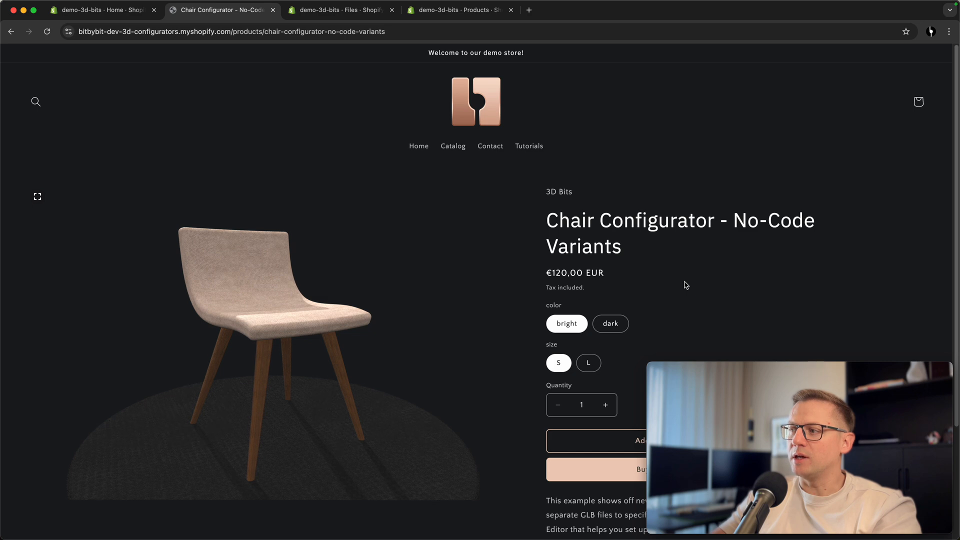
Inspect the 3D chair on the product page from several angles, switching its color to dark and back to bright.
left_click_drag(324, 344, 358, 329)
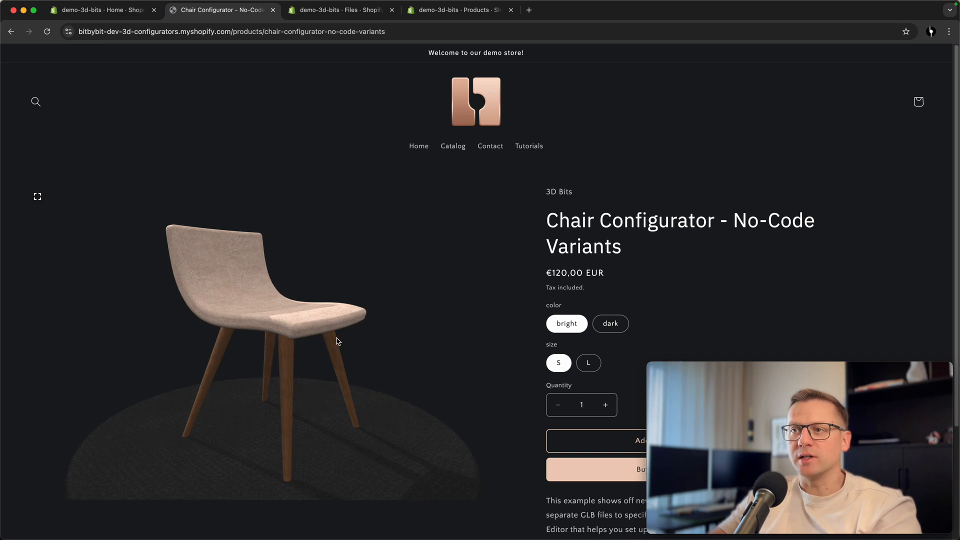
left_click_drag(274, 325, 388, 360)
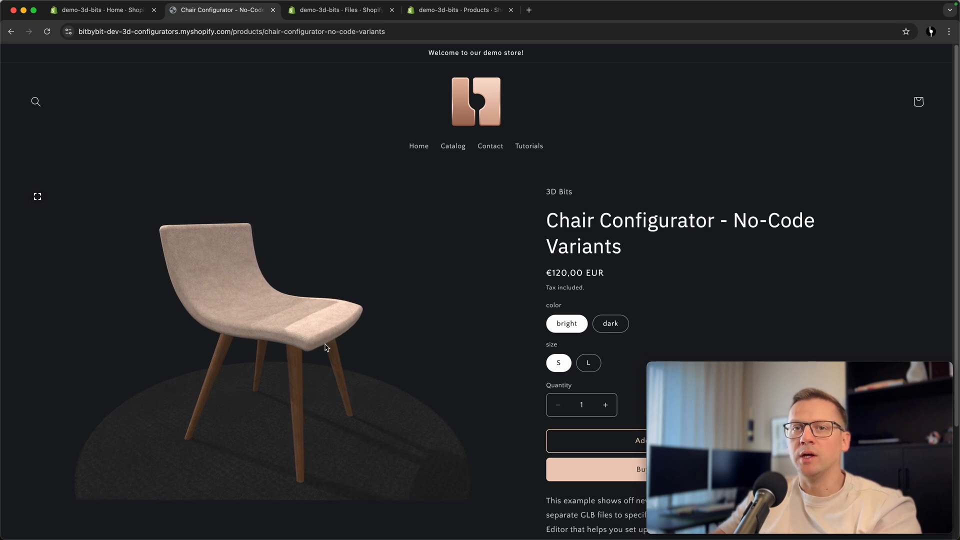
left_click(619, 324)
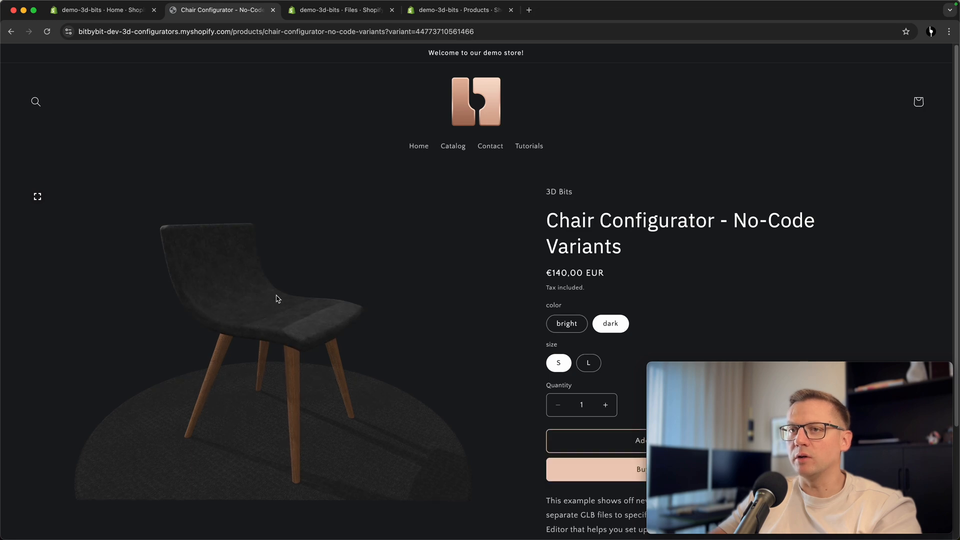
scroll(274, 313, "up", 5)
left_click(567, 323)
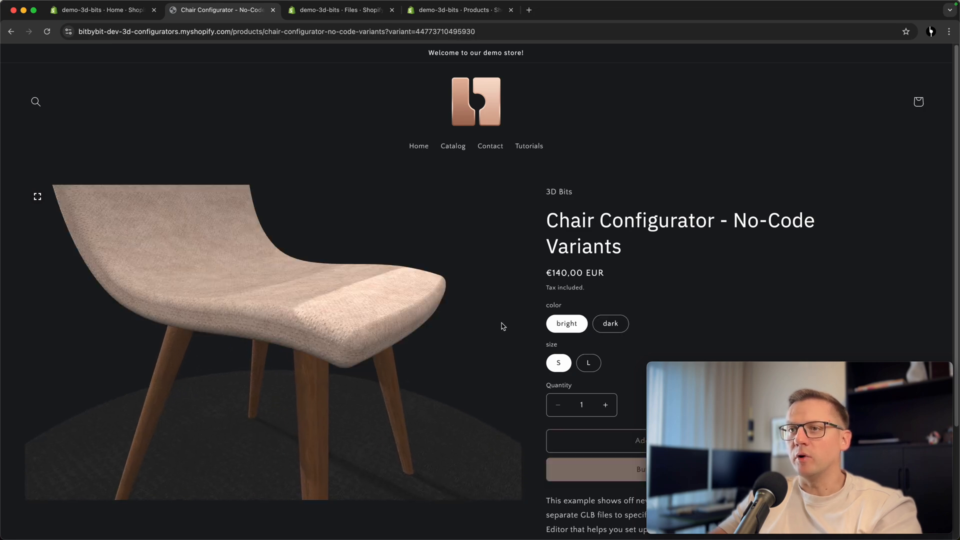
scroll(370, 311, "down", 5)
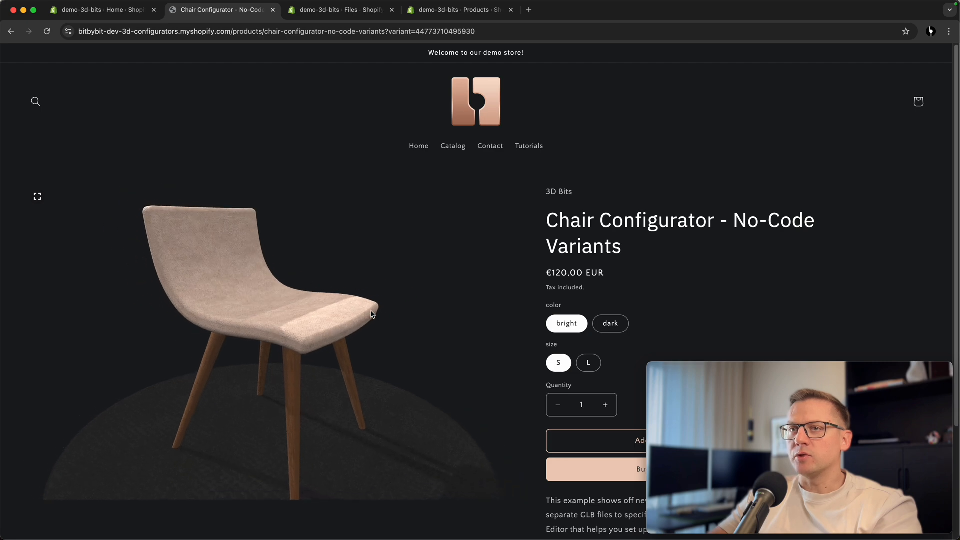
Preview the bright chair in size L from another angle and return it to size S.
left_click(588, 363)
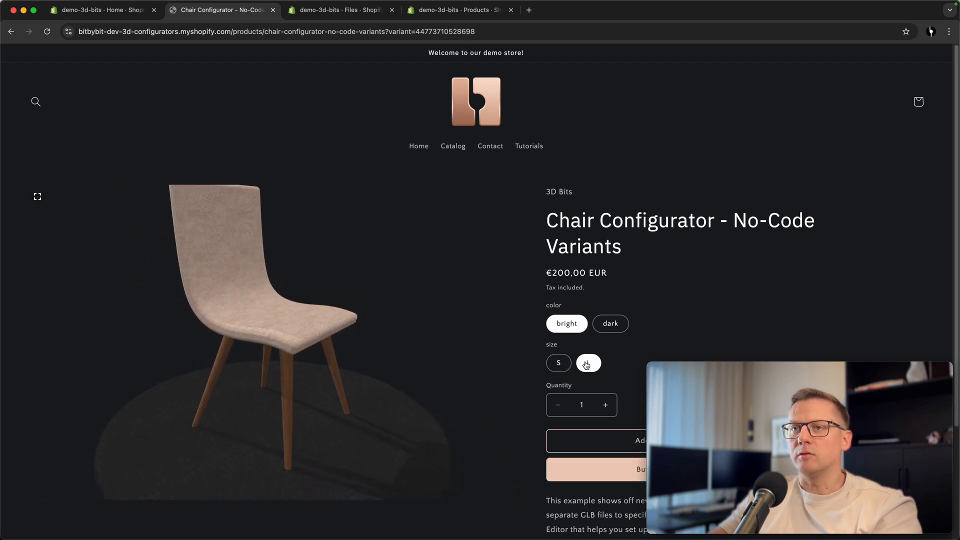
scroll(300, 353, "down", 4)
left_click_drag(300, 352, 123, 314)
left_click(557, 362)
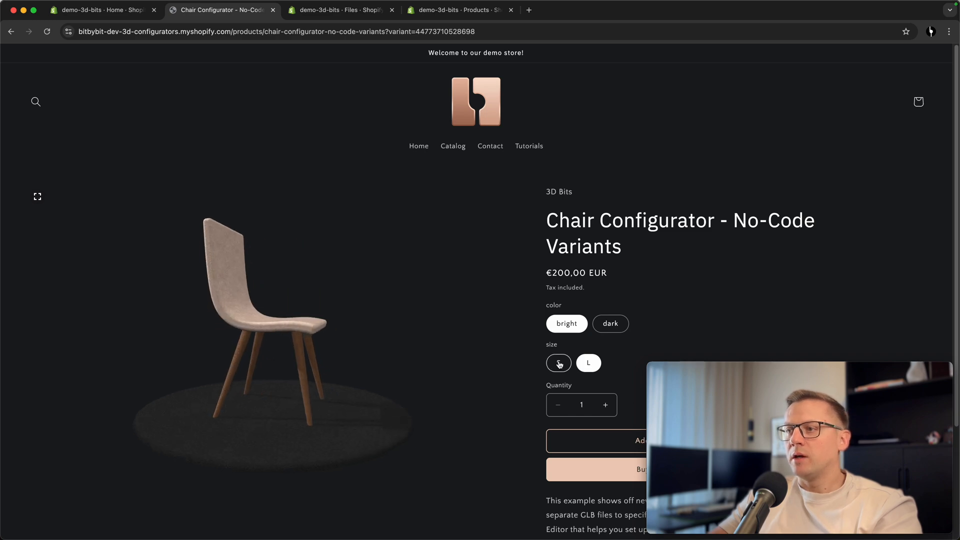
Preview the dark chair in size L, check the variant's price, and switch the color back to bright.
left_click(609, 324)
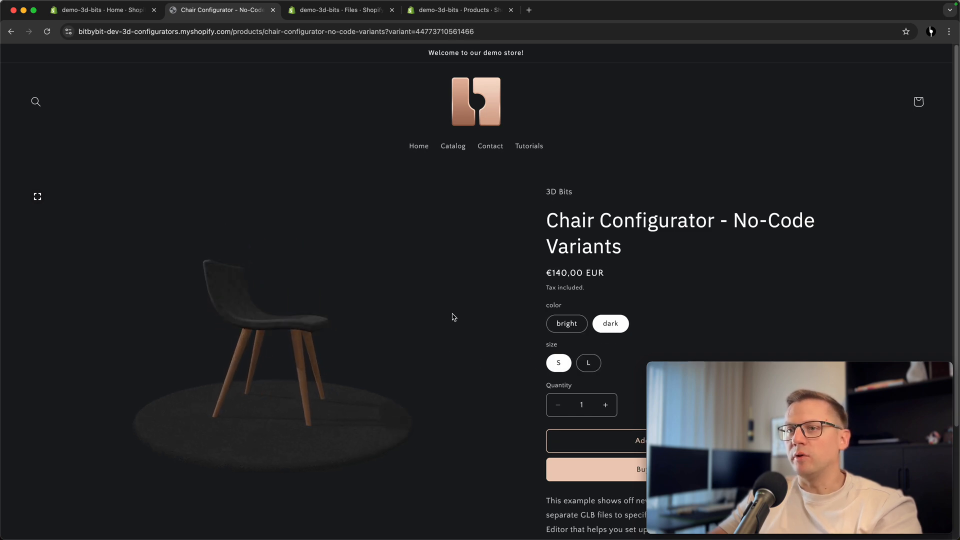
left_click(583, 365)
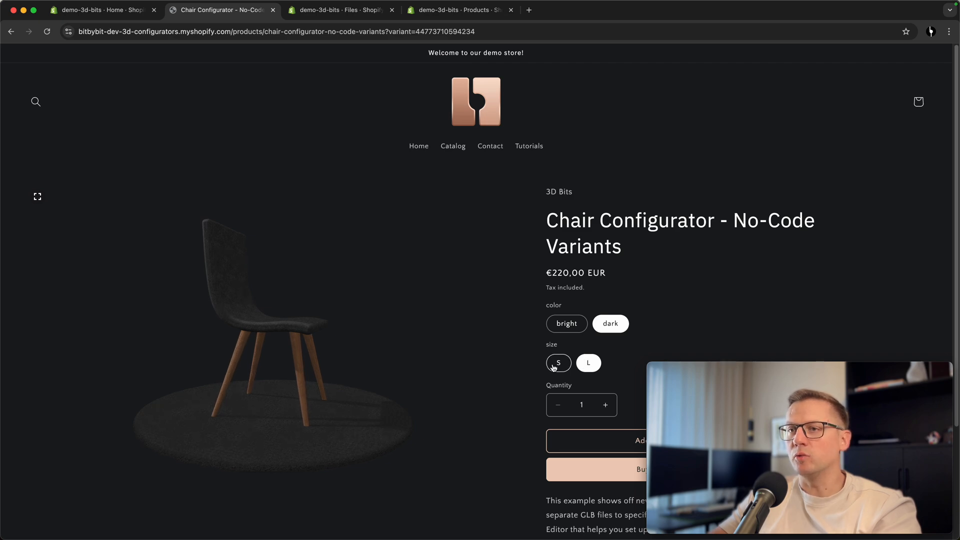
left_click_drag(542, 276, 618, 273)
left_click(617, 273)
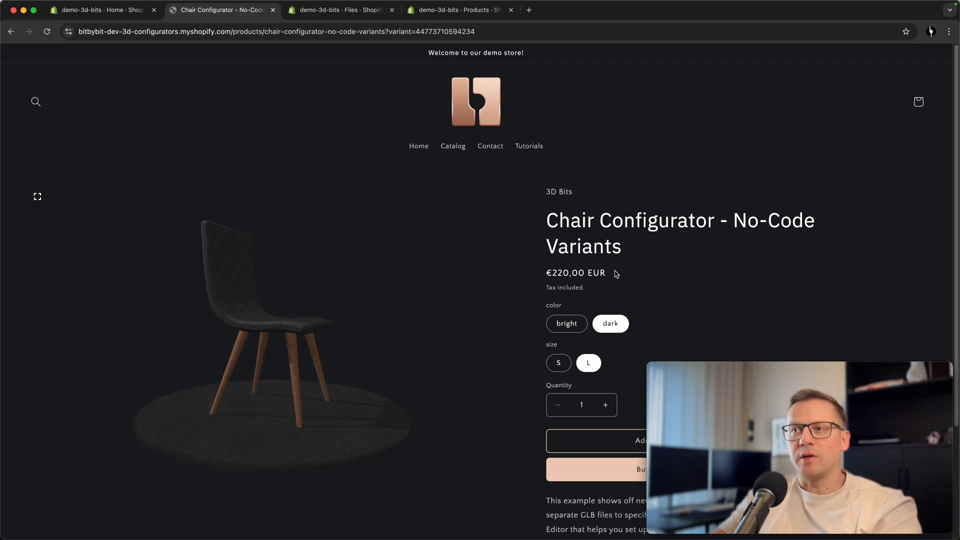
left_click(579, 325)
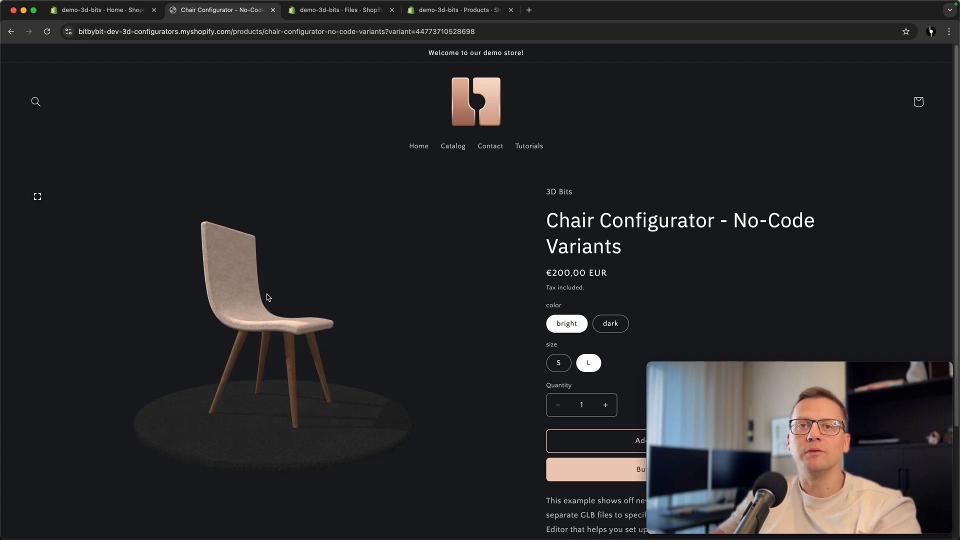
left_click_drag(267, 297, 233, 243)
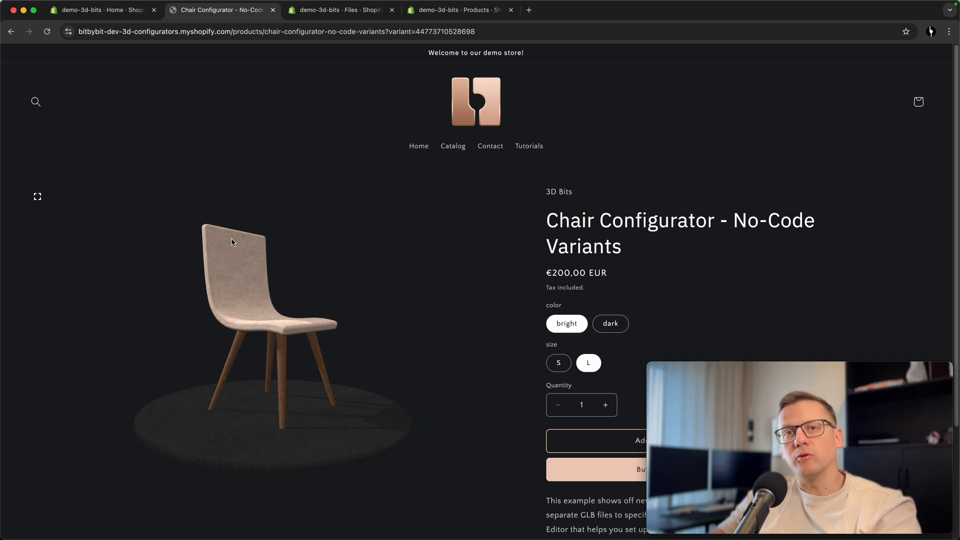
Switch to the Shopify admin and open the Viewer Editor of the 3D Bits app.
left_click(118, 10)
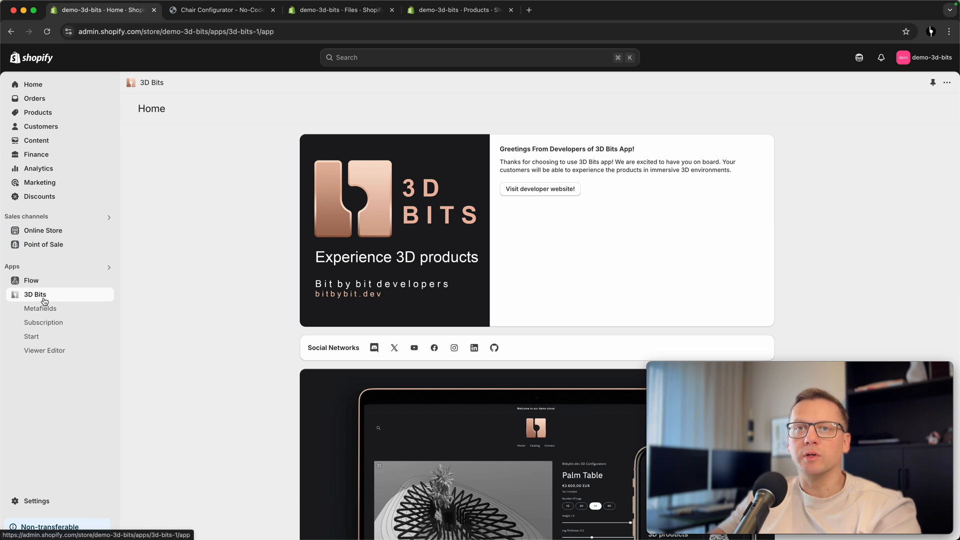
left_click(51, 352)
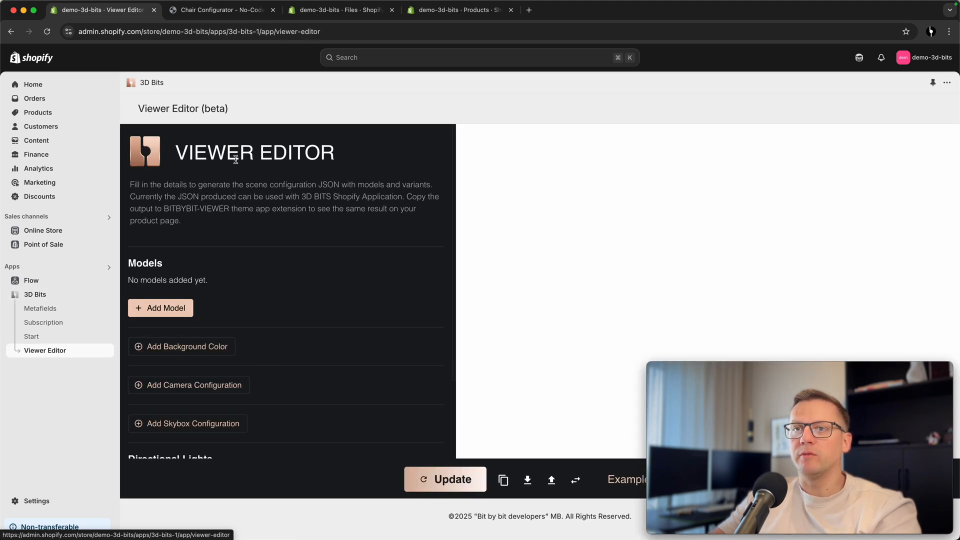
scroll(310, 320, "down", 3)
scroll(323, 318, "up", 3)
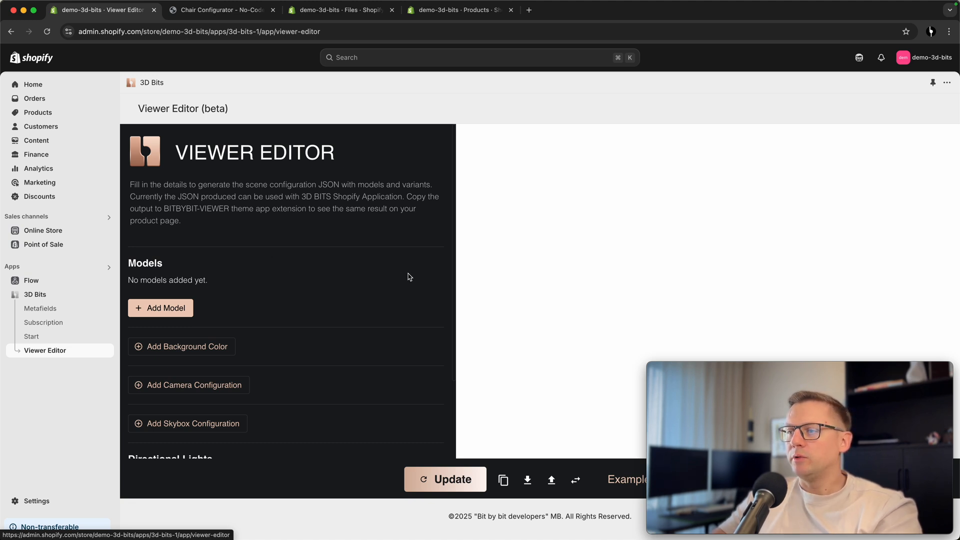
Load the Chair configurator example scene into the editor and compare it with the storefront's chair page.
left_click(620, 483)
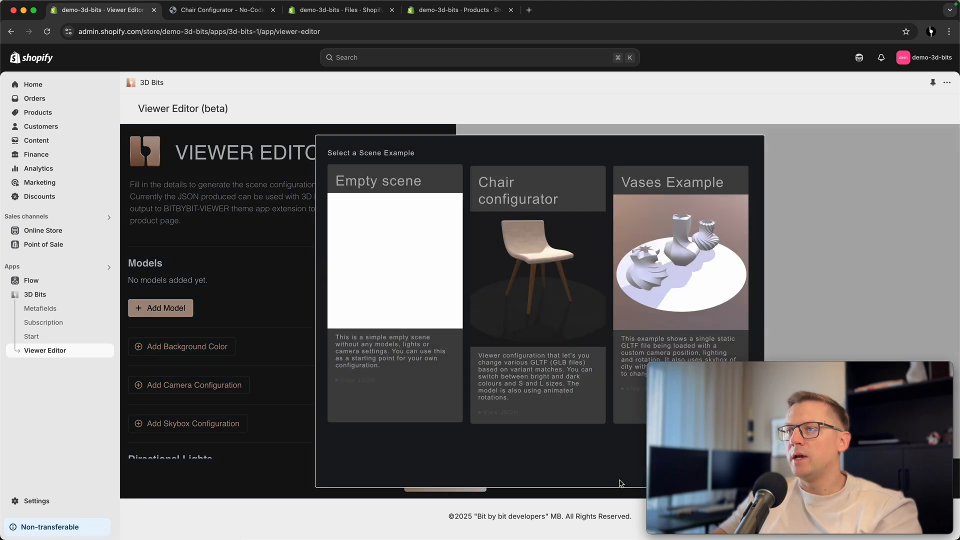
left_click(523, 245)
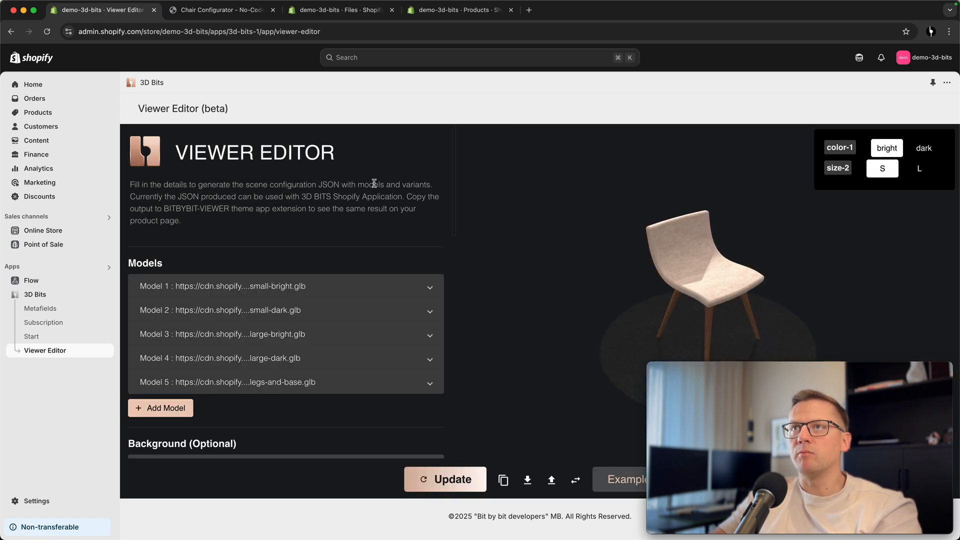
left_click(211, 15)
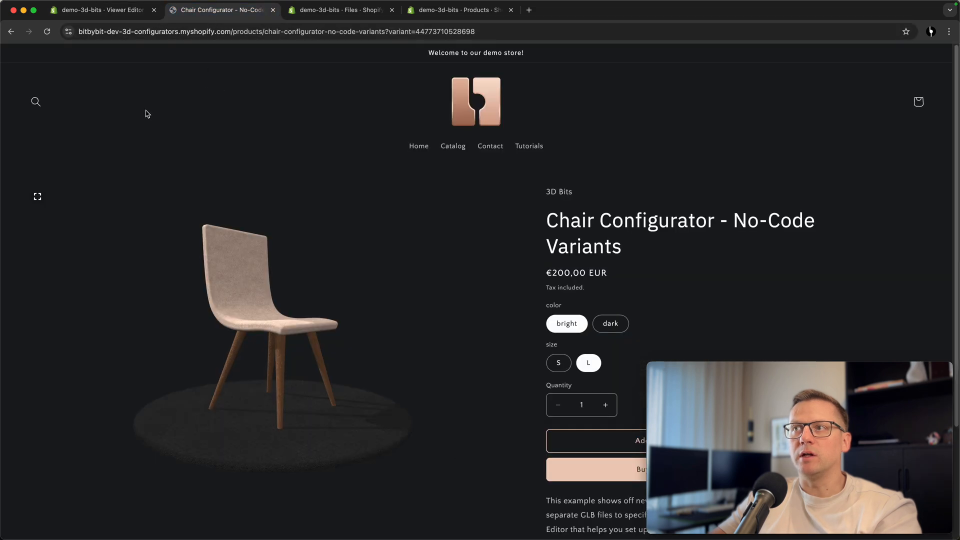
left_click(105, 10)
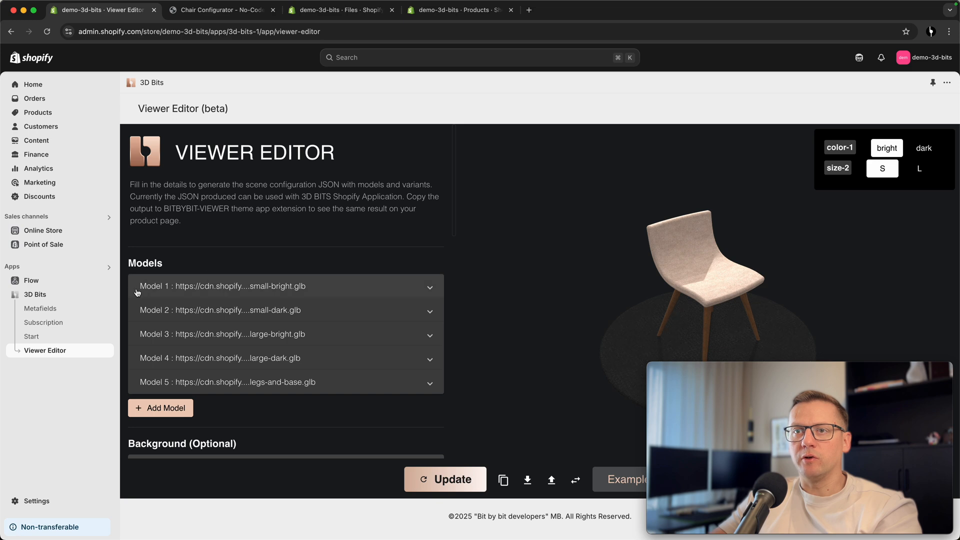
Examine the settings of the legs-and-base.glb model alongside the chair's legs and base in the preview.
left_click(311, 384)
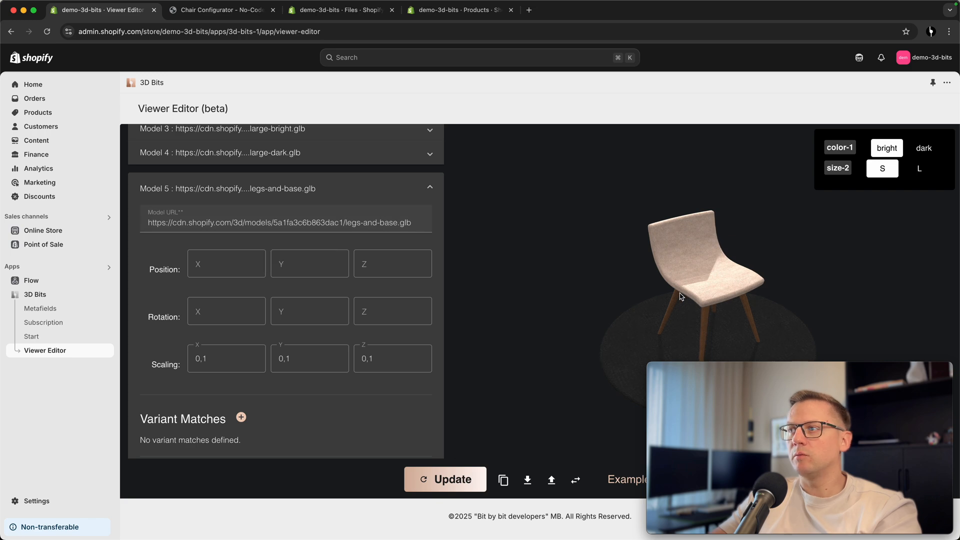
scroll(678, 293, "up", 5)
left_click_drag(597, 343, 609, 291)
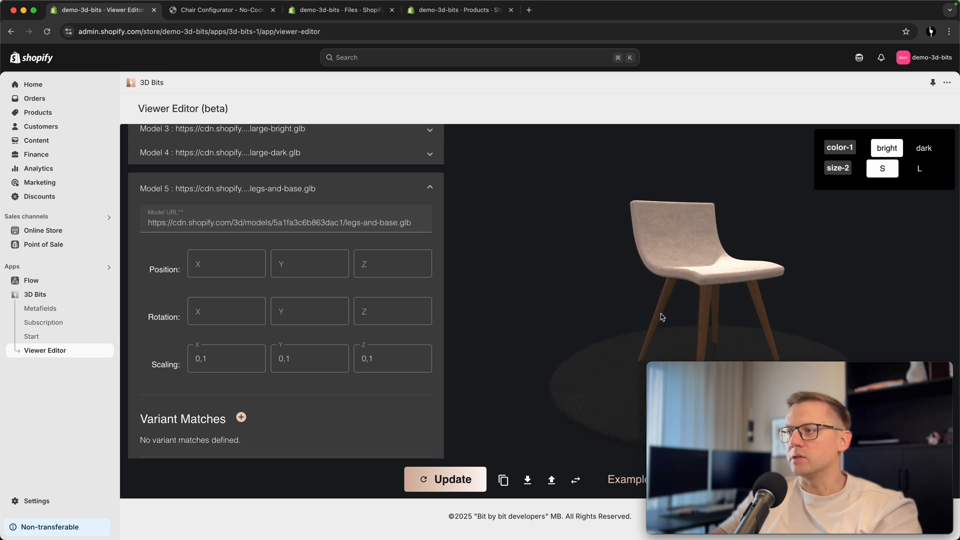
scroll(585, 396, "up", 3)
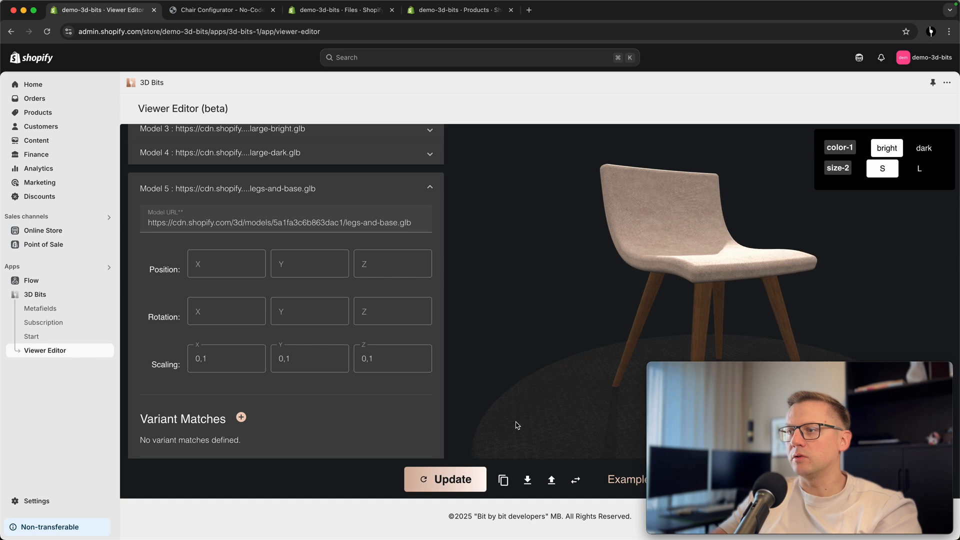
scroll(404, 202, "up", 1)
left_click(404, 202)
scroll(350, 202, "up", 2)
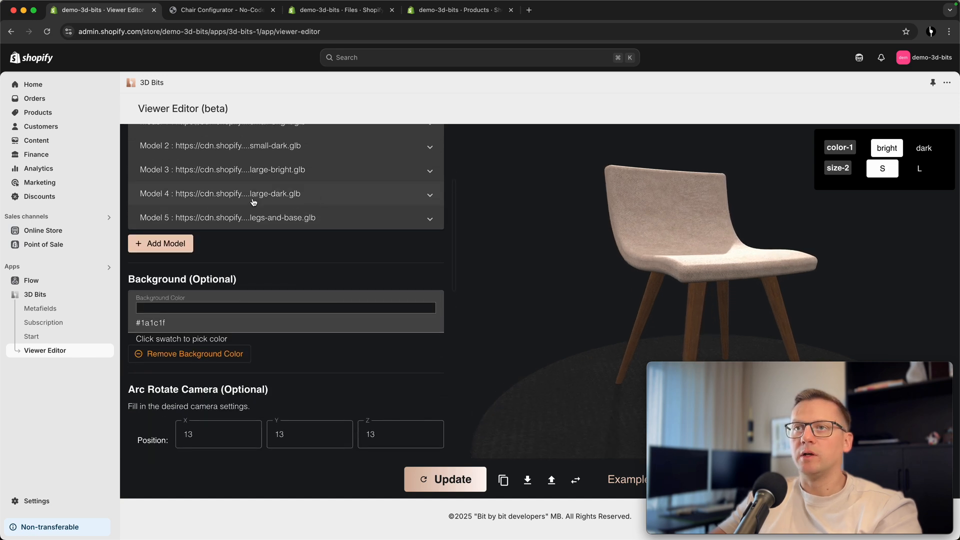
Examine the large-dark.glb model's URL, position, rotation, scaling and variant matches.
left_click(280, 199)
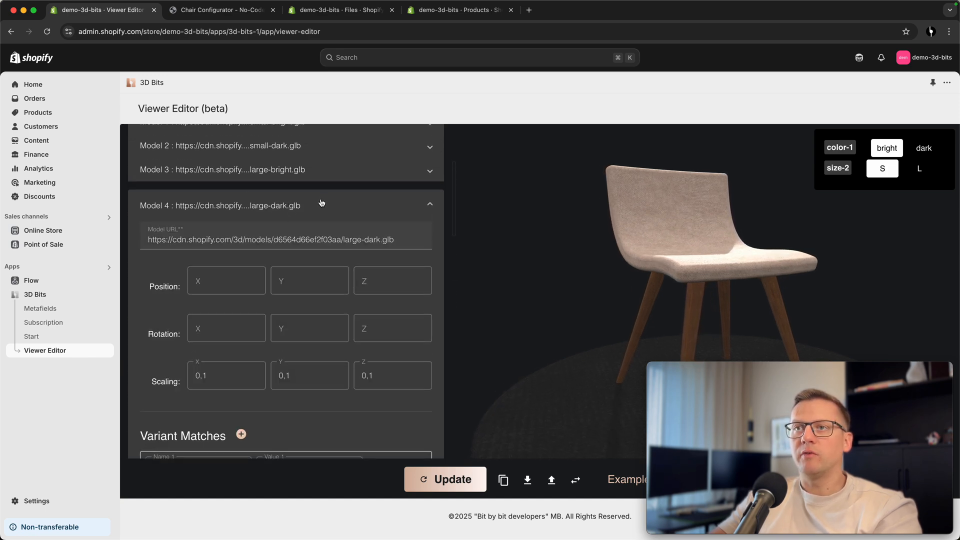
scroll(330, 215, "up", 2)
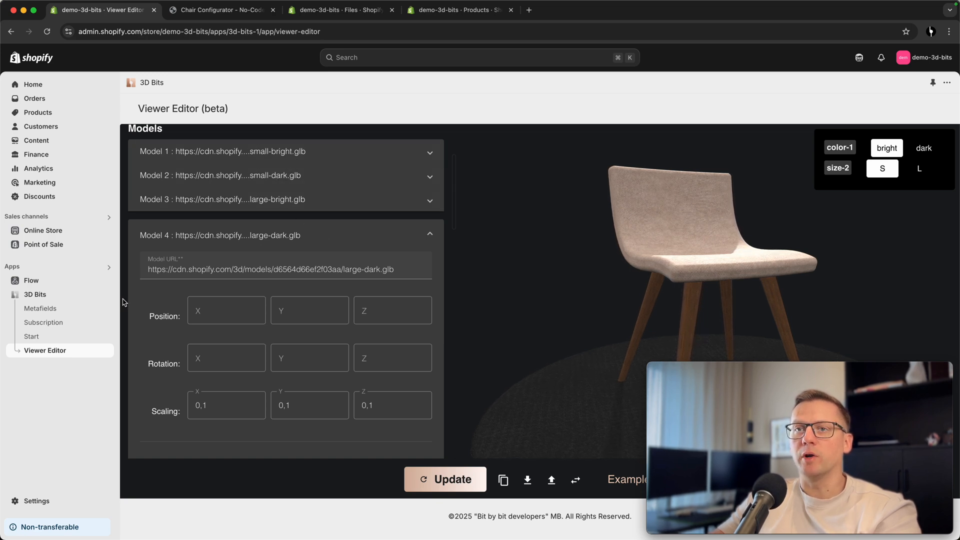
scroll(140, 318, "down", 5)
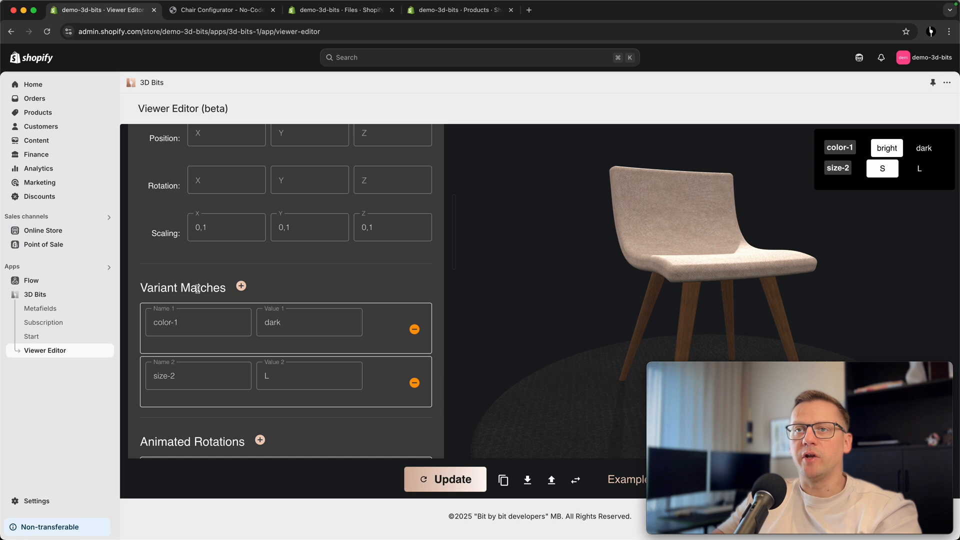
scroll(168, 274, "up", 5)
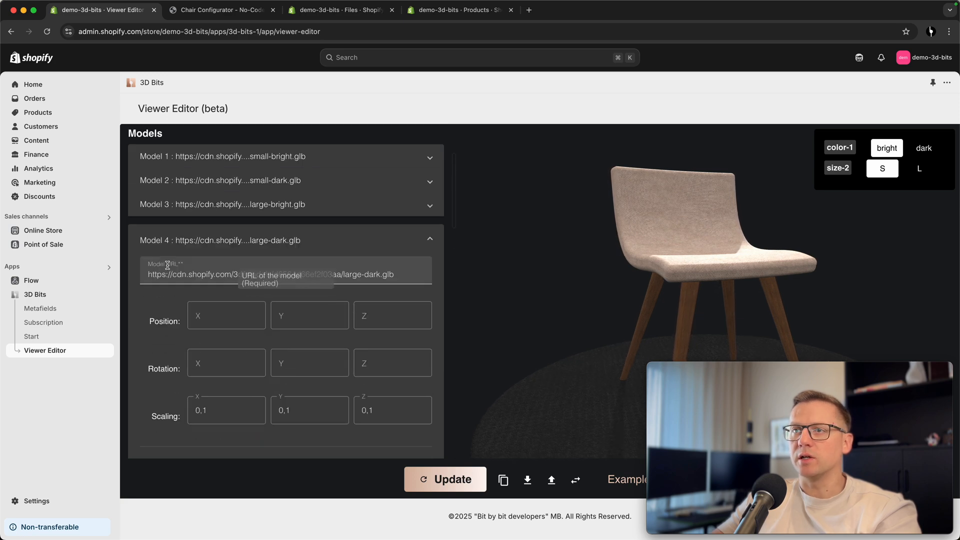
left_click(326, 253)
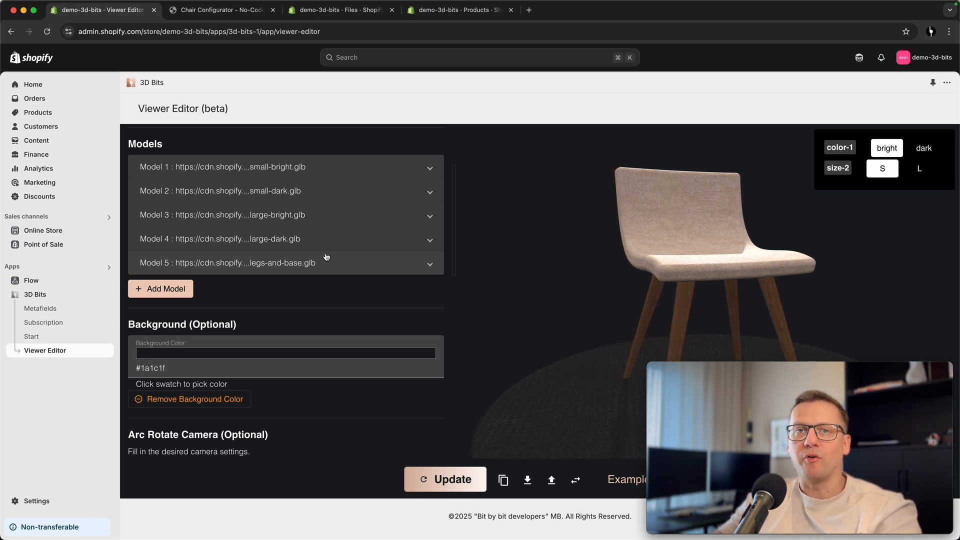
scroll(448, 144, "up", 3)
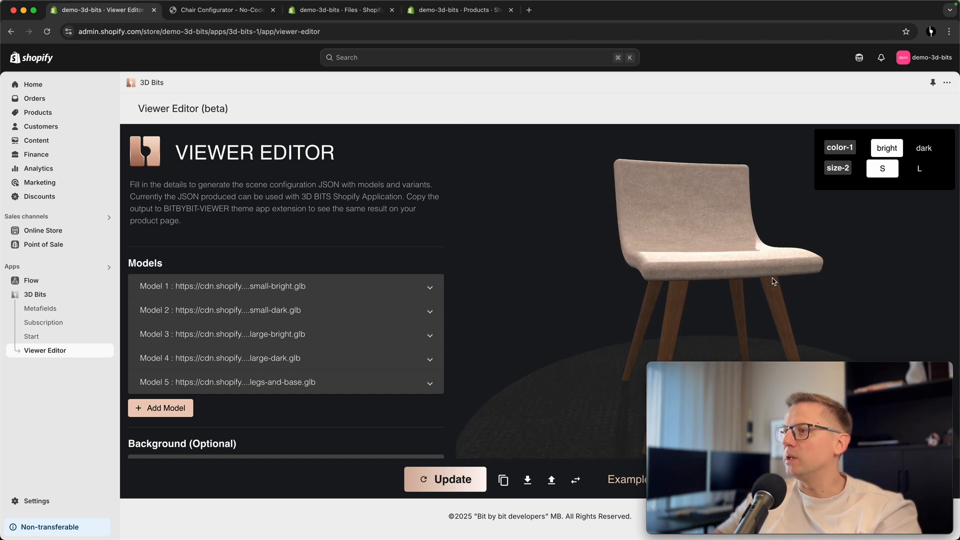
Test the editor preview's variants by choosing dark and L, and return to bright and S.
left_click(923, 148)
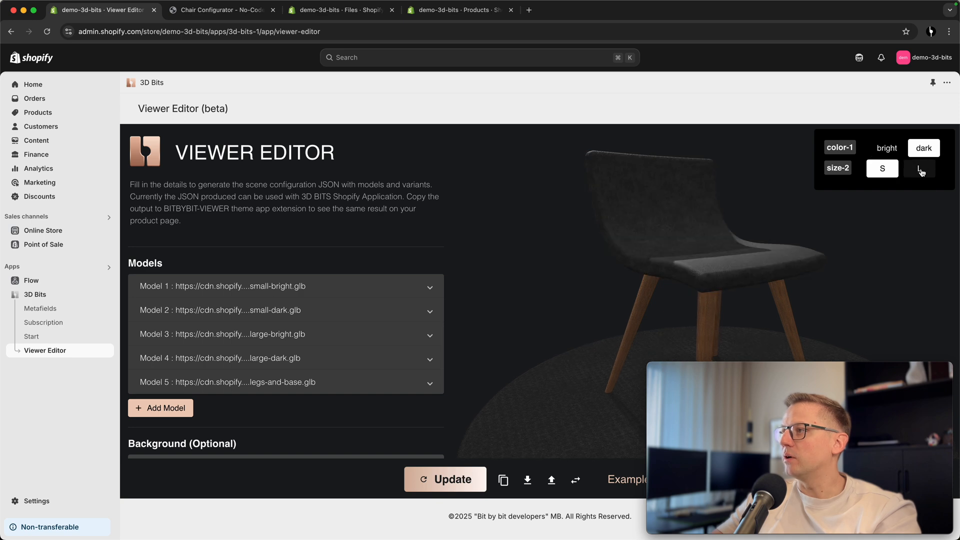
left_click(920, 170)
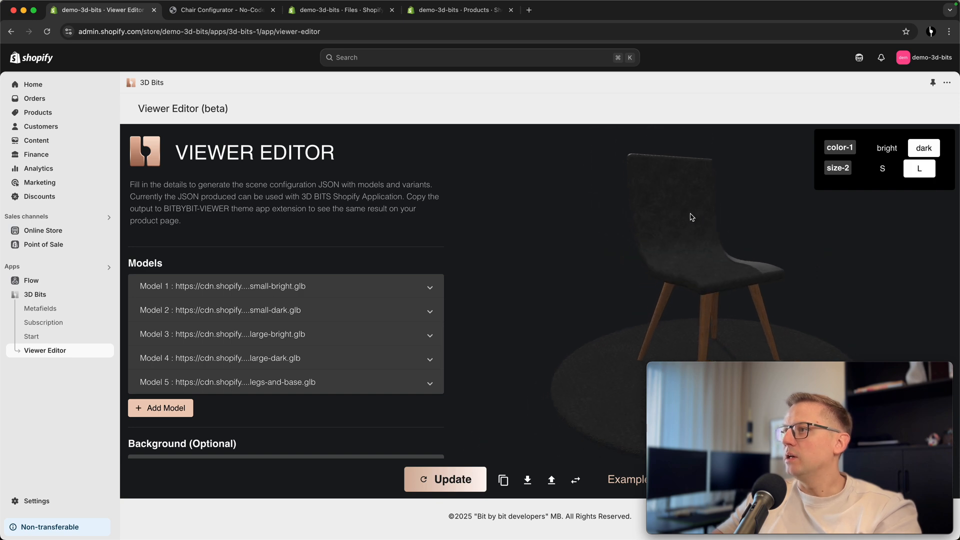
left_click(887, 148)
left_click(882, 168)
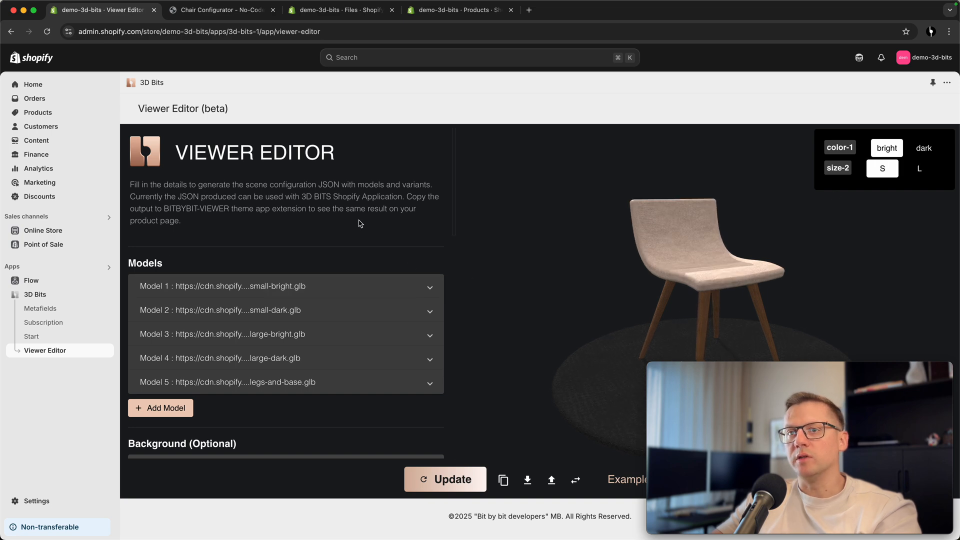
Set the scene's background color to light blue #6ba6ff and update the 3D preview.
scroll(300, 232, "down", 3)
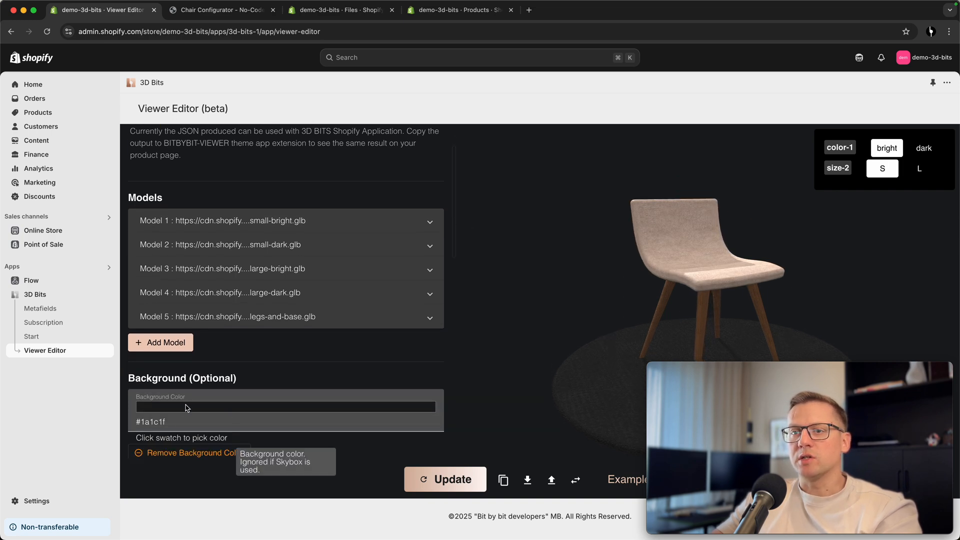
left_click(185, 408)
left_click_drag(183, 434, 203, 411)
left_click(274, 370)
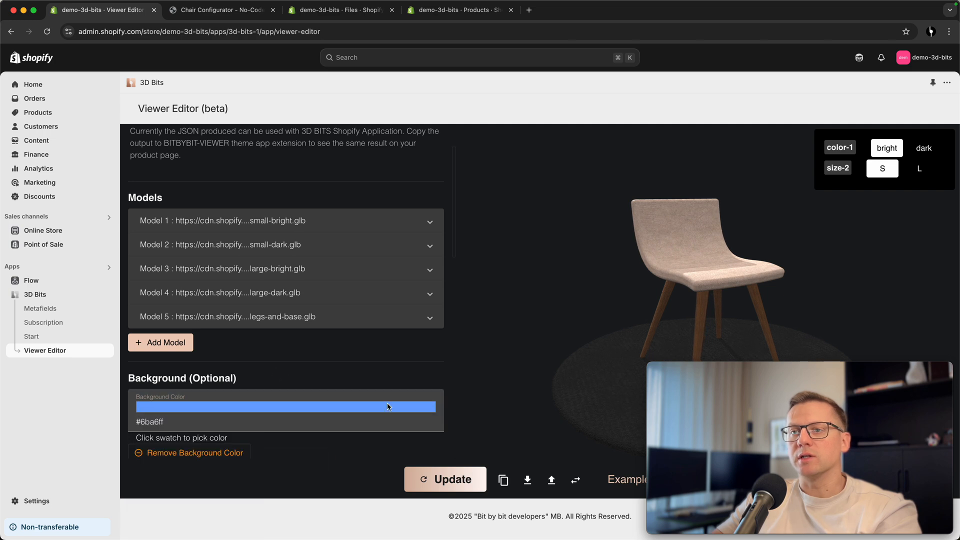
left_click(444, 481)
left_click_drag(663, 300, 668, 293)
scroll(378, 386, "down", 6)
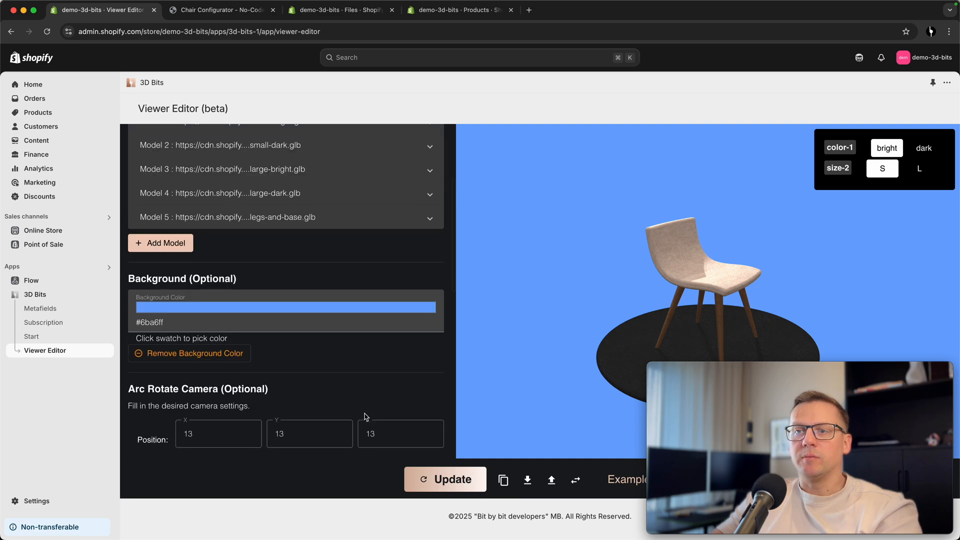
Add a skybox configuration of type city to the scene, update the 3D preview and orbit around the chair.
scroll(194, 318, "down", 6)
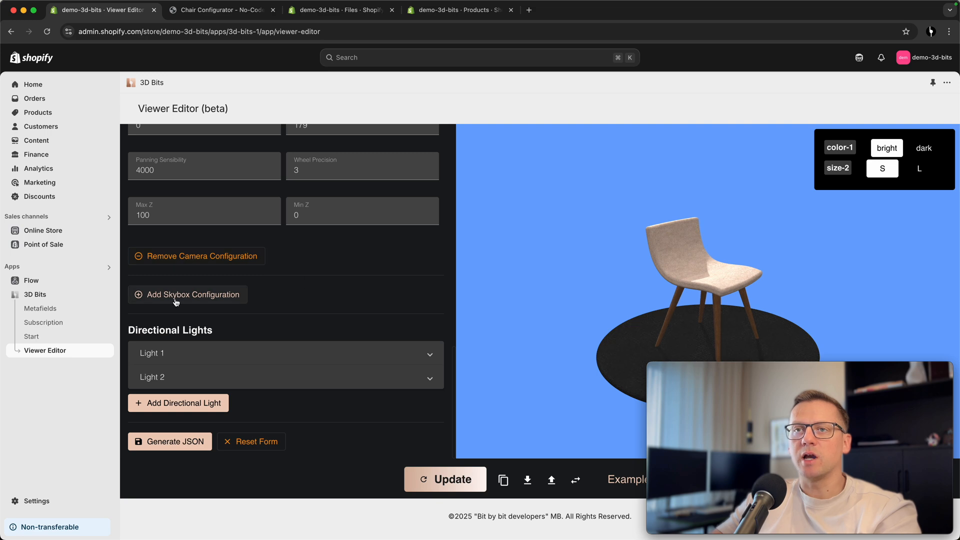
left_click(203, 299)
scroll(216, 351, "down", 1)
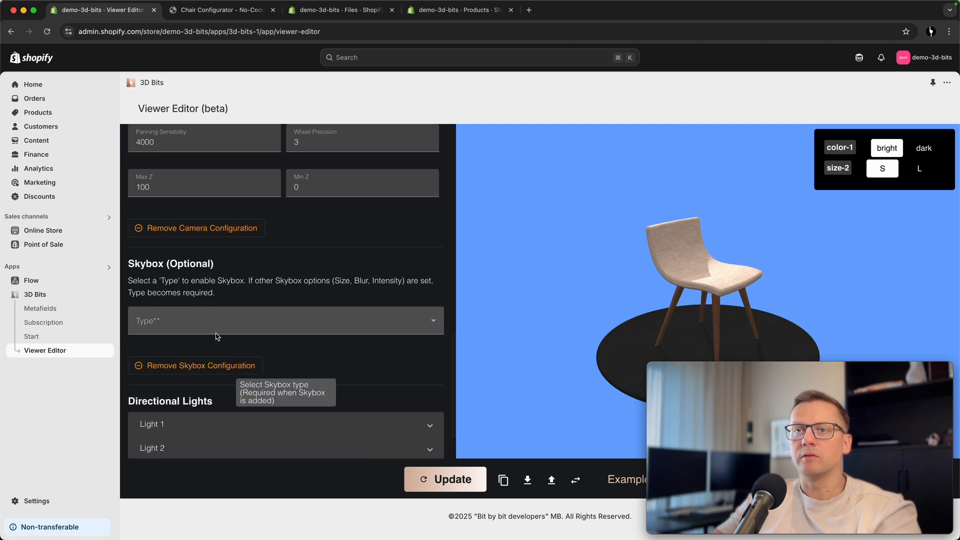
left_click(217, 337)
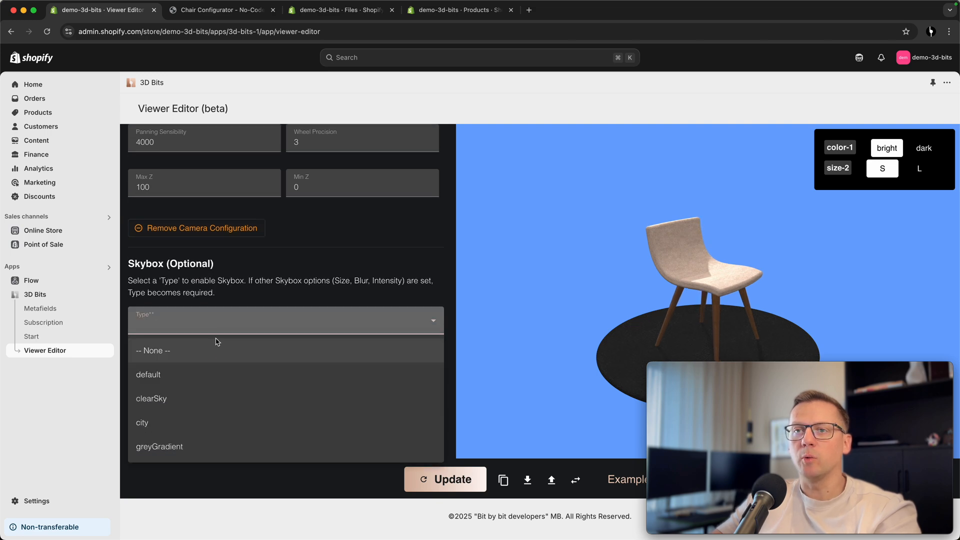
left_click(160, 423)
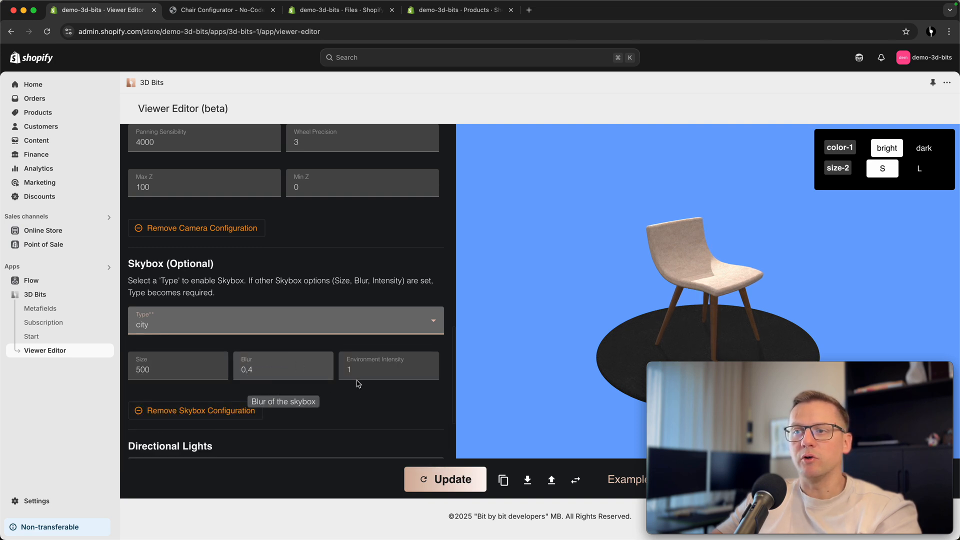
left_click(438, 483)
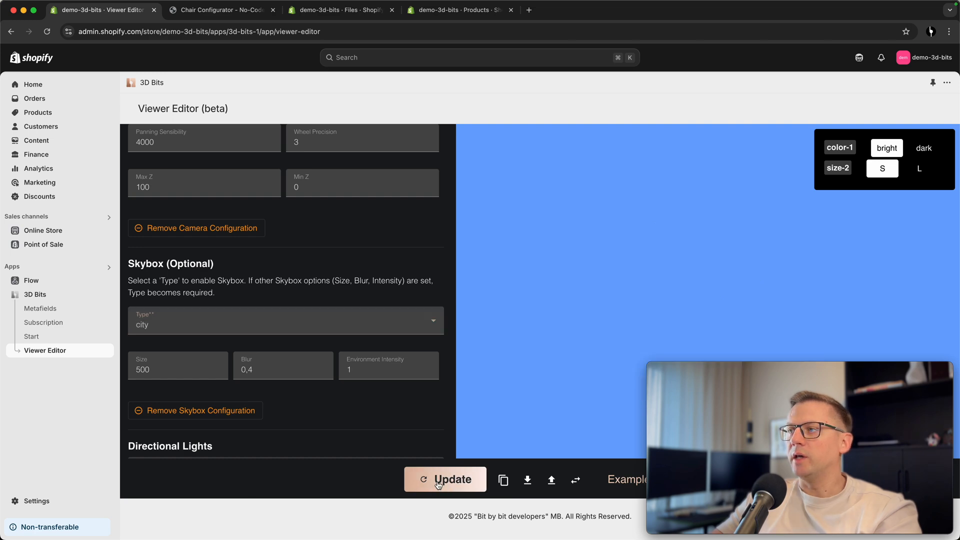
left_click_drag(573, 302, 482, 338)
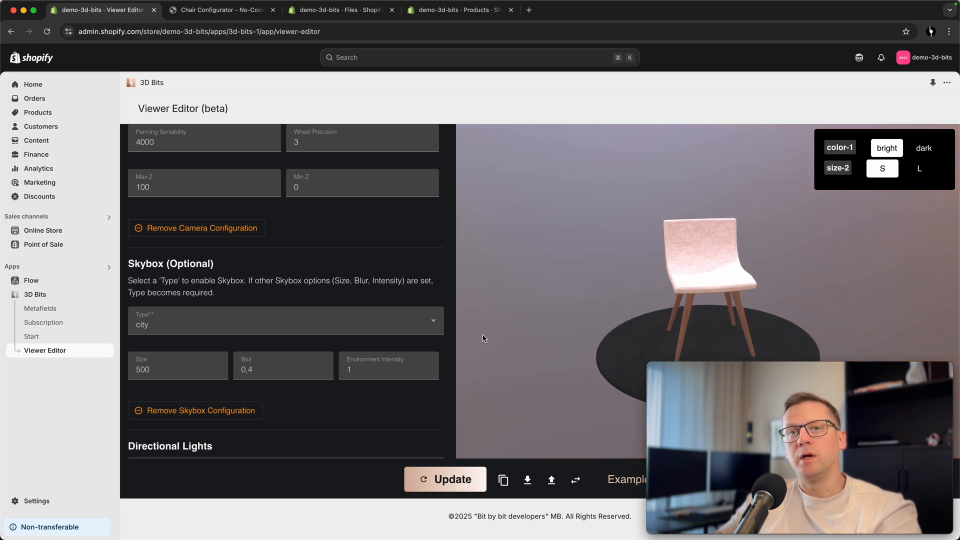
Show the scene configuration as JSON and examine its models, variant matches, camera, skybox and directional light entries.
scroll(266, 193, "up", 20)
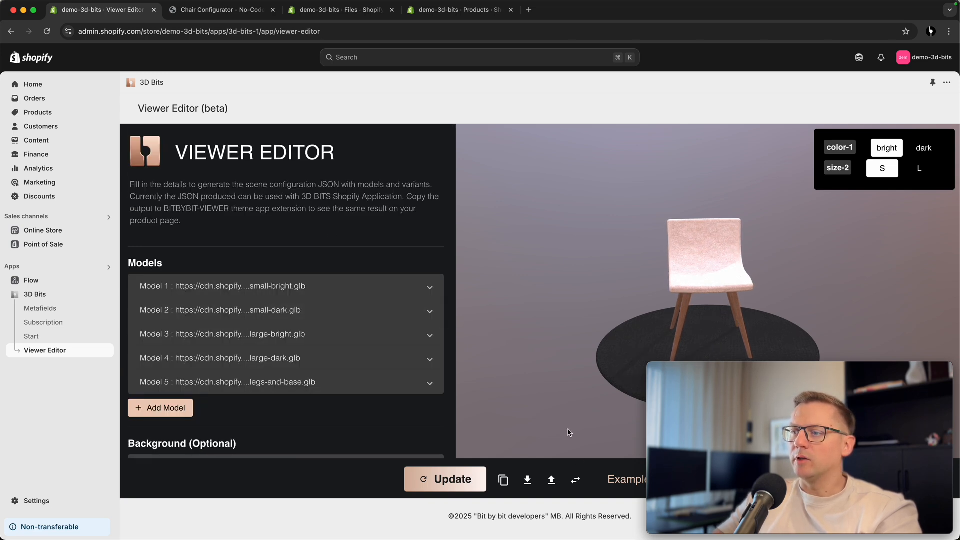
left_click(576, 480)
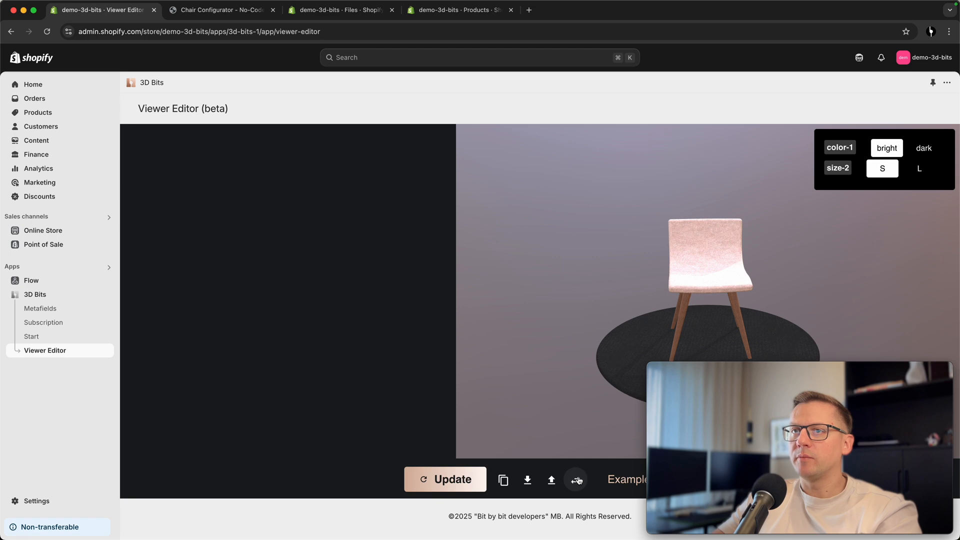
scroll(209, 211, "down", 7)
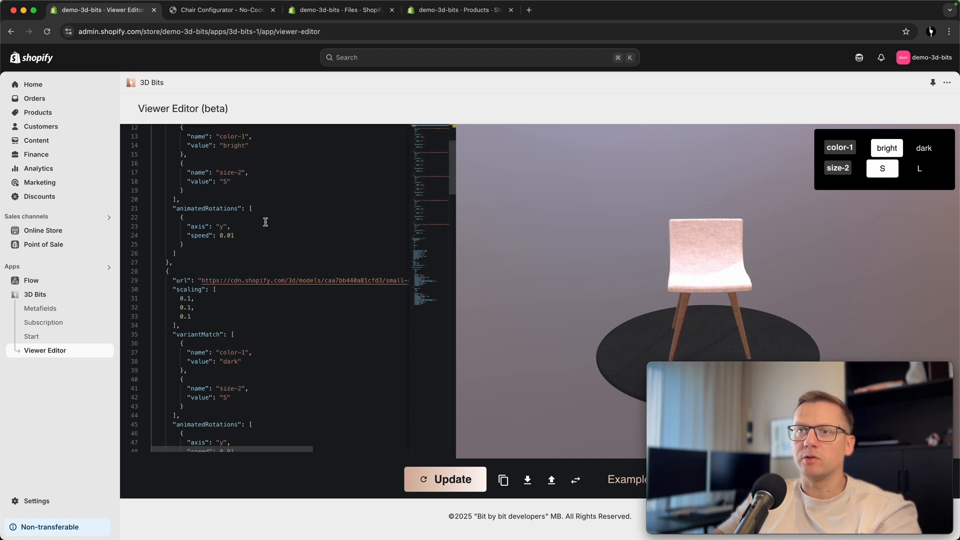
scroll(279, 268, "down", 7)
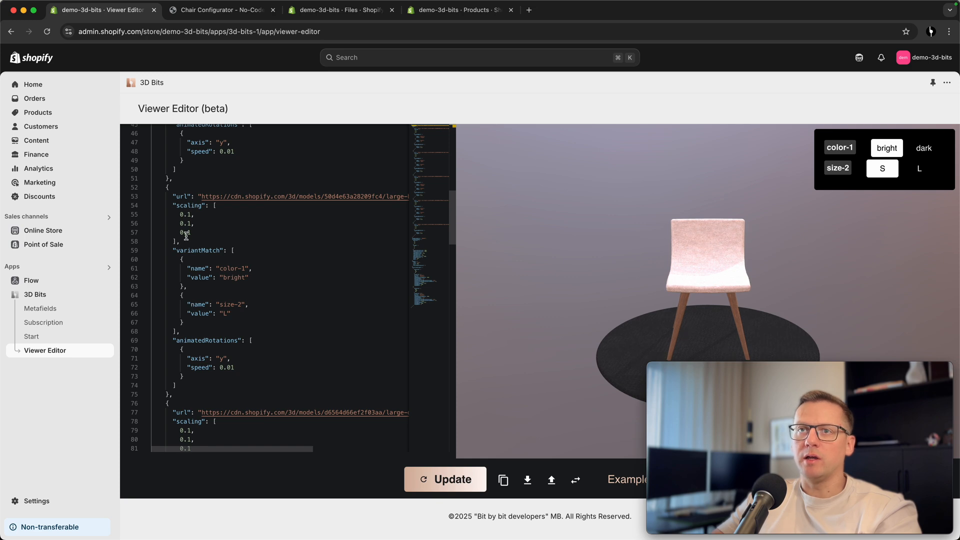
scroll(185, 232, "down", 20)
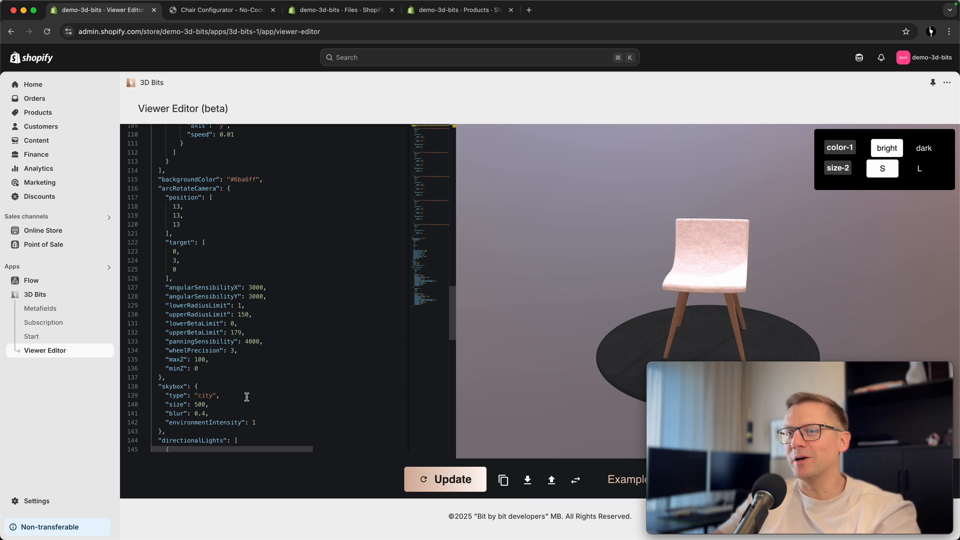
scroll(247, 400, "down", 3)
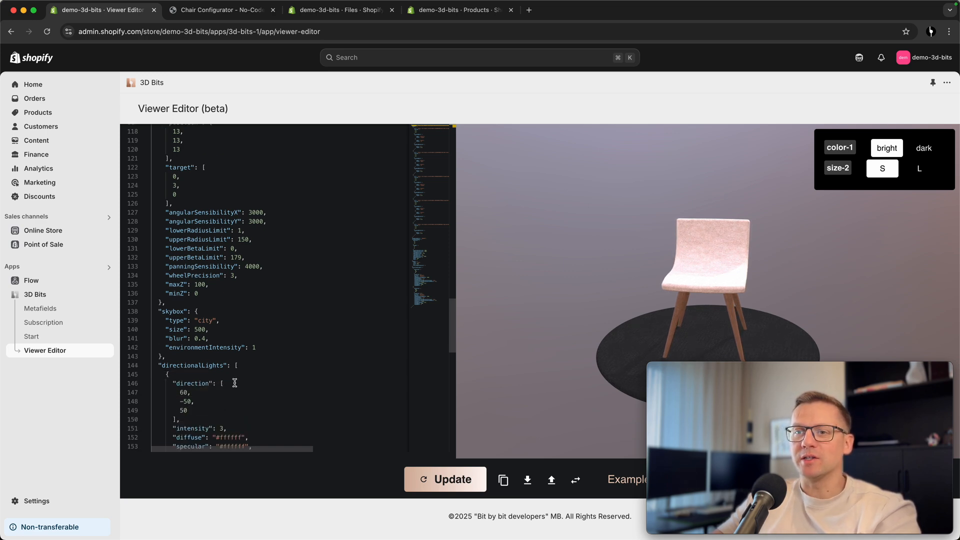
scroll(236, 347, "up", 20)
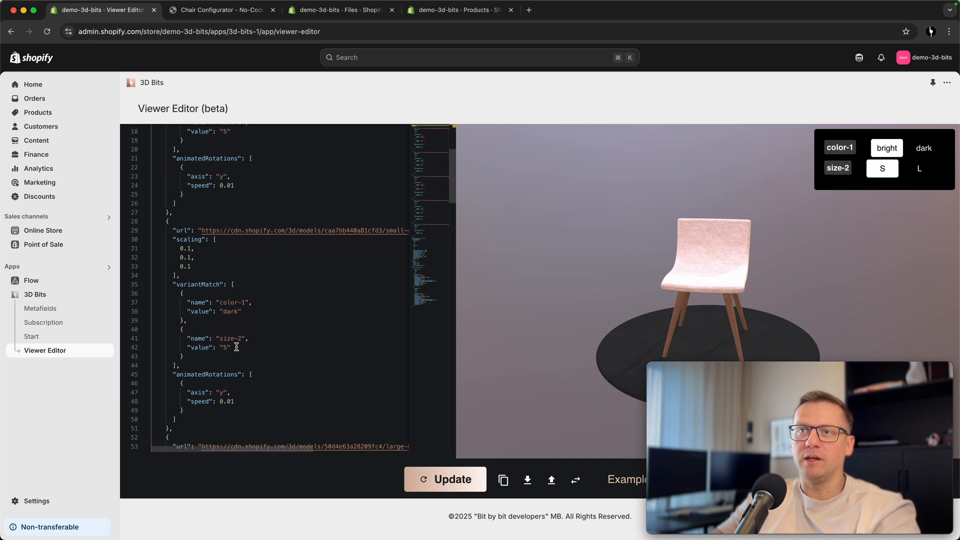
scroll(237, 345, "down", 20)
scroll(220, 312, "up", 8)
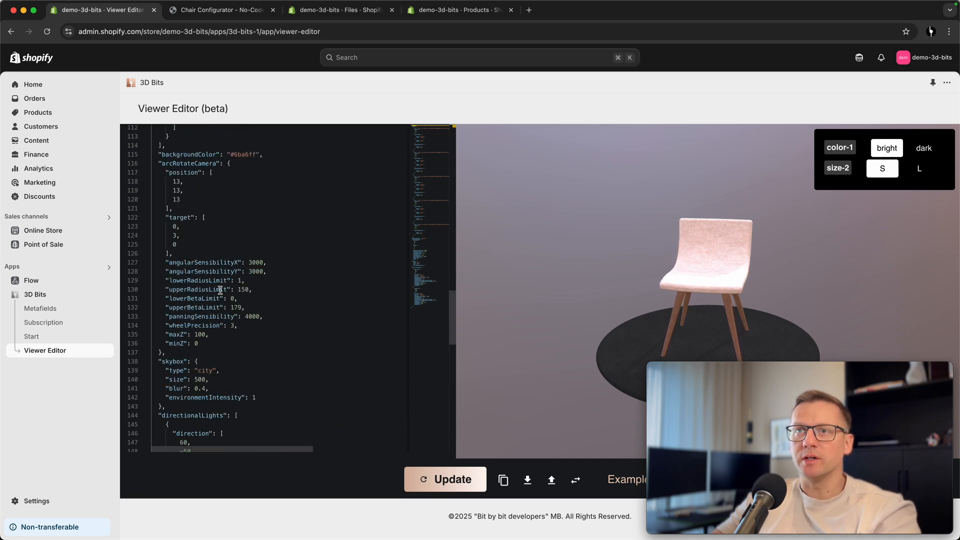
Delete the whole skybox block from the scene JSON and update the 3D preview.
scroll(220, 290, "up", 1)
scroll(212, 299, "down", 3)
scroll(214, 303, "down", 3)
left_click_drag(175, 283, 171, 228)
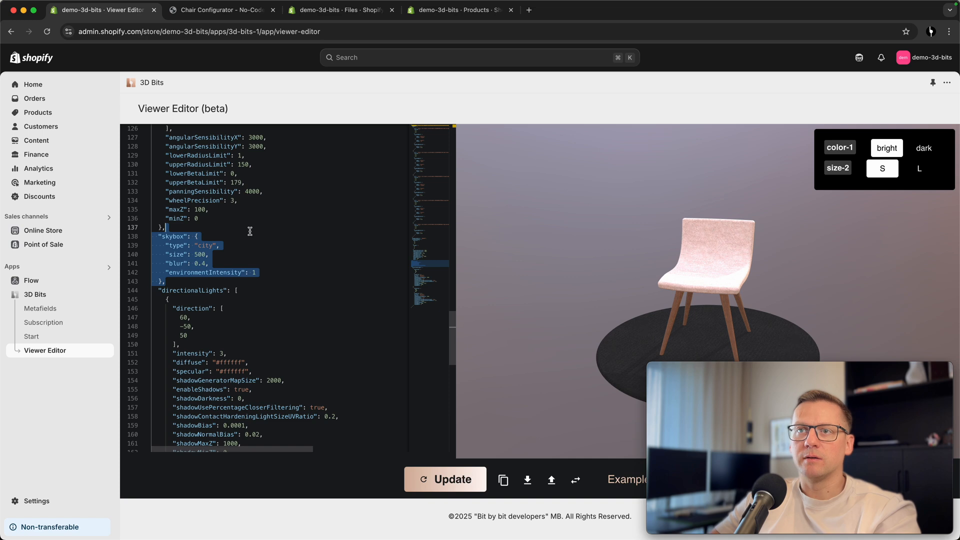
key("BackSpace")
left_click(444, 479)
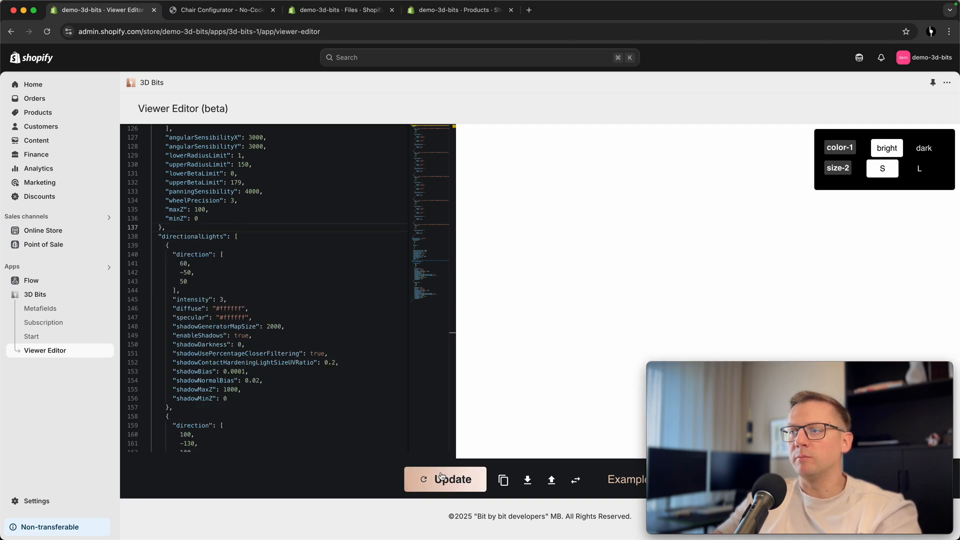
Check the backgroundColor entry in the JSON, and return to the form to review the model, background and camera settings.
scroll(253, 209, "up", 2)
scroll(253, 210, "up", 10)
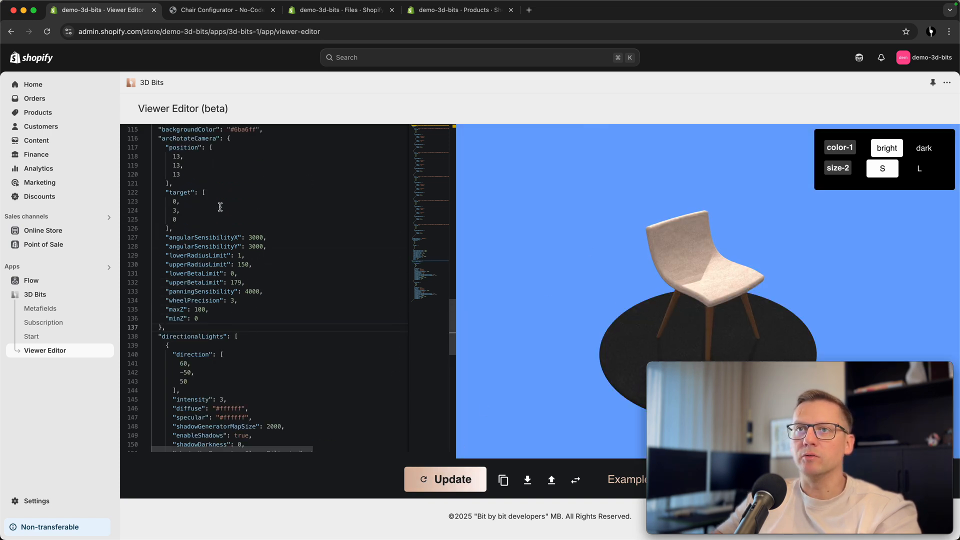
left_click(306, 356)
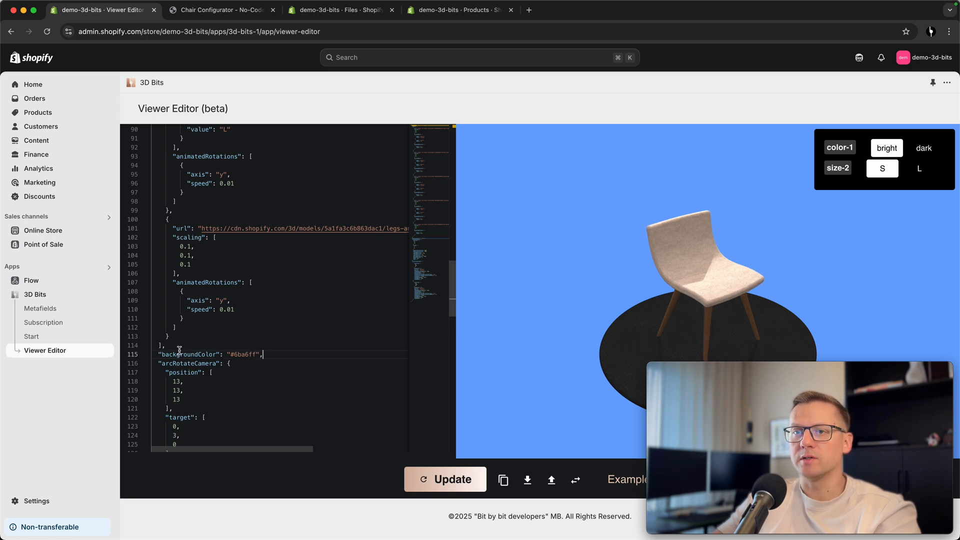
left_click(577, 483)
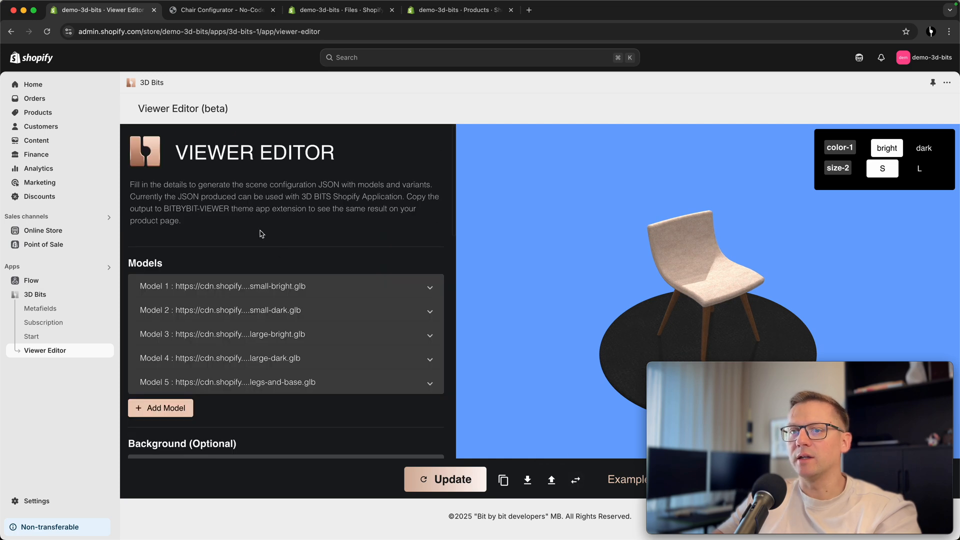
scroll(269, 258, "down", 3)
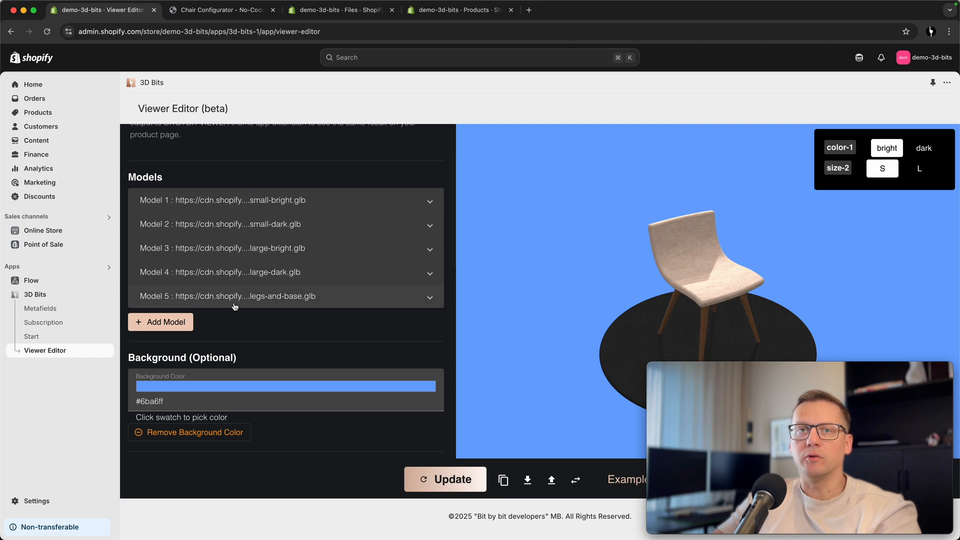
scroll(242, 300, "down", 10)
scroll(211, 316, "down", 10)
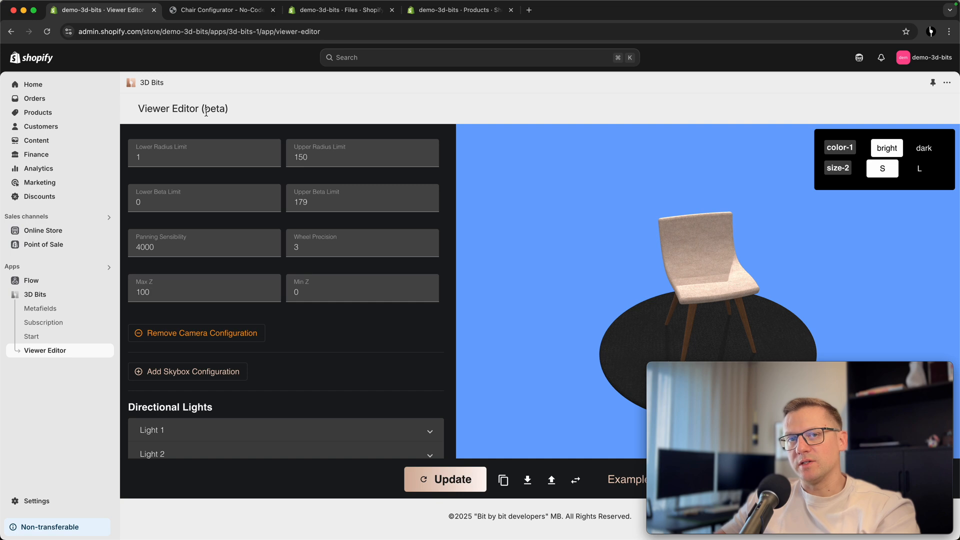
Load the Vases Example scene and examine its model, animated rotation, camera, skybox and light settings.
left_click(622, 480)
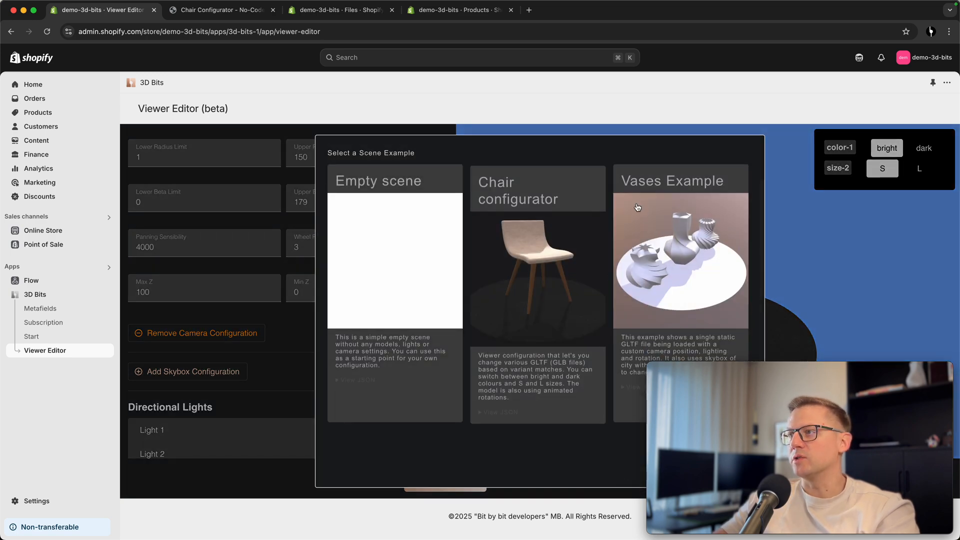
left_click(684, 255)
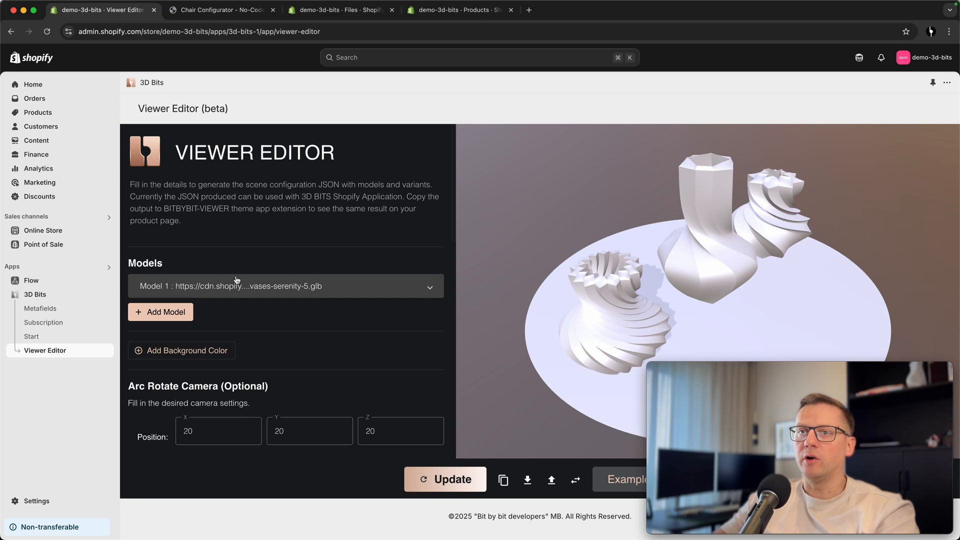
left_click(378, 284)
scroll(383, 280, "down", 5)
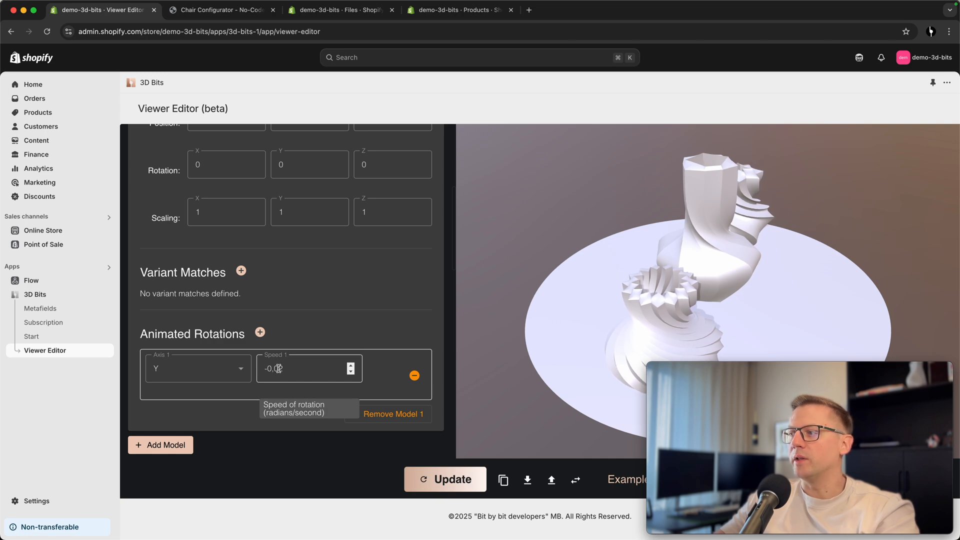
scroll(285, 313, "down", 3)
scroll(330, 385, "down", 5)
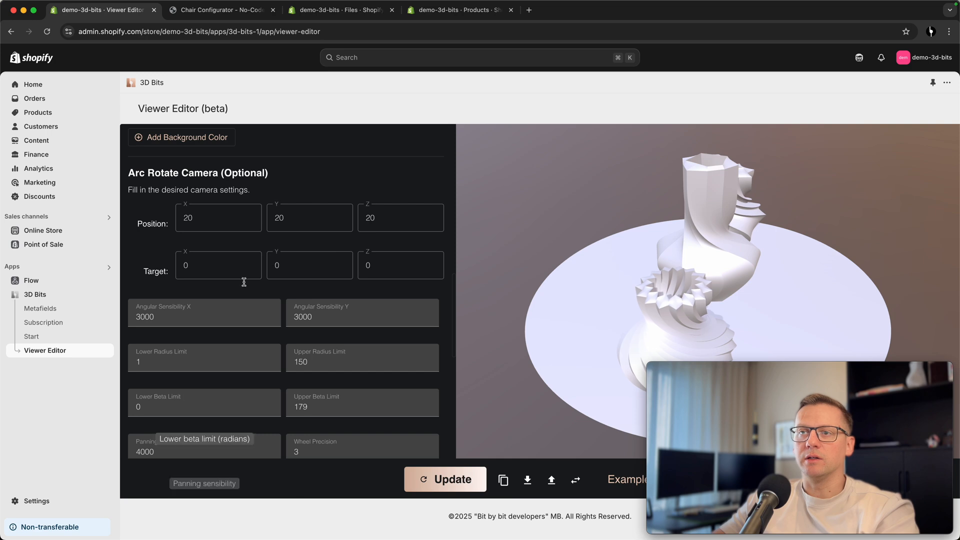
scroll(191, 344, "down", 8)
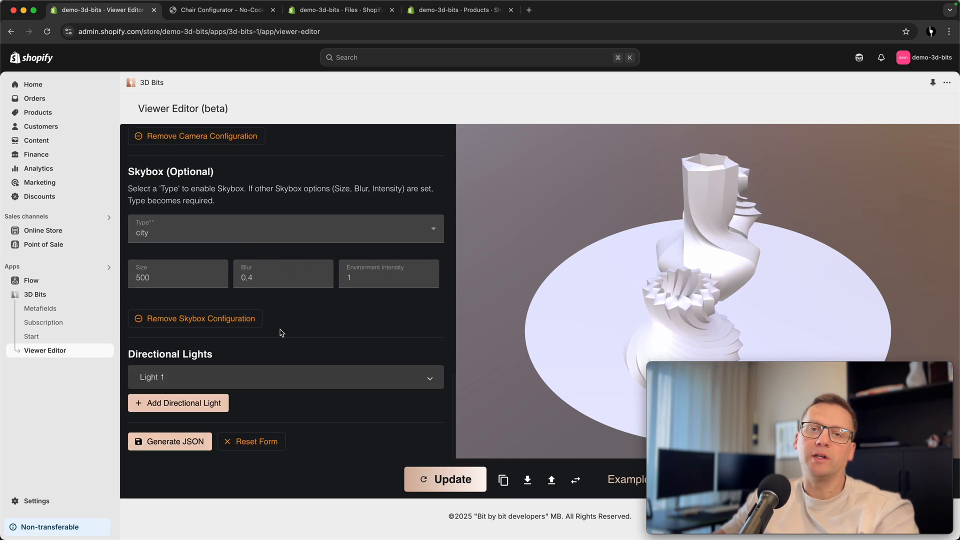
scroll(281, 332, "up", 20)
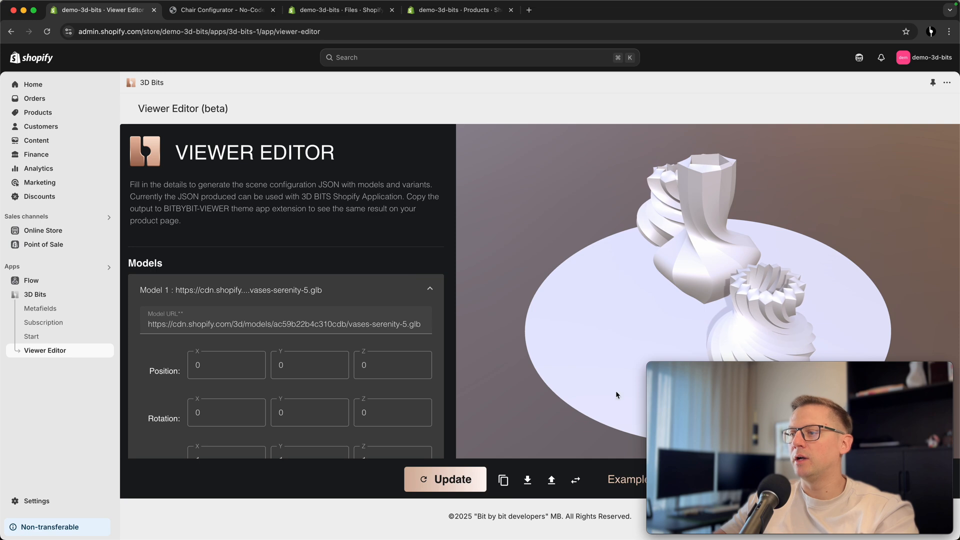
Load the Empty scene example as the starting point and look over its available configuration sections.
left_click(629, 480)
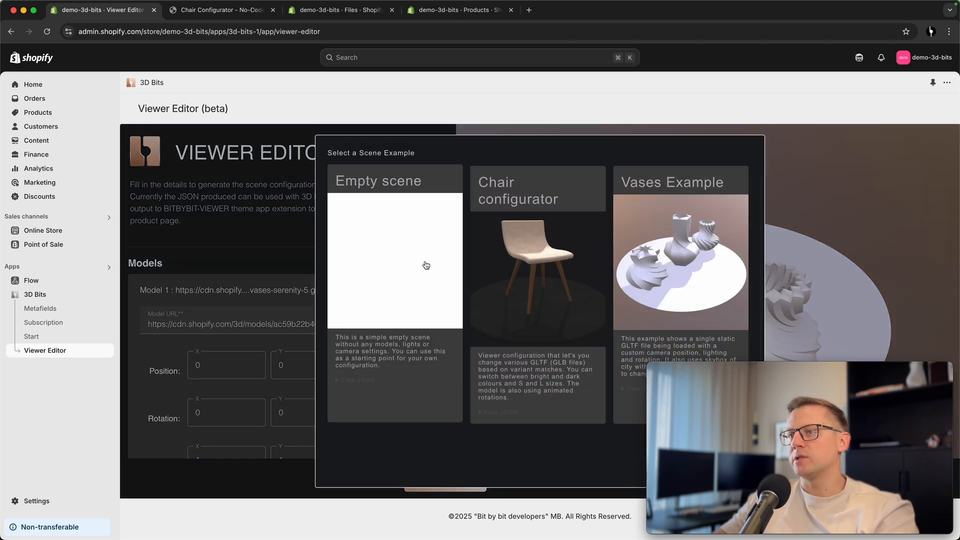
left_click(383, 254)
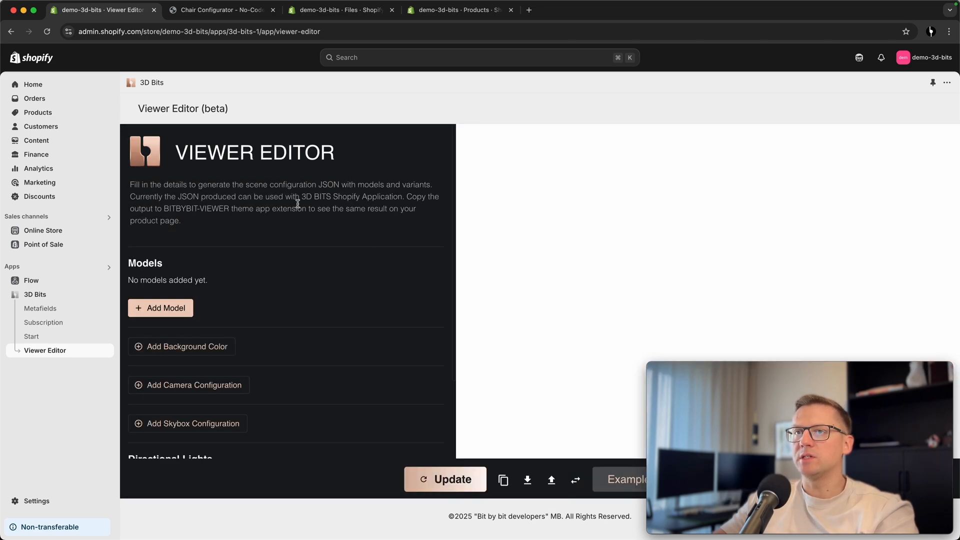
scroll(260, 281, "down", 3)
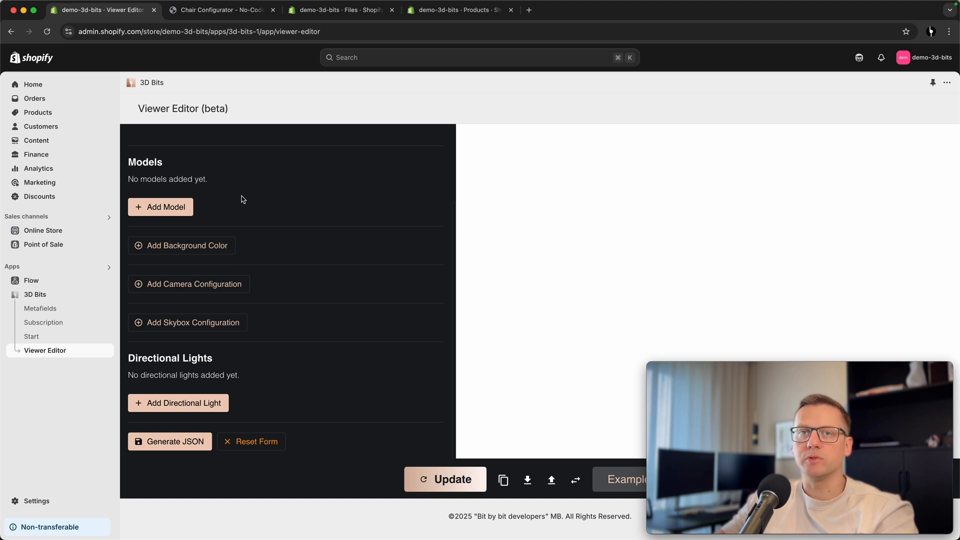
scroll(241, 198, "up", 3)
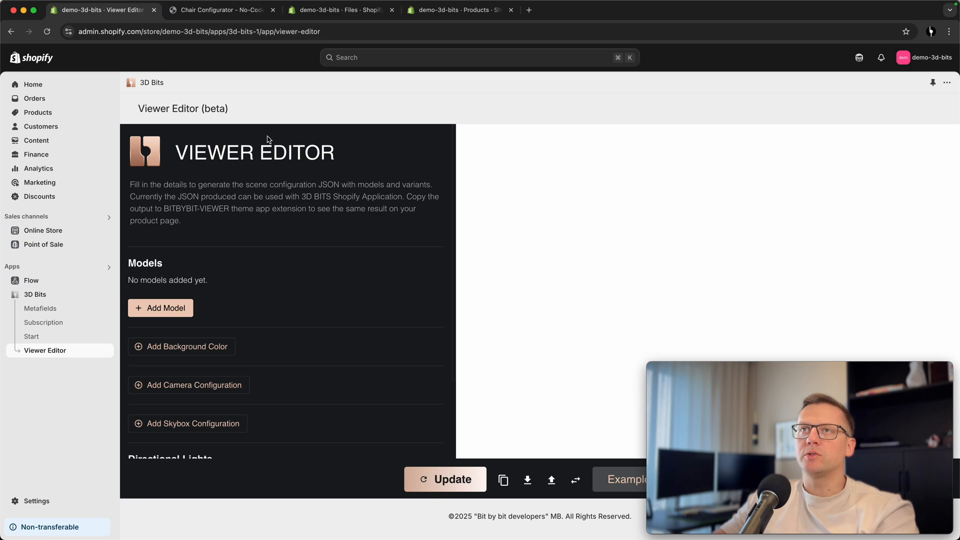
Start a new product in the store's product list and title it "Tutorial Chair Configurator".
left_click(215, 16)
left_click(370, 15)
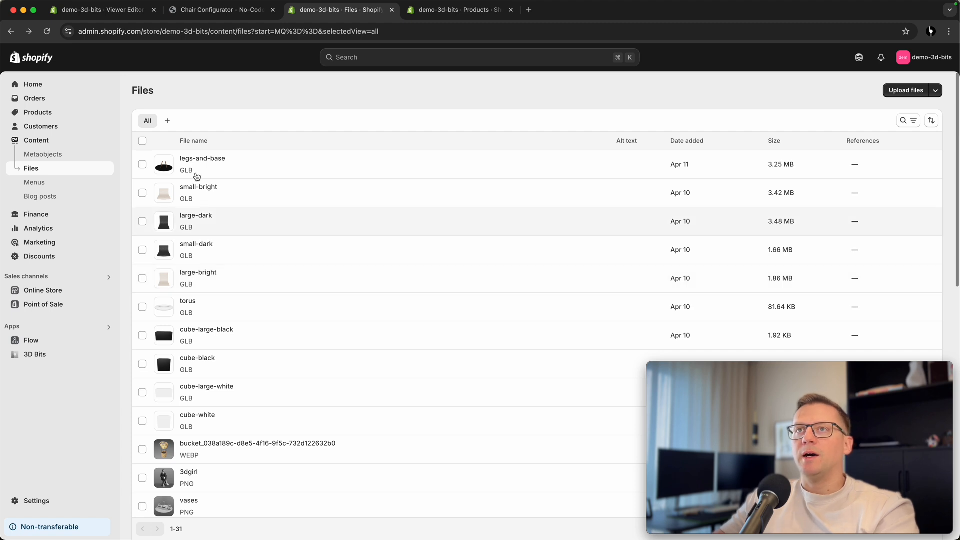
left_click(425, 10)
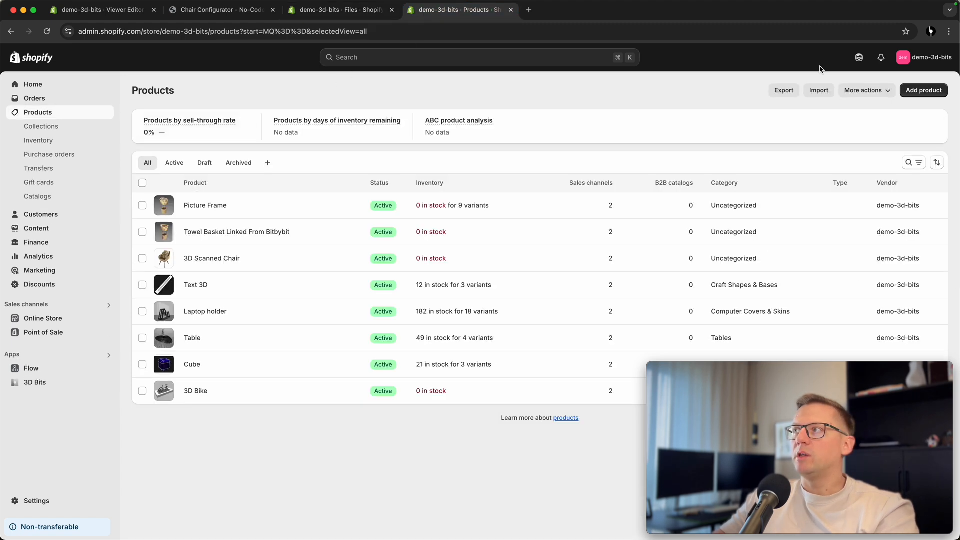
left_click(924, 90)
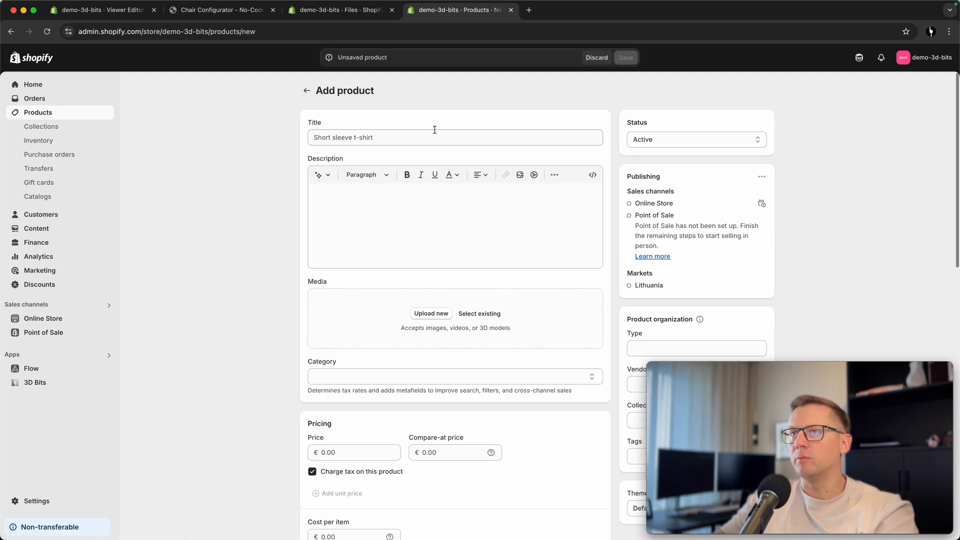
left_click(403, 142)
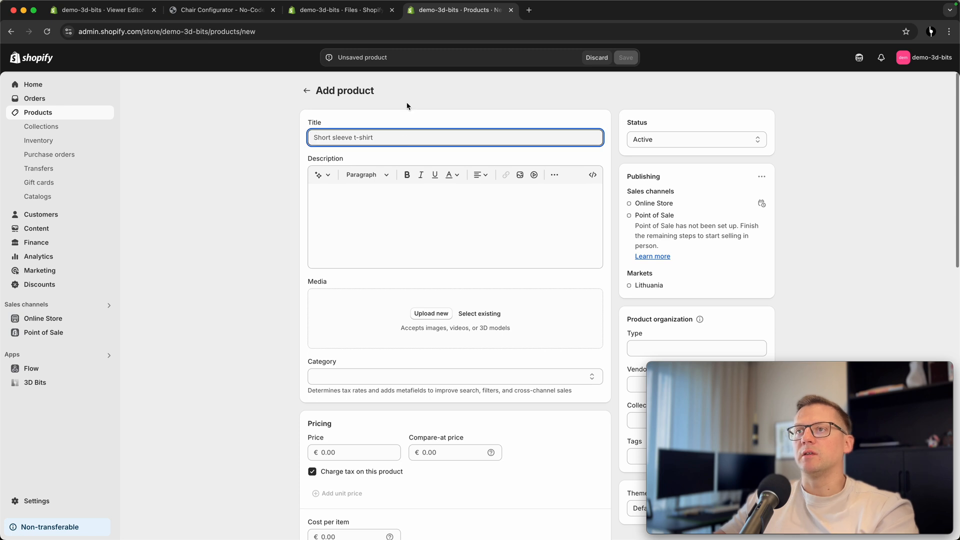
type("Tutorial Chair")
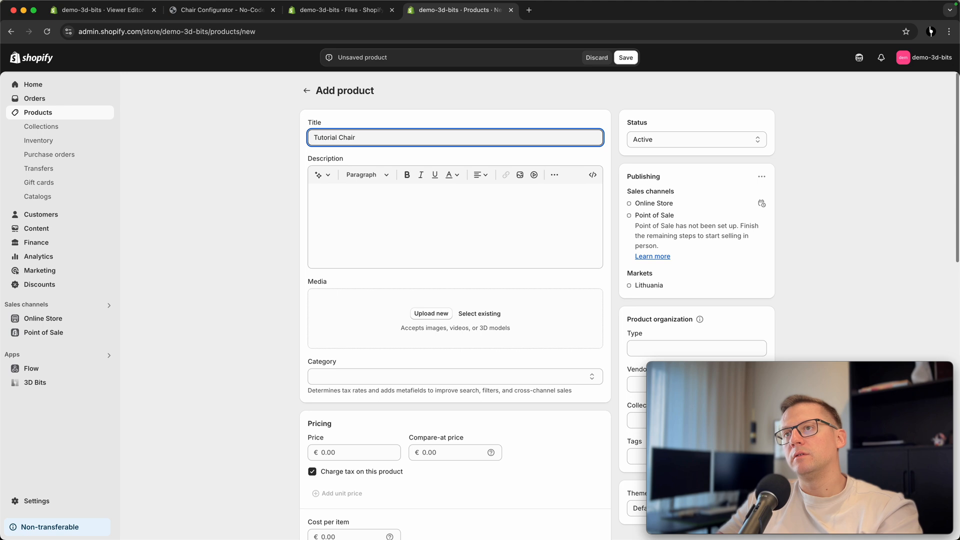
type(" Configurator")
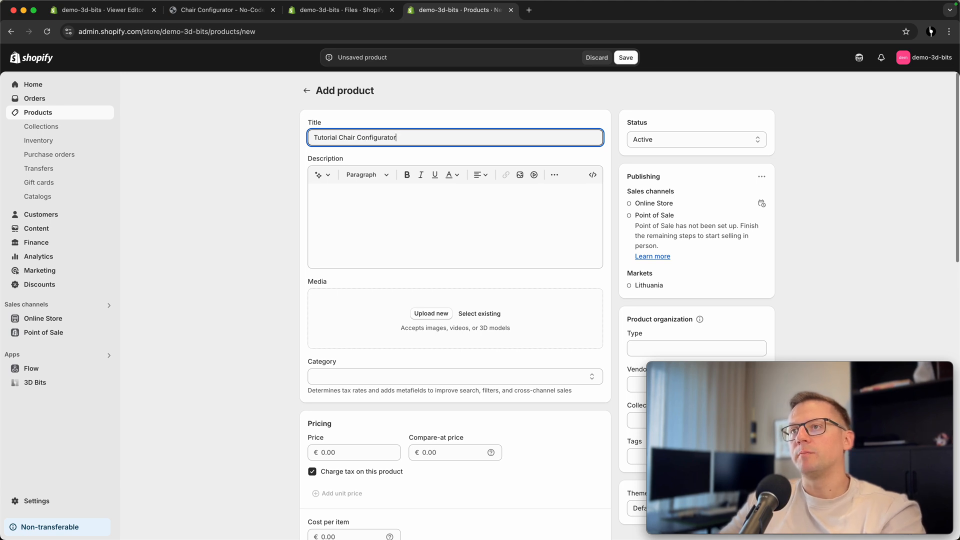
Enter the product description "This is a nice chair that does not require any coding".
left_click(337, 238)
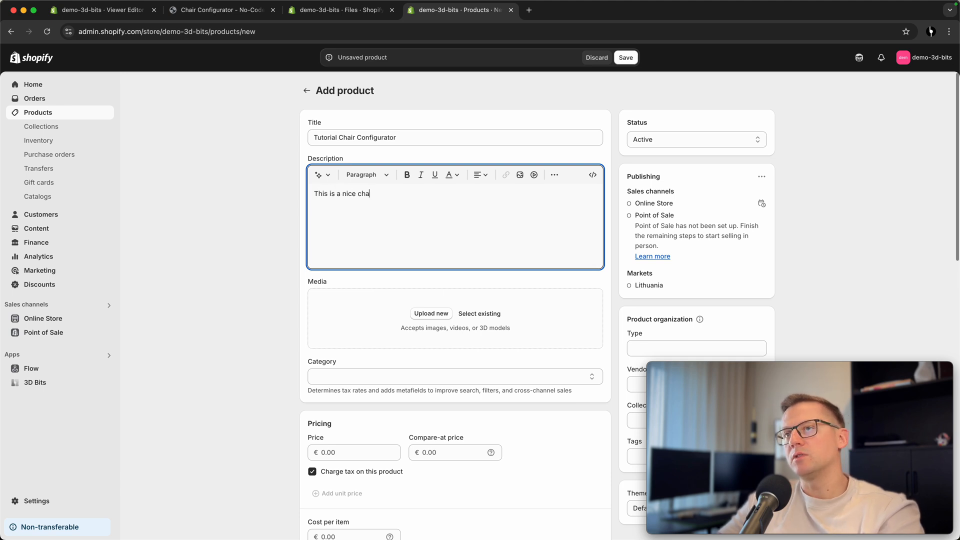
type("does")
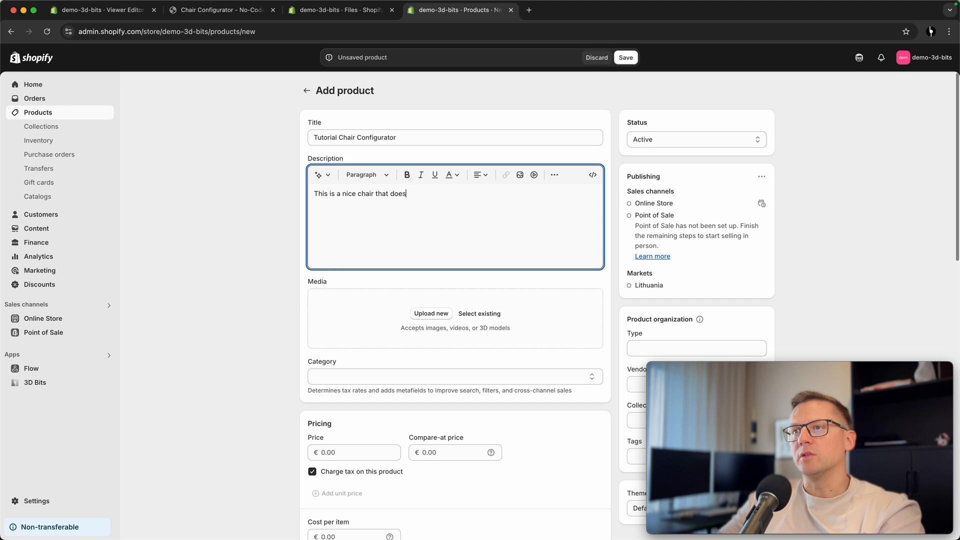
type(" not require any coding")
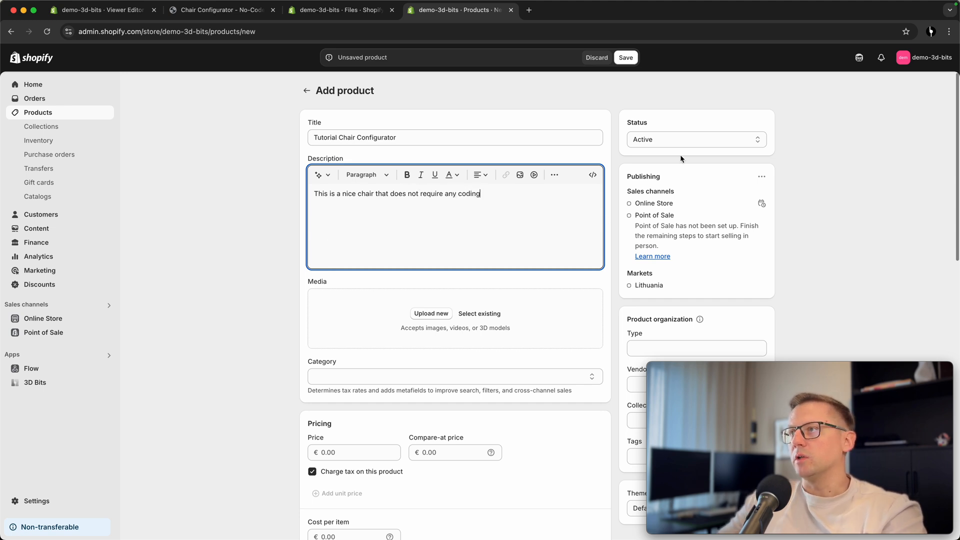
Set the product's status to Draft and save the new product.
left_click(679, 140)
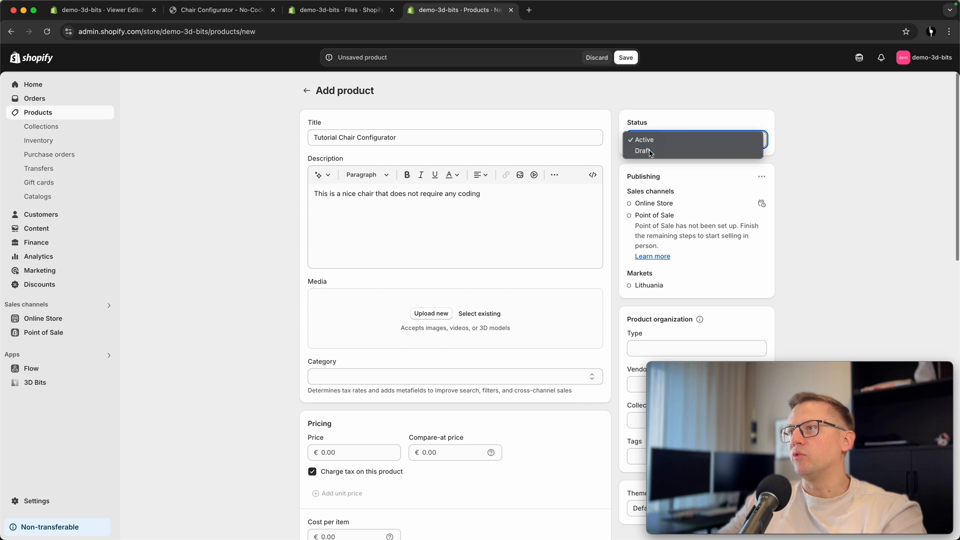
left_click(652, 152)
scroll(225, 328, "down", 5)
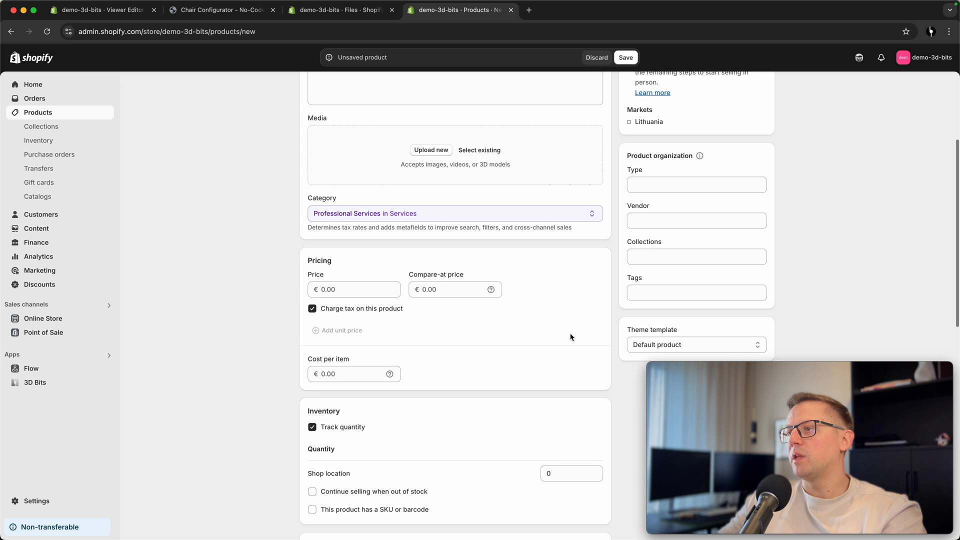
left_click(626, 57)
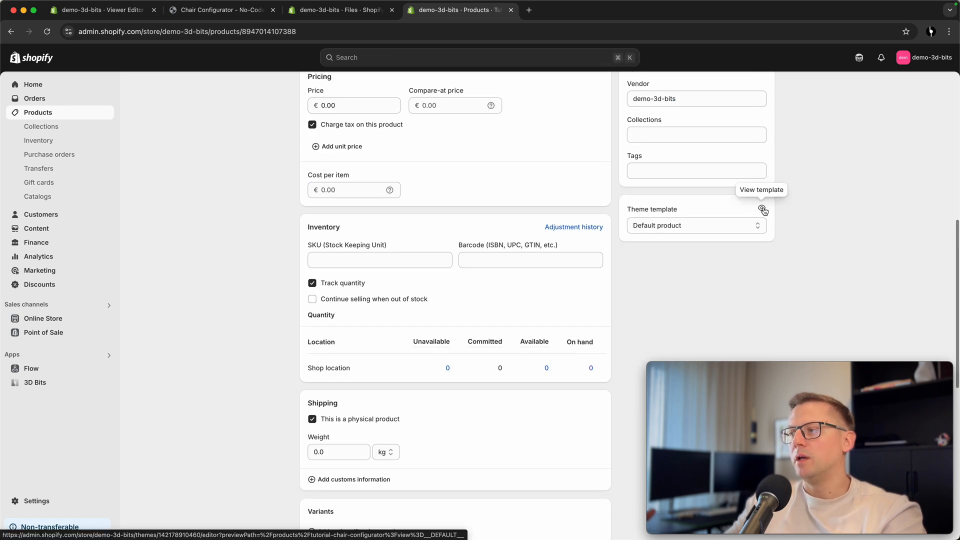
Open the product's theme template in the theme editor and create a product template named tutorial-chair-viewer based on Default product.
left_click(763, 209)
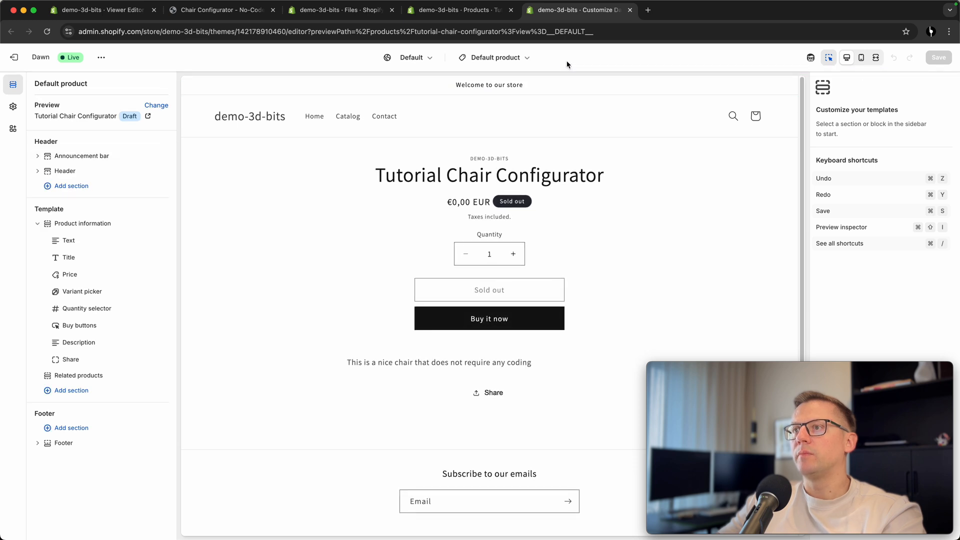
left_click(526, 59)
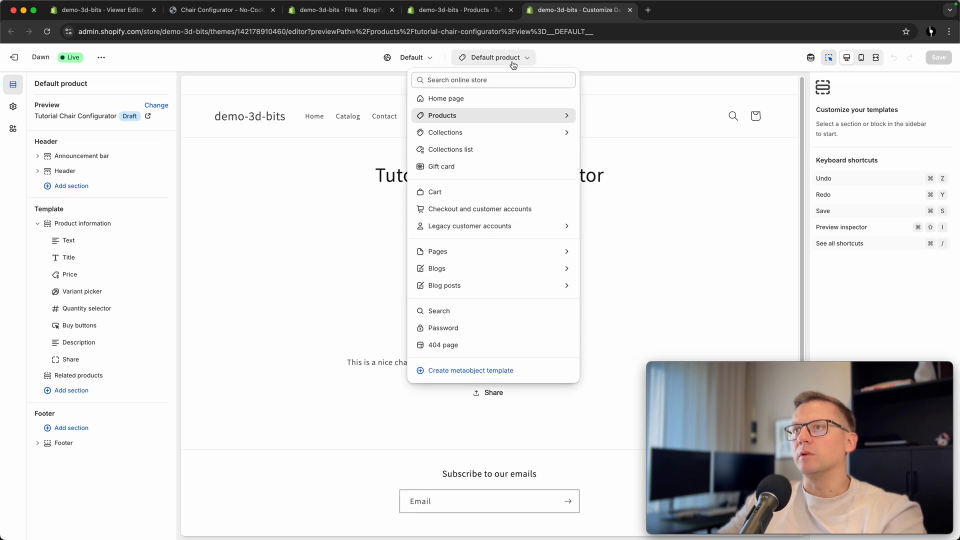
left_click(515, 118)
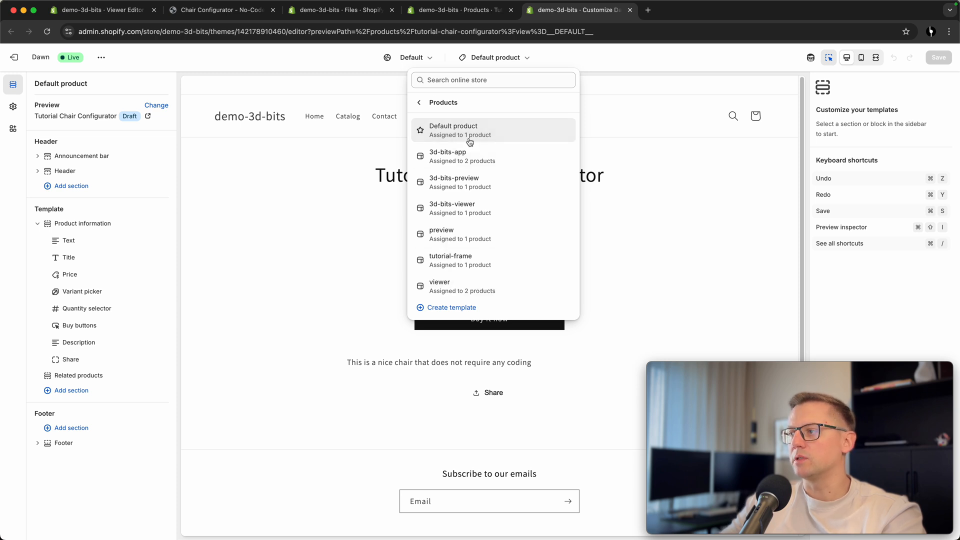
left_click(442, 309)
left_click(450, 296)
type("t")
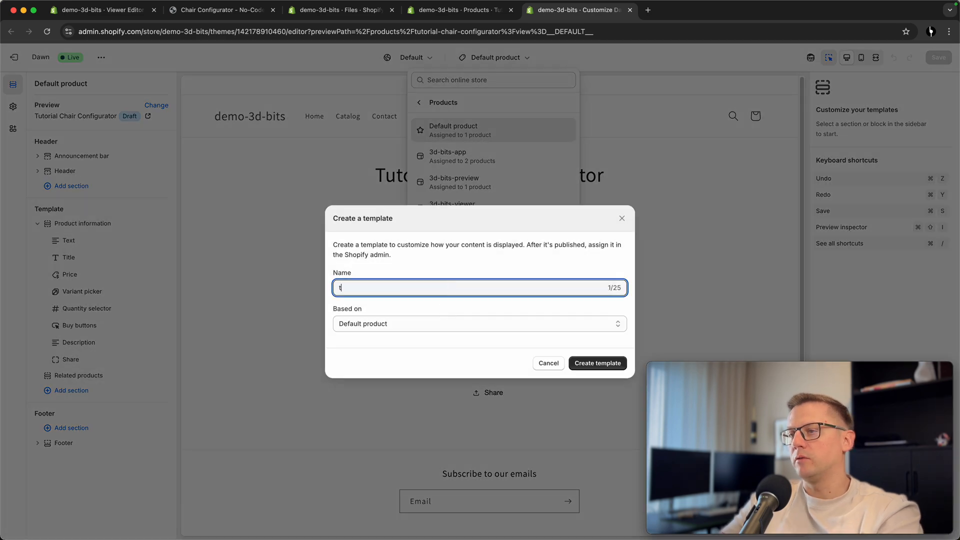
type("utorial-chair-viewer")
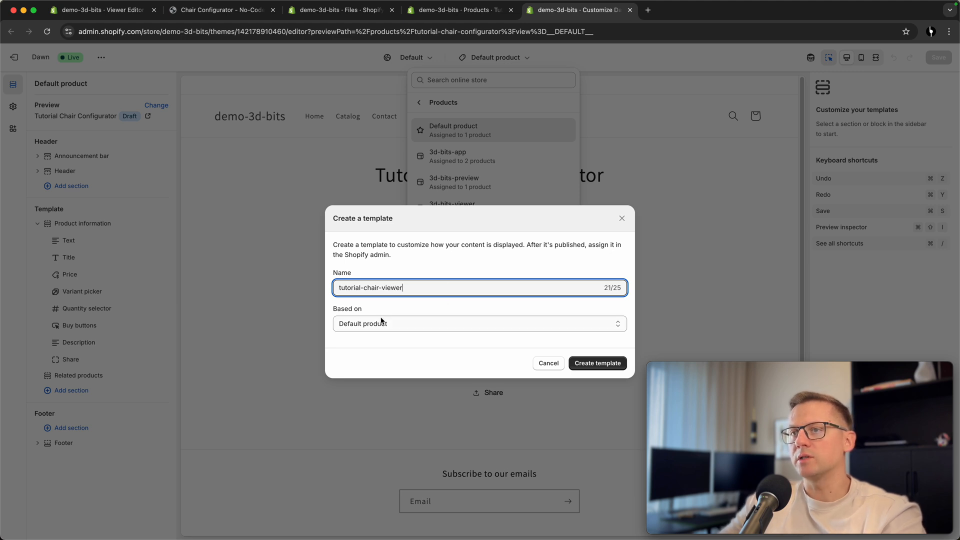
left_click(615, 362)
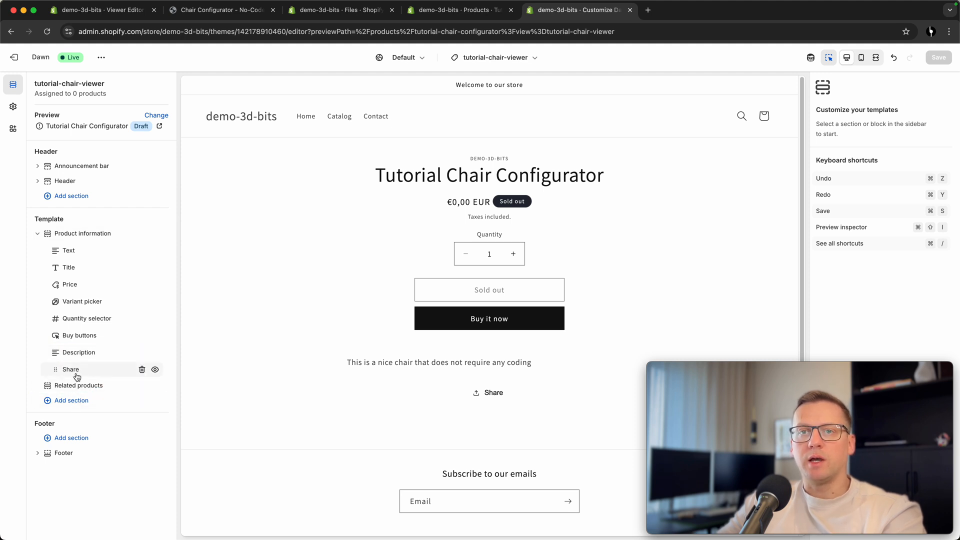
Add the BITBYBIT VIEWER app block after the Share block in the Product information section.
mouse_move(102, 379)
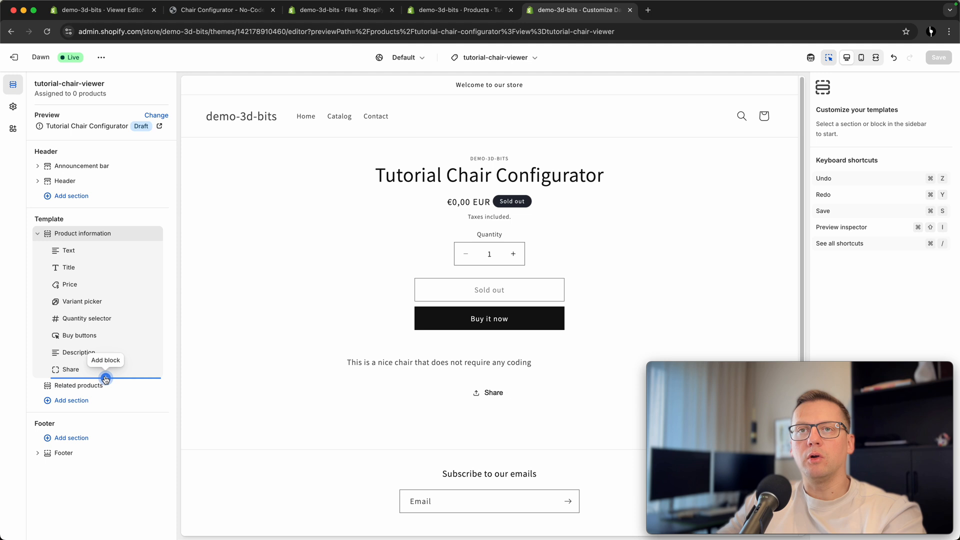
left_click(105, 378)
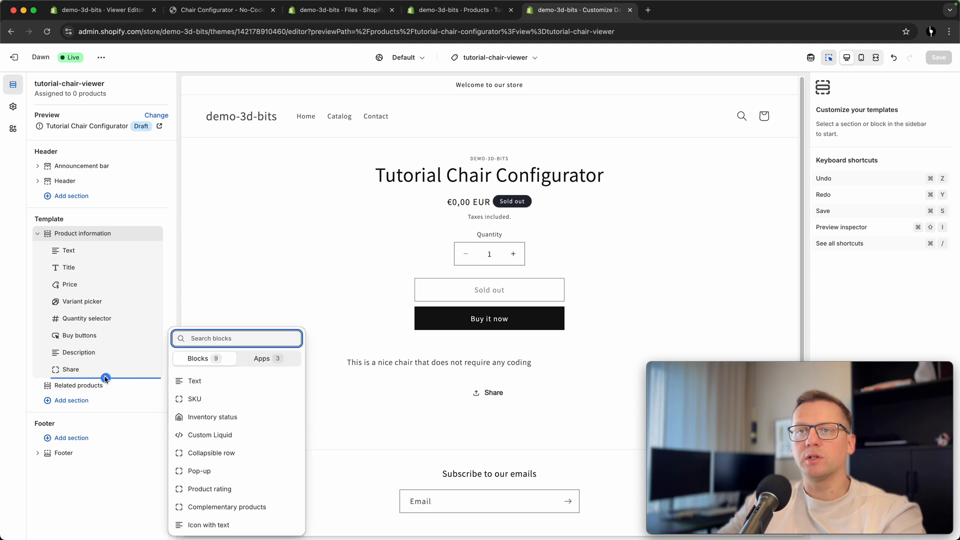
left_click(269, 362)
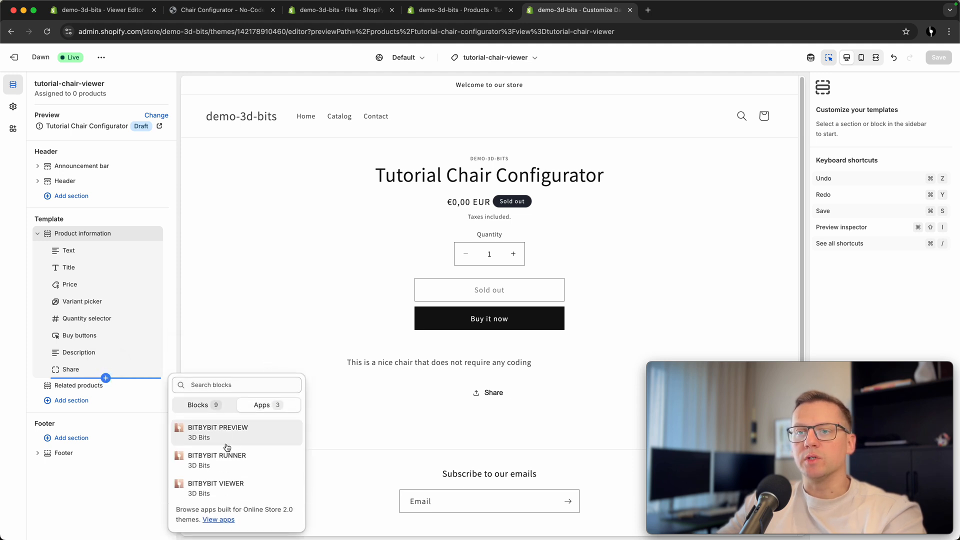
left_click(221, 488)
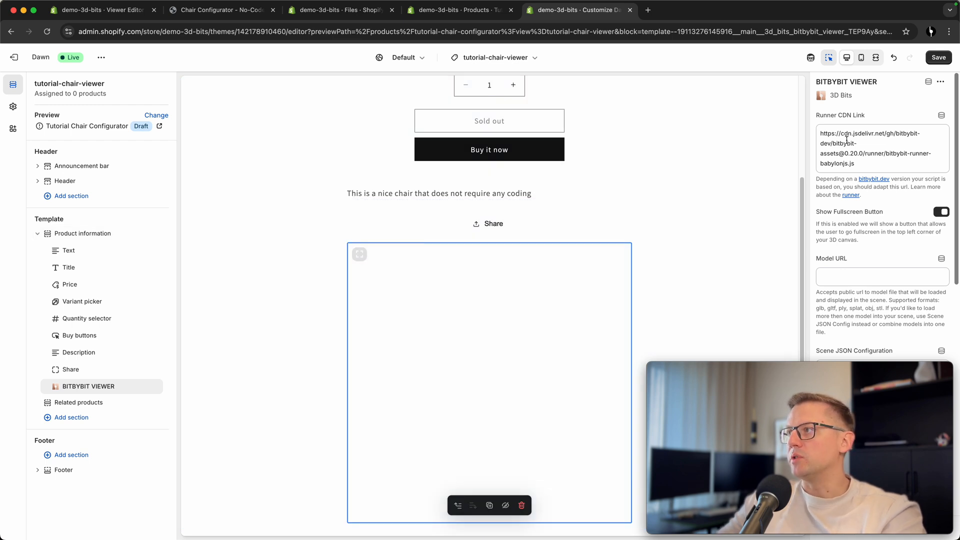
Look over the BITBYBIT VIEWER block's settings and connect its Model URL to the 3D Bits Model Url product metafield.
scroll(841, 231, "down", 1)
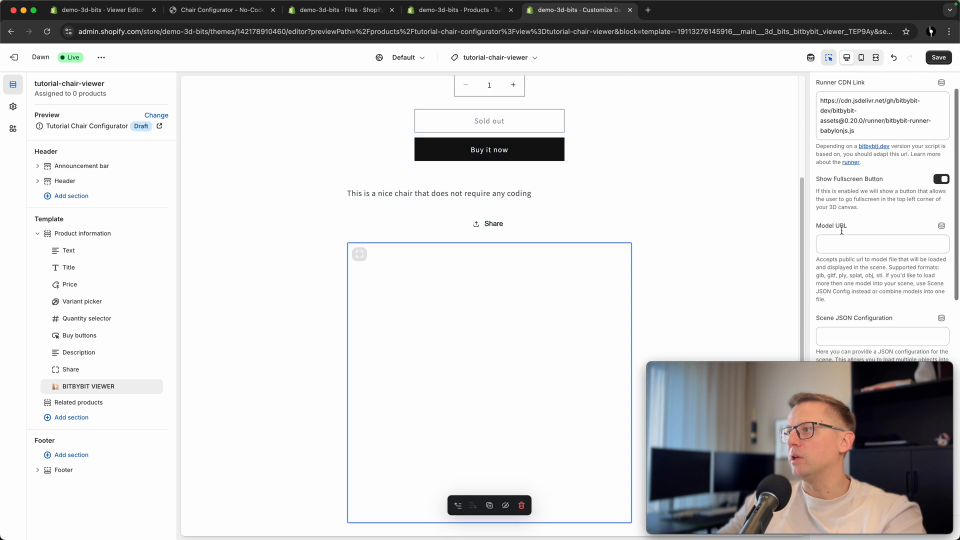
scroll(870, 225, "down", 5)
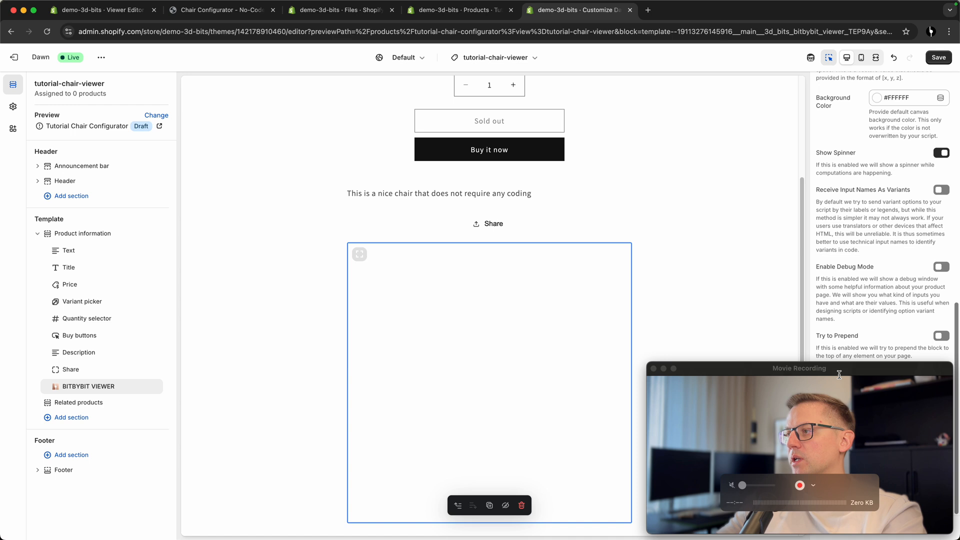
left_click_drag(844, 375, 212, 365)
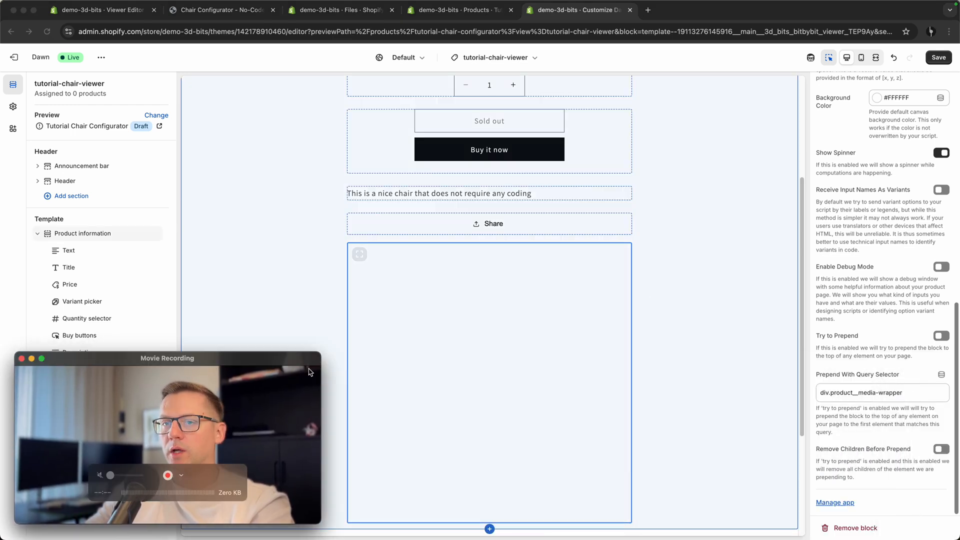
left_click(878, 214)
scroll(880, 215, "up", 15)
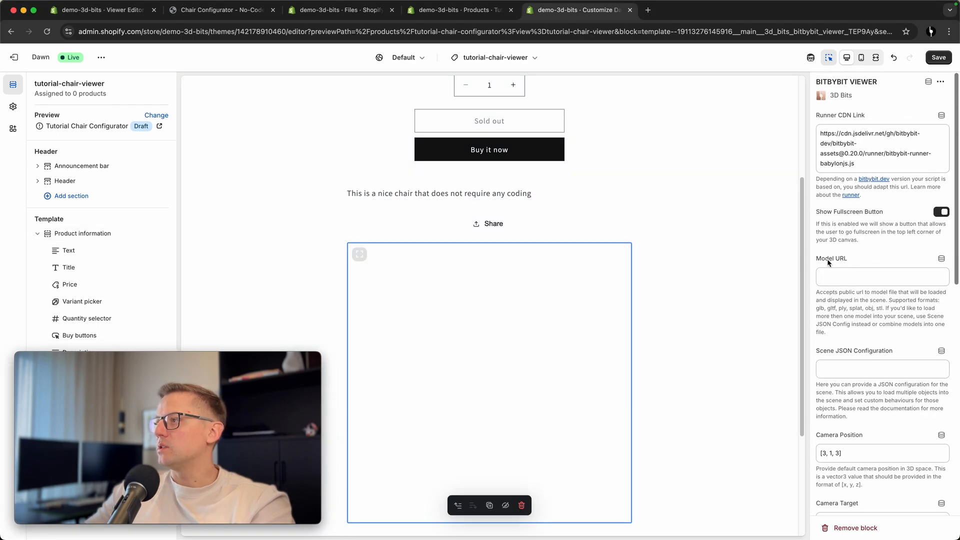
left_click(942, 259)
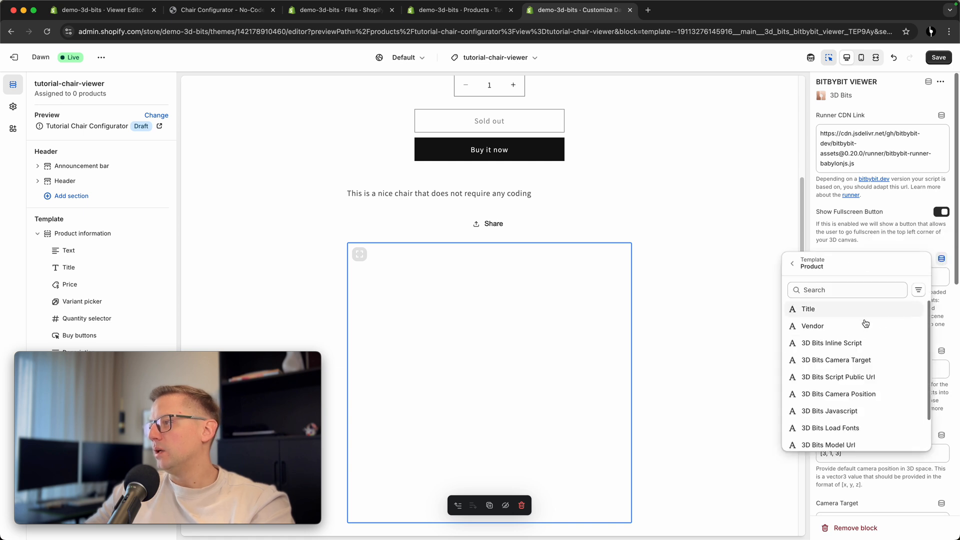
scroll(856, 395, "down", 2)
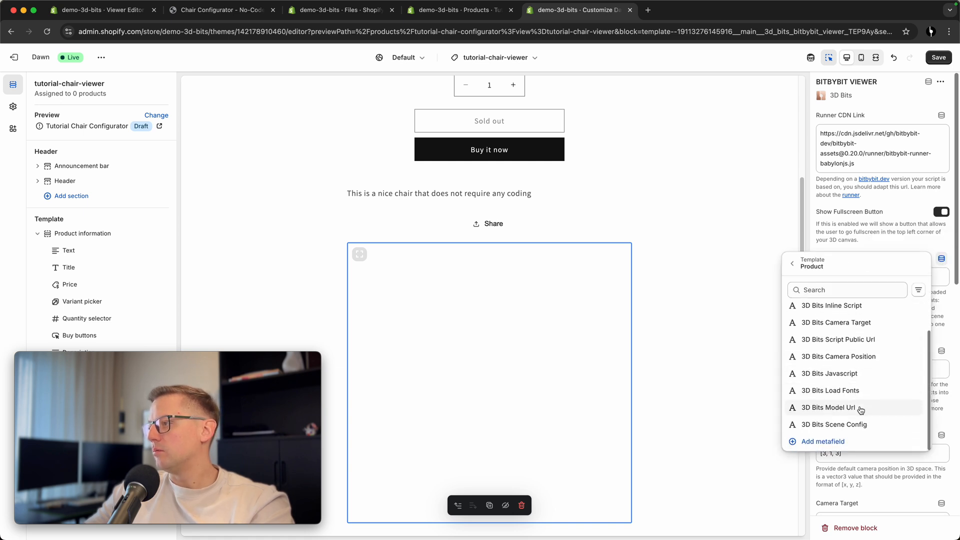
left_click(859, 408)
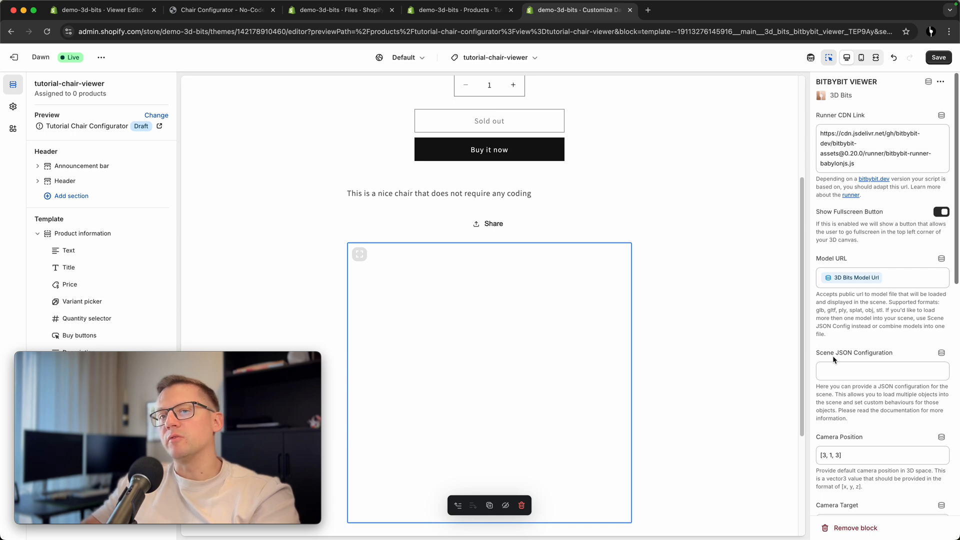
Connect the viewer block's Scene JSON Configuration to the 3D Bits Scene Config product metafield.
left_click(941, 353)
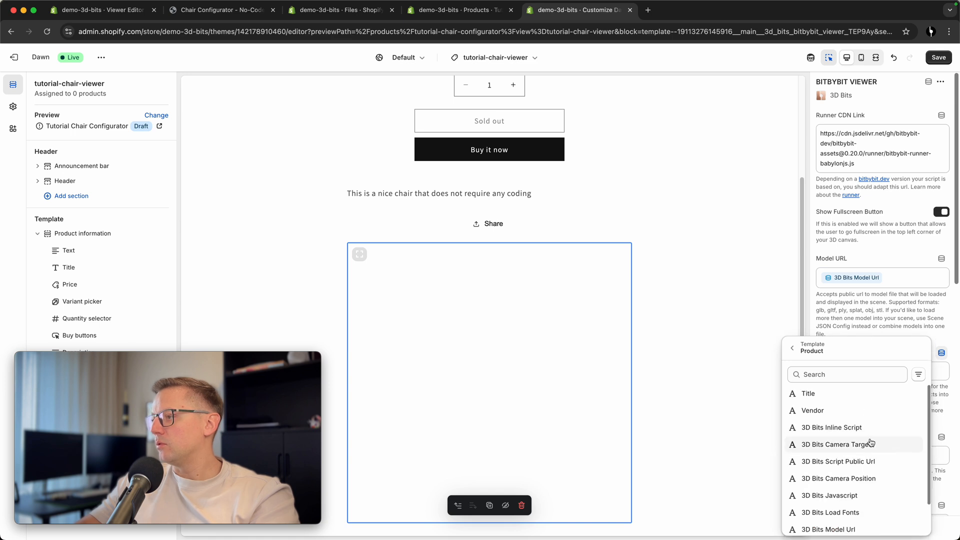
scroll(869, 450, "down", 2)
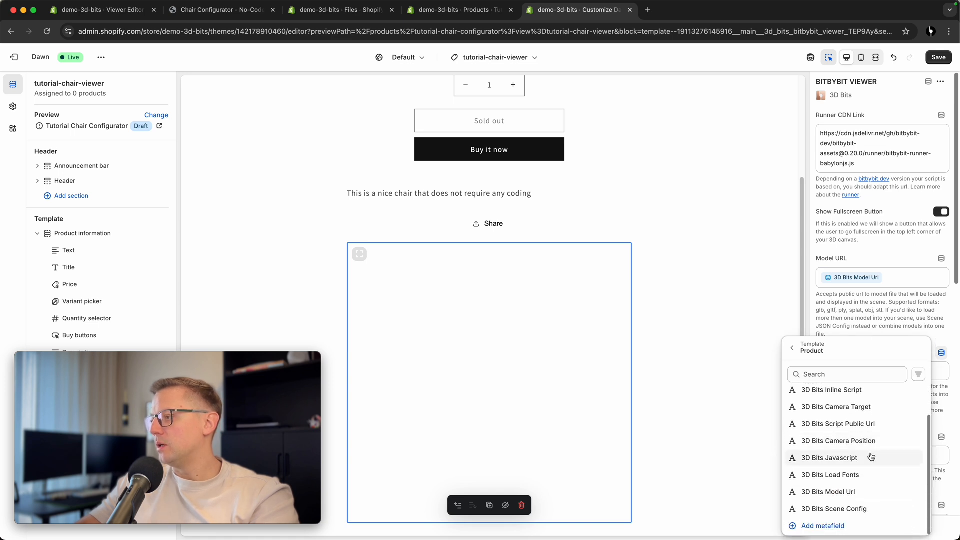
left_click(857, 509)
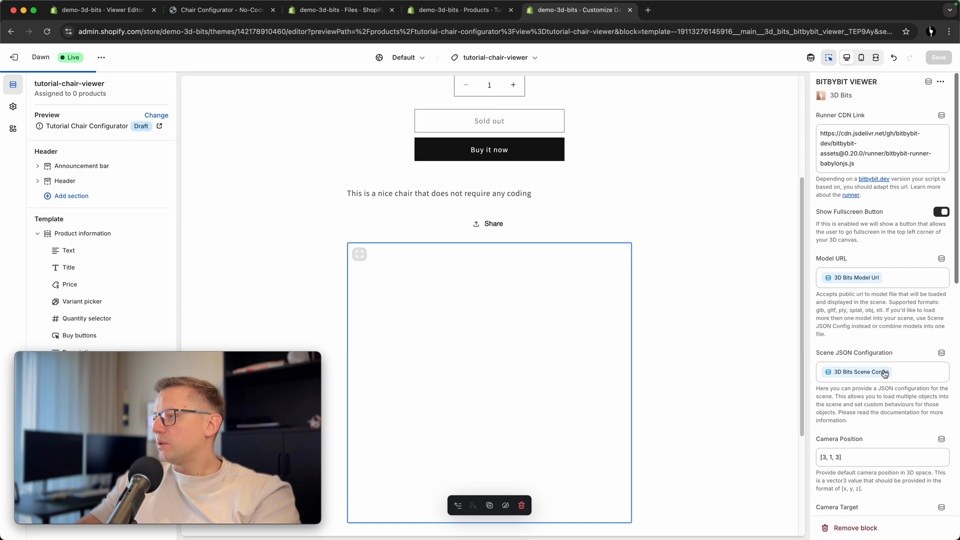
Replace the viewer block's default Camera Position with a connection to the 3D Bits Camera Position product metafield.
scroll(859, 360, "down", 2)
left_click(880, 388)
key("ctrl+a")
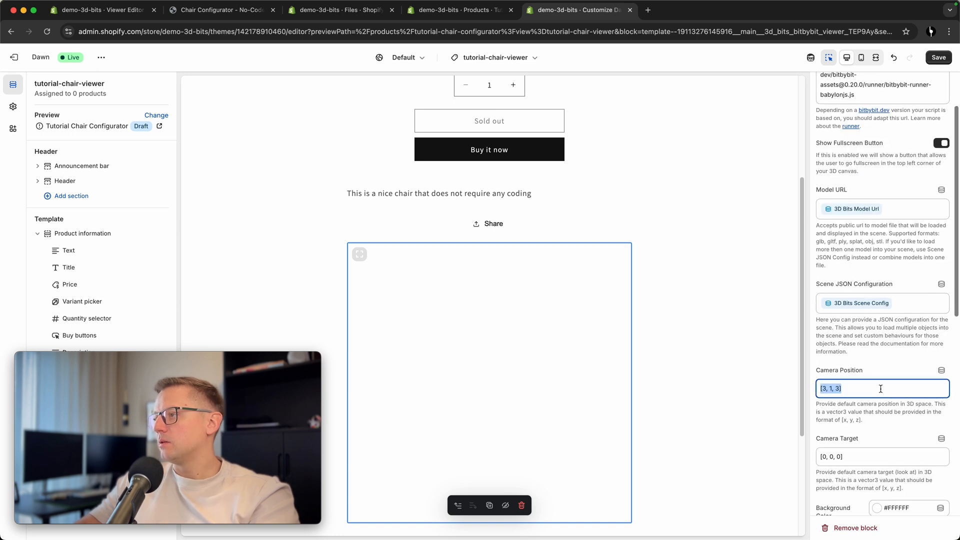
key("BackSpace")
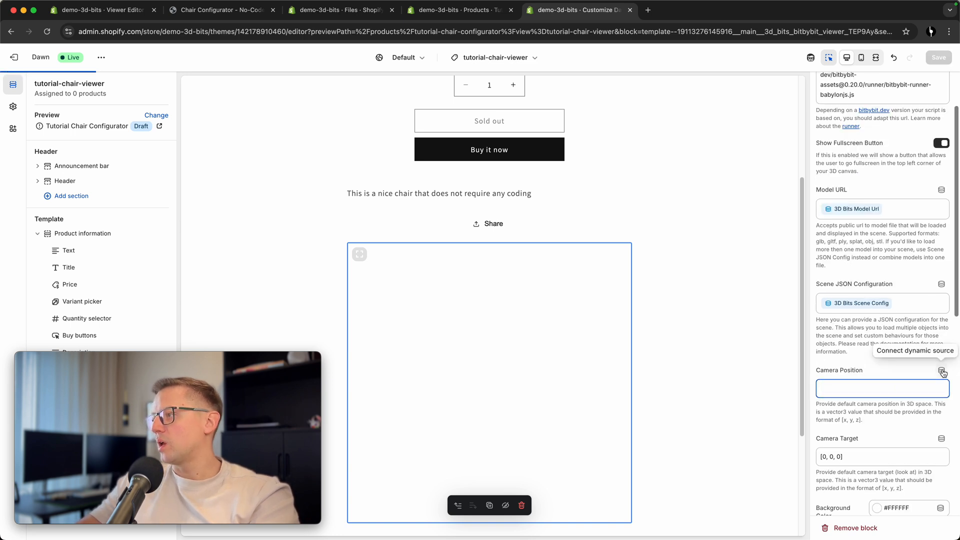
left_click(941, 370)
scroll(850, 444, "down", 1)
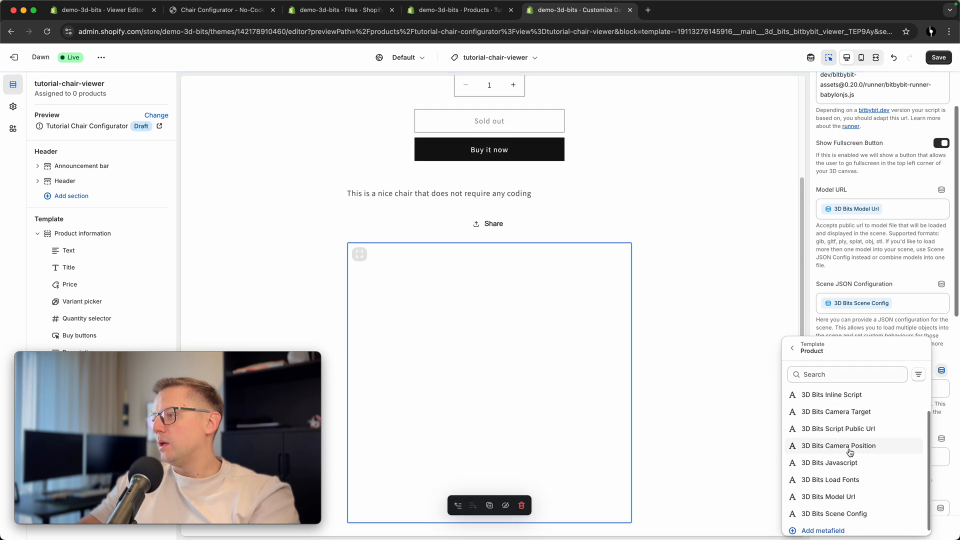
left_click(850, 444)
Clear the viewer block's Camera Target and connect it to the 3D Bits Camera Target product metafield.
triple_click(854, 455)
key("BackSpace")
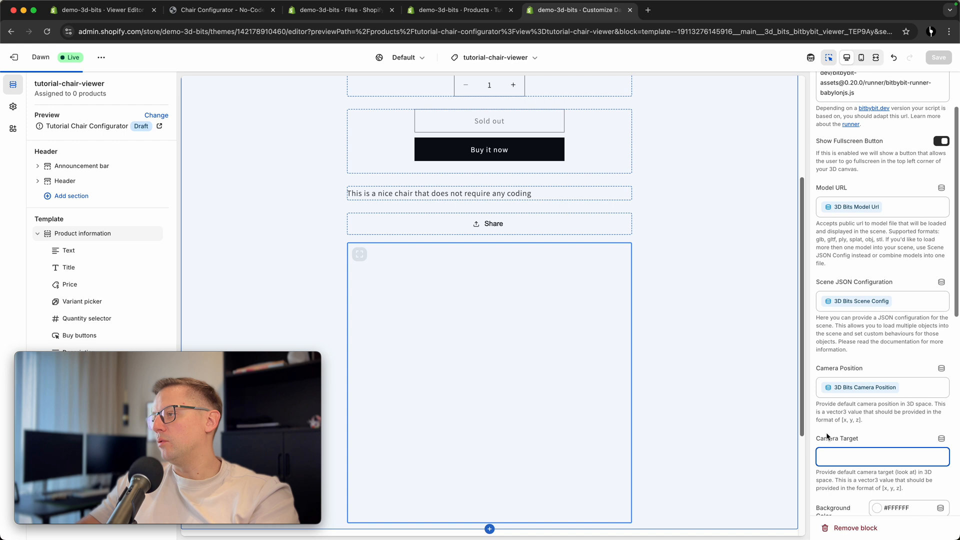
left_click(941, 439)
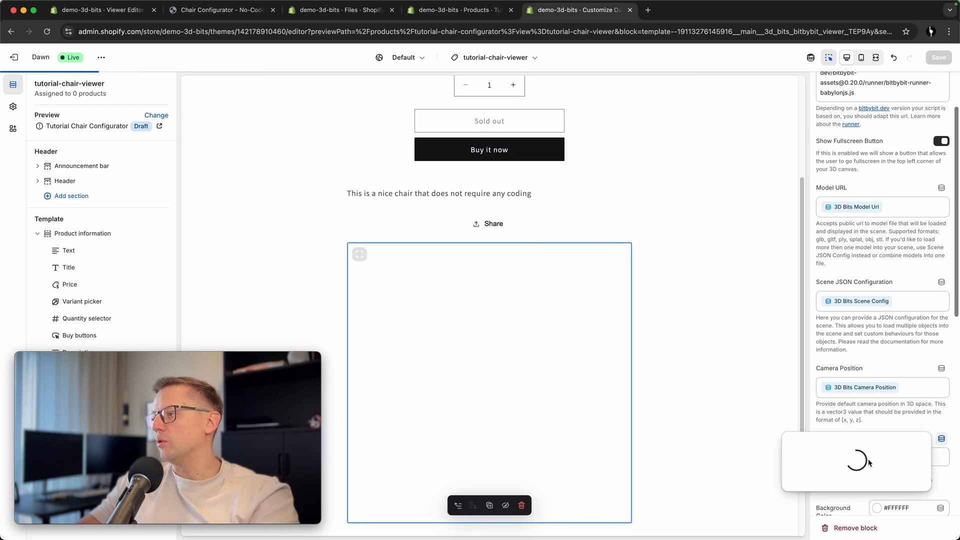
scroll(858, 495, "down", 1)
scroll(857, 508, "down", 2)
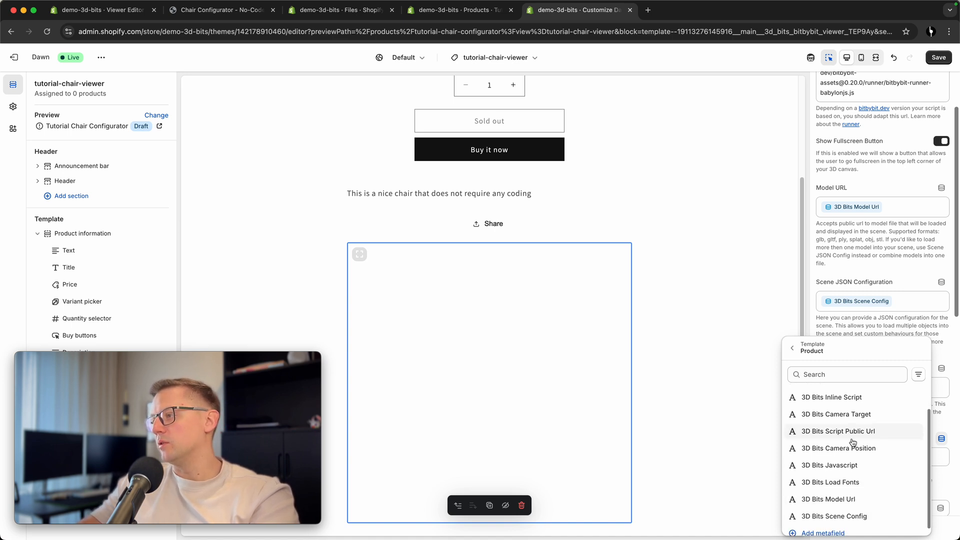
left_click(856, 413)
Connect the viewer block's Background Color to the 3D Bits Background Color product metafield.
scroll(864, 421, "down", 3)
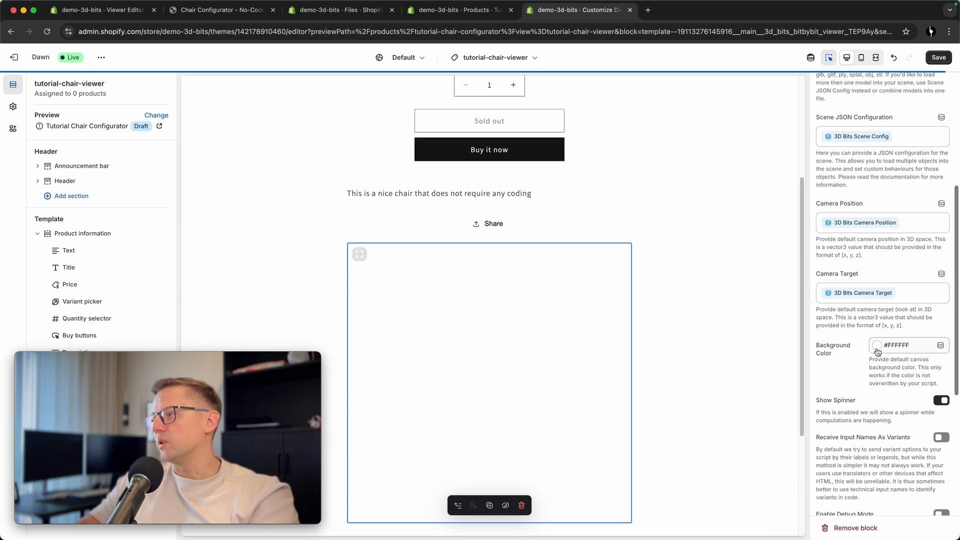
left_click(940, 345)
left_click(800, 395)
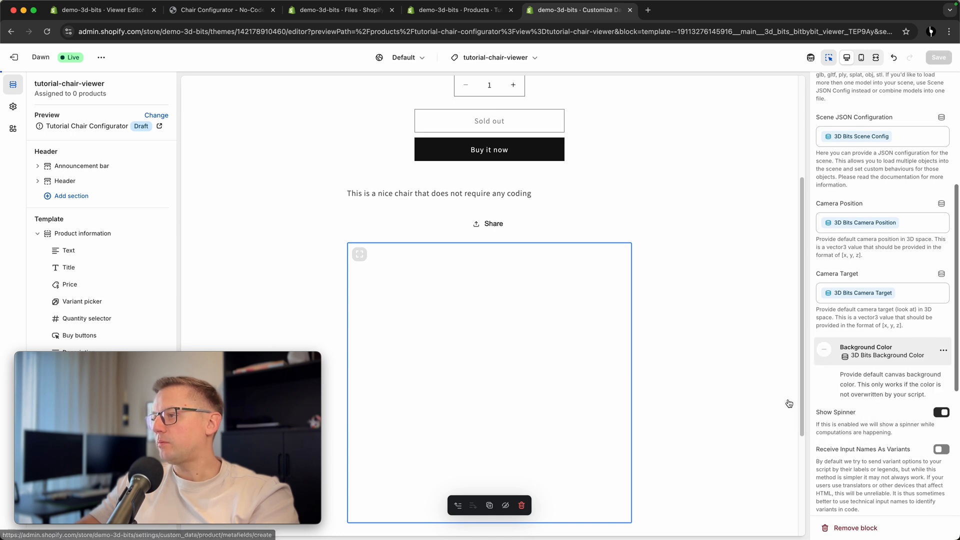
Look through the viewer block's remaining settings and turn on Enable Debug Mode.
scroll(880, 392, "down", 1)
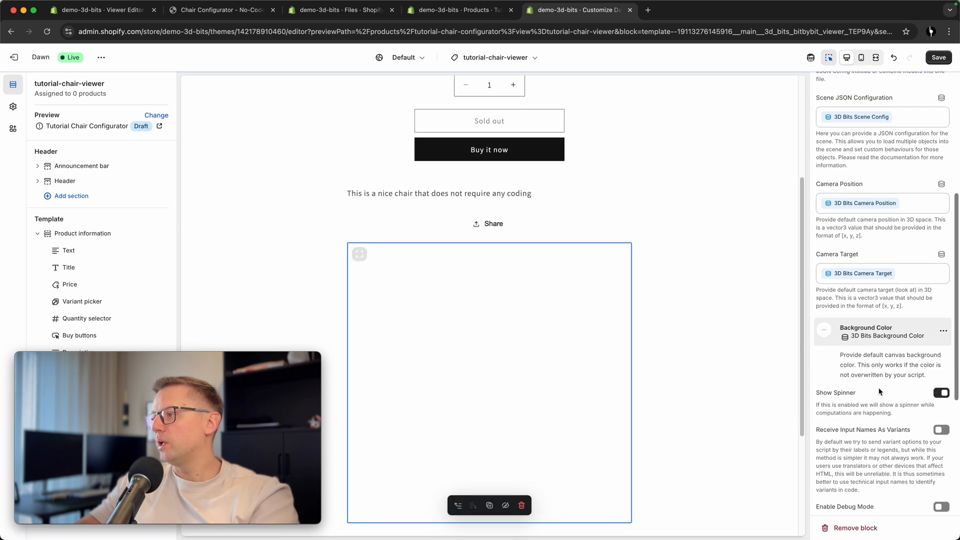
scroll(867, 376, "down", 10)
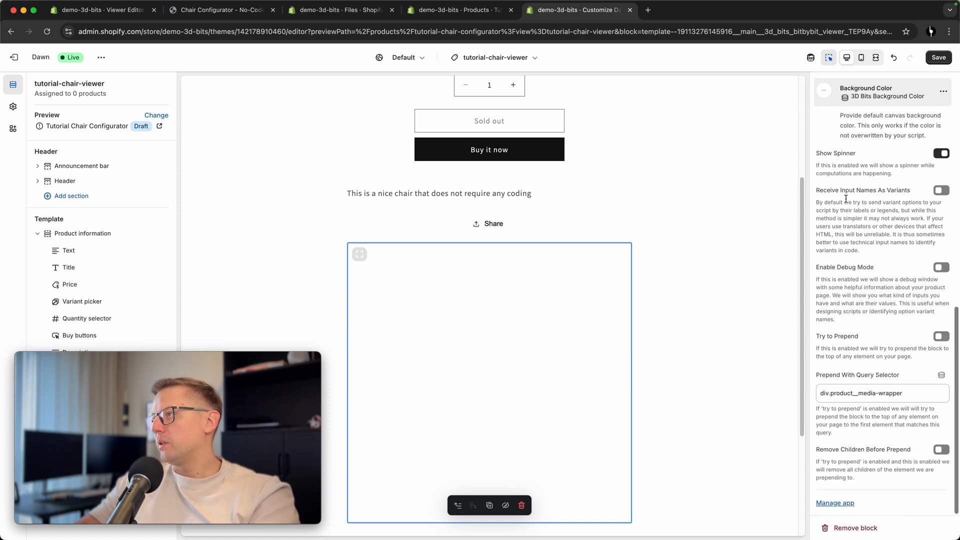
scroll(862, 200, "up", 1)
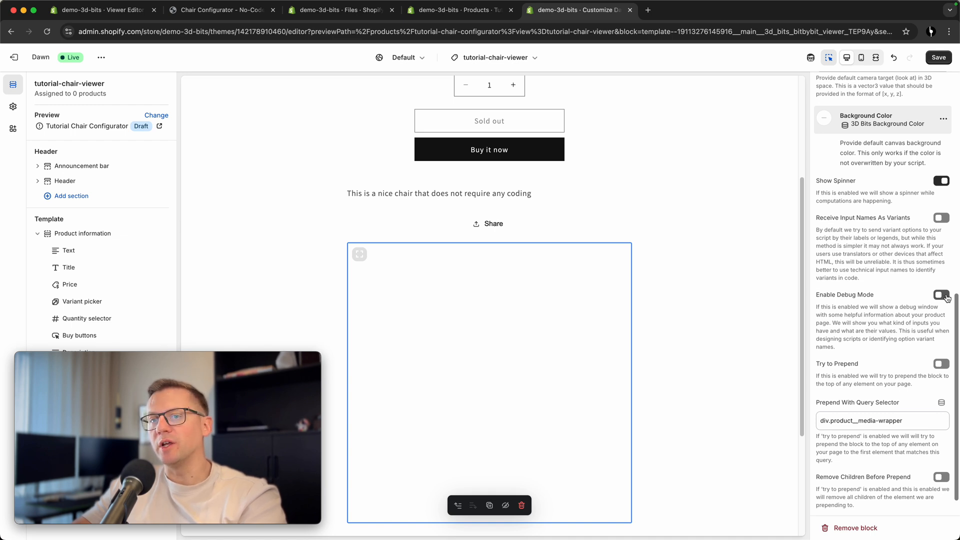
left_click(946, 295)
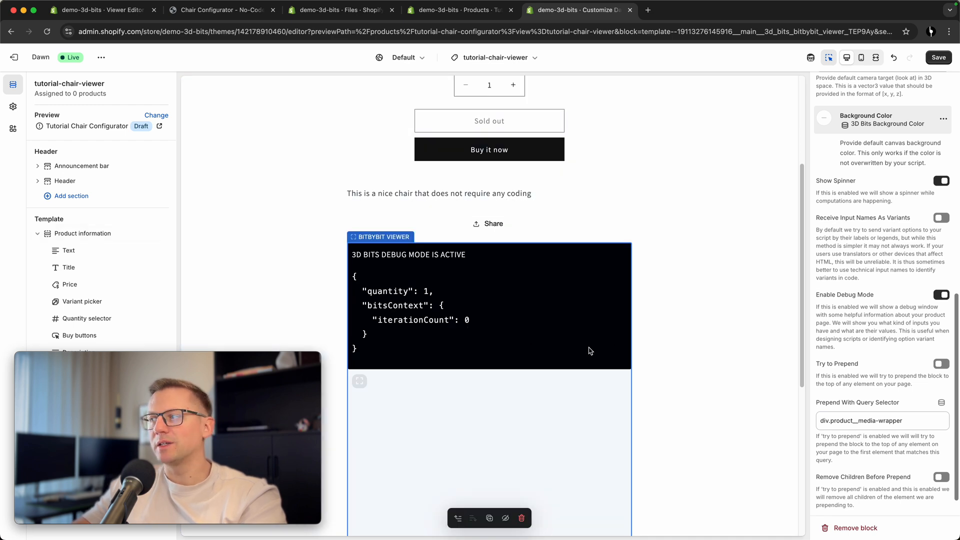
Turn on Try to Prepend and Remove Children Before Prepend for the viewer block.
left_click(895, 364)
scroll(895, 349, "down", 1)
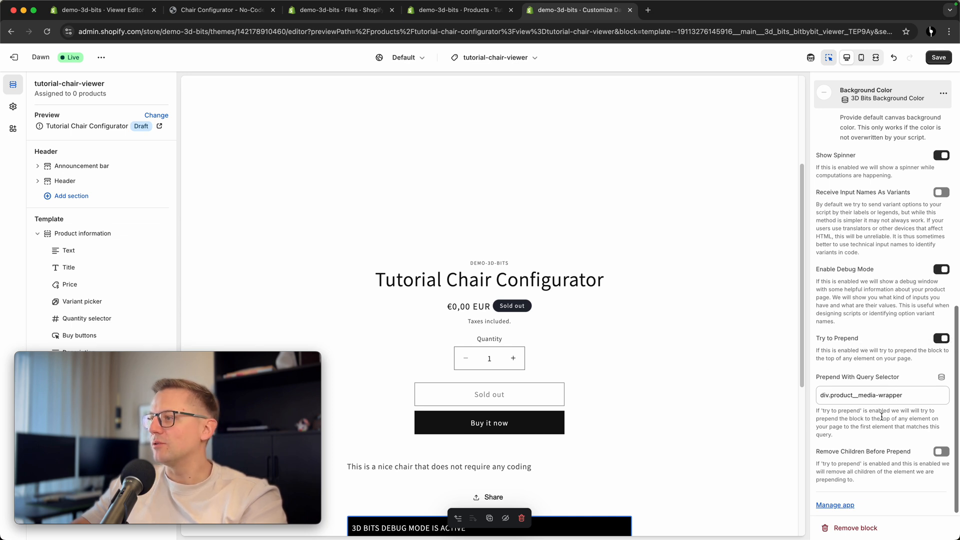
left_click(940, 452)
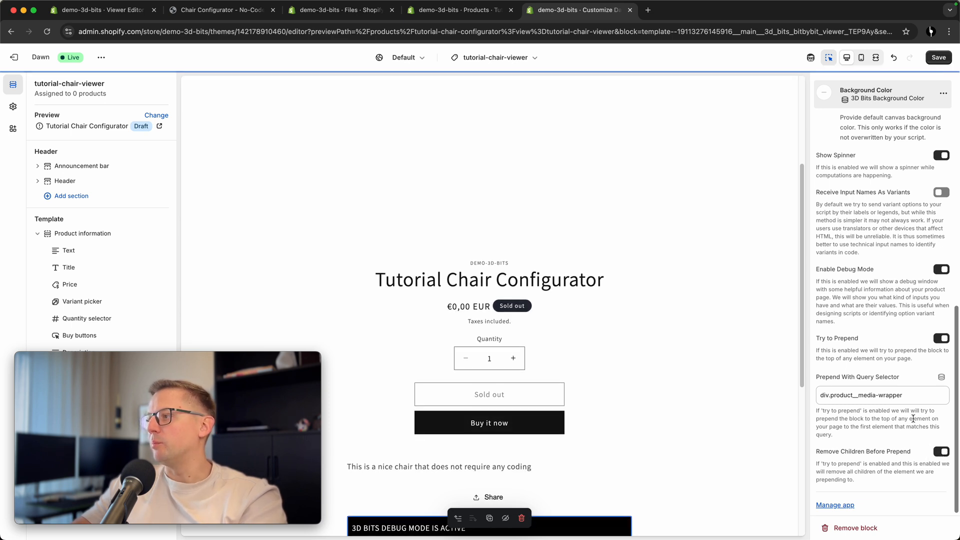
Turn on Receive Input Names As Variants for the viewer block and save the tutorial-chair-viewer template.
scroll(861, 287, "up", 10)
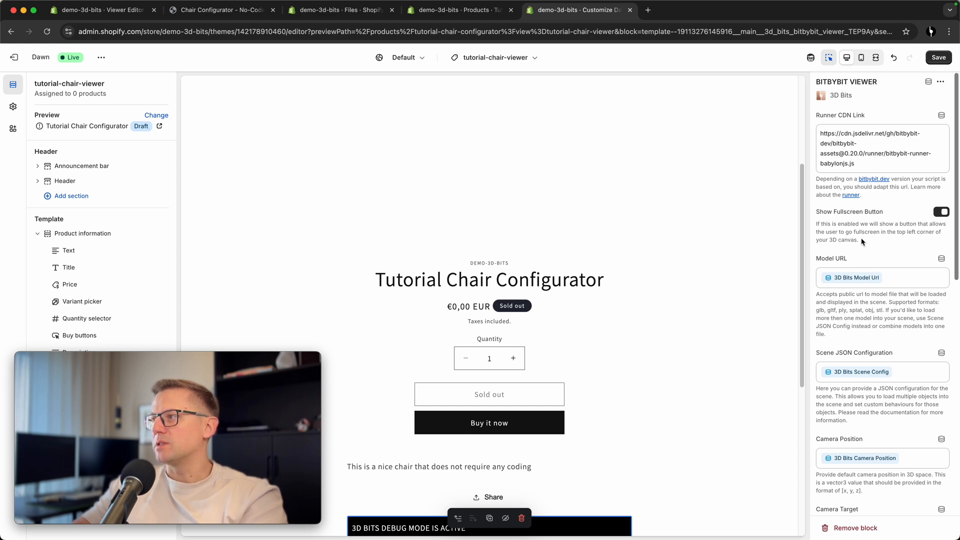
scroll(862, 242, "down", 10)
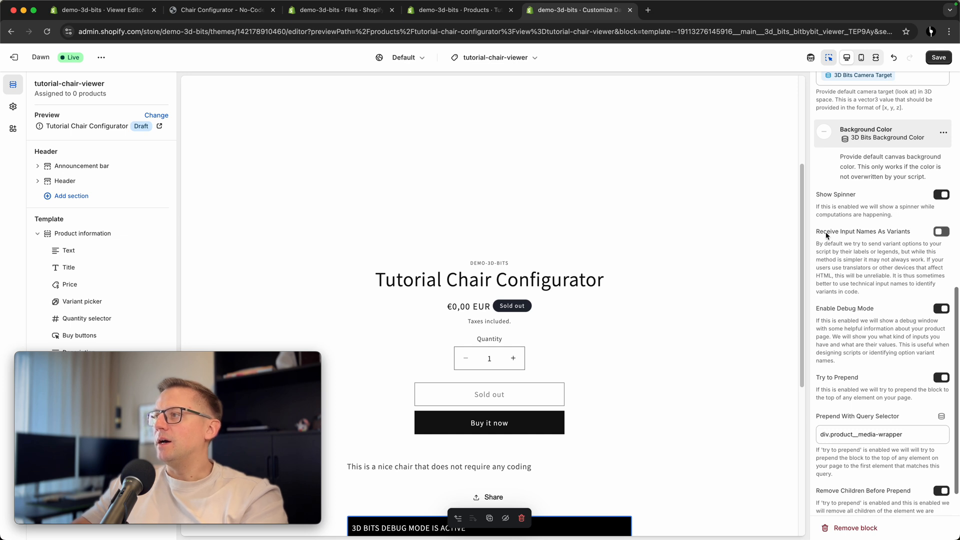
left_click_drag(820, 233, 900, 233)
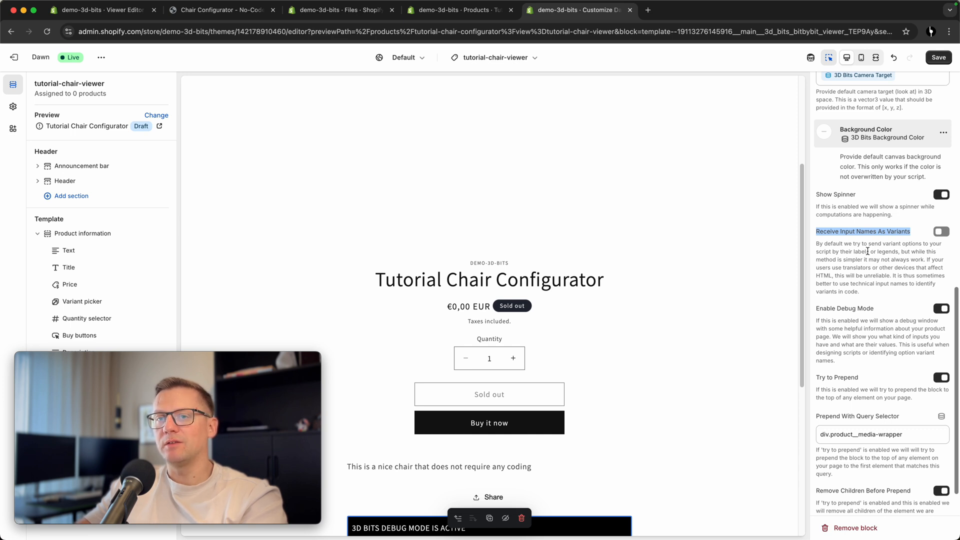
left_click(939, 232)
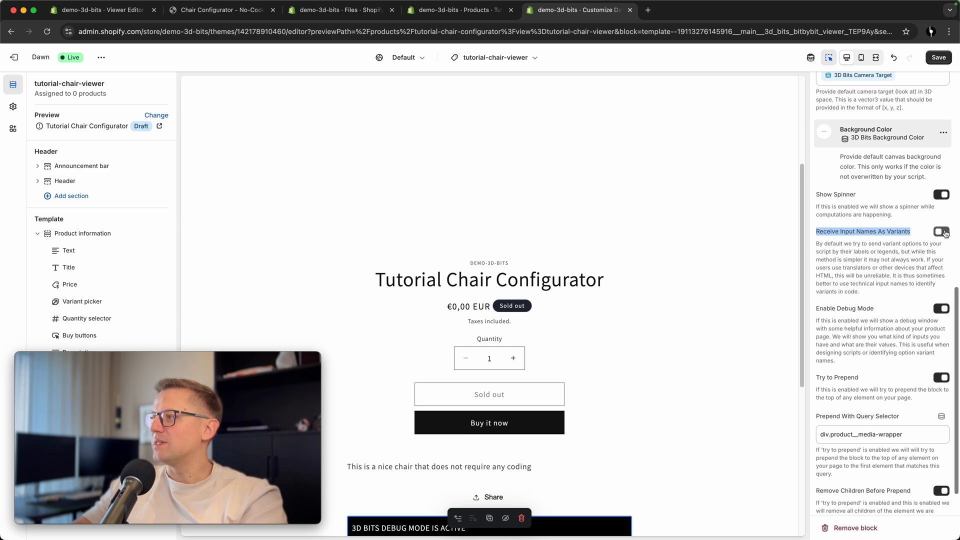
left_click(944, 233)
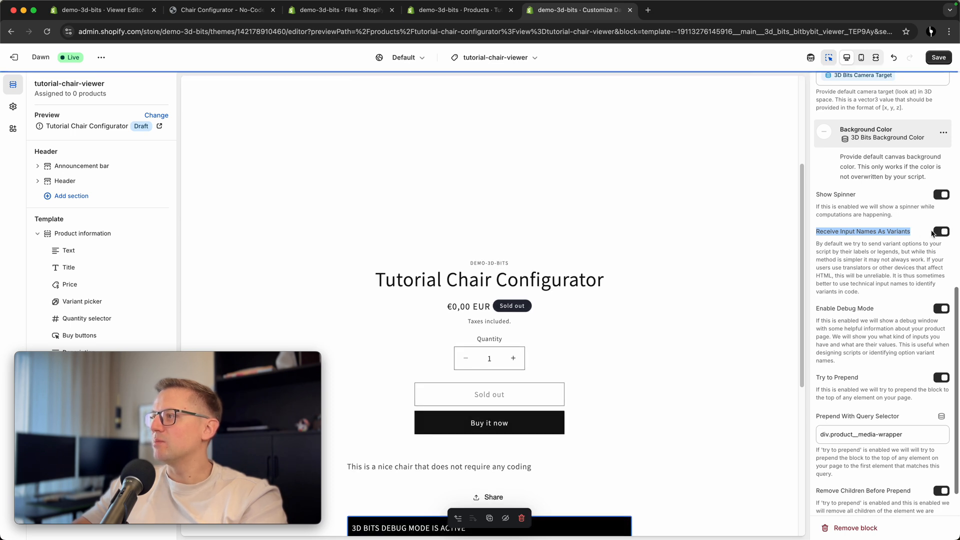
left_click(911, 251)
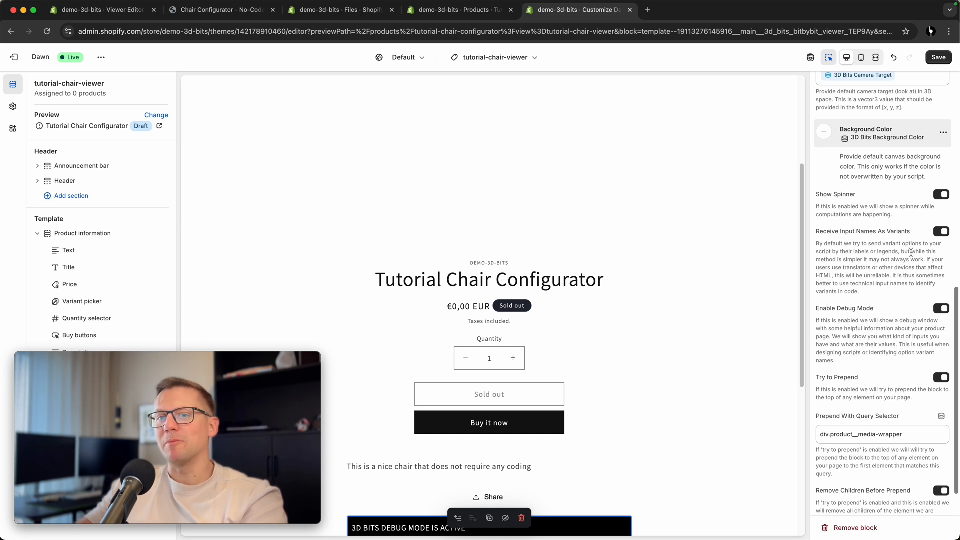
scroll(829, 254, "up", 1)
left_click_drag(825, 252, 846, 266)
left_click(831, 258)
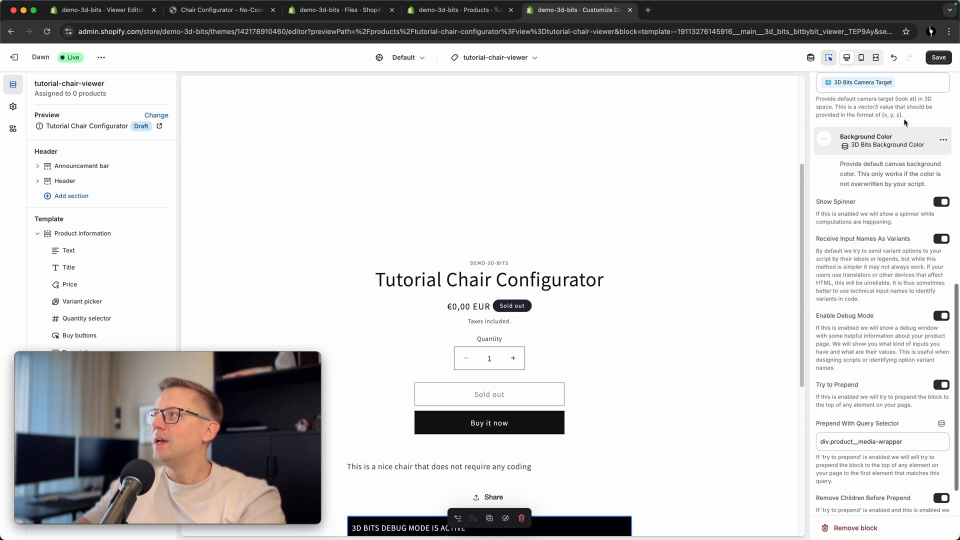
left_click(937, 59)
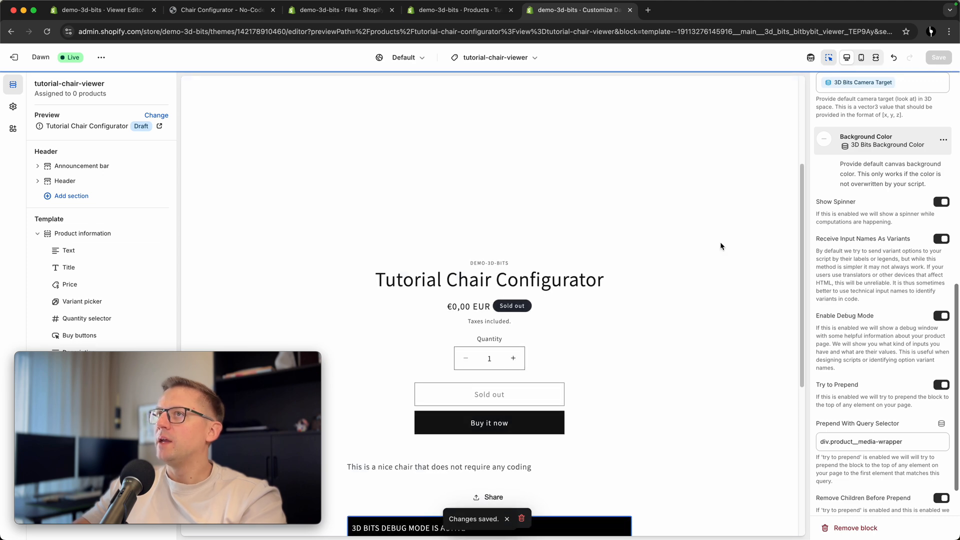
Go back to the Tutorial Chair Configurator product page and upload the chair image to its media.
left_click(430, 10)
scroll(610, 193, "up", 10)
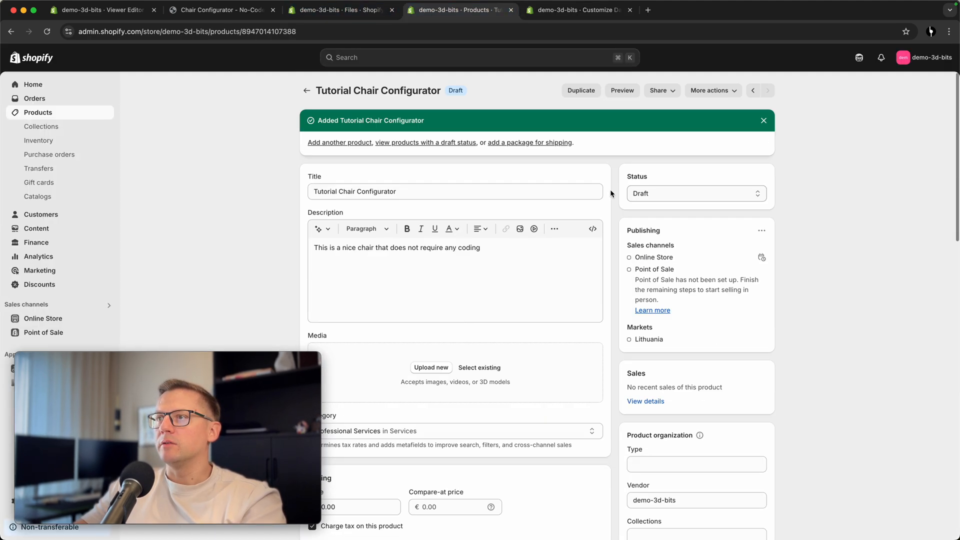
left_click(430, 367)
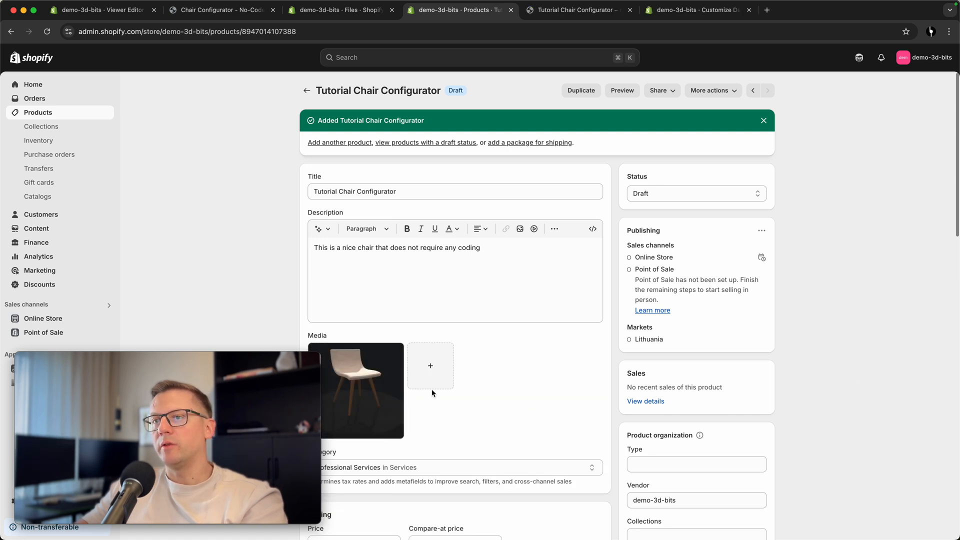
Reload the product page, save the product with the tutorial-chair-viewer theme template, and open its store preview.
left_click(47, 31)
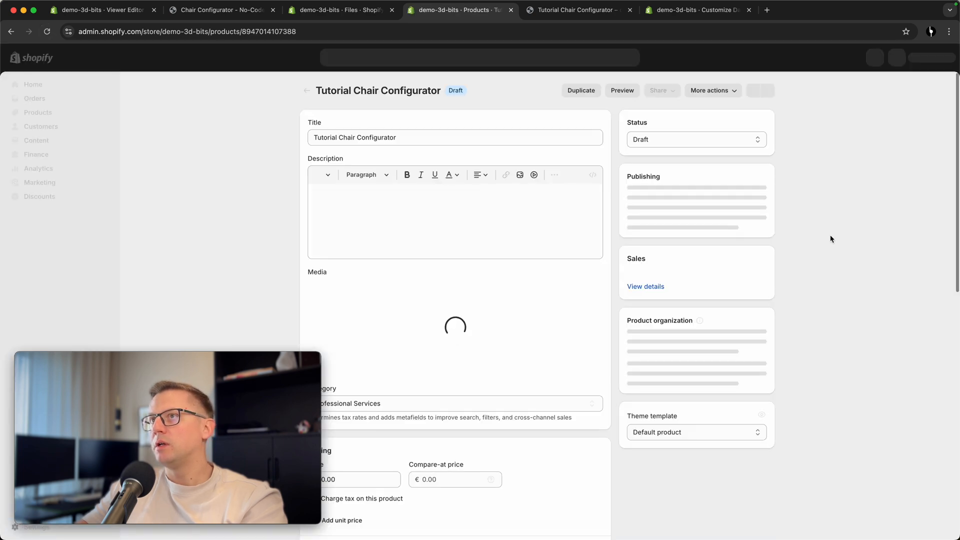
scroll(831, 320, "down", 10)
scroll(826, 328, "up", 2)
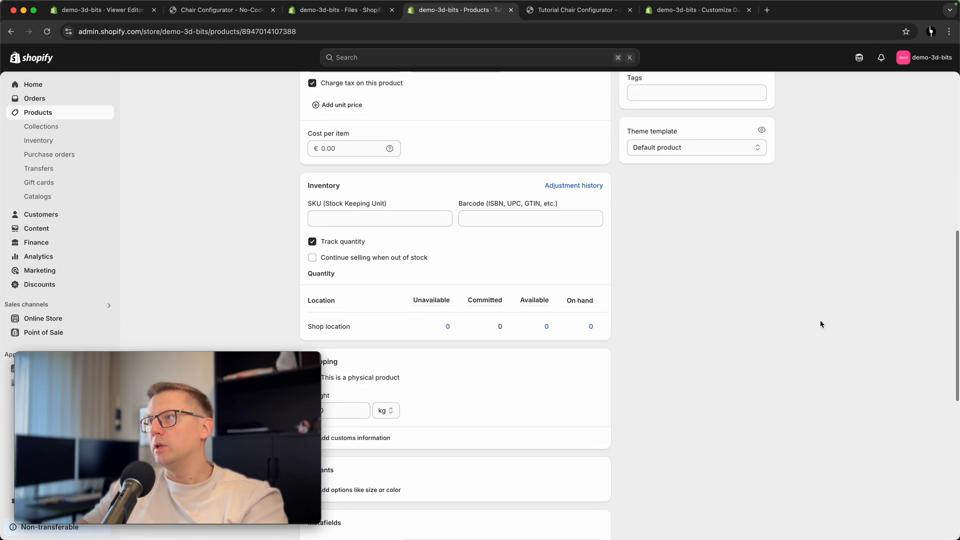
left_click(658, 155)
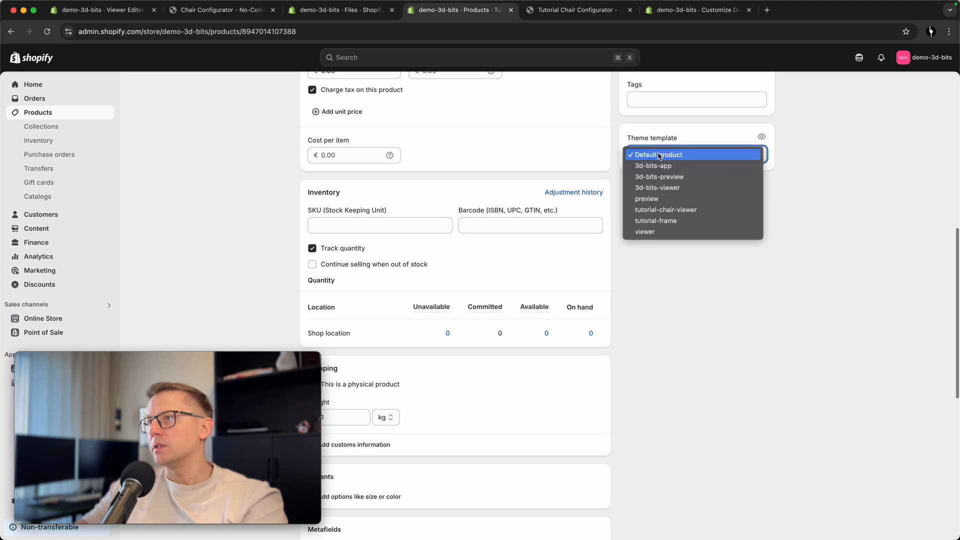
left_click(682, 215)
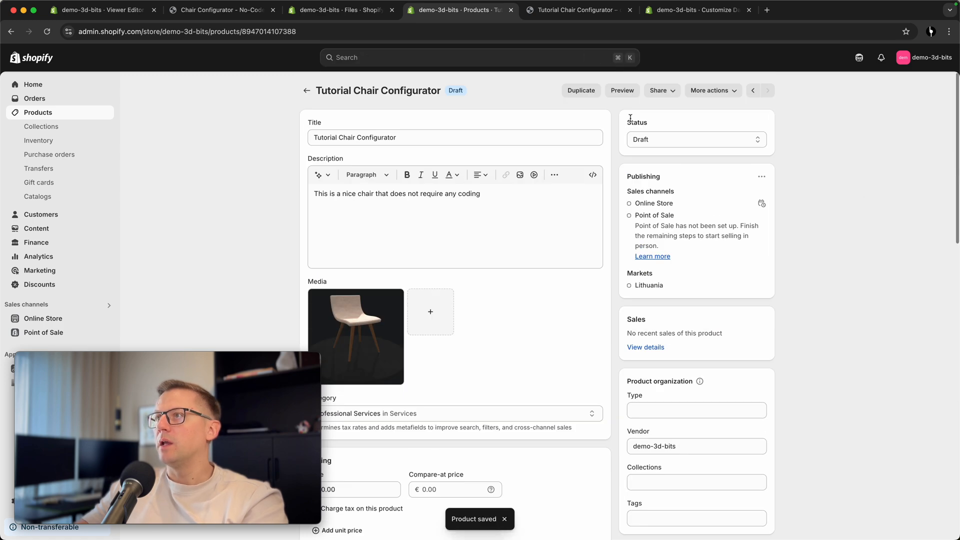
left_click(633, 90)
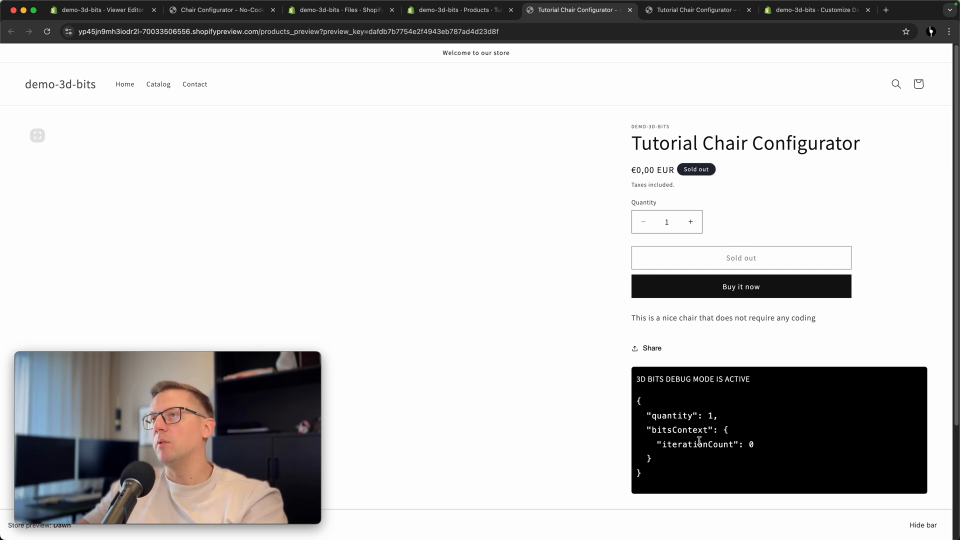
Return to the Tutorial Chair Configurator product page and add a color variant option with the values bright and dark.
left_click(460, 10)
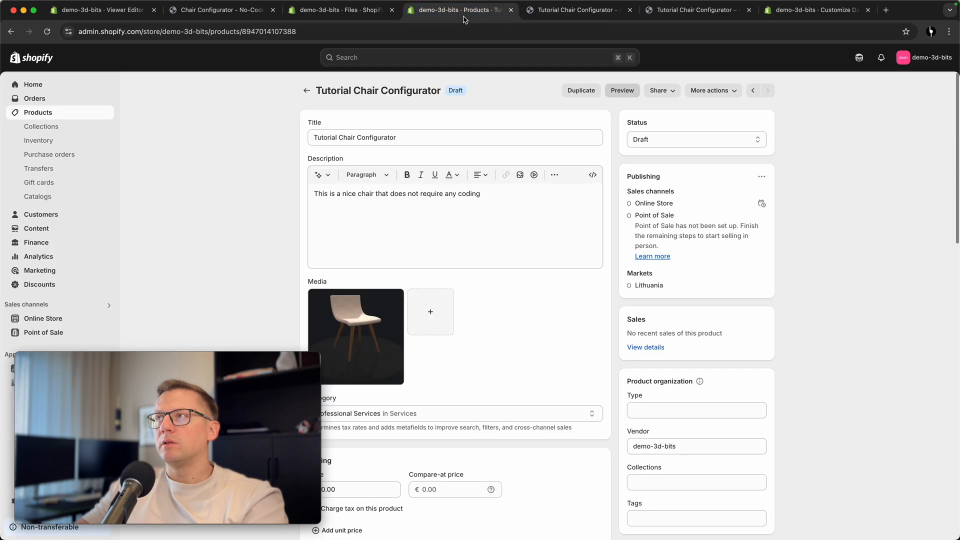
scroll(570, 295, "down", 4)
scroll(547, 317, "down", 5)
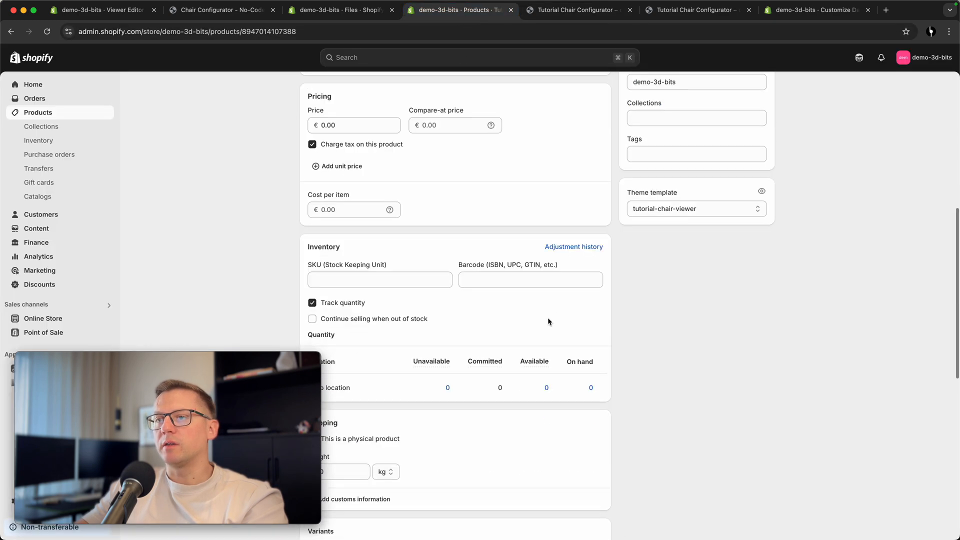
scroll(548, 317, "down", 4)
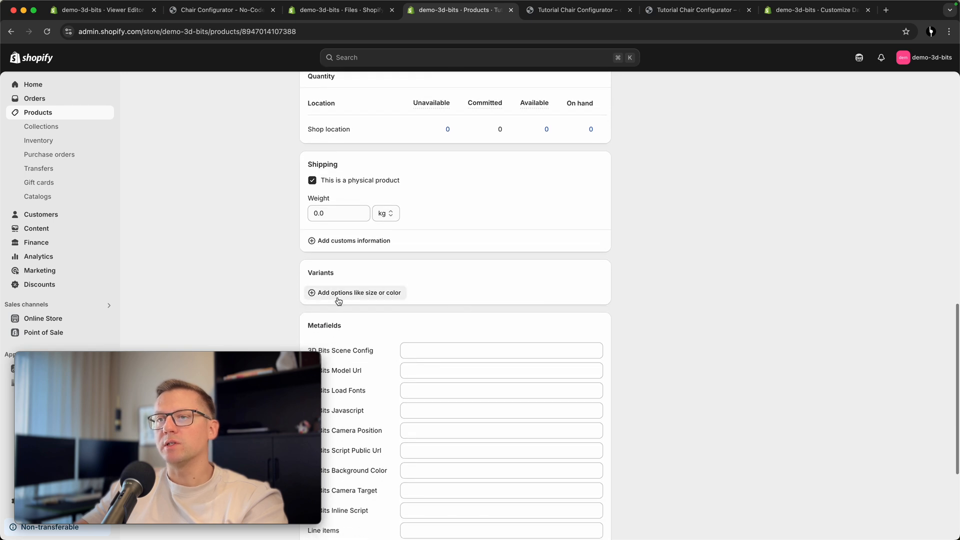
scroll(360, 299, "down", 3)
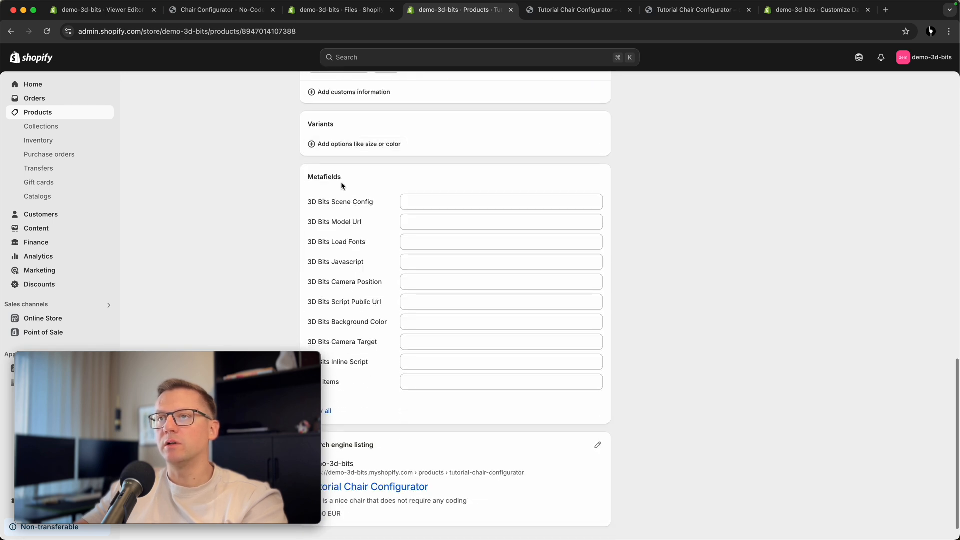
left_click(361, 143)
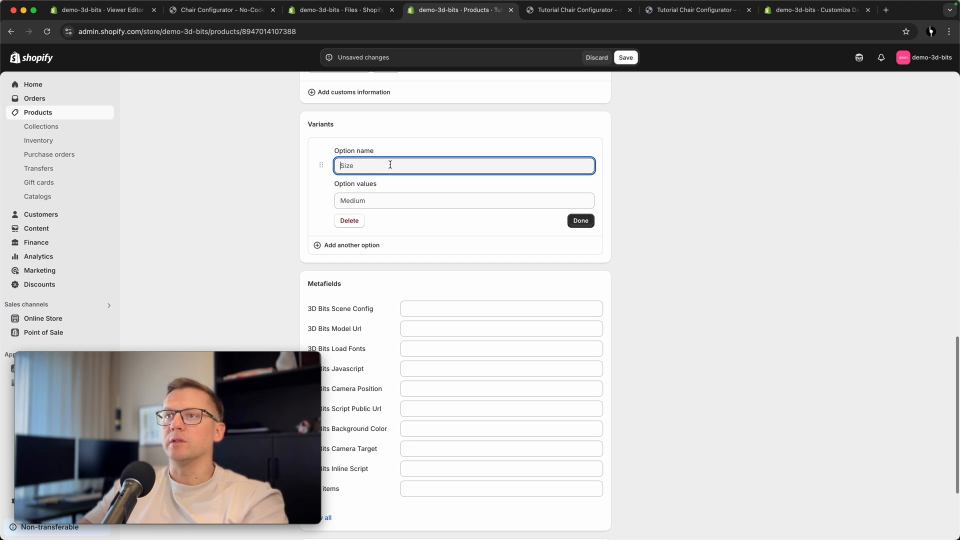
type("color")
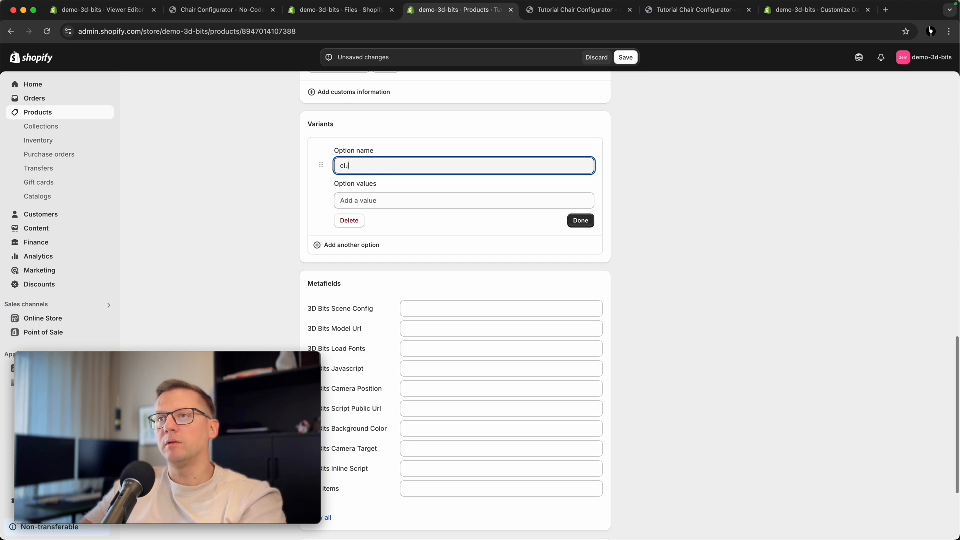
key("Tab")
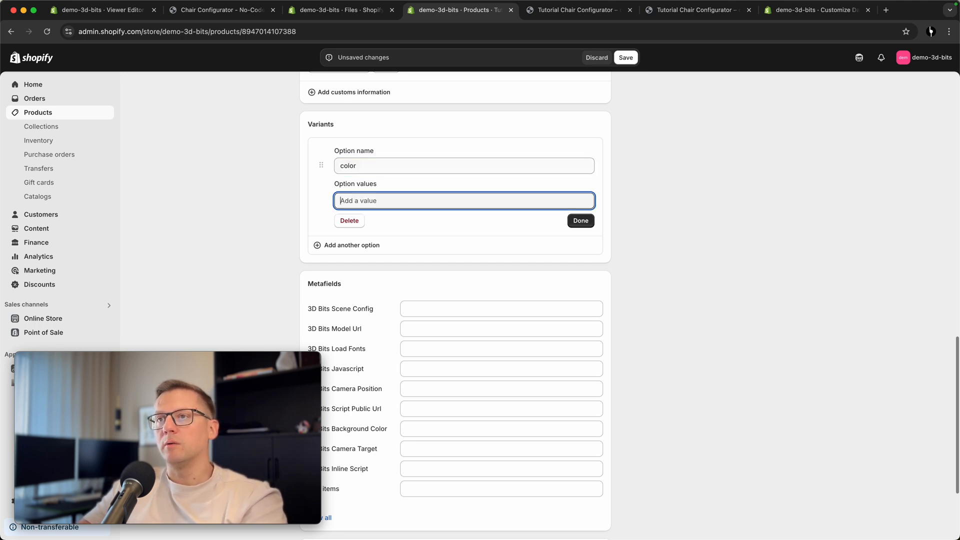
type("bright")
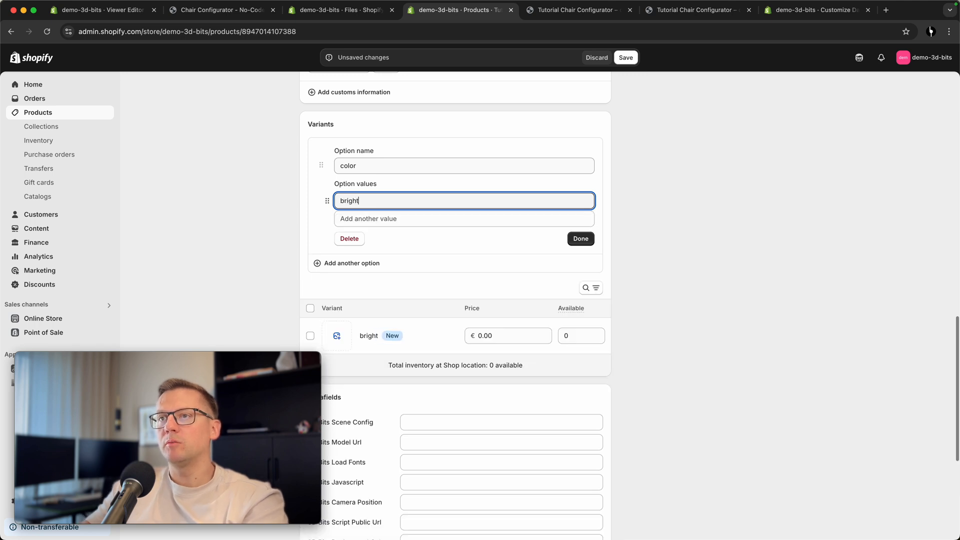
left_click(431, 223)
type("dark")
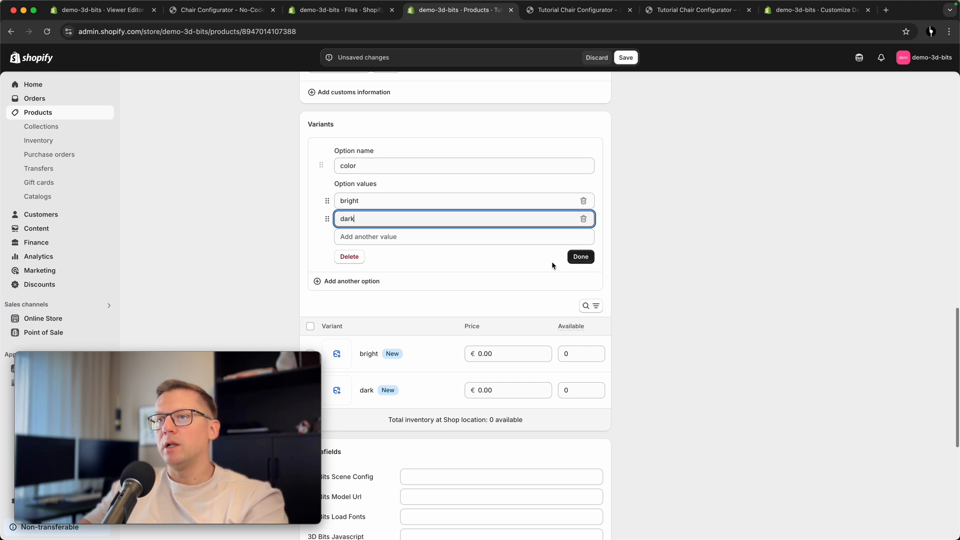
Add a size variant option with the values S and L, and save the product.
left_click(357, 281)
type("size")
left_click(412, 336)
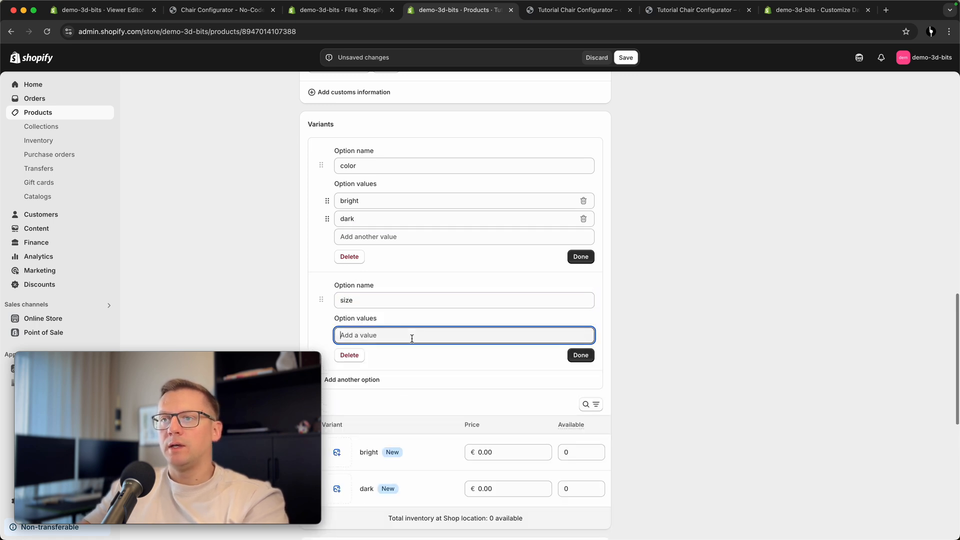
type("L")
left_click(400, 354)
left_click(396, 334)
type("S")
left_click(396, 352)
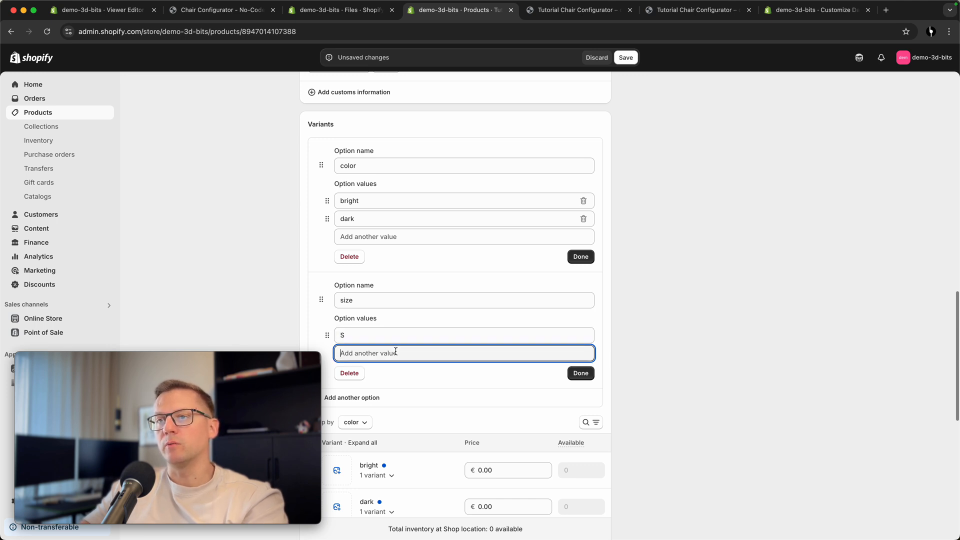
type("L")
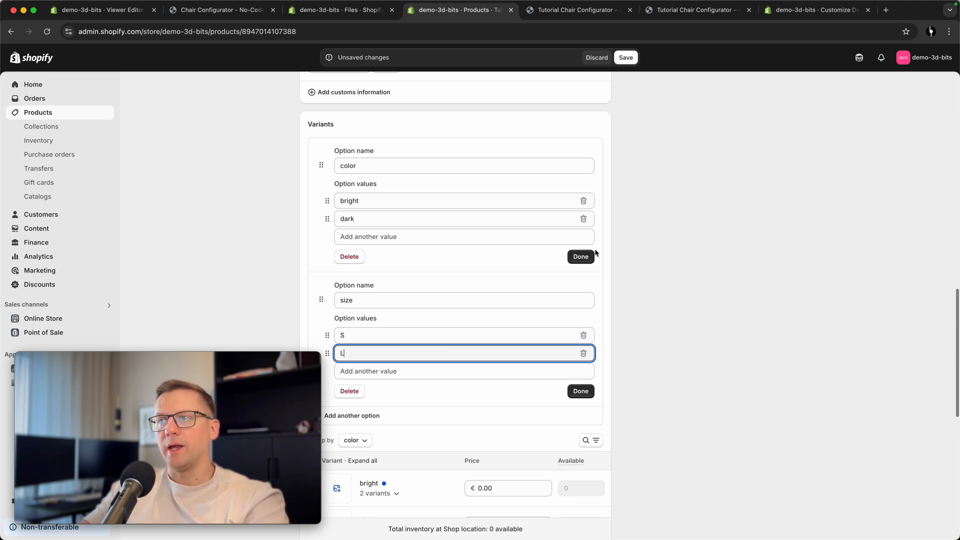
left_click(581, 256)
left_click(582, 299)
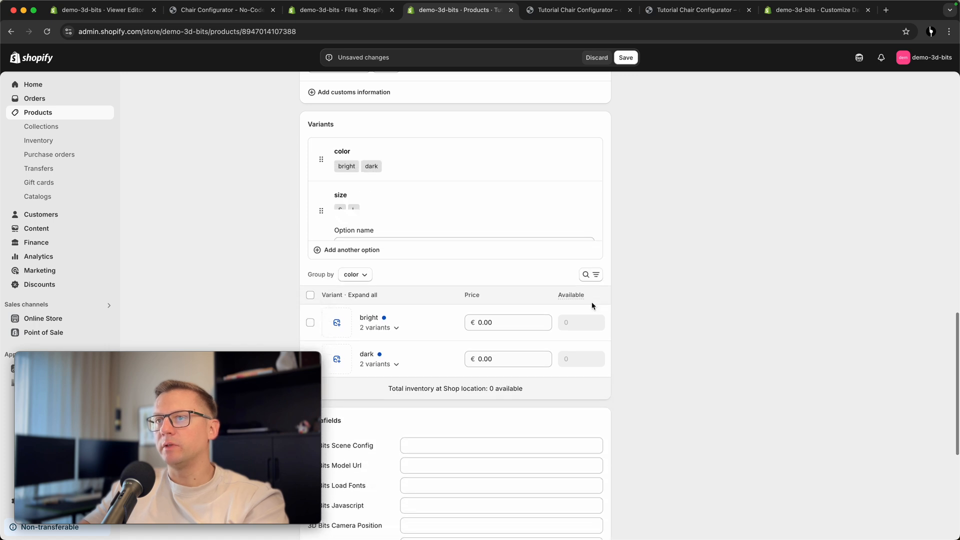
left_click(631, 58)
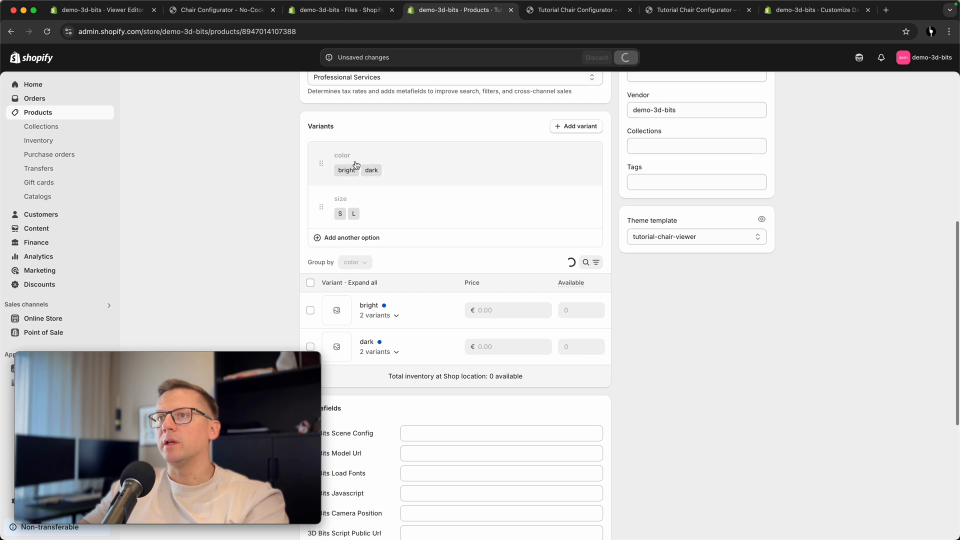
Open the store preview and switch between color and size options, checking the variant names and values in the debug output.
scroll(856, 263, "up", 10)
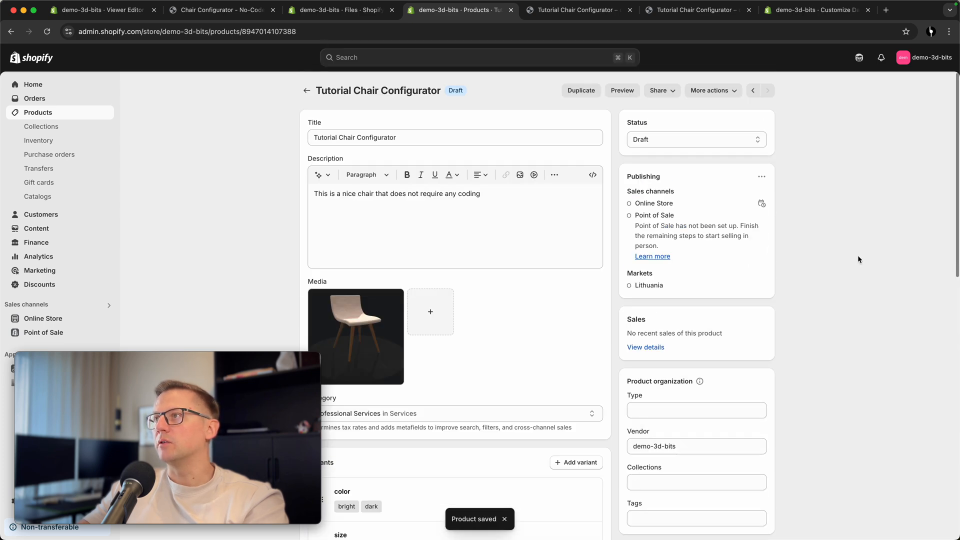
left_click(622, 90)
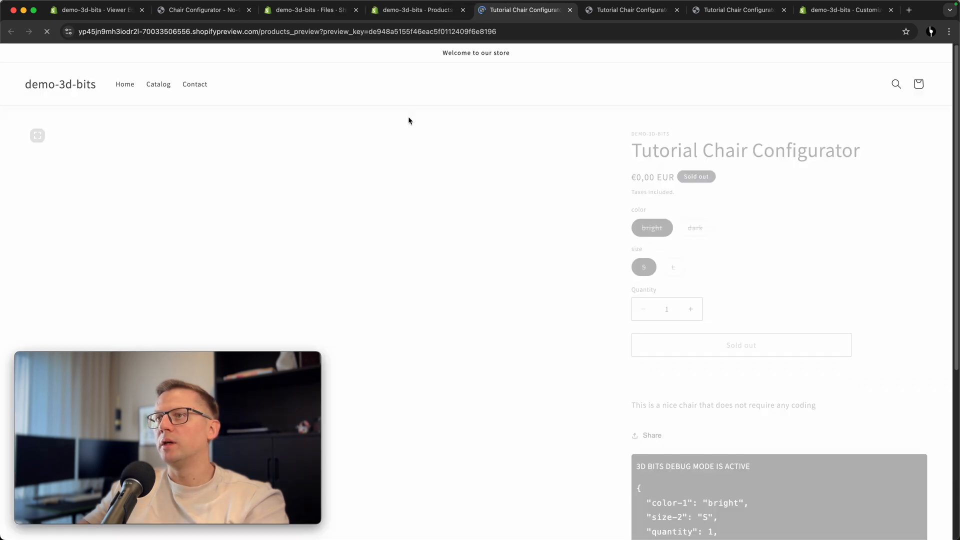
scroll(861, 214, "down", 3)
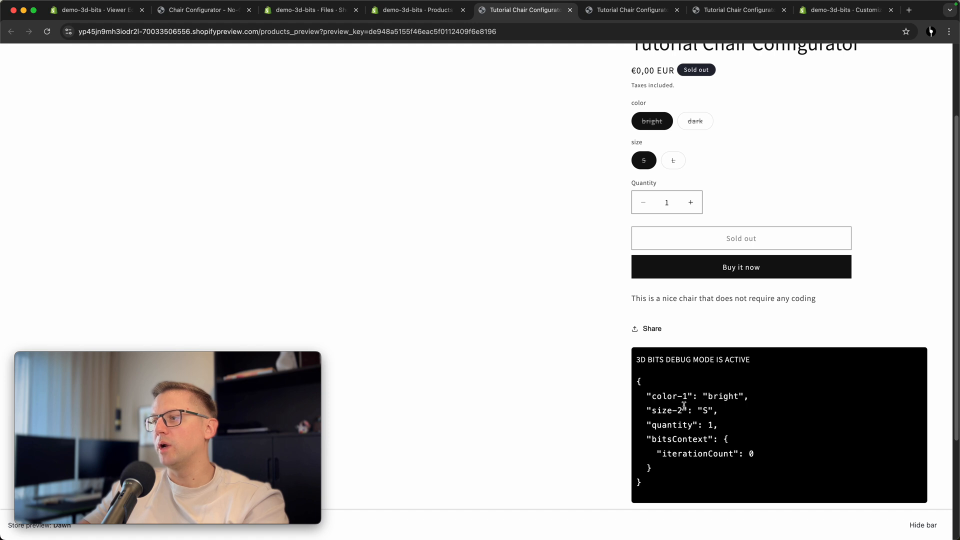
left_click(698, 126)
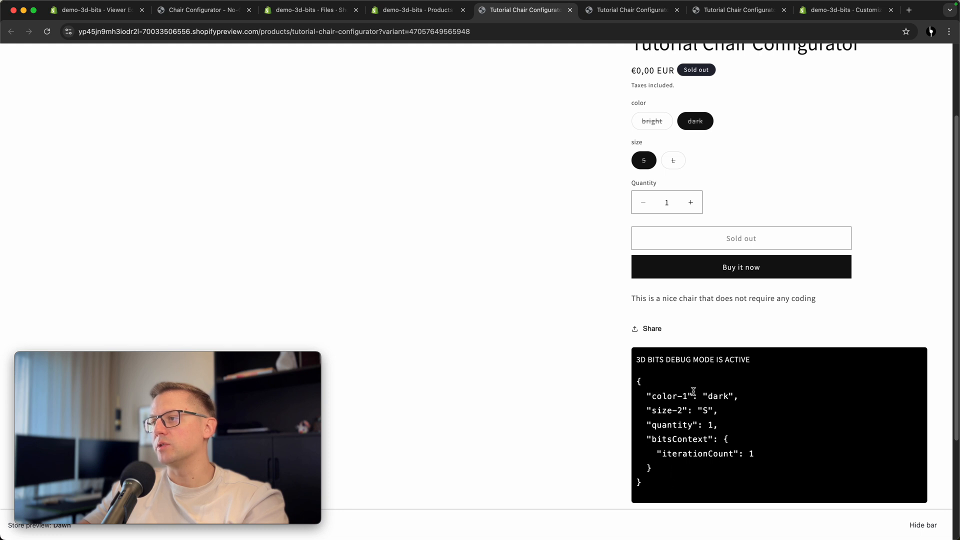
left_click(678, 164)
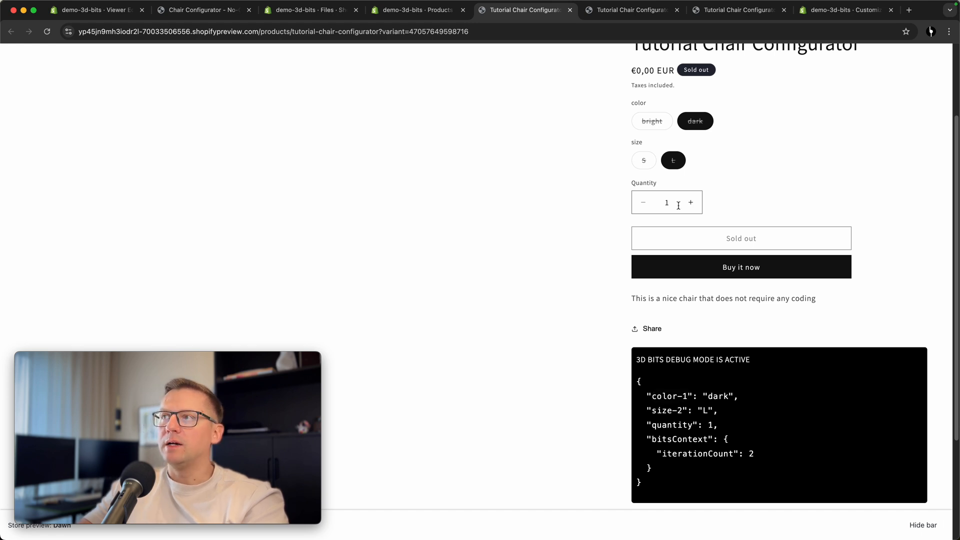
left_click(652, 124)
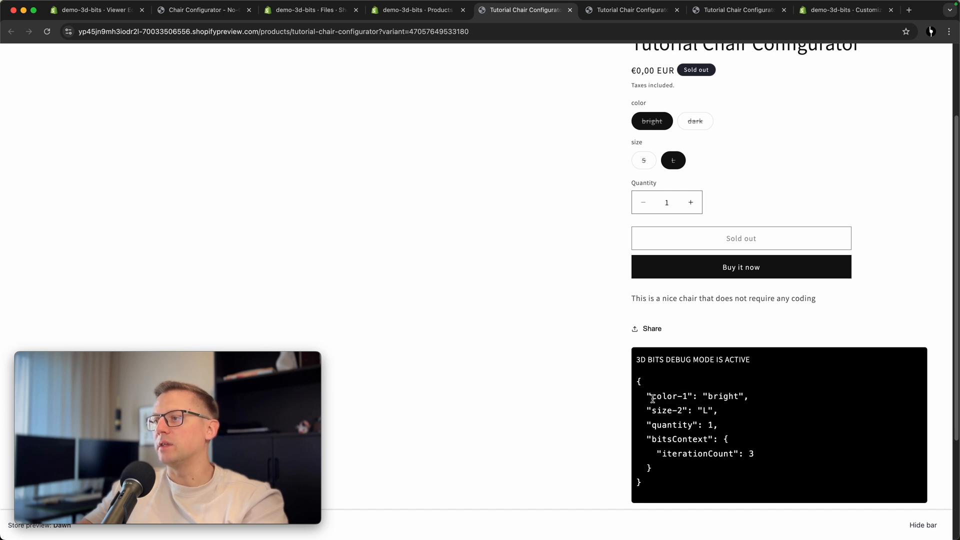
left_click_drag(632, 102, 655, 104)
left_click(649, 105)
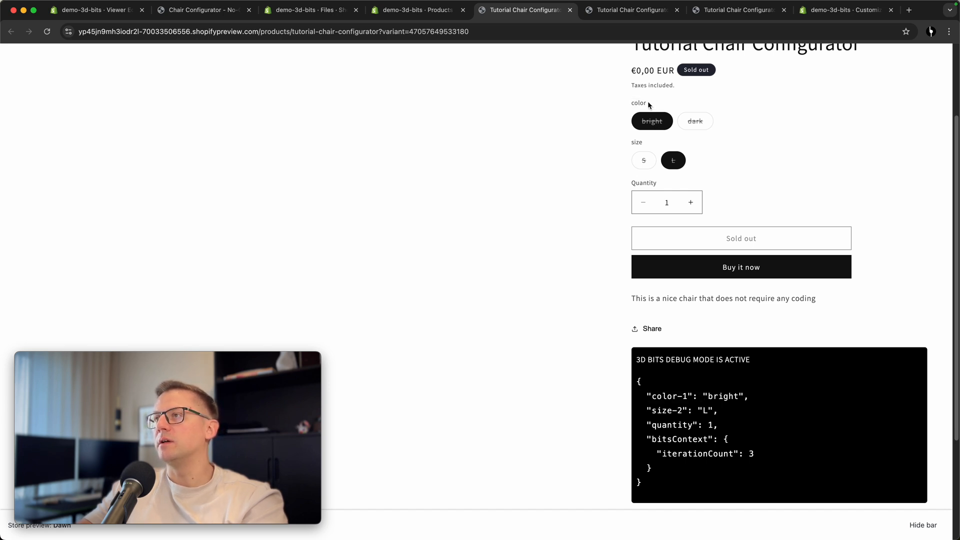
left_click(681, 410)
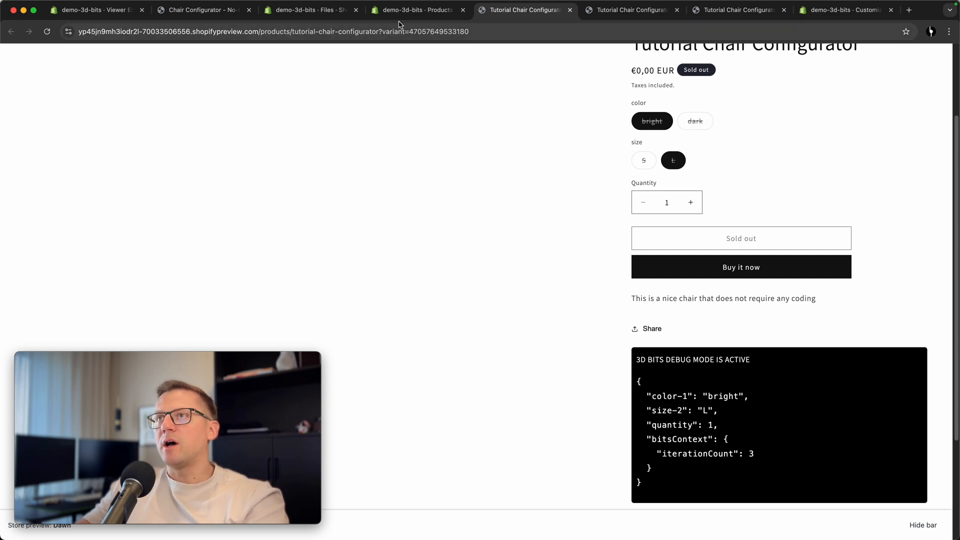
On the product page, set the available quantity to 3 for the S and L variants of bright and dark, and save.
left_click(400, 10)
scroll(225, 195, "down", 10)
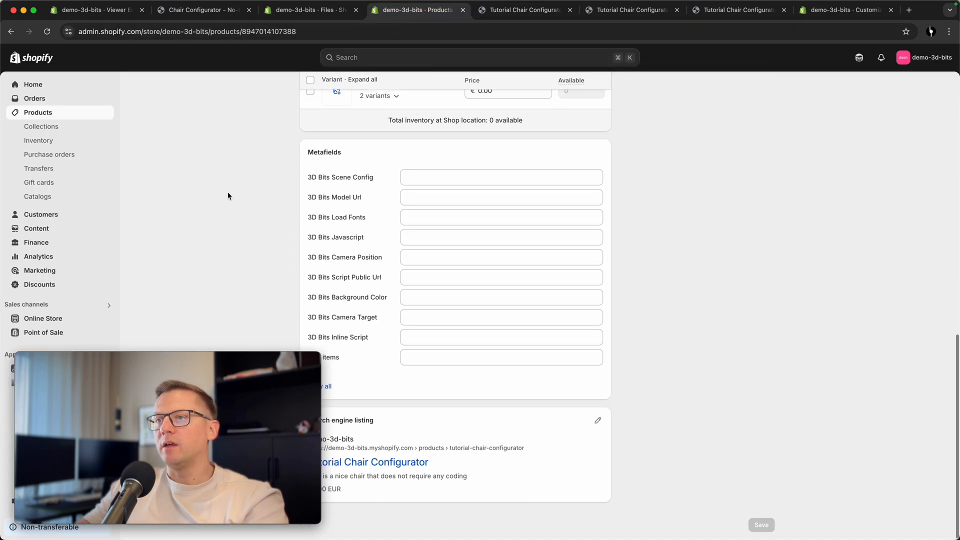
scroll(231, 192, "up", 2)
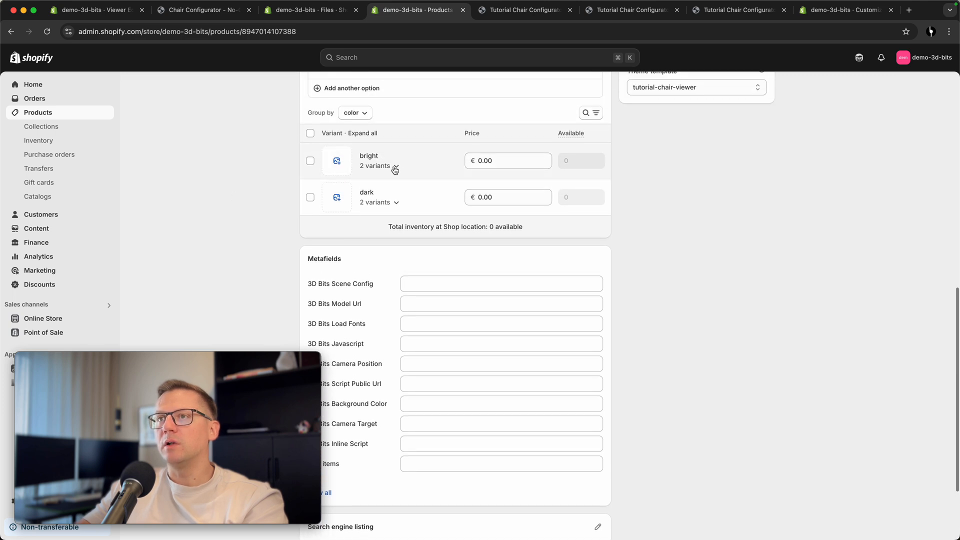
left_click(395, 166)
left_click(405, 252)
left_click(564, 192)
type("3")
left_click(570, 218)
type("3")
left_click(570, 281)
type("3")
left_click(572, 306)
type("3")
left_click(760, 308)
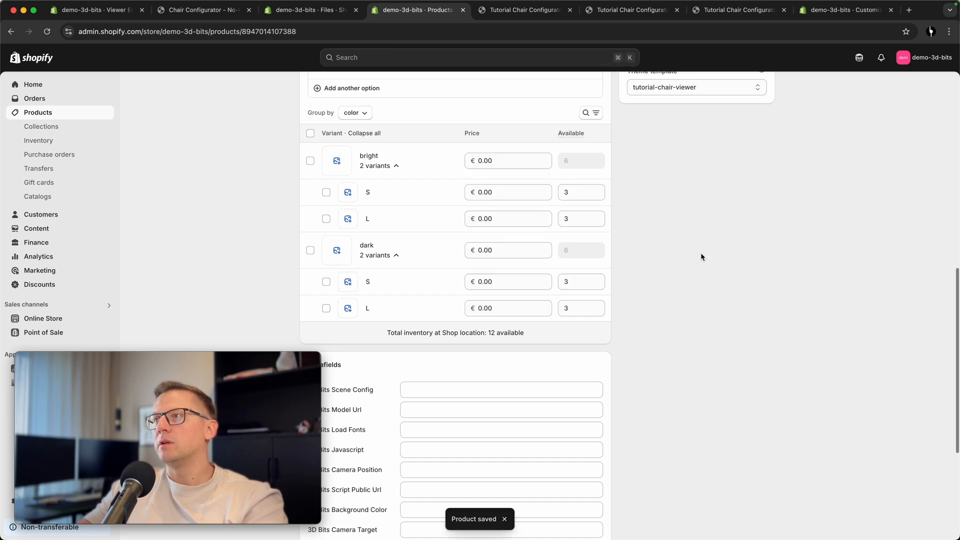
Open a new store preview of the product and select size L and color dark to test the options.
scroll(700, 247, "up", 9)
scroll(702, 249, "up", 2)
left_click(623, 92)
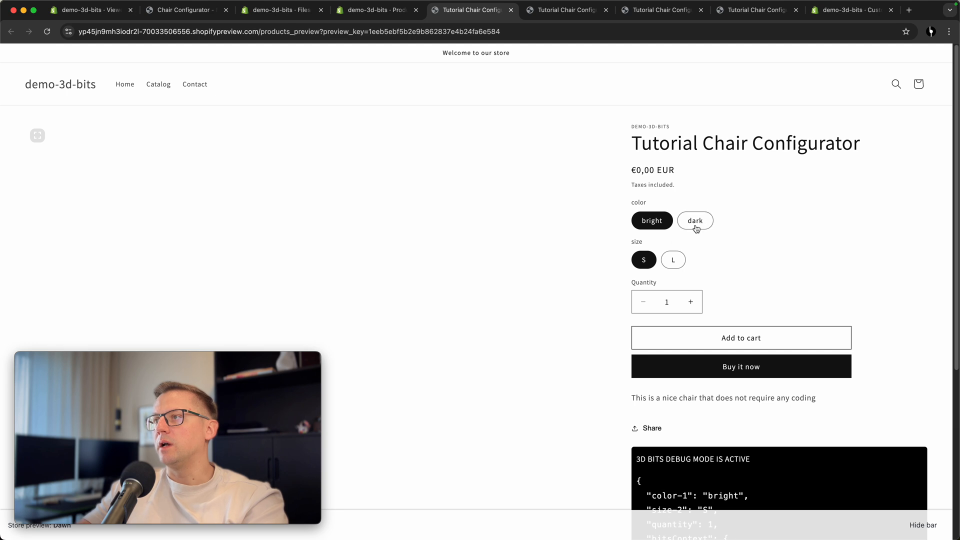
left_click(675, 260)
left_click(697, 220)
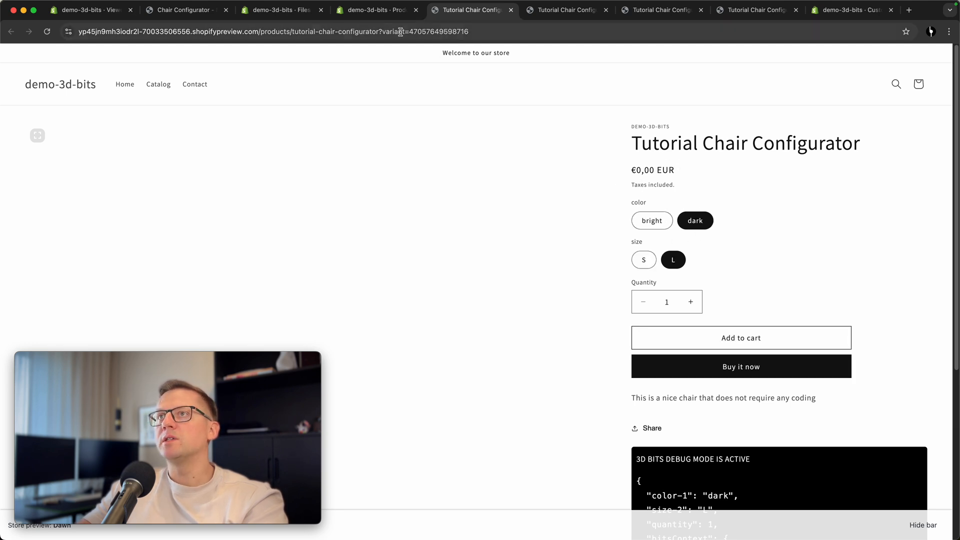
On the product page, set the bright variant prices to €120 for S and €200 for L.
left_click(379, 10)
scroll(563, 373, "down", 2)
scroll(562, 372, "down", 8)
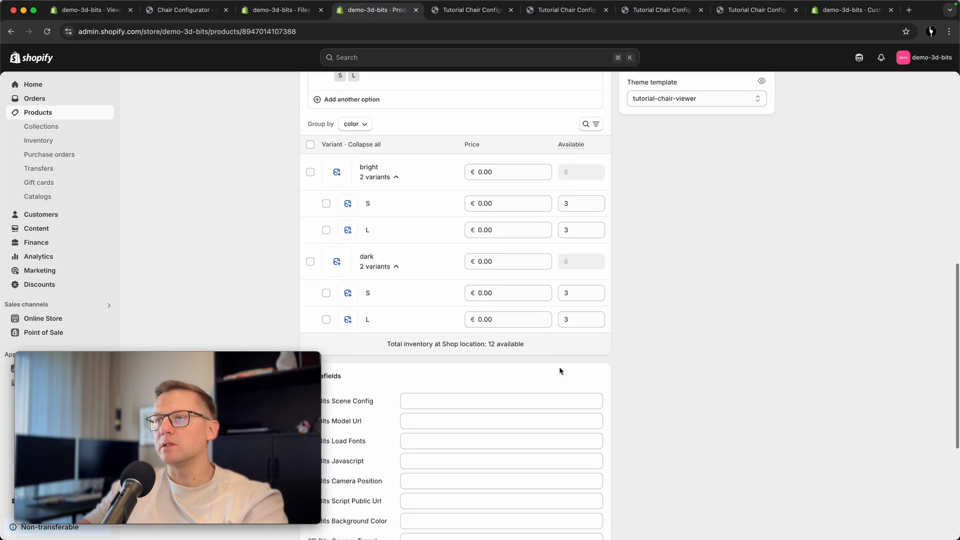
left_click(493, 200)
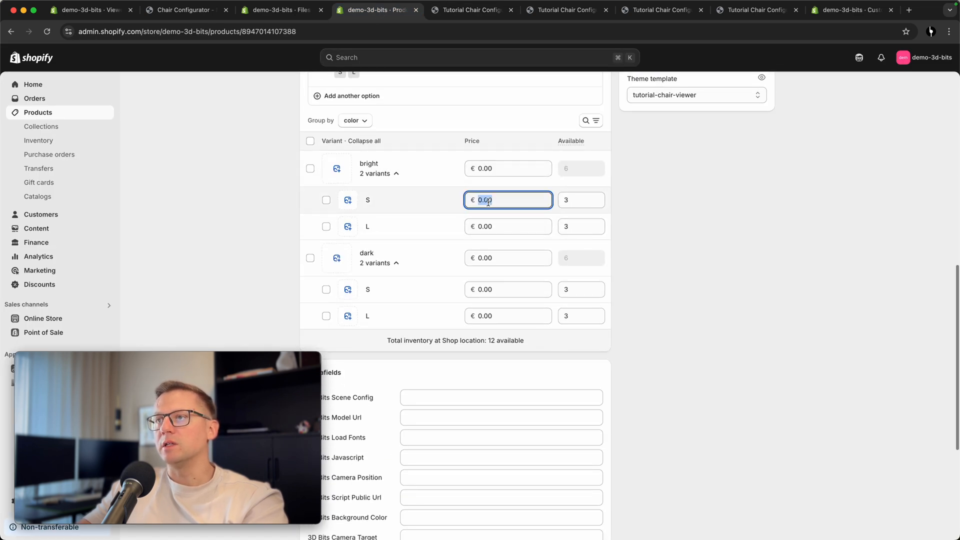
type("120")
key("Tab")
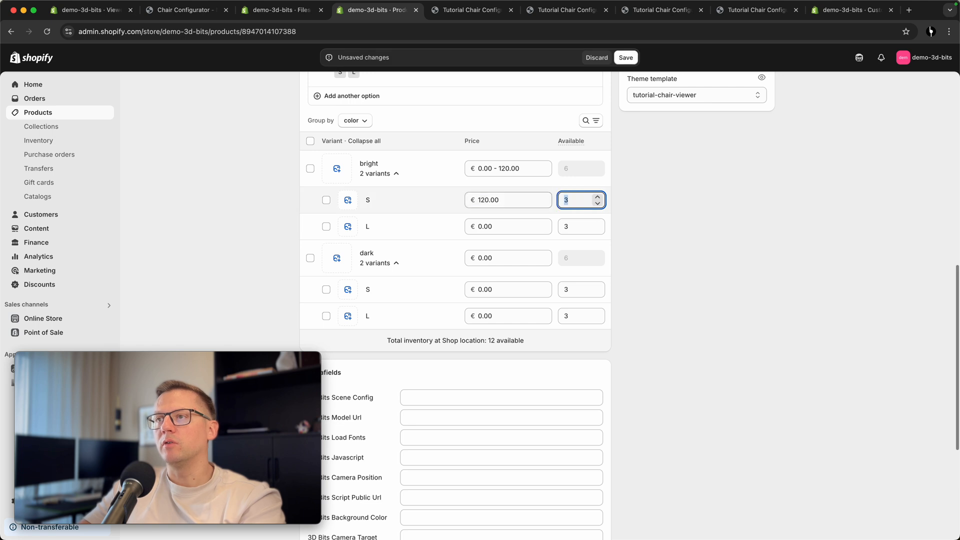
left_click(503, 223)
type("200")
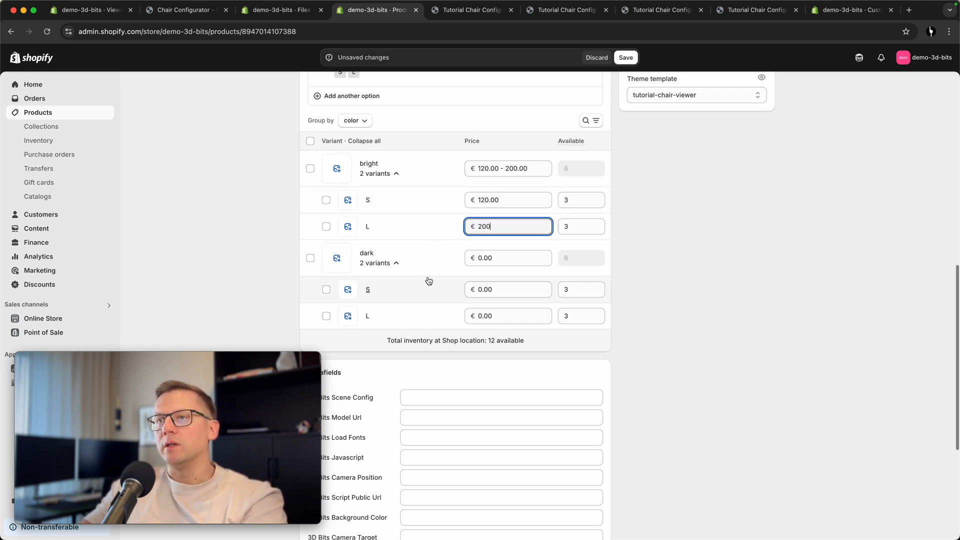
Set the dark variant prices to €140 for S and €220 for L, and save the product.
left_click(508, 288)
type("140")
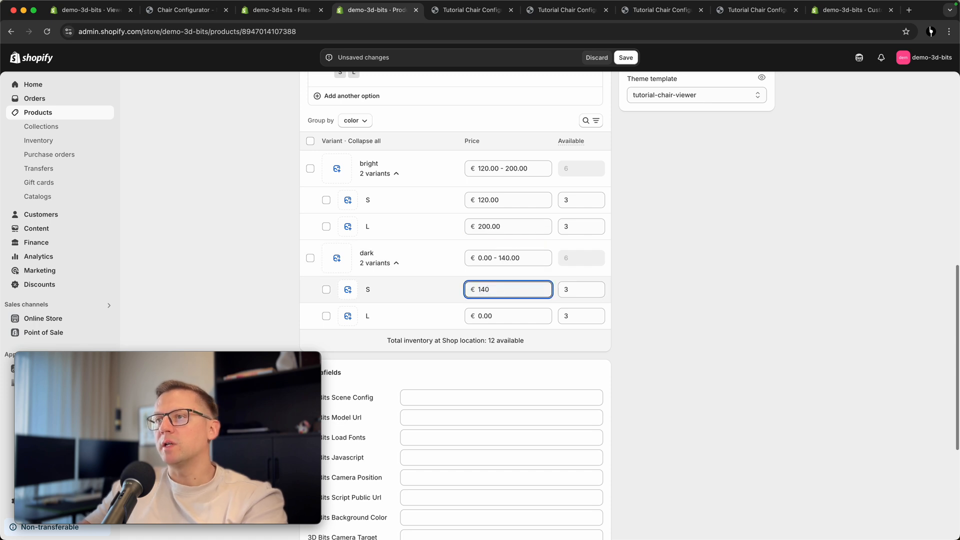
left_click(508, 319)
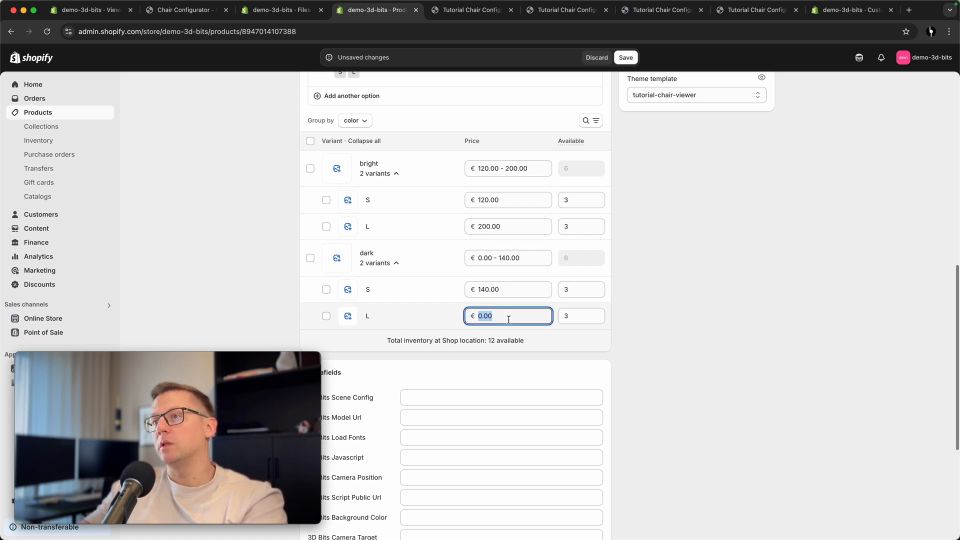
type("220")
left_click(776, 304)
left_click(625, 58)
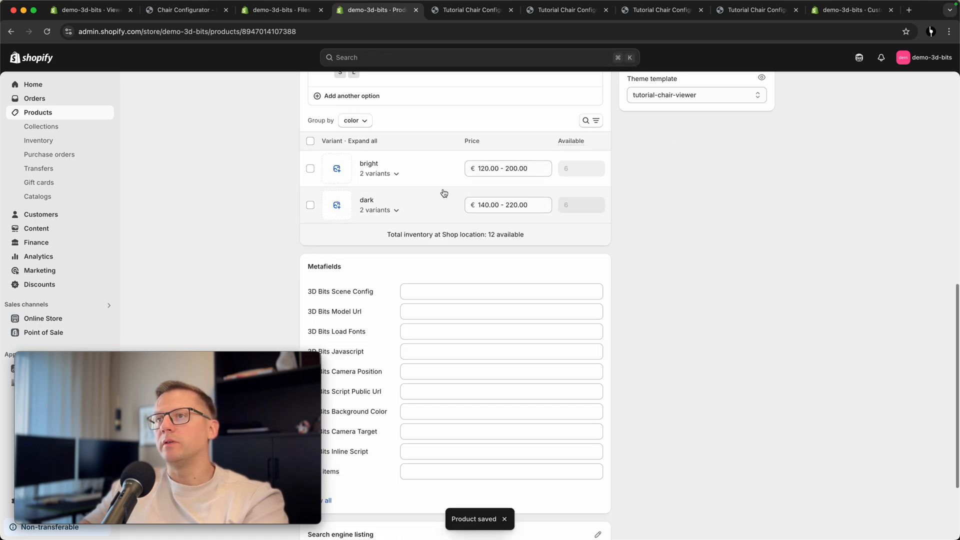
Reload the store preview and check the prices for dark L, bright S and dark S.
left_click(454, 10)
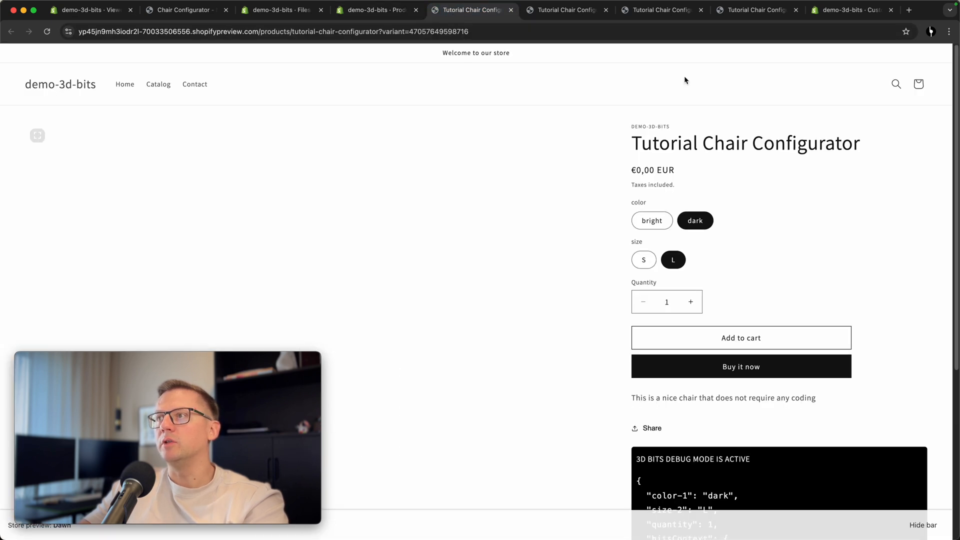
left_click(47, 32)
left_click_drag(631, 173, 728, 172)
left_click(734, 173)
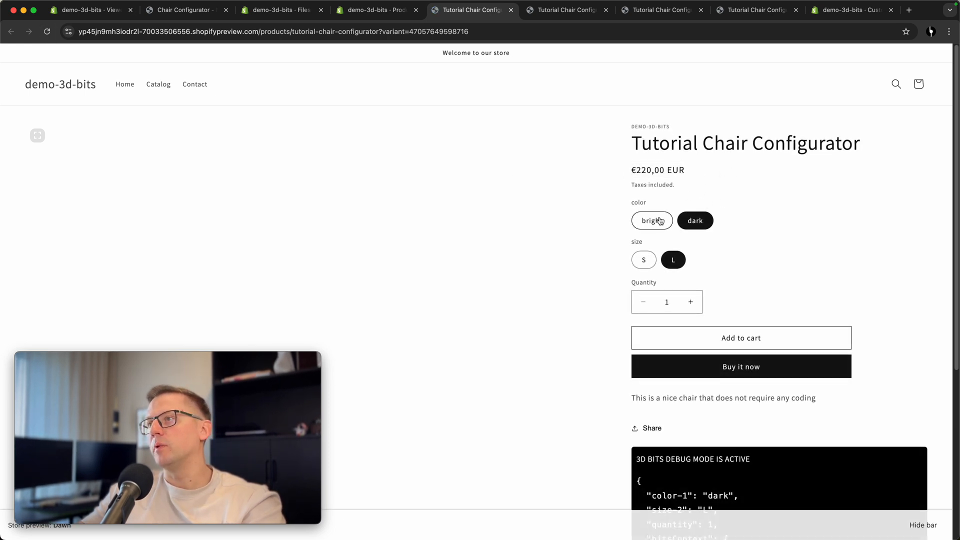
left_click(659, 221)
left_click(644, 259)
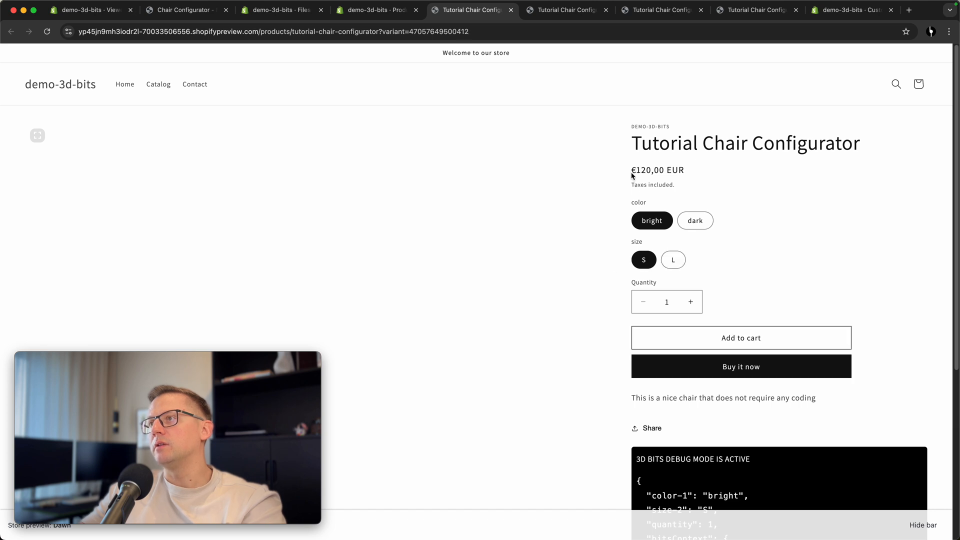
left_click(698, 221)
scroll(875, 257, "down", 1)
scroll(848, 195, "up", 1)
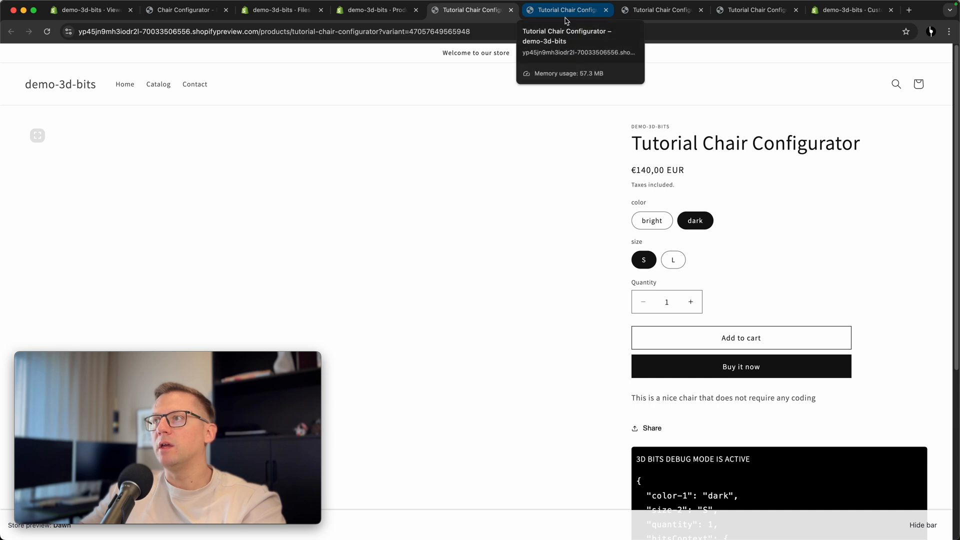
Close the surplus product previews and the theme editor, and return to the 3D Bits Viewer Editor.
left_click(606, 10)
left_click(606, 10)
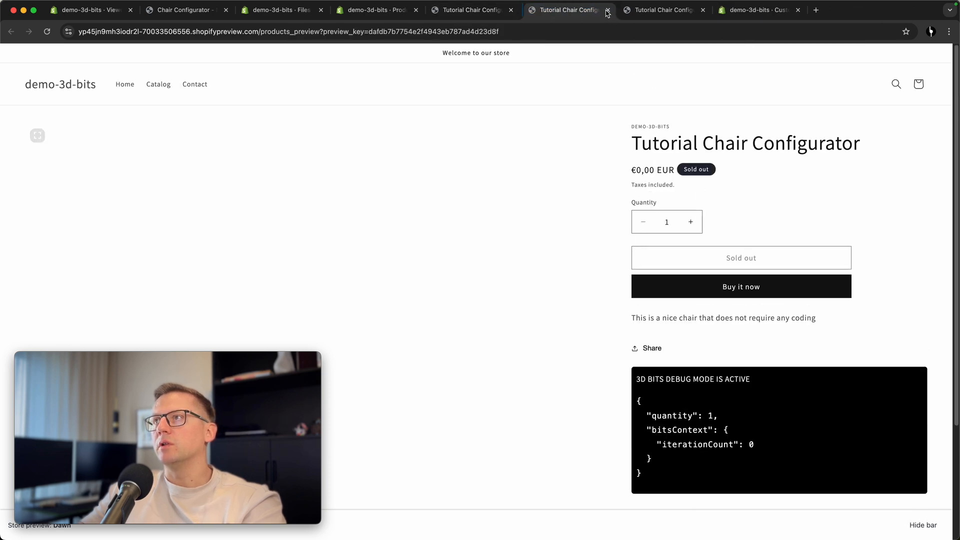
left_click(606, 10)
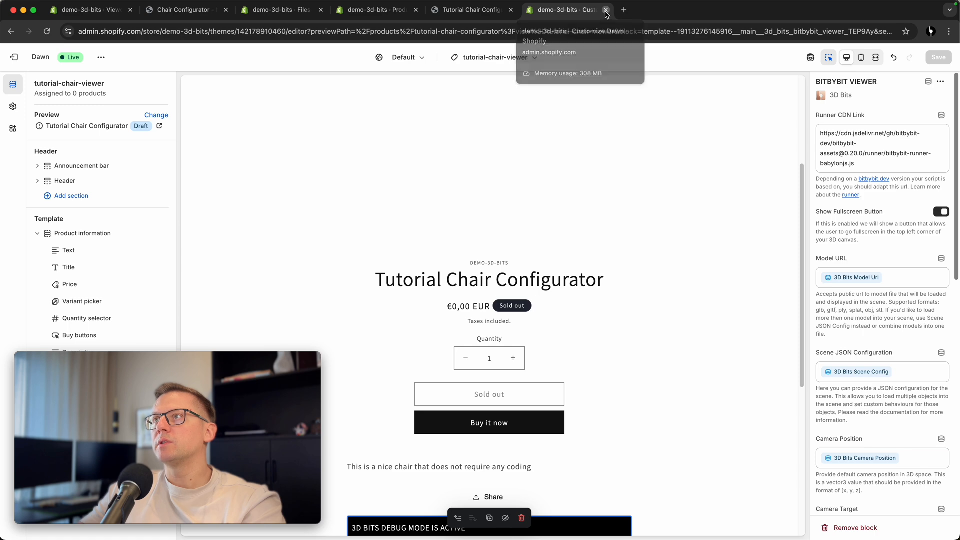
left_click(606, 10)
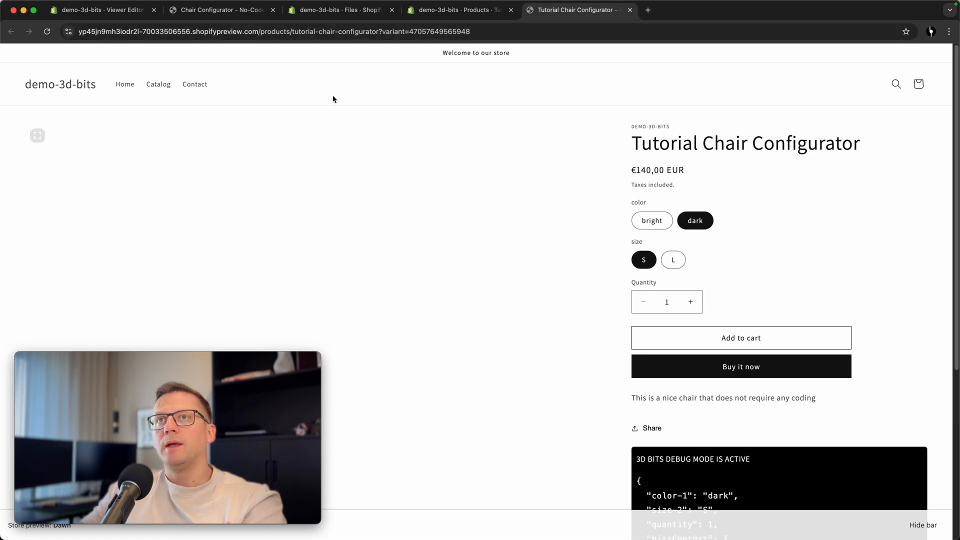
left_click(111, 16)
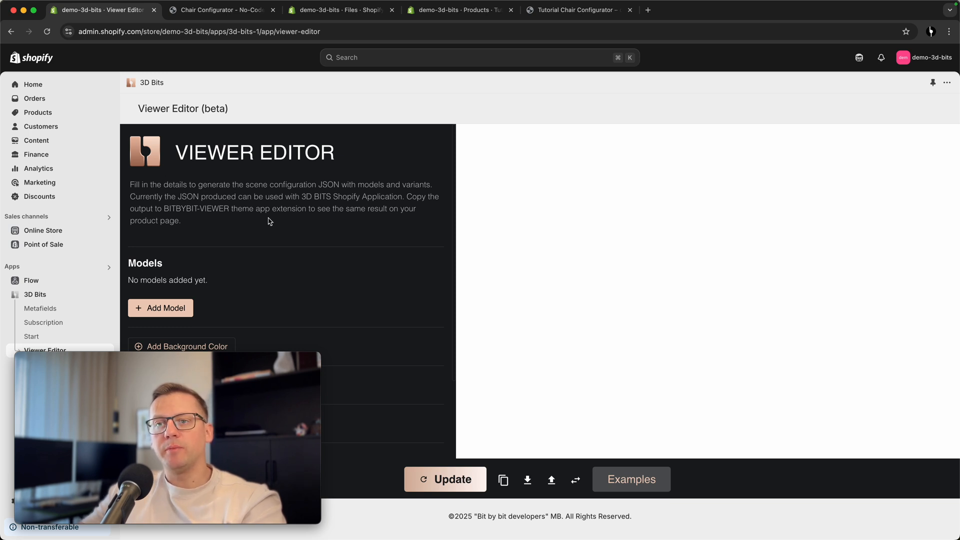
Switch to Blender and review the chair's legs and base, and the glTF 2.0 export option.
left_click(340, 11)
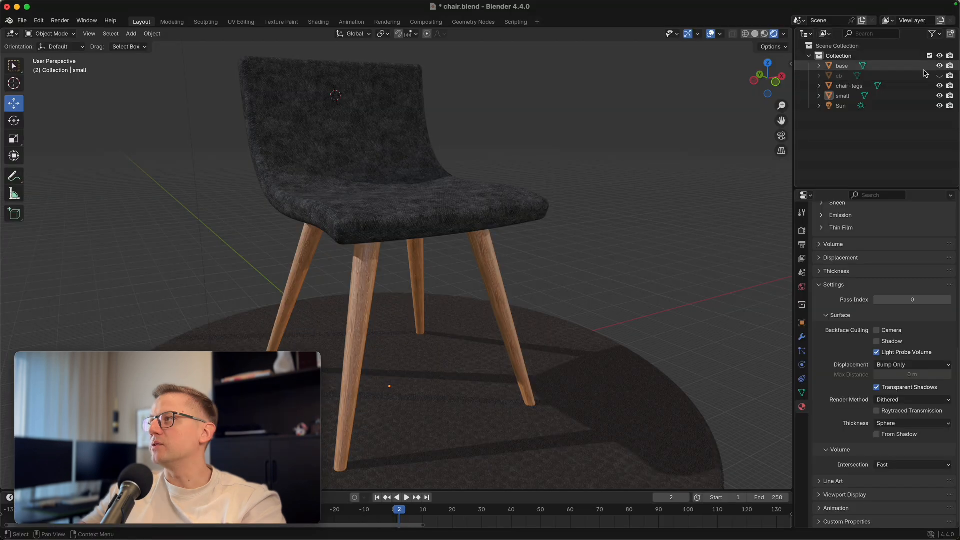
left_click_drag(632, 214, 668, 263)
left_click_drag(538, 289, 606, 272)
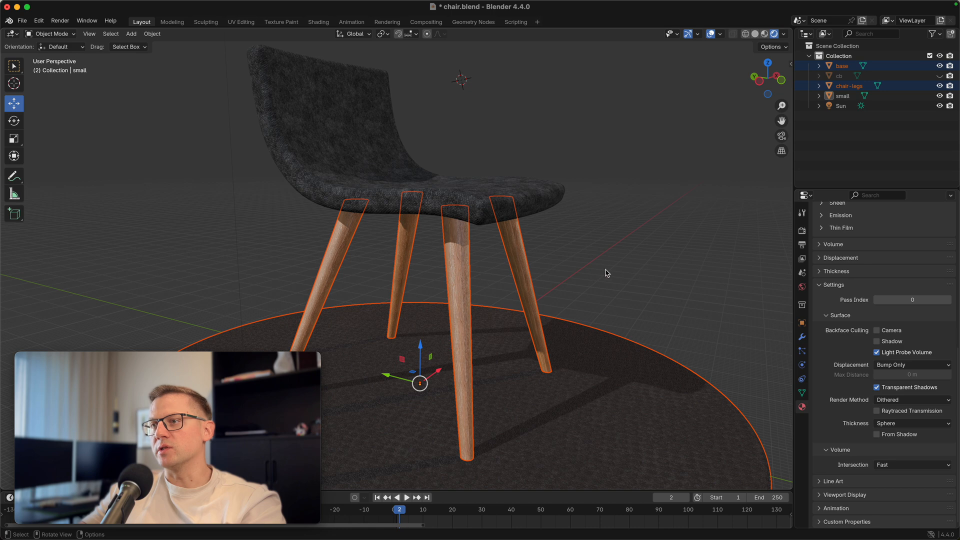
left_click(22, 20)
mouse_move(64, 202)
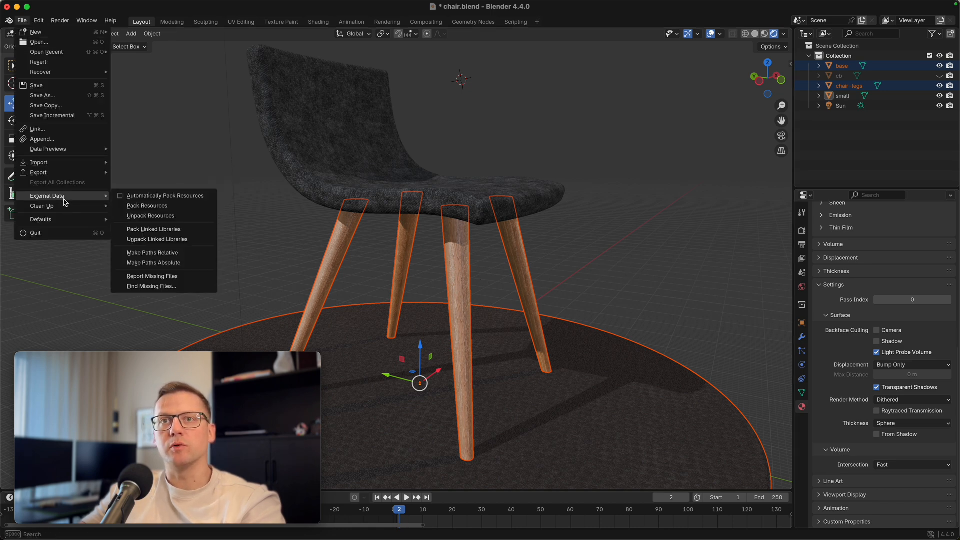
mouse_move(55, 173)
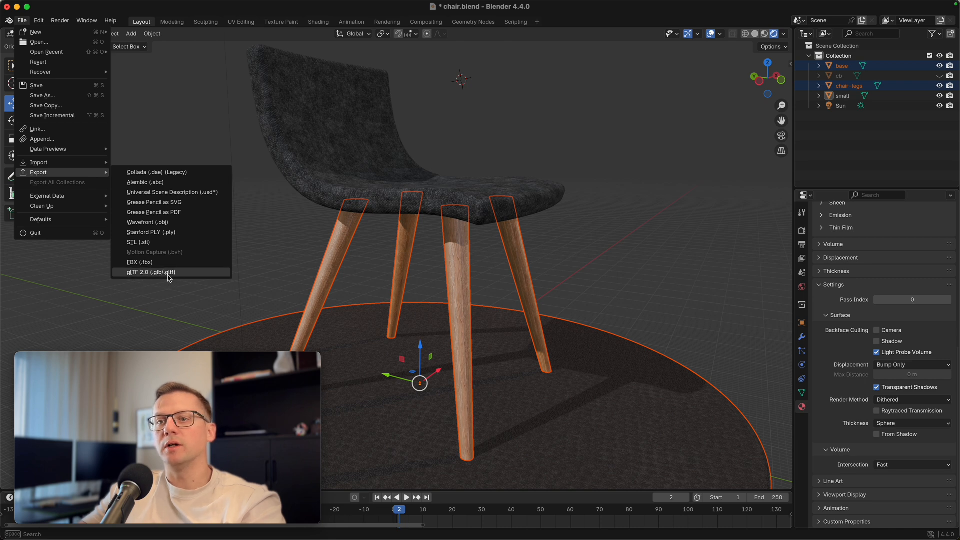
left_click(629, 267)
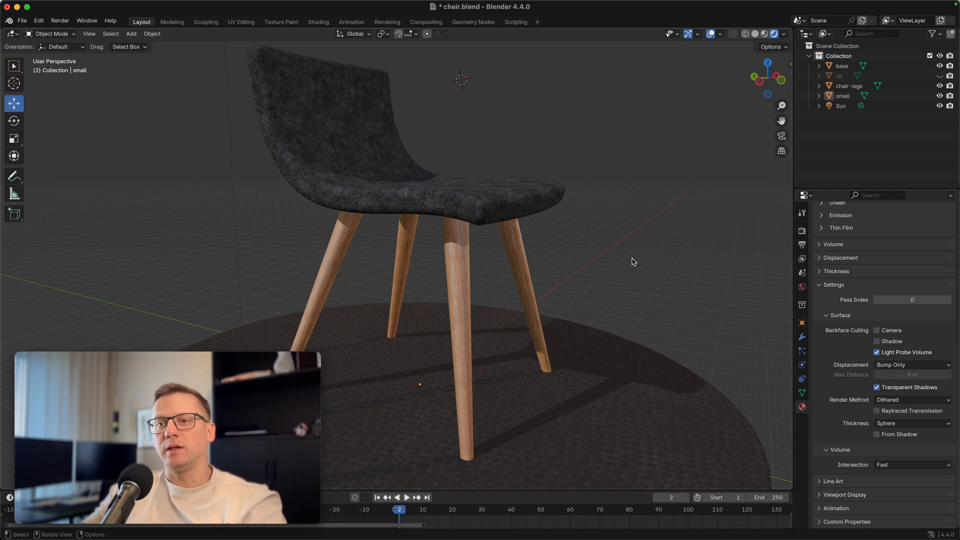
Copy the legs-and-base file link from the Shopify files and set it as the URL of a new model in the Viewer Editor.
left_click_drag(181, 355, 807, 370)
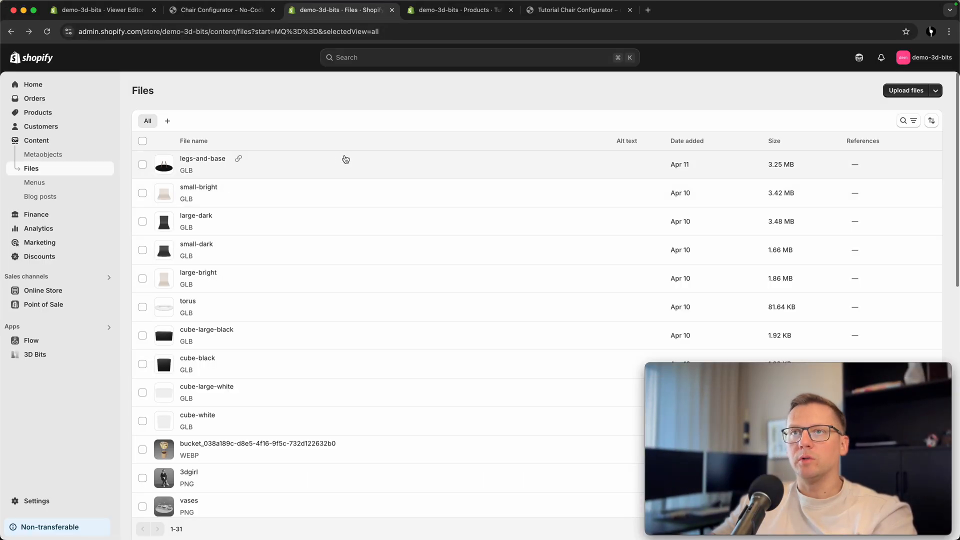
left_click(239, 160)
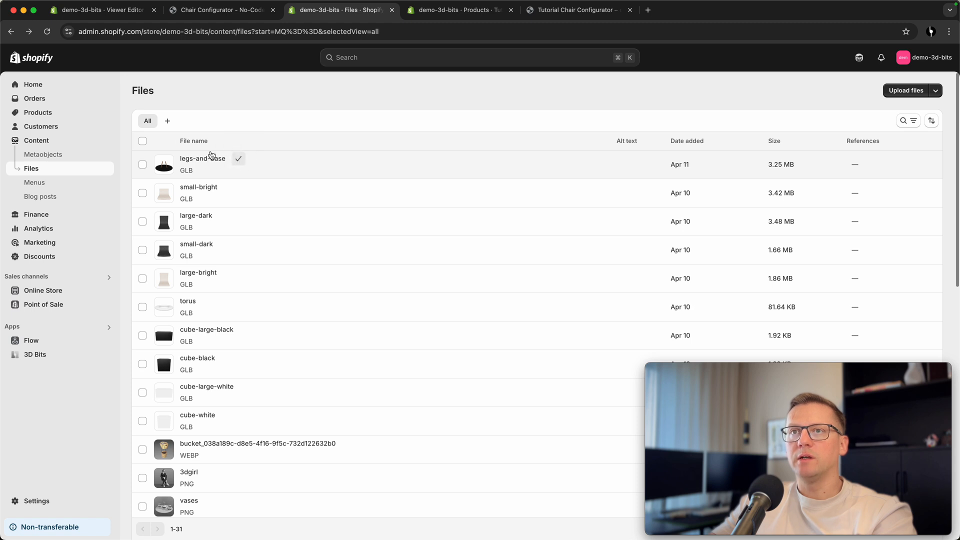
left_click(89, 11)
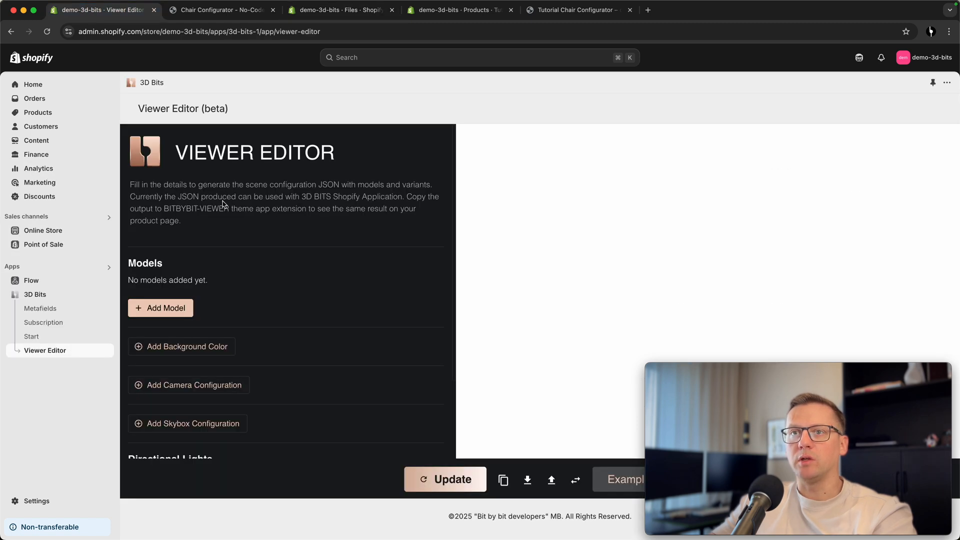
left_click(181, 311)
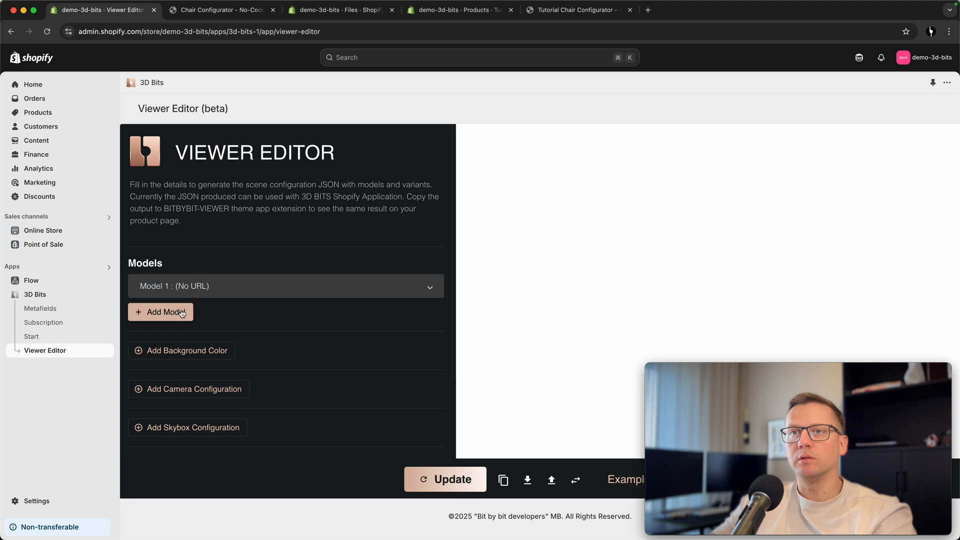
left_click(172, 292)
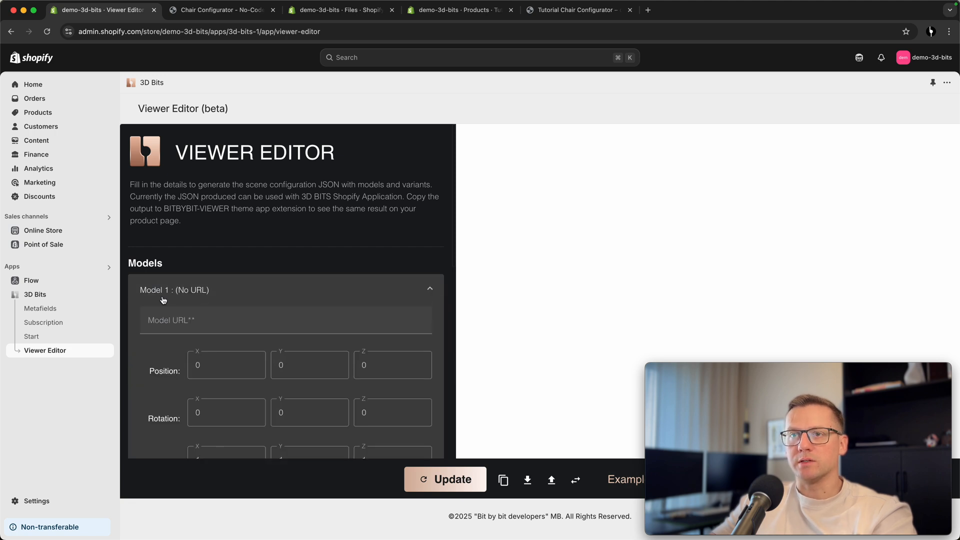
left_click(241, 321)
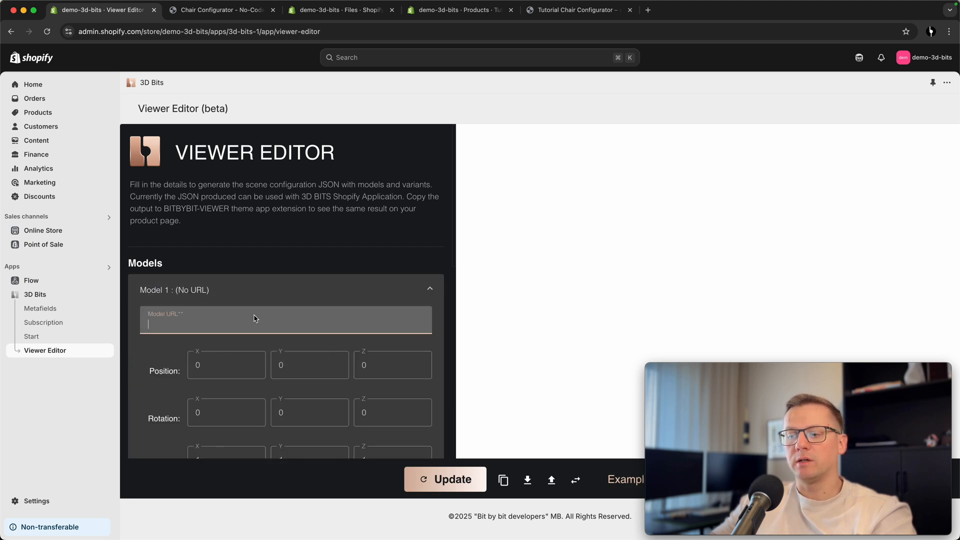
type("https://cdn.shopify.com/3d/models/5a1fa3c6b863dec1/legs-and-base.glb")
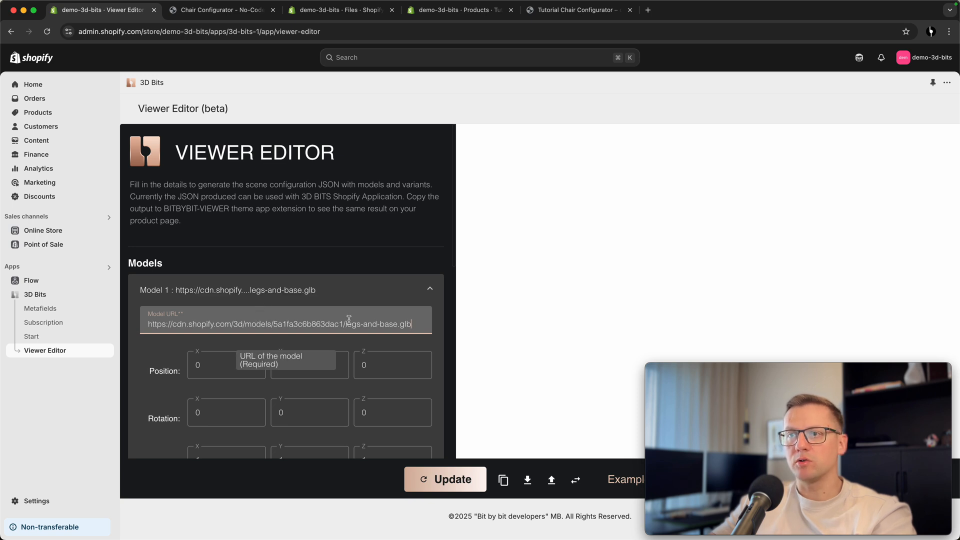
left_click(158, 377)
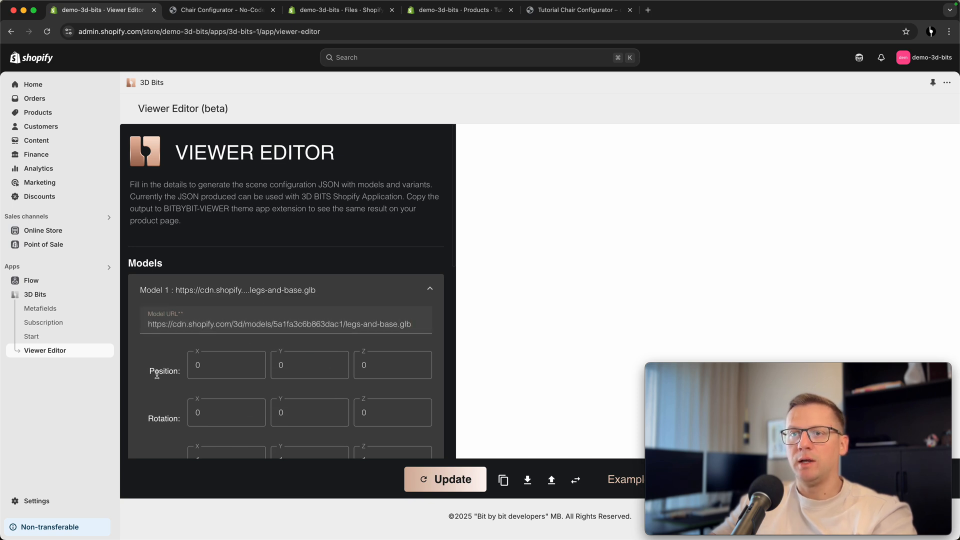
Update the viewer to load the legs-and-base model and inspect it from several angles.
scroll(158, 377, "down", 3)
scroll(158, 377, "down", 5)
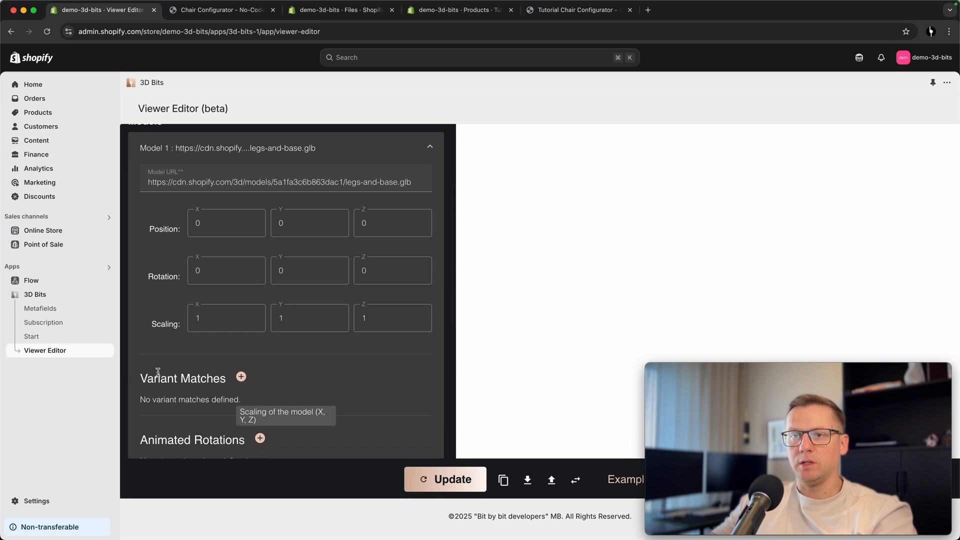
scroll(161, 357, "up", 3)
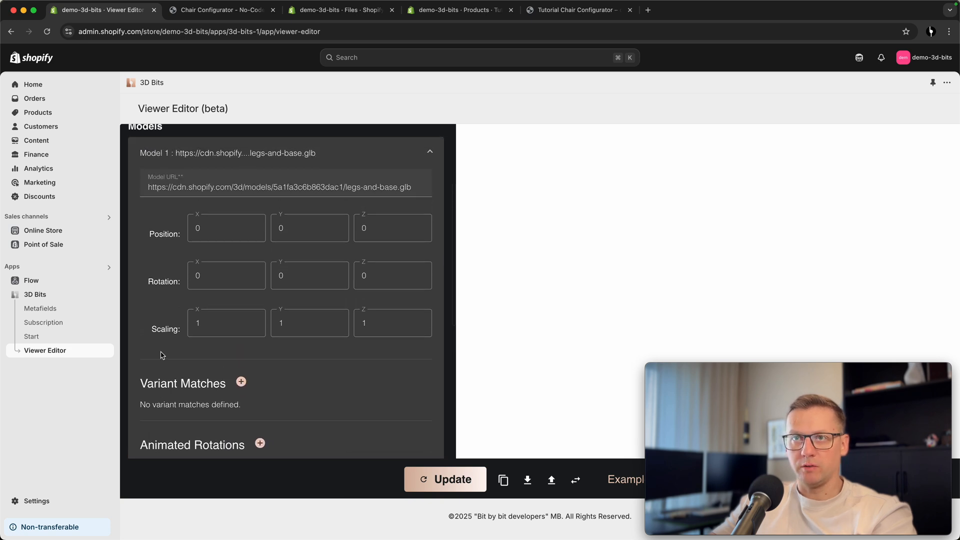
scroll(280, 400, "down", 1)
left_click(442, 480)
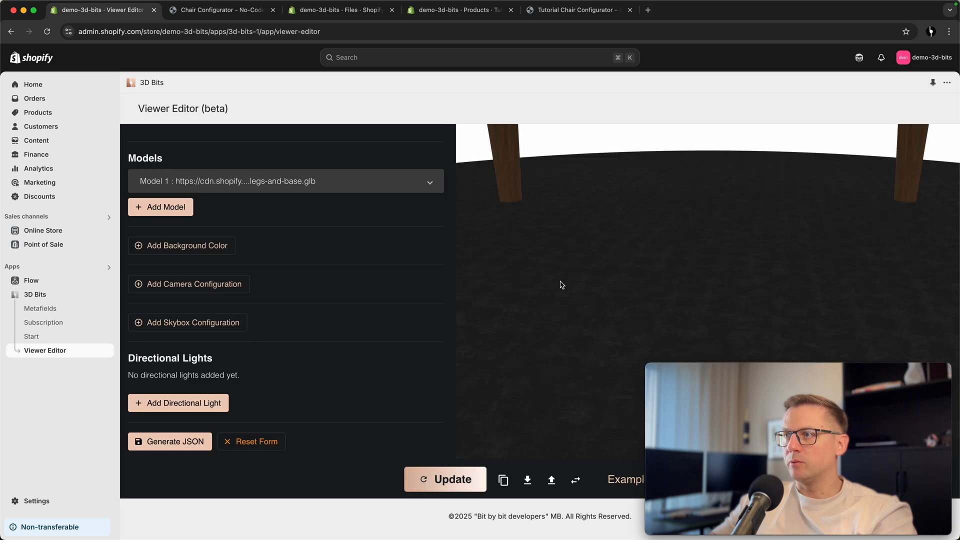
scroll(598, 272, "down", 10)
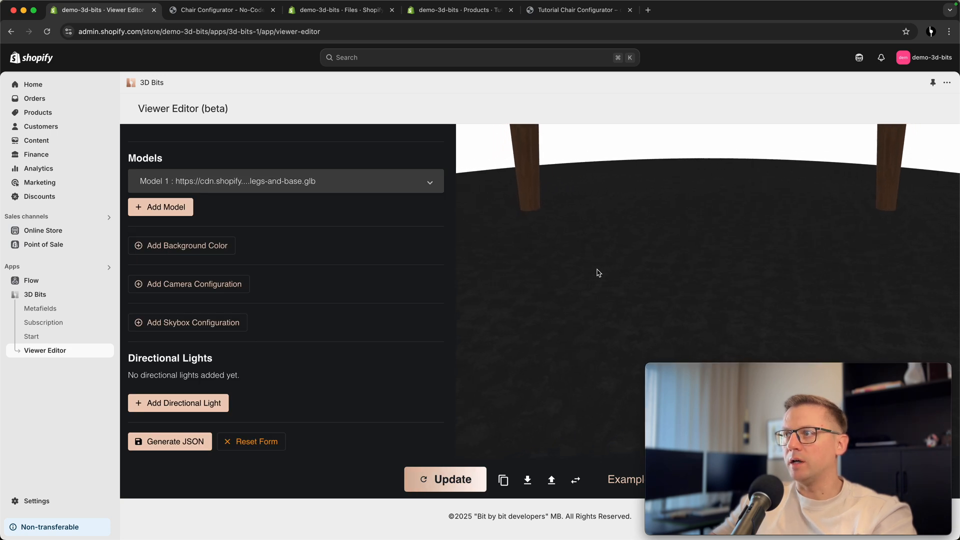
left_click_drag(598, 274, 662, 248)
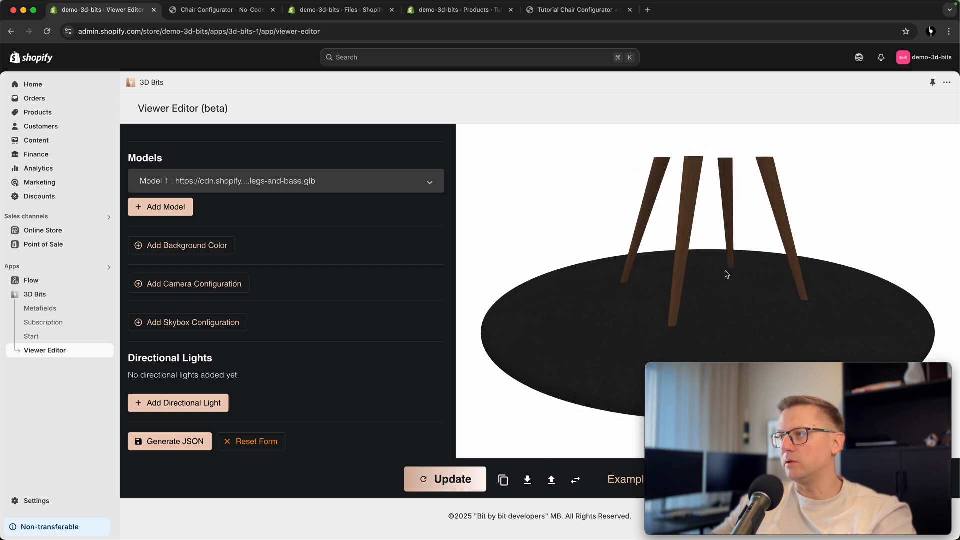
scroll(654, 263, "down", 8)
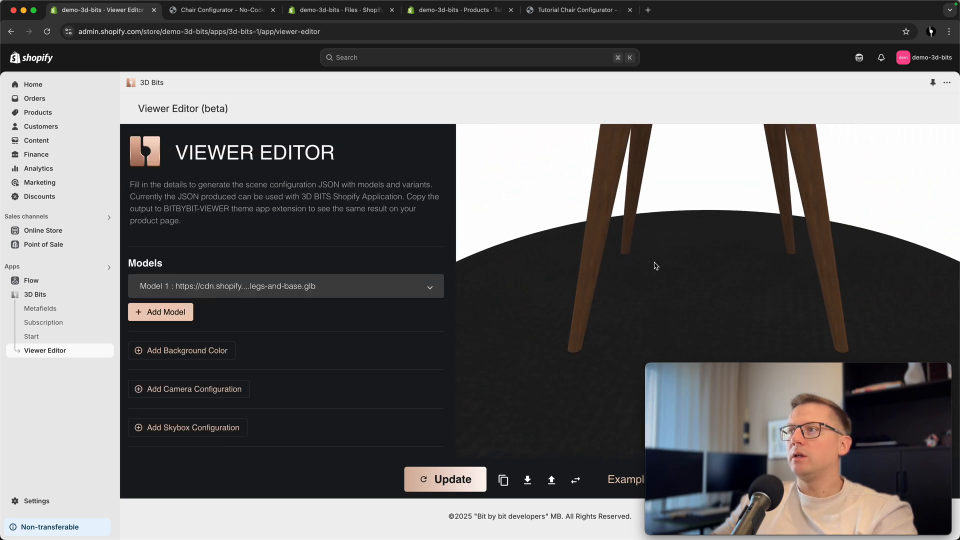
left_click_drag(654, 263, 674, 238)
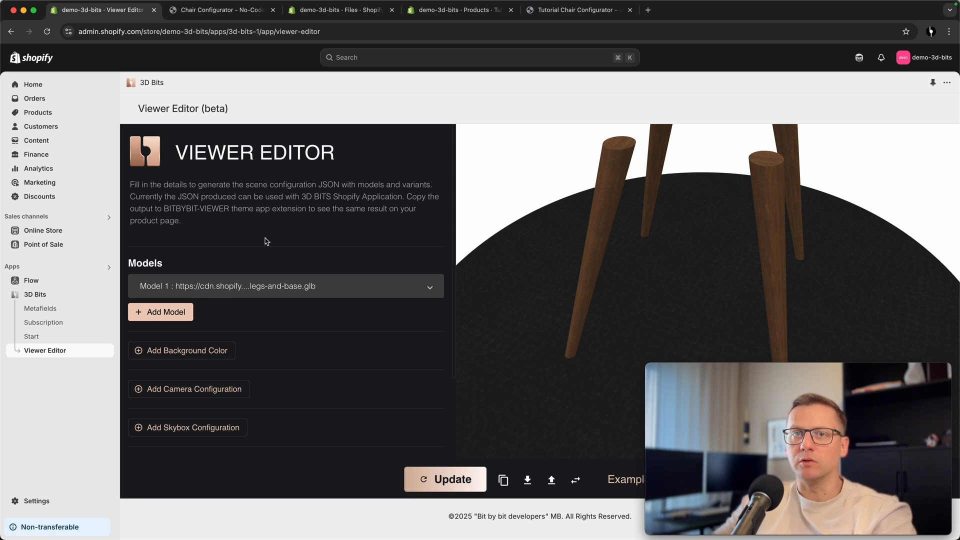
Set the legs-and-base model's scaling to 0.1 on X, Y and Z, and update the viewer.
left_click(303, 281)
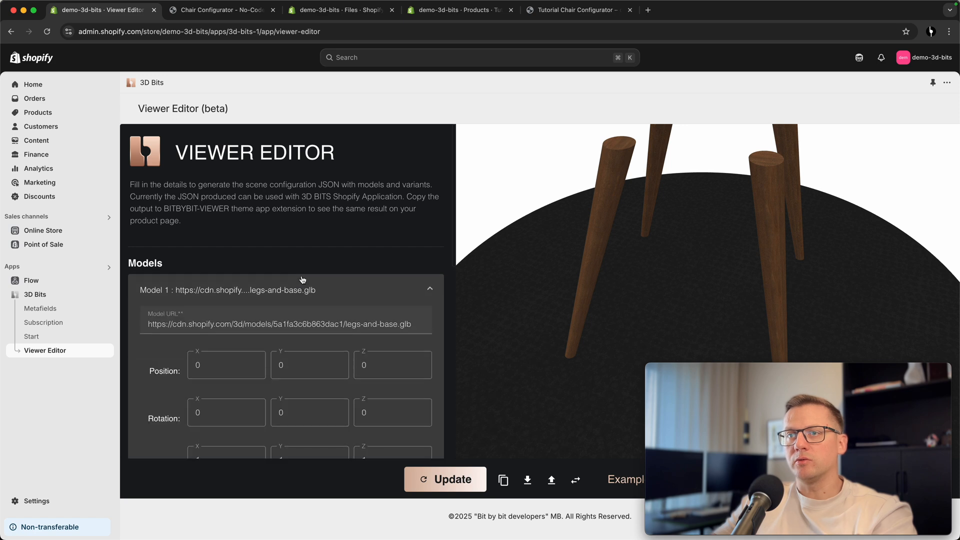
scroll(184, 280, "down", 3)
left_click(223, 369)
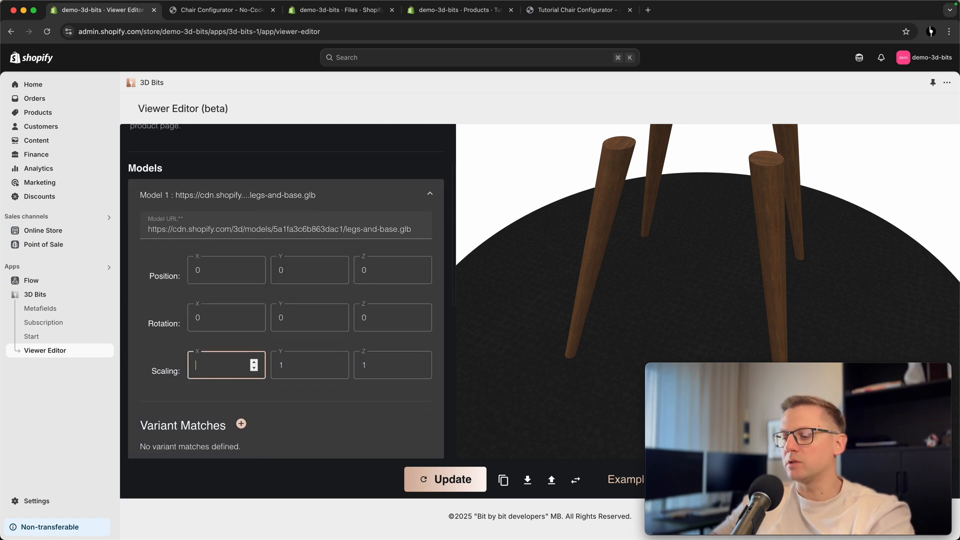
type("0.1")
key("Tab")
type("0.")
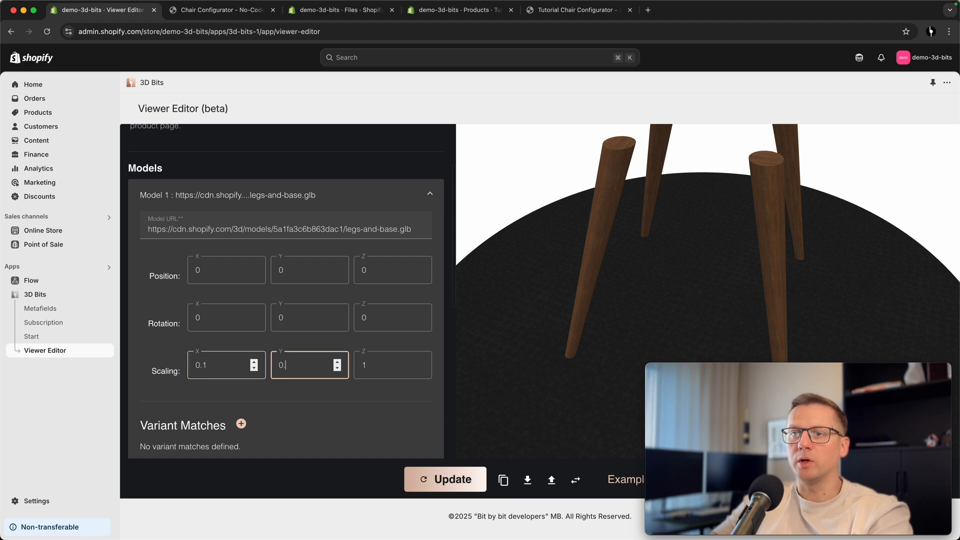
type("1")
key("Tab")
type("0.1")
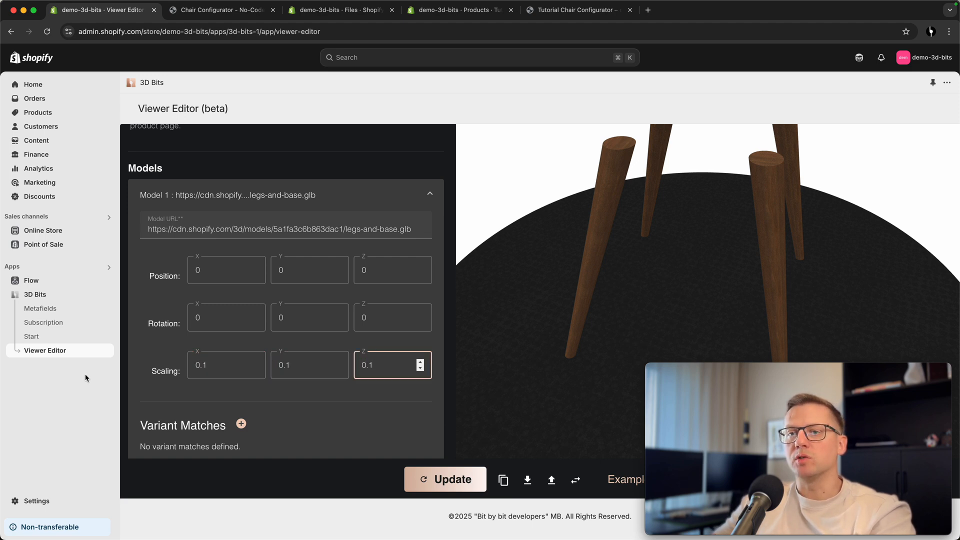
left_click(152, 373)
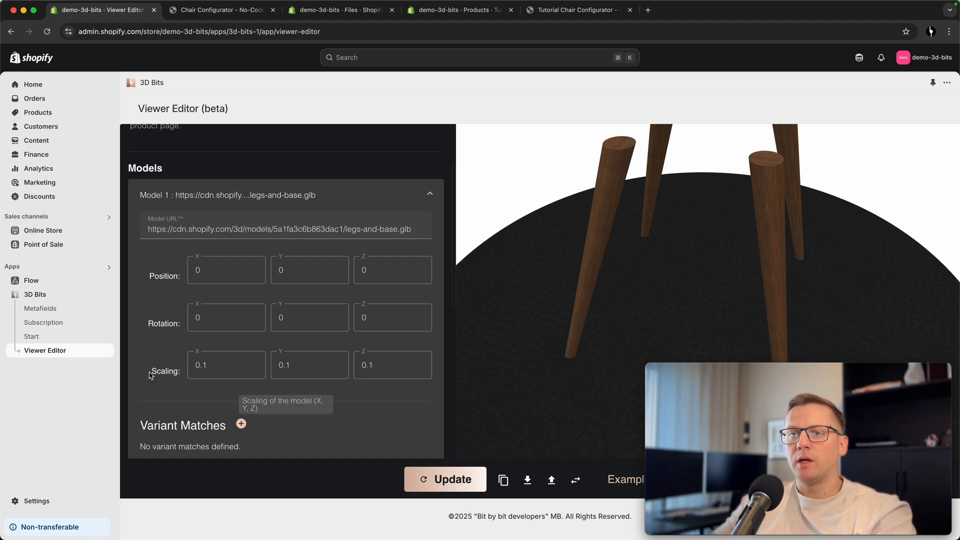
left_click(415, 481)
mouse_move(635, 280)
left_mouse_down()
mouse_move(715, 275)
mouse_move(565, 278)
mouse_move(651, 272)
left_mouse_up()
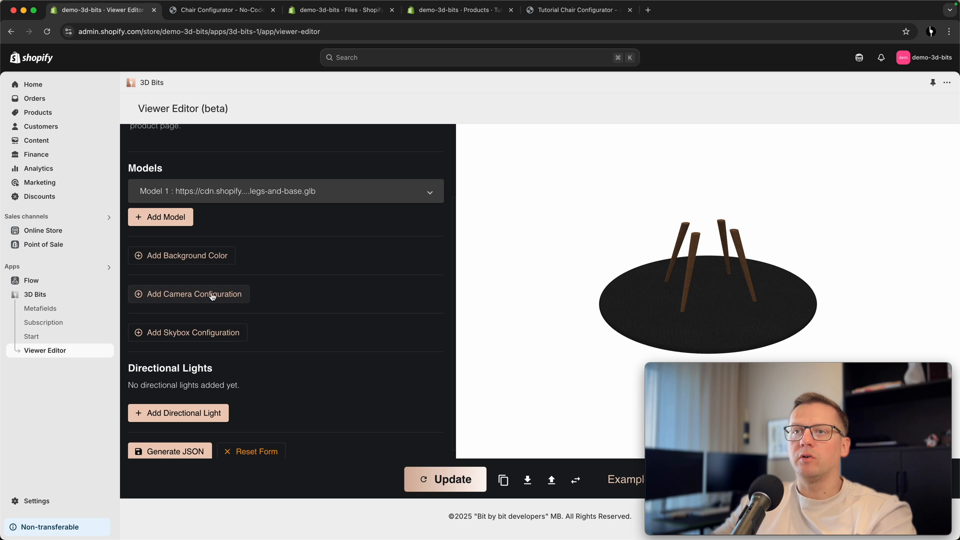
Add a background colour of #2e2e2e to the scene, update the viewer and inspect the model against it.
left_click(181, 256)
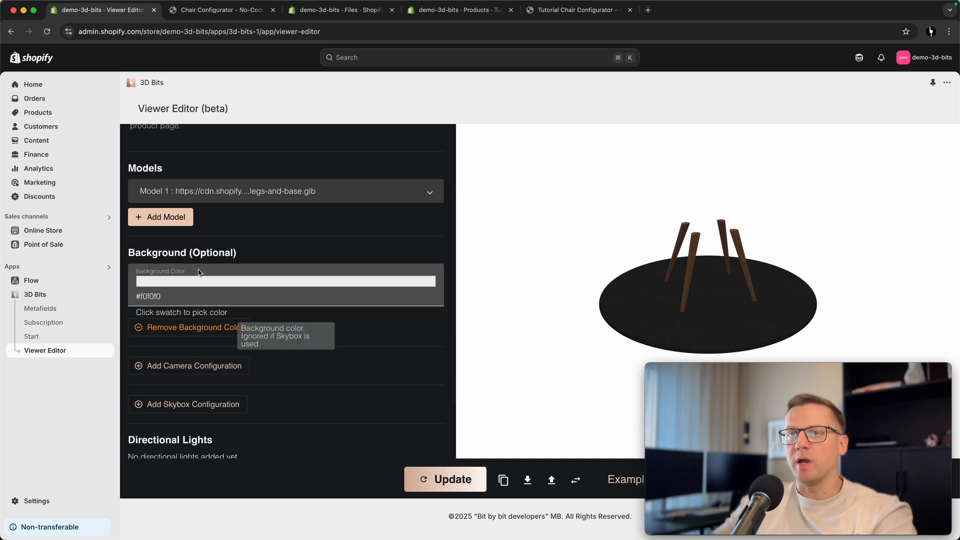
left_click(199, 286)
left_click(141, 335)
left_click_drag(175, 331, 131, 346)
left_click(372, 353)
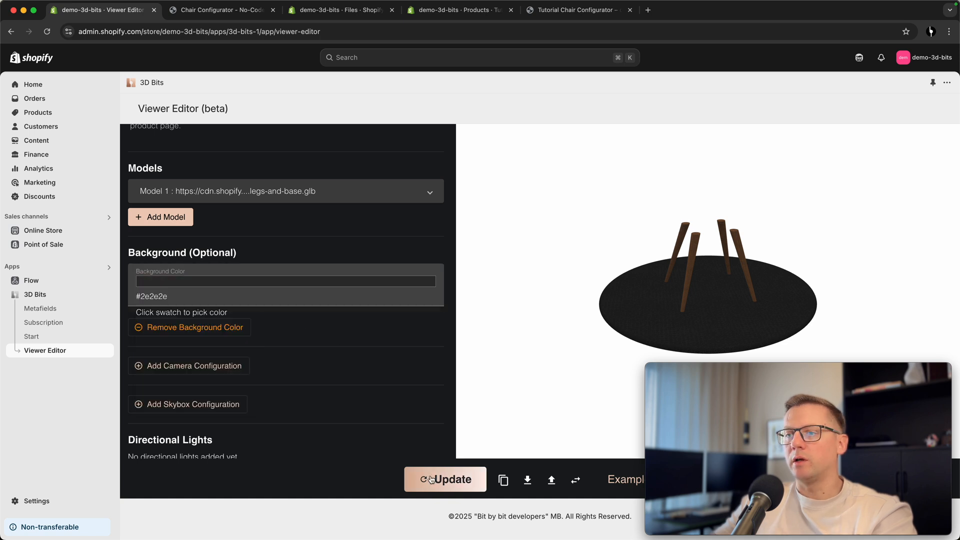
left_click(426, 481)
left_click_drag(606, 310, 559, 304)
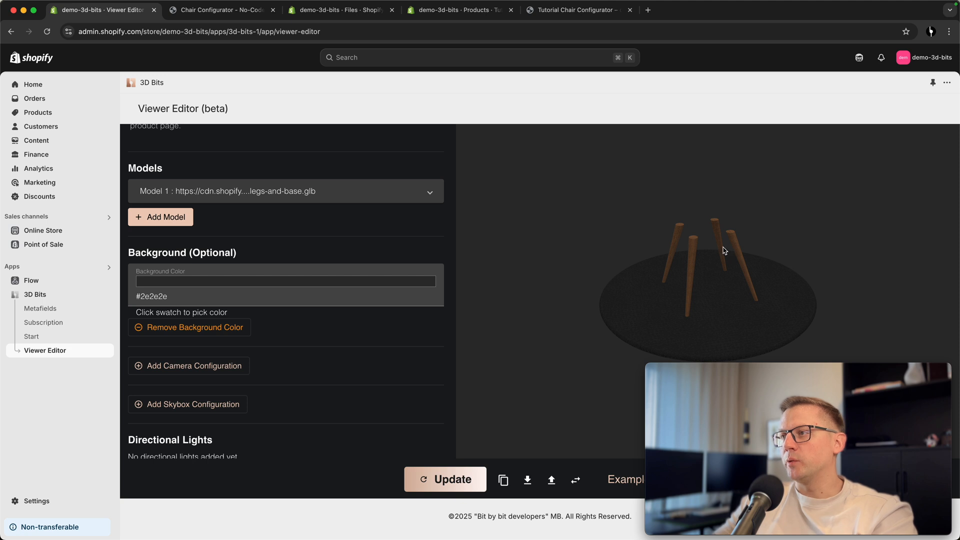
Review the scene's generated JSON, paste it into the chair product's 3D Bits Scene Config metafield and save the product.
left_click(575, 480)
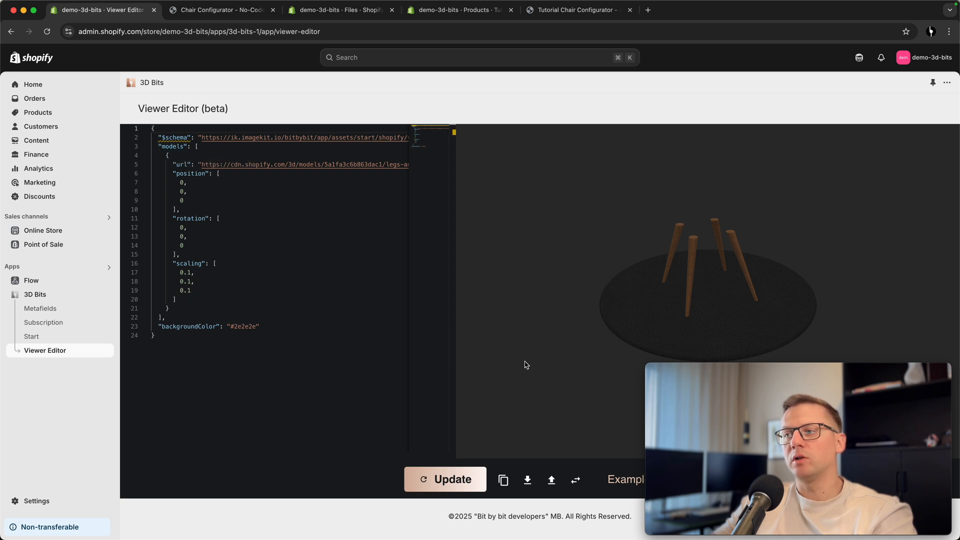
left_click(575, 480)
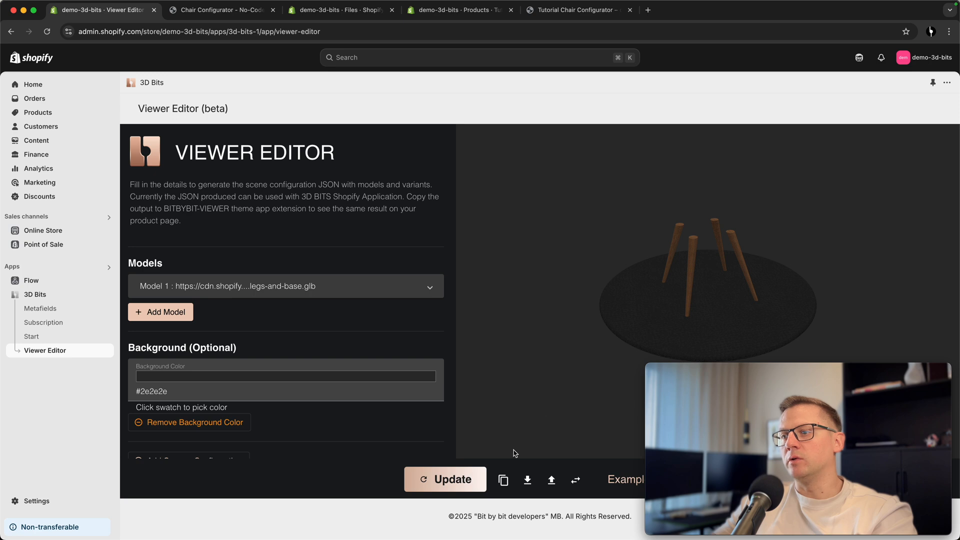
left_click(433, 18)
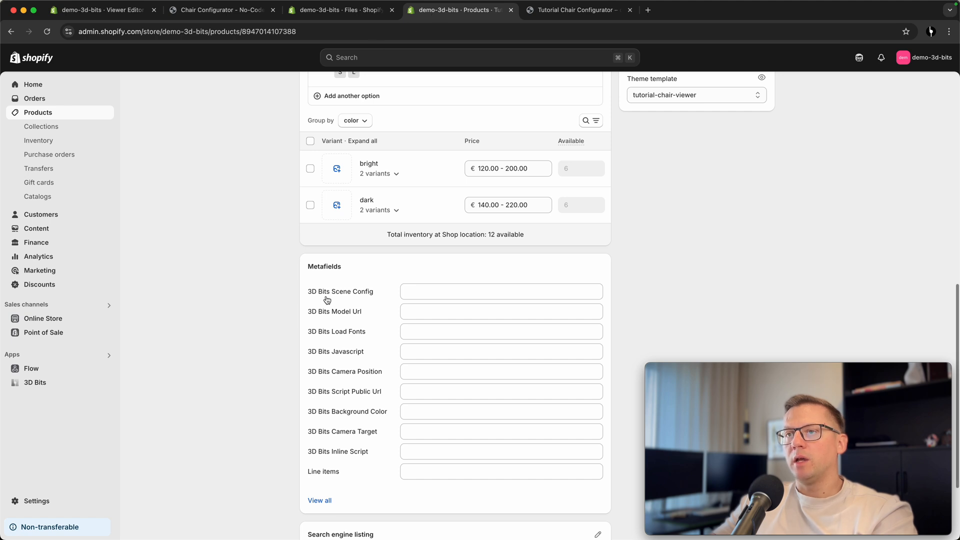
left_click(426, 294)
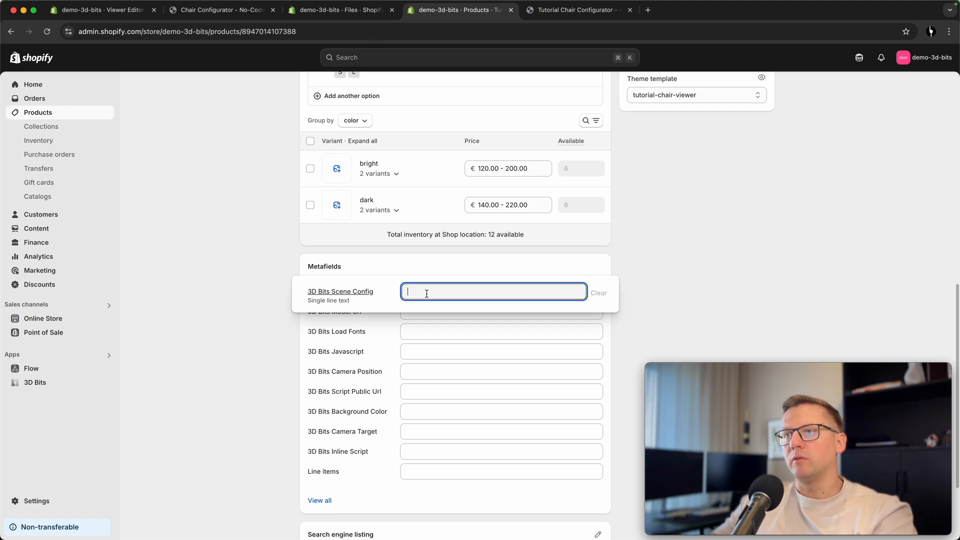
mouse_move(322, 295)
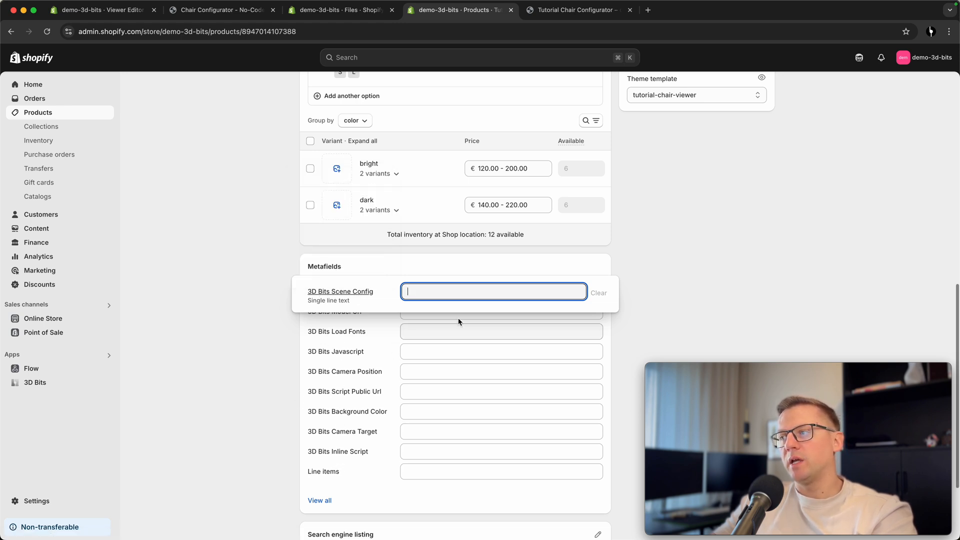
key("super+v")
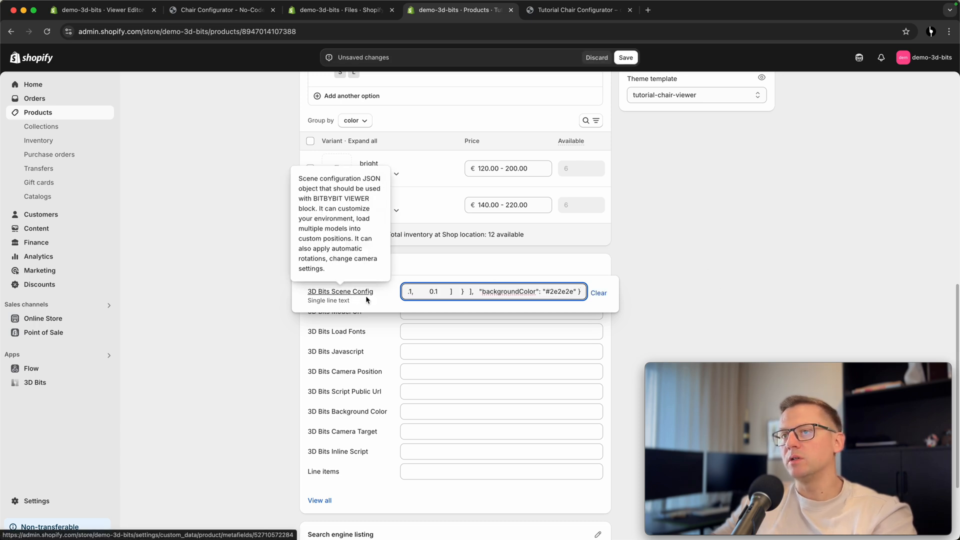
left_click(630, 62)
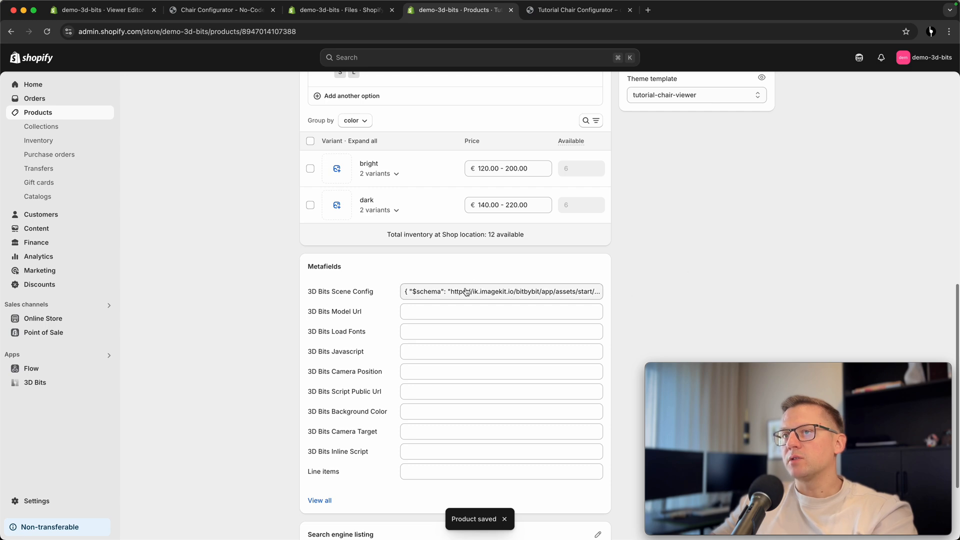
Preview the chair product in the store, reload the page and inspect the 3D model, including in full screen.
scroll(806, 257, "up", 10)
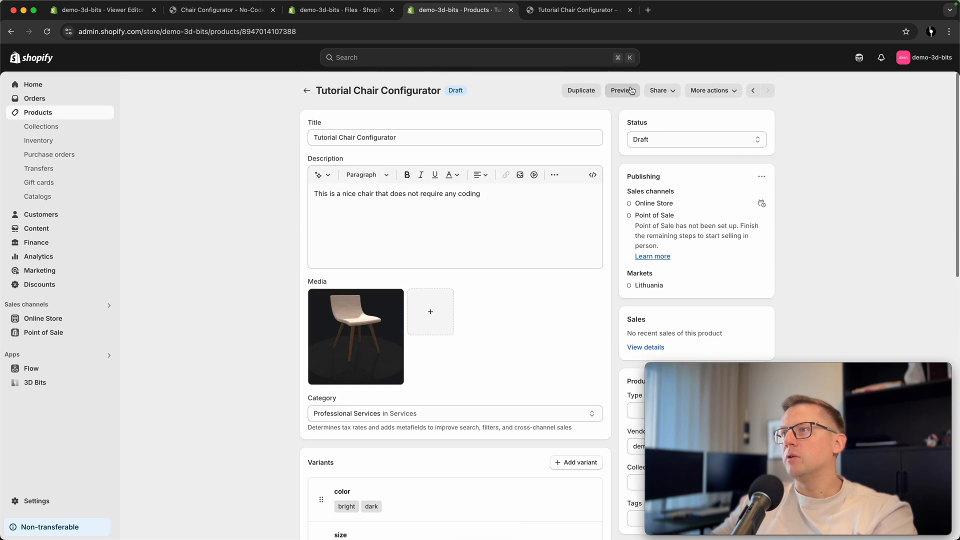
left_click(623, 90)
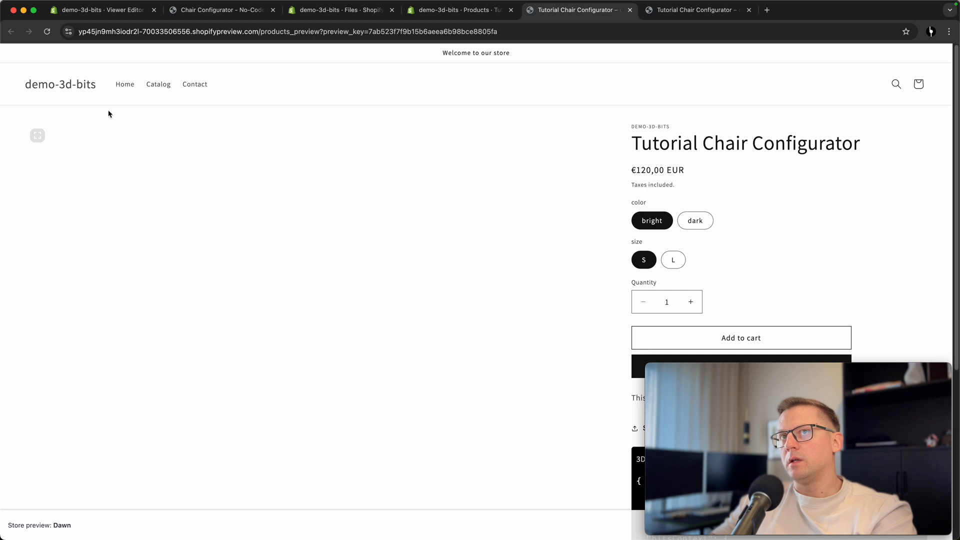
left_click(47, 32)
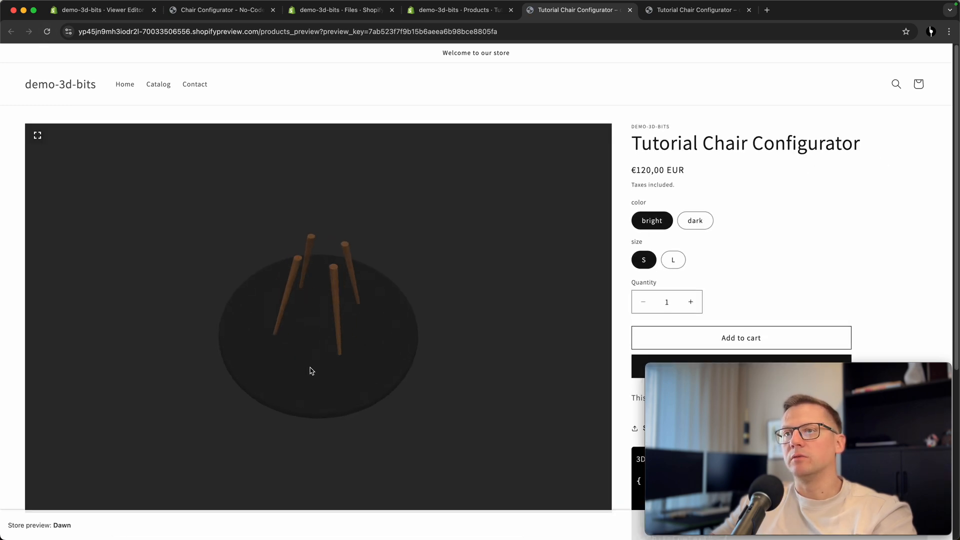
scroll(312, 328, "up", 5)
mouse_move(312, 329)
left_mouse_down()
mouse_move(309, 343)
mouse_move(270, 302)
mouse_move(201, 335)
mouse_move(315, 325)
left_mouse_up()
left_click(39, 138)
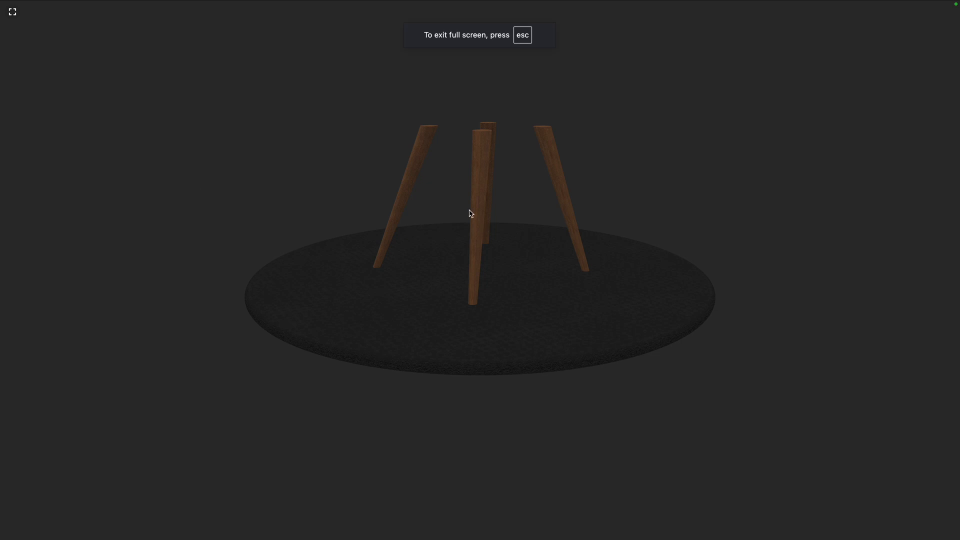
mouse_move(434, 235)
left_mouse_down()
mouse_move(383, 255)
mouse_move(473, 252)
mouse_move(431, 246)
left_mouse_up()
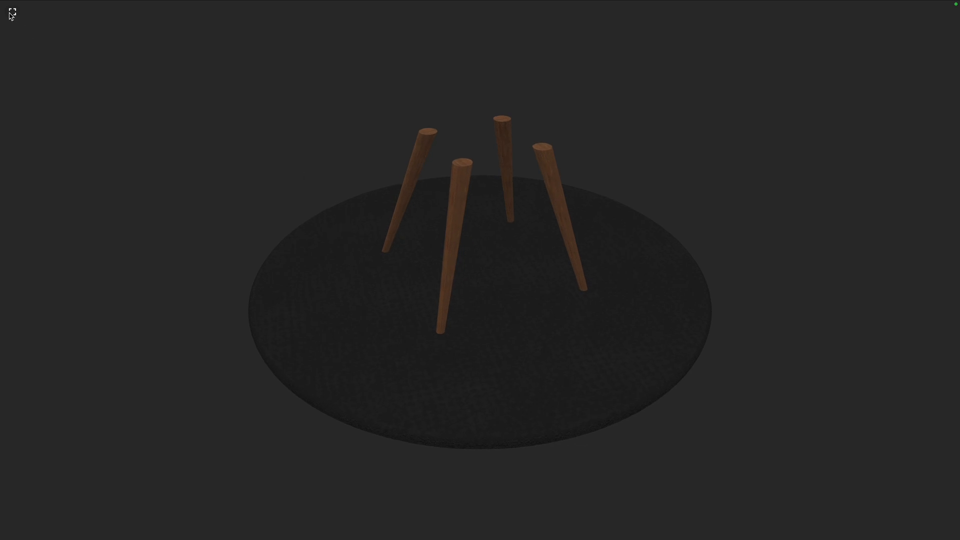
left_click(13, 12)
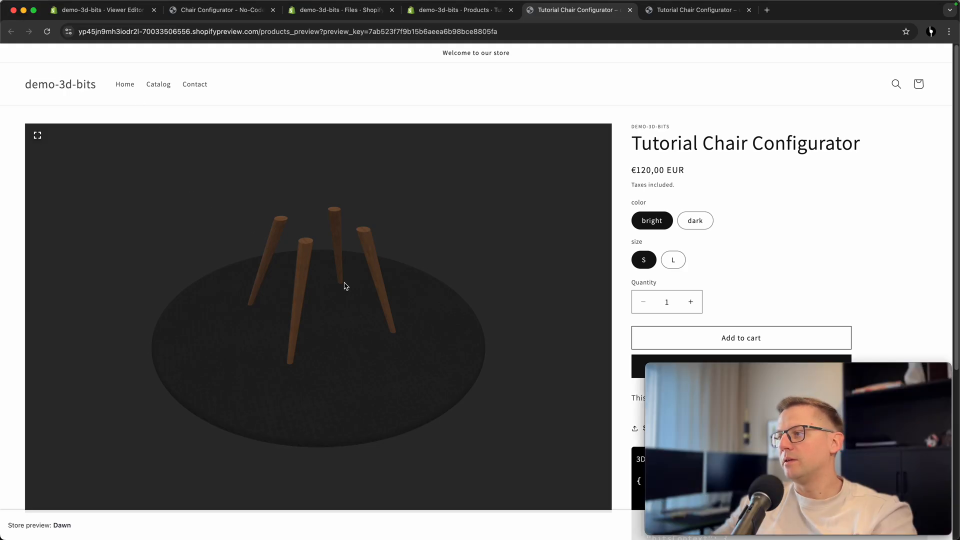
Choose size L and colour dark on the product preview and check how the price and 3D model respond.
scroll(805, 185, "down", 3)
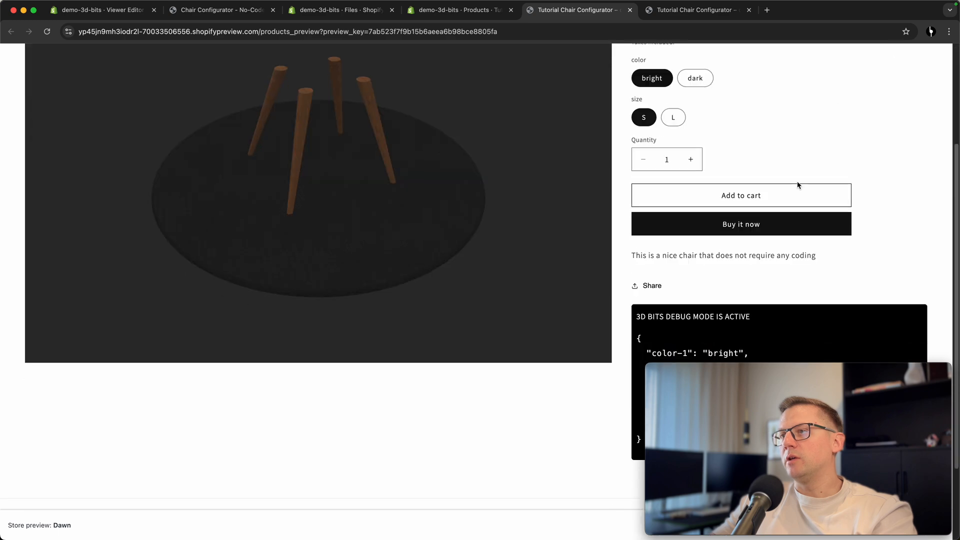
left_click(676, 117)
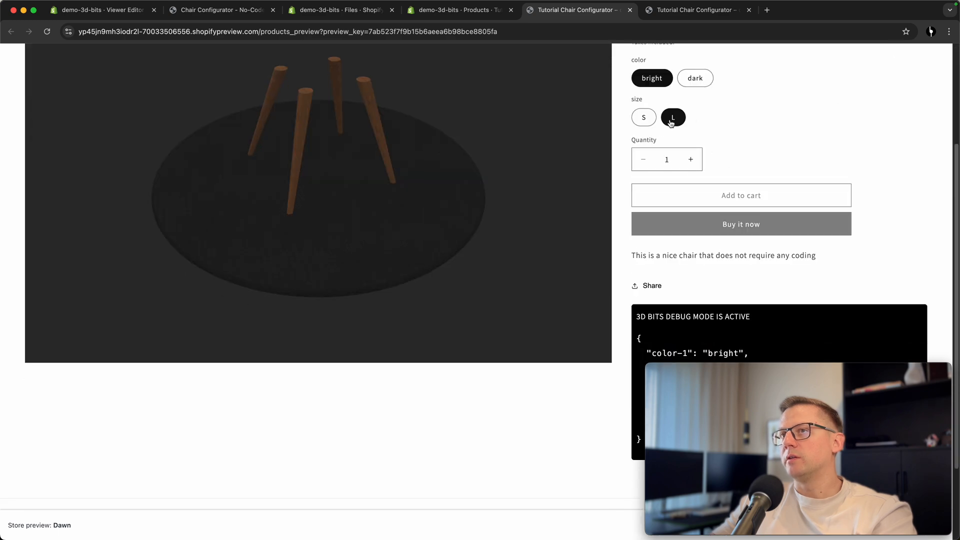
left_click(695, 79)
scroll(317, 165, "up", 2)
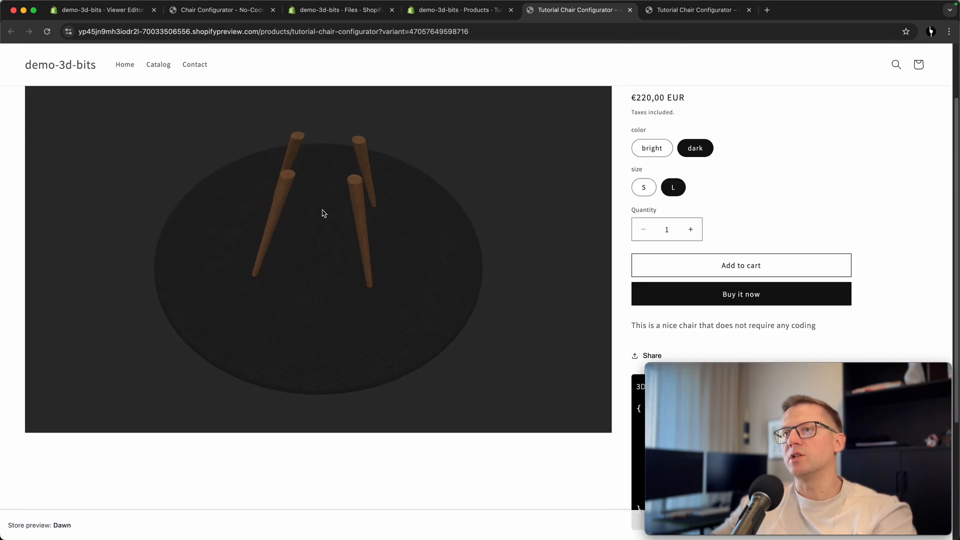
left_click_drag(321, 214, 705, 207)
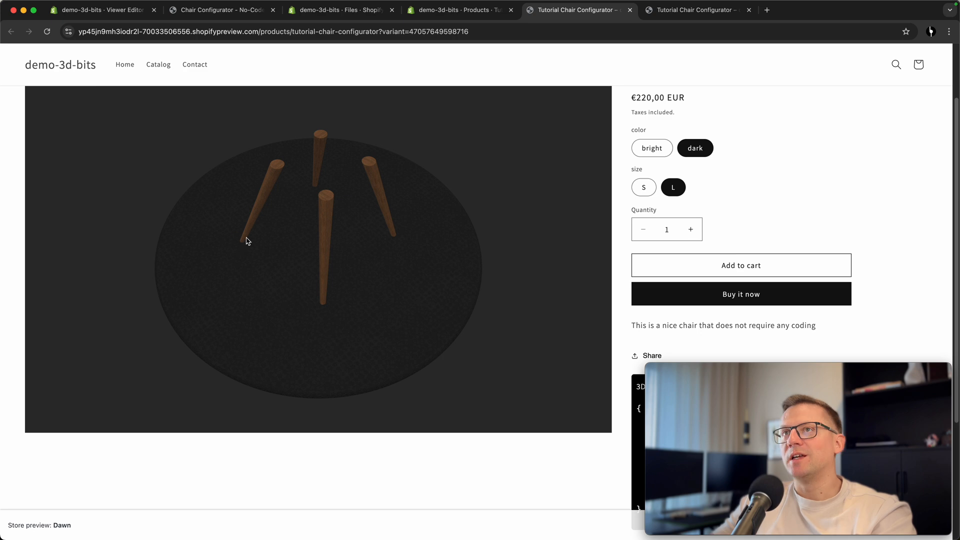
Copy the small-bright GLB link from the Shopify files and set it as the URL of a second model in the Viewer Editor.
left_click(341, 10)
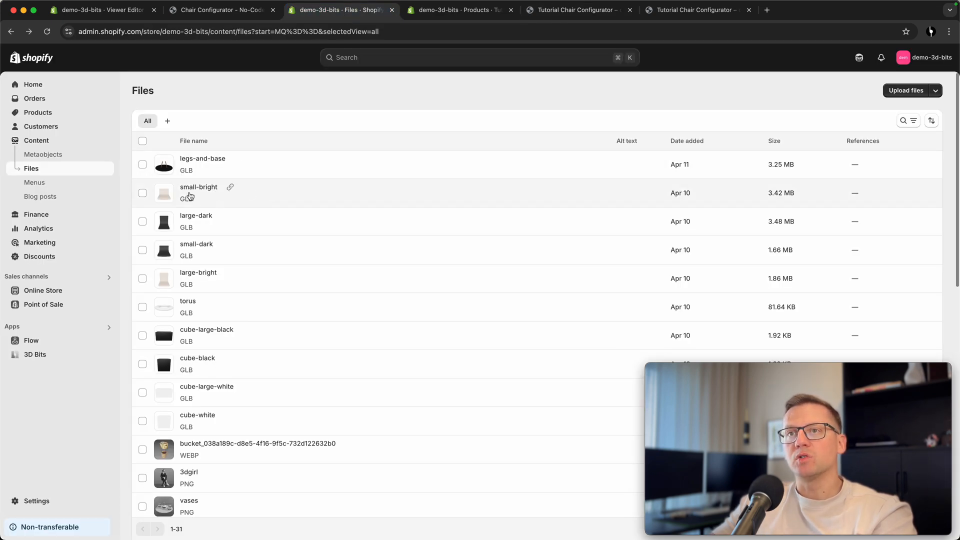
left_click(231, 189)
left_click(103, 10)
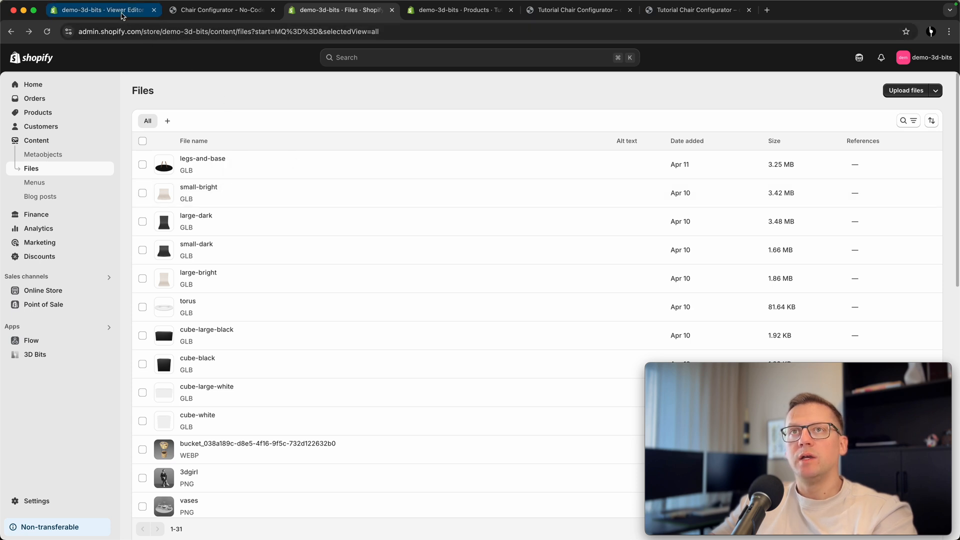
left_click(177, 314)
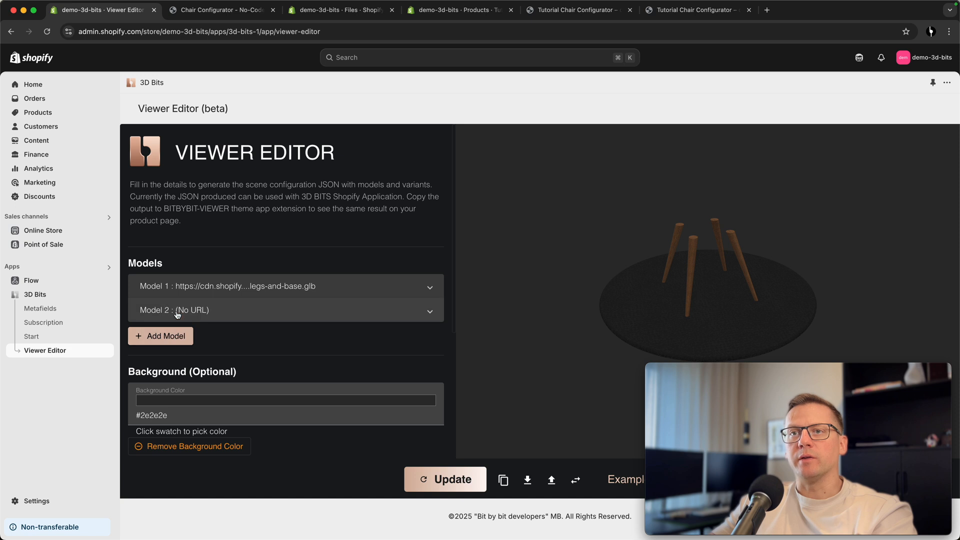
left_click(225, 311)
left_click(219, 350)
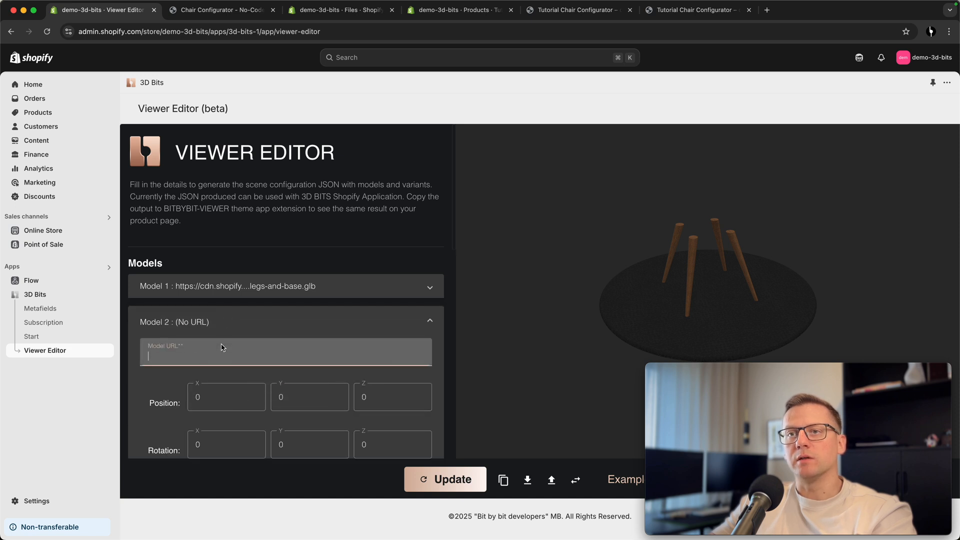
key("super+v")
left_click(233, 324)
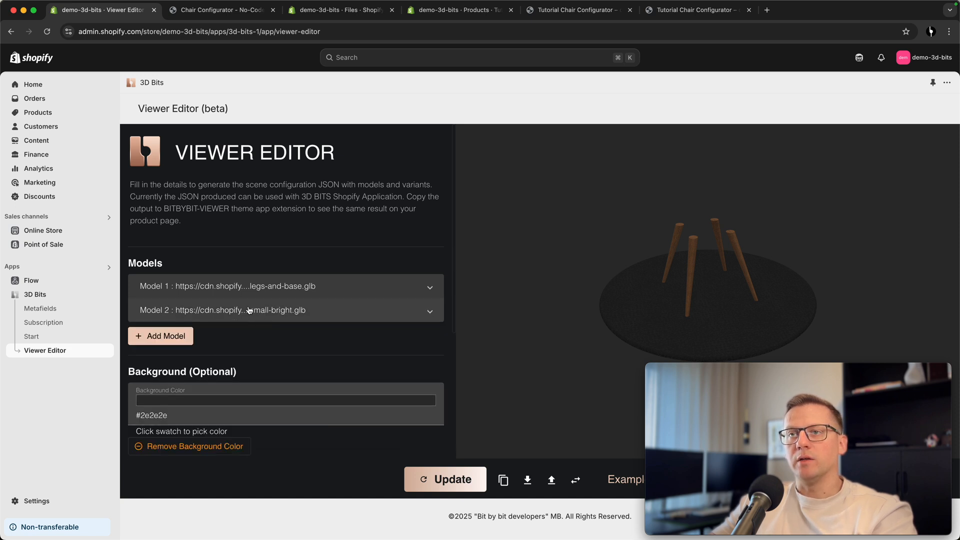
Expand Model 2 (small-bright.glb) and set its X, Y and Z scaling to 0.1.
left_click_drag(303, 313, 306, 313)
scroll(242, 267, "down", 2)
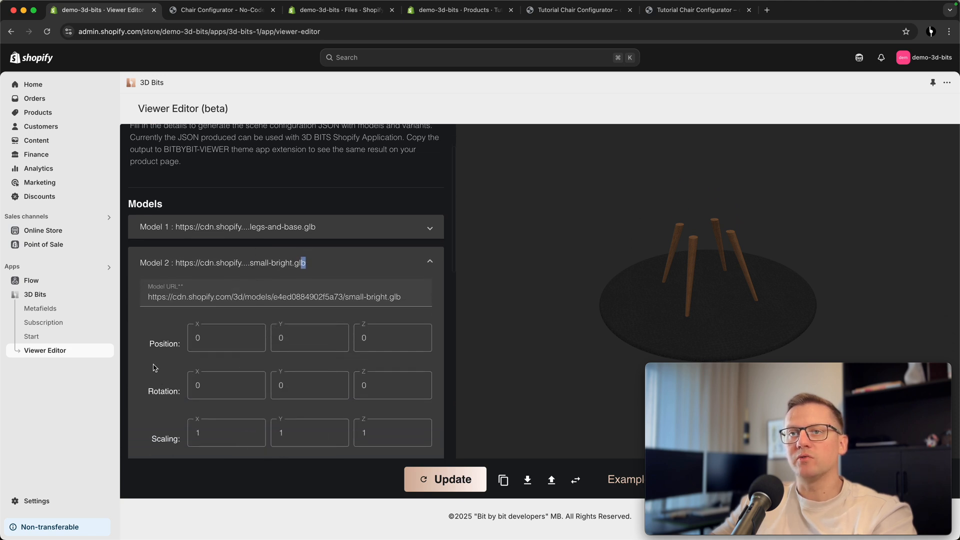
scroll(147, 354, "down", 1)
scroll(147, 353, "down", 3)
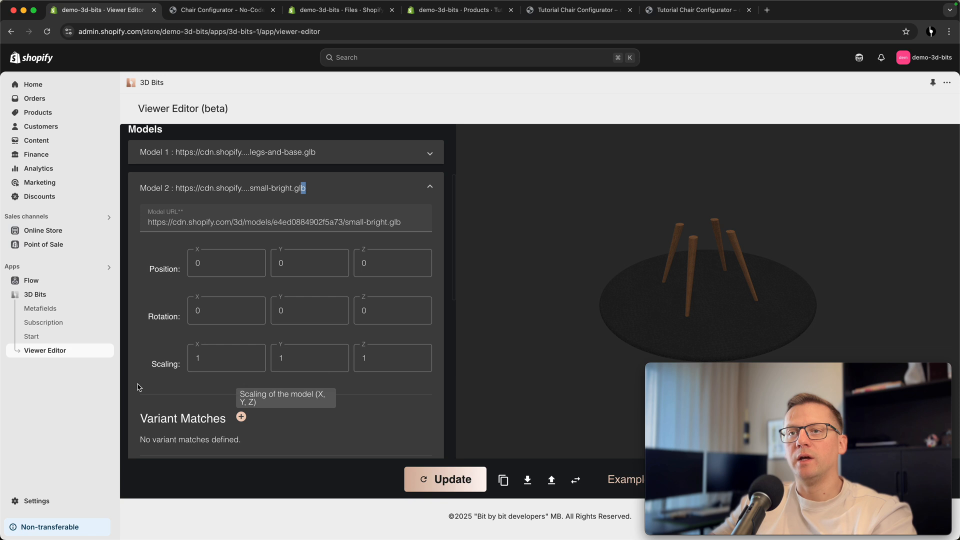
left_click(206, 358)
type("0.")
key("Tab")
type("0.")
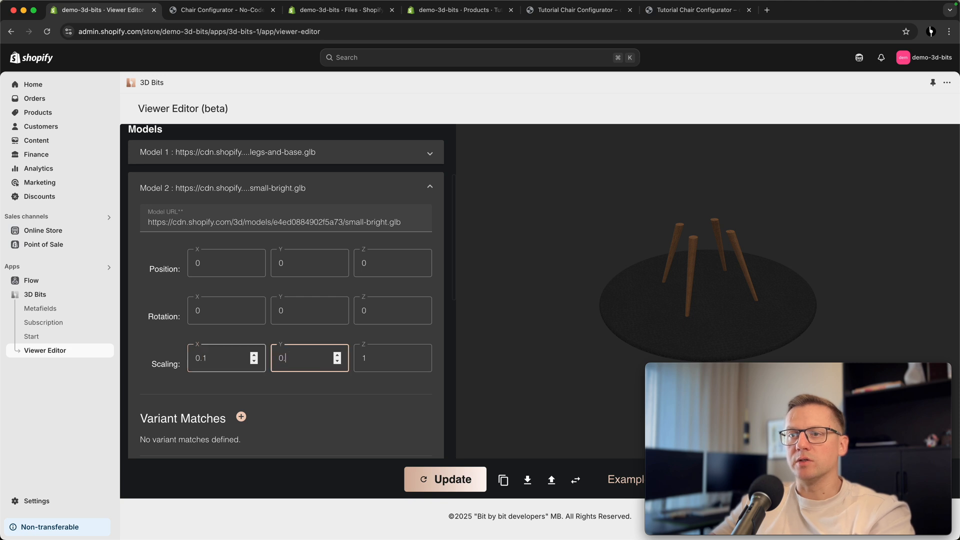
type("1")
key("Tab")
left_click(200, 403)
Add a variant match to Model 2 named color-1 with value bright, checking the option name in the storefront preview's debug output.
scroll(194, 405, "down", 5)
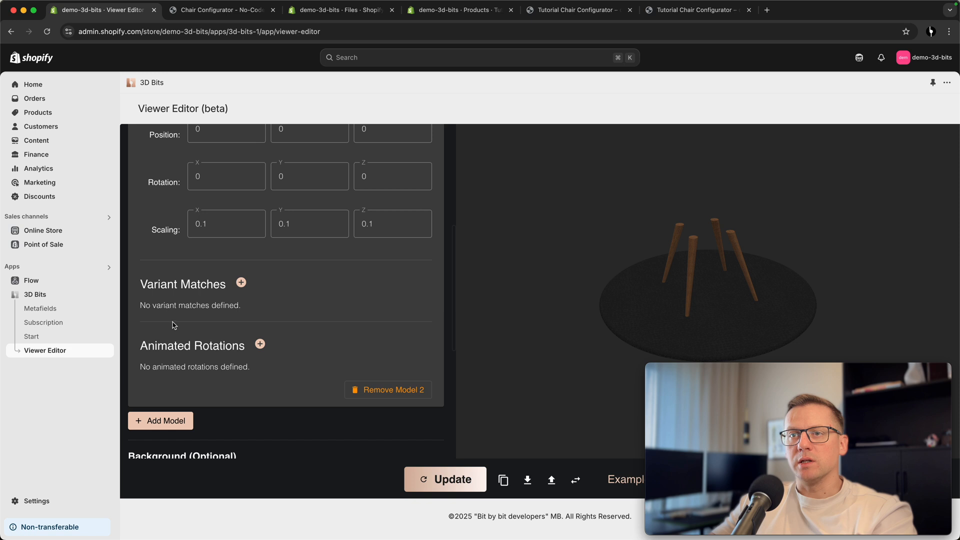
left_click(241, 283)
left_click(206, 319)
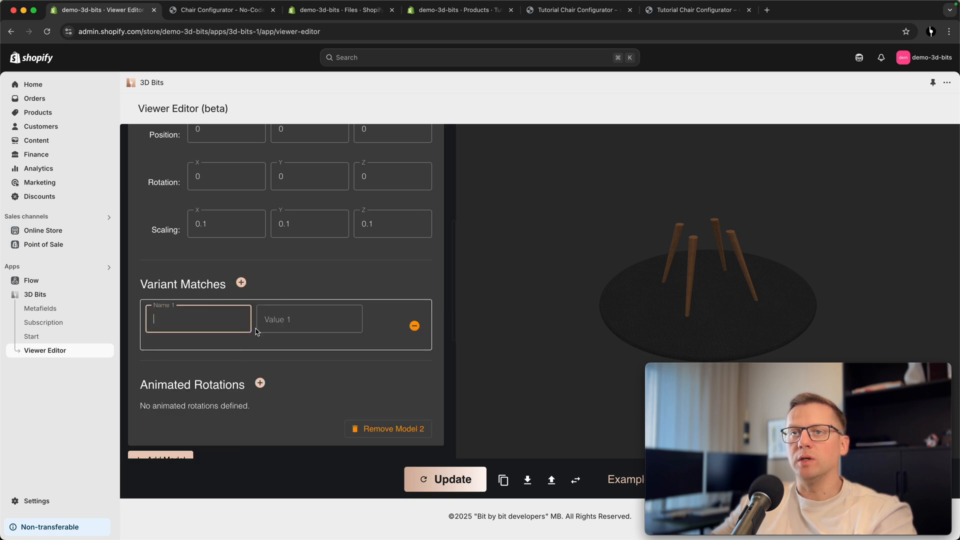
left_click(575, 9)
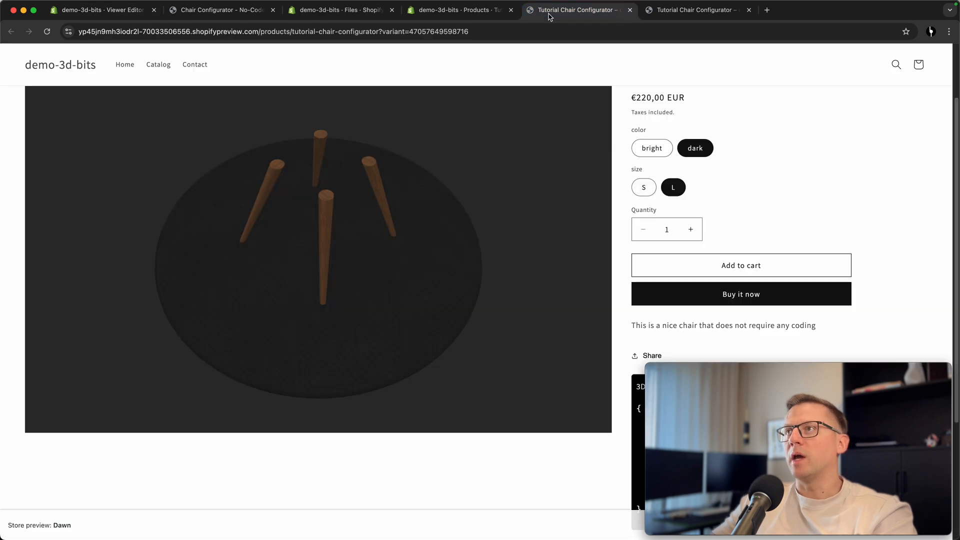
scroll(881, 224, "down", 5)
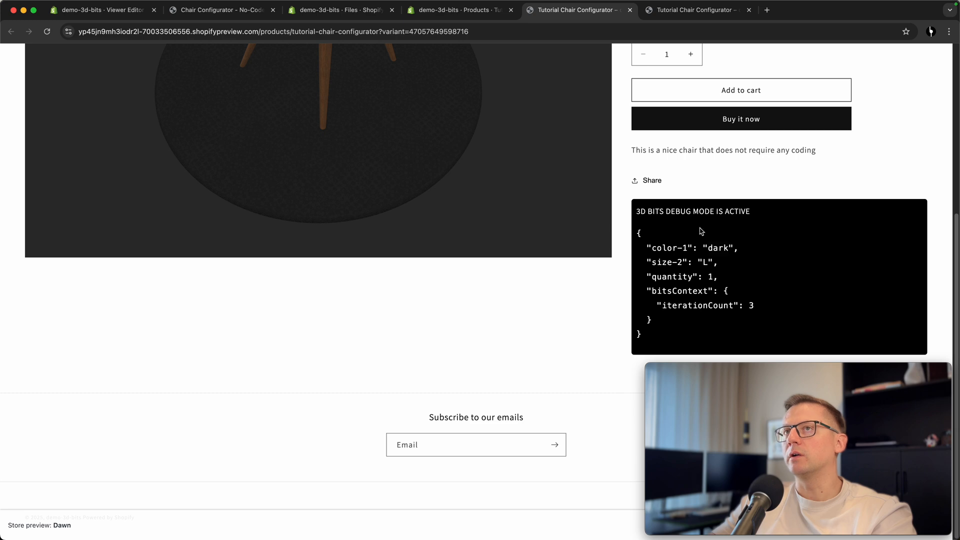
left_click(83, 11)
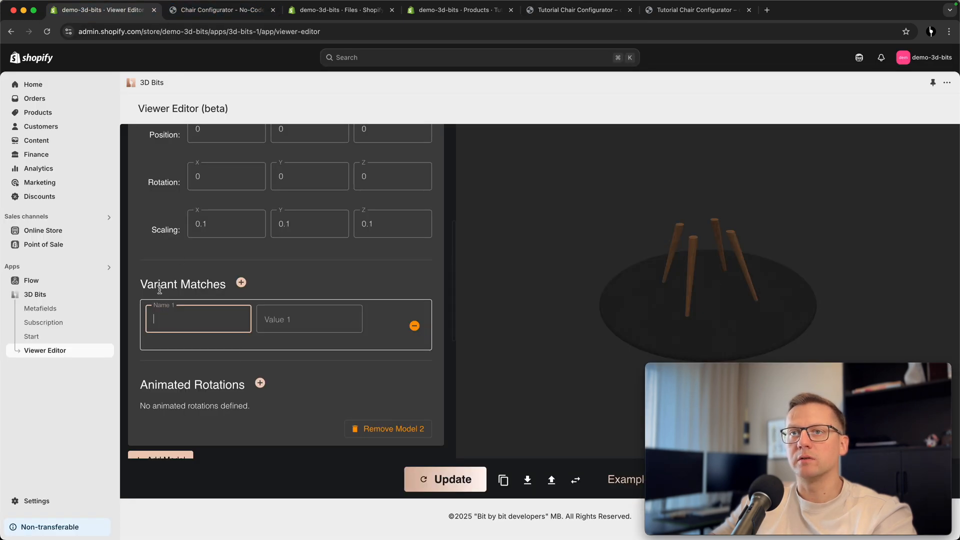
type("color-1")
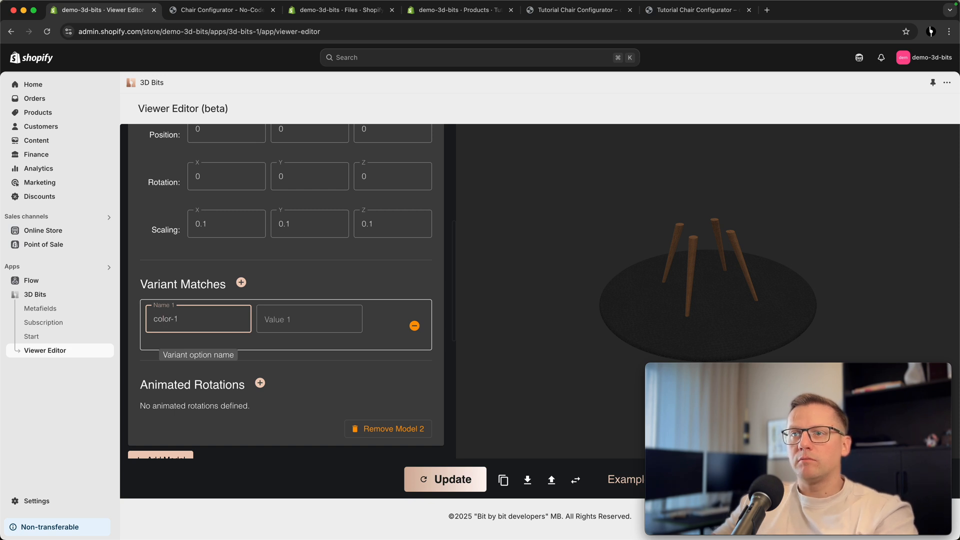
left_click(303, 320)
type("bright")
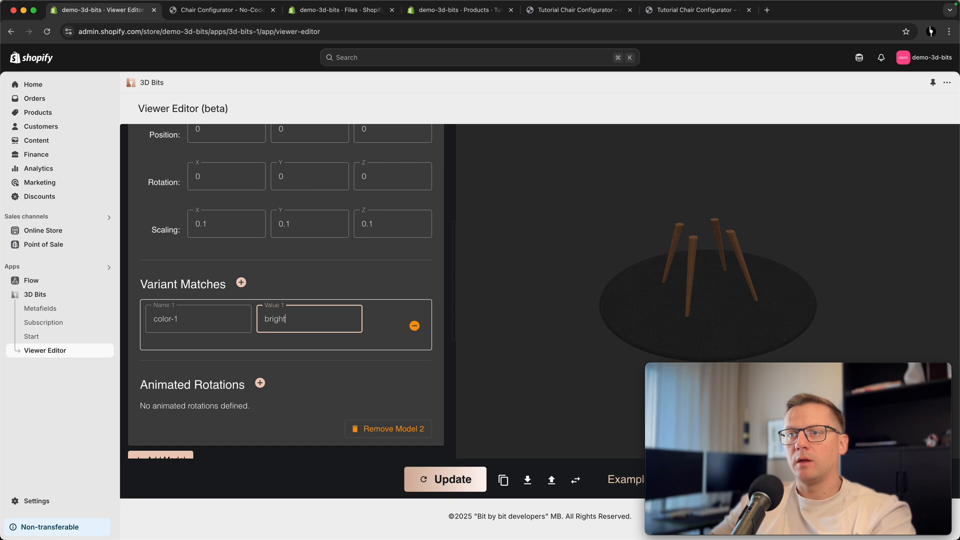
left_click(274, 280)
Collapse Model 2, update the 3D preview and inspect the bright chair from another angle.
scroll(280, 274, "up", 1)
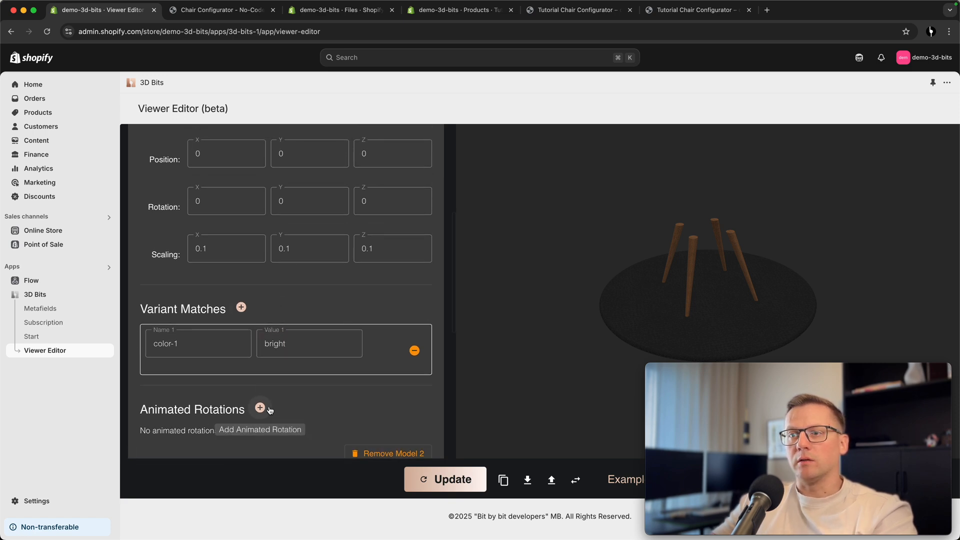
scroll(326, 270, "up", 5)
left_click(376, 265)
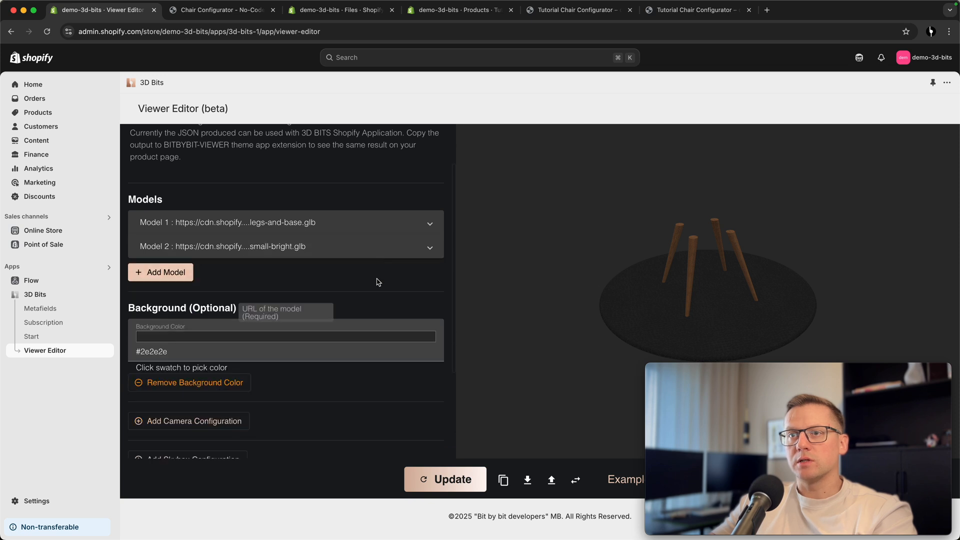
left_click(456, 476)
left_click_drag(570, 275, 732, 223)
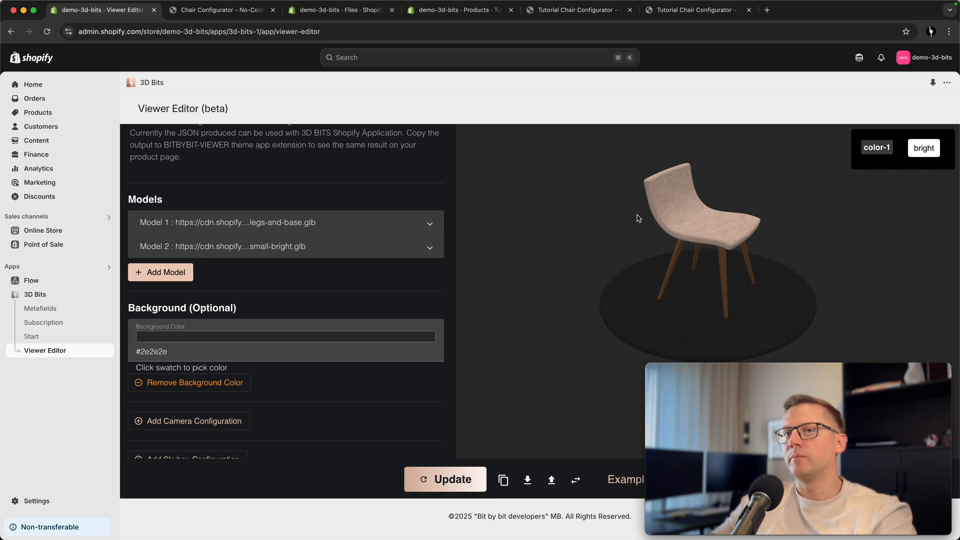
Add a third model and give it the small-dark file's link copied from the store's Files page as its URL.
left_click(172, 278)
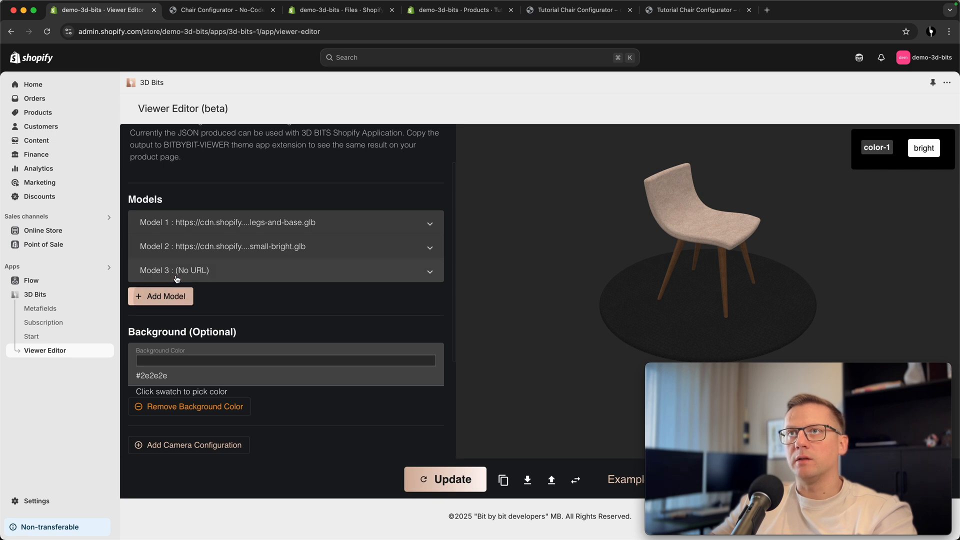
left_click(336, 11)
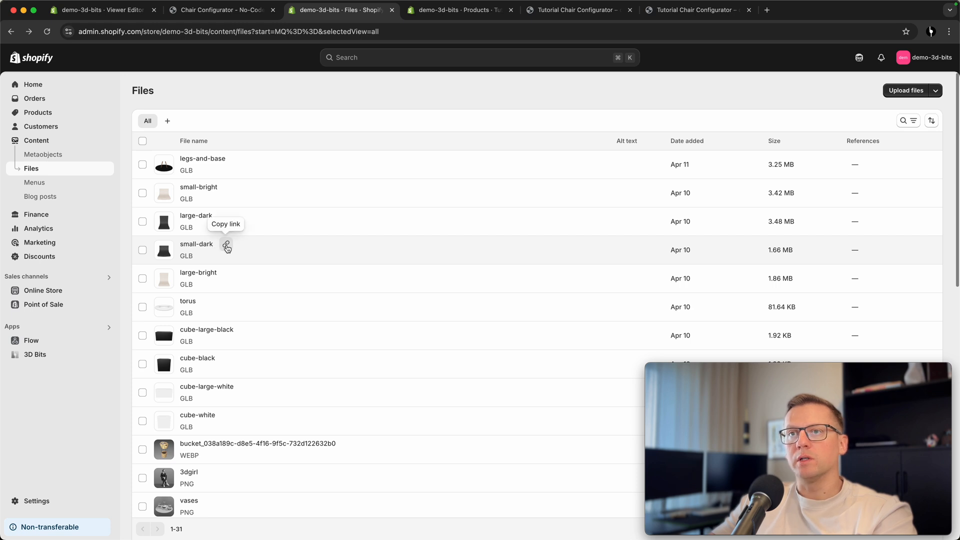
left_click(125, 10)
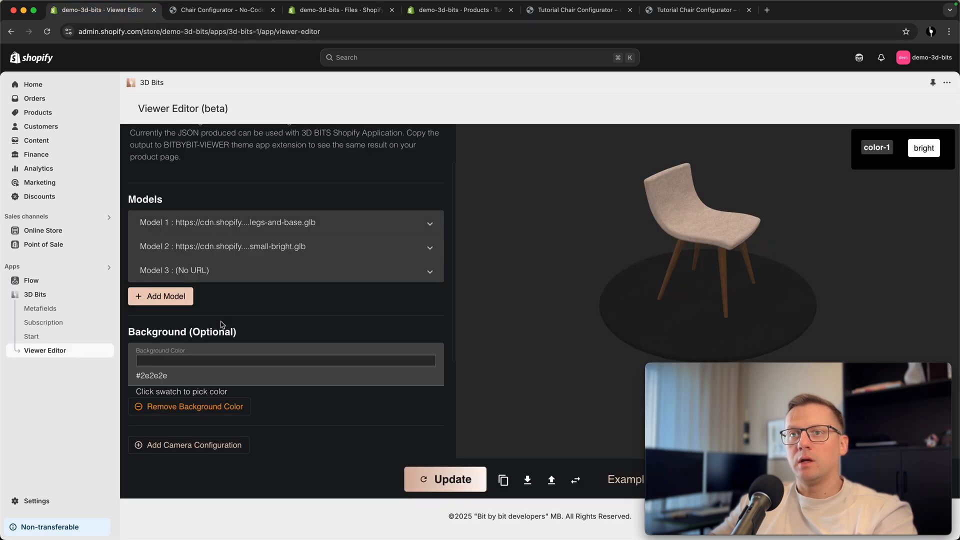
left_click(252, 276)
left_click(240, 310)
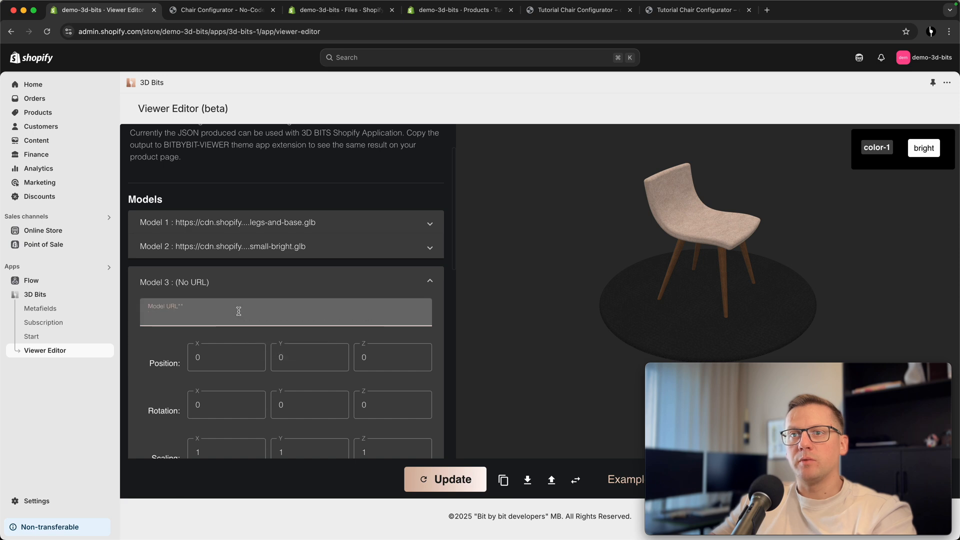
type("https://cdn.shopify.com/3d/models/caa7bb440a81cfd3/small-dark.glb")
left_click(290, 282)
left_click(251, 283)
Set the small-dark model's X, Y and Z scaling to 0.1.
scroll(230, 375, "down", 4)
left_click(222, 360)
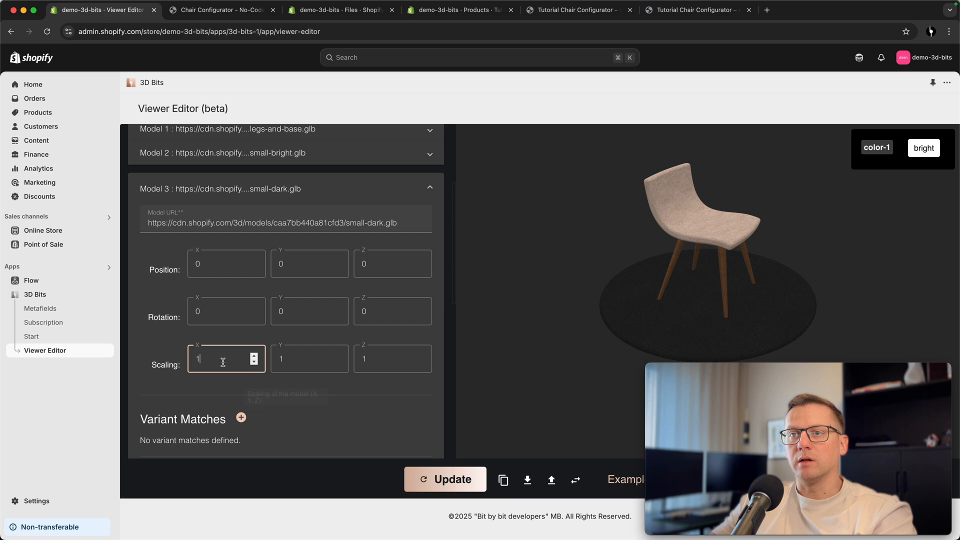
key("BackSpace")
type("0.1")
key("Tab")
type("0.1")
key("Tab")
type("0.1")
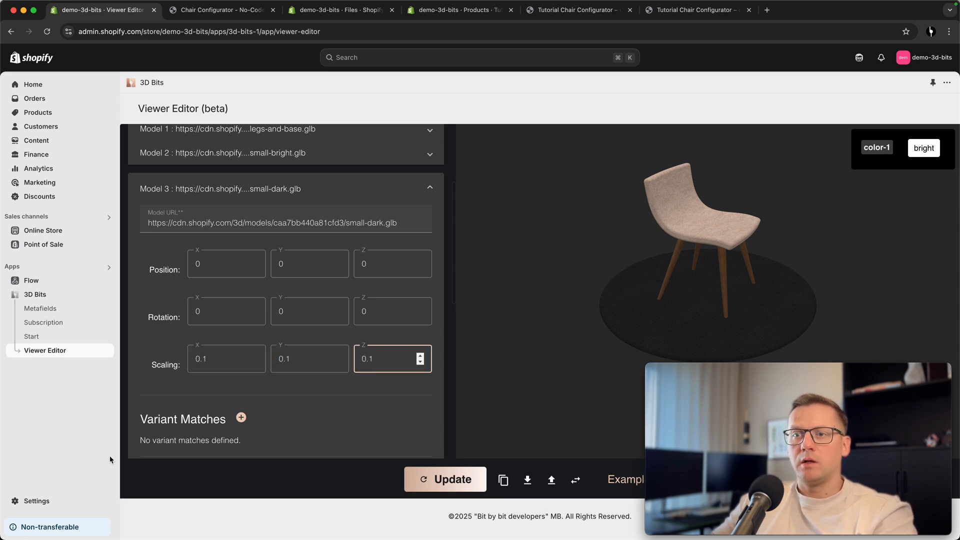
Add a variant match to Model 3 with the name color-1 and the value dark.
scroll(161, 429, "down", 1)
left_click(240, 389)
scroll(198, 392, "down", 5)
left_click(184, 302)
type("col")
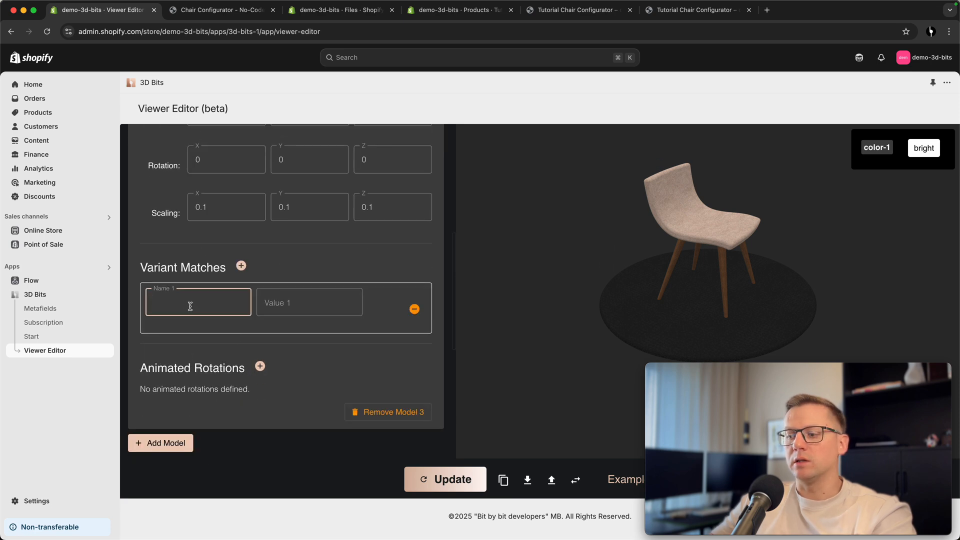
type("or-1")
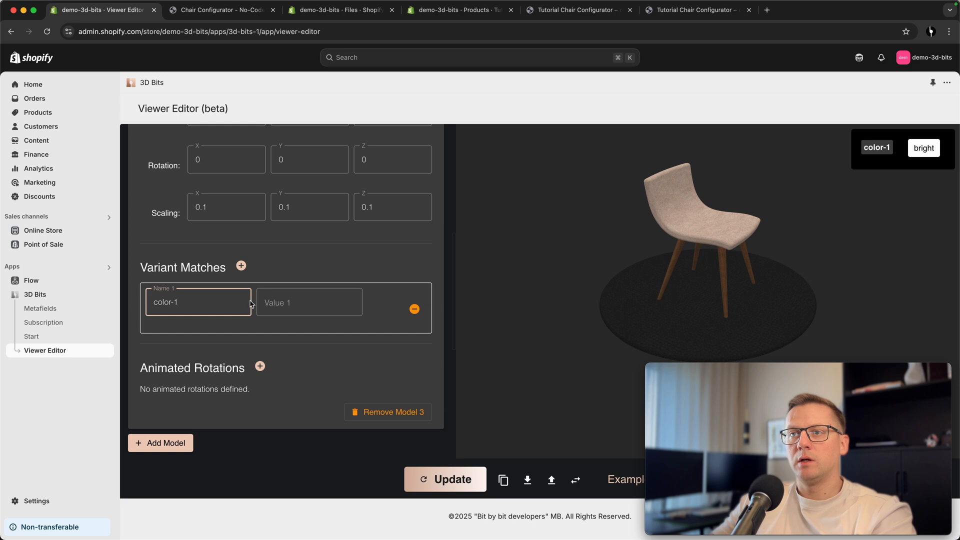
left_click(259, 305)
type("dark")
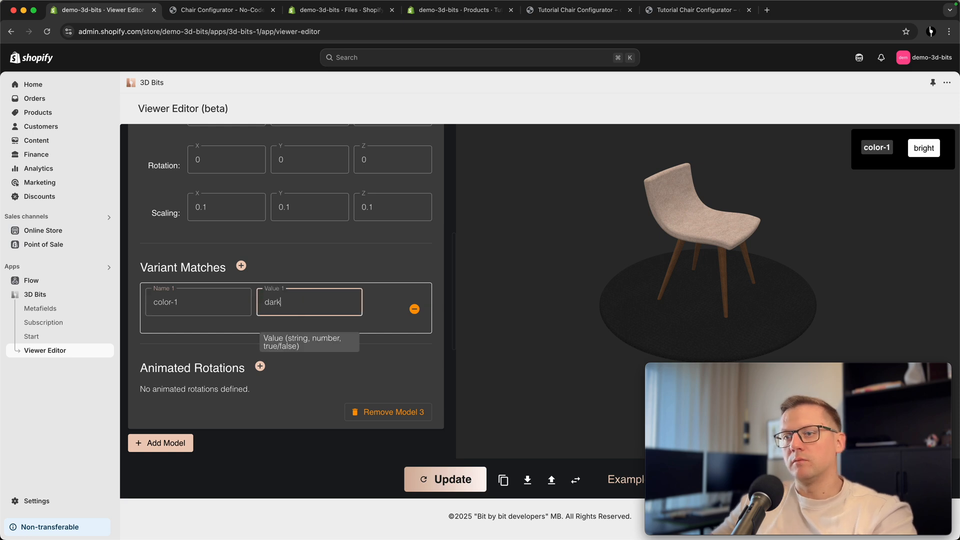
left_click(263, 404)
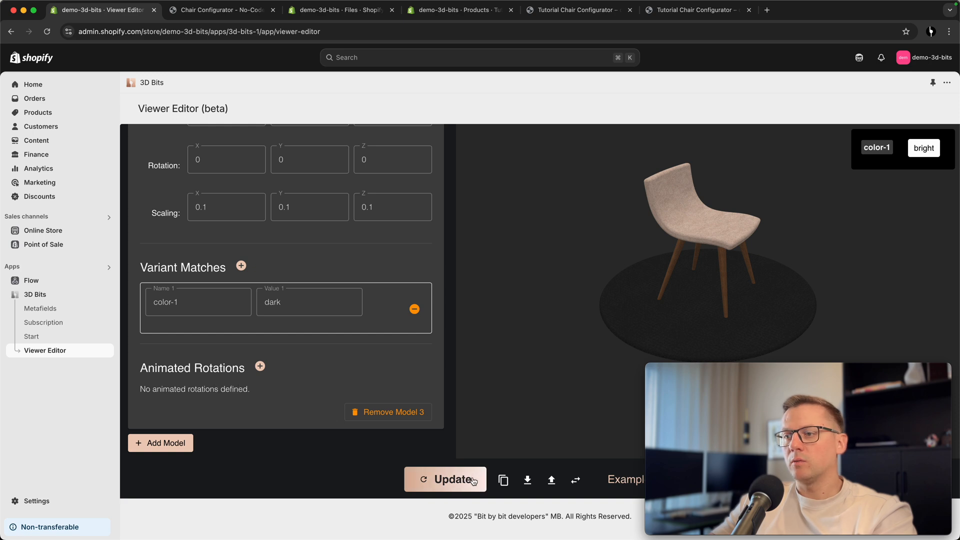
Update the 3D preview and test the color-1 variants by switching to dark and back to bright.
left_click(447, 480)
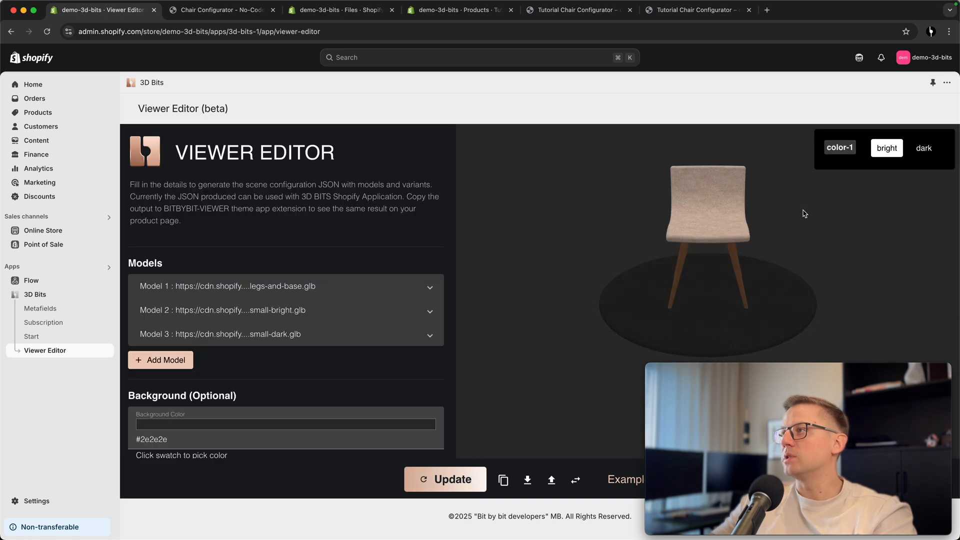
left_click(924, 153)
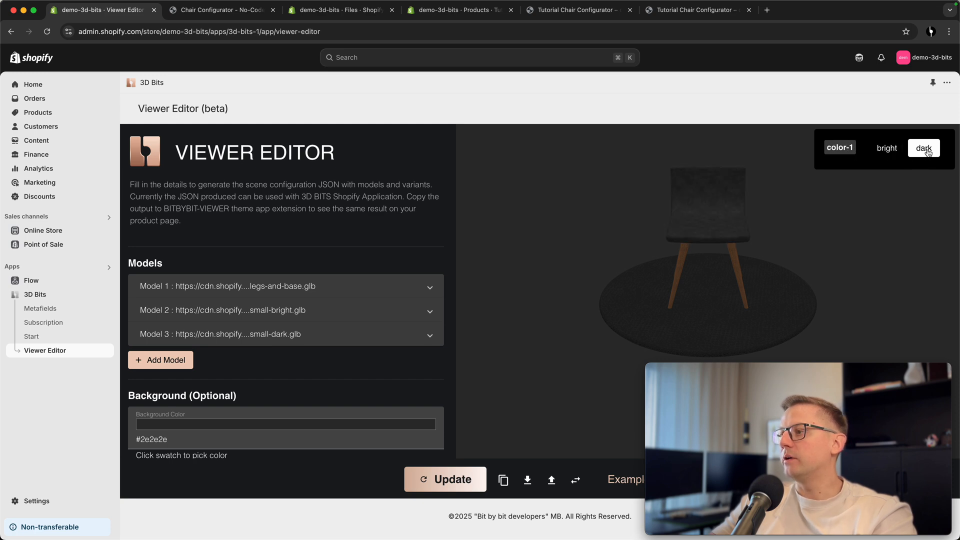
left_click_drag(771, 227, 678, 242)
scroll(717, 235, "up", 3)
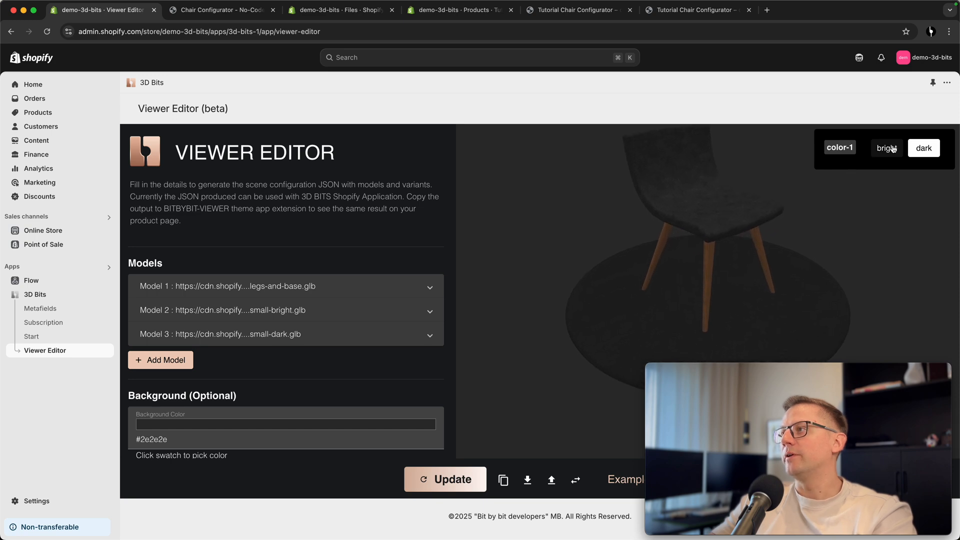
left_click(893, 149)
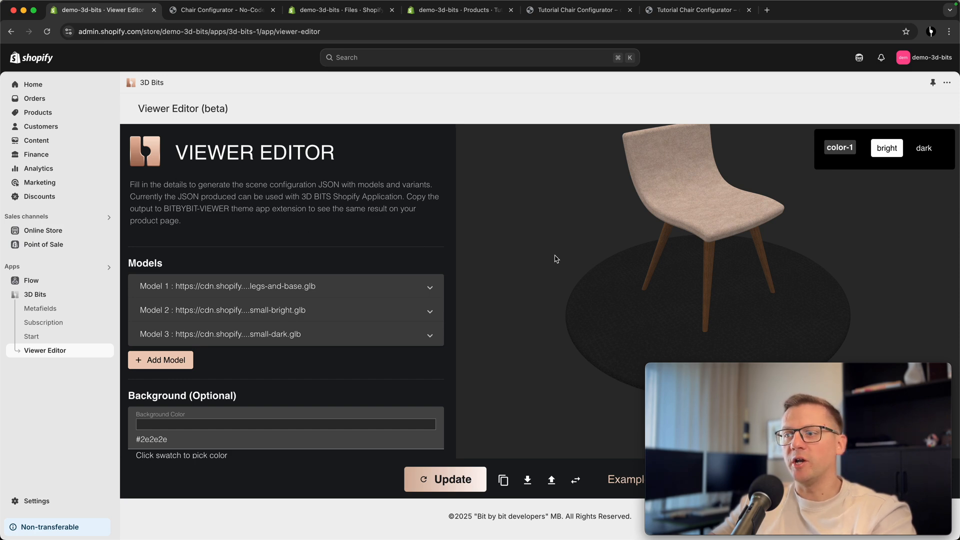
Download the current scene configuration as a backup file.
left_click(528, 480)
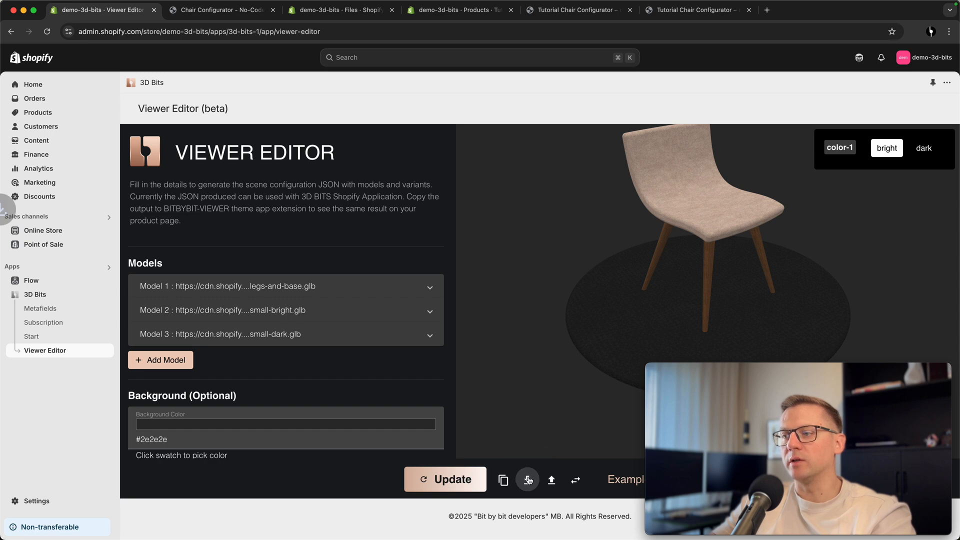
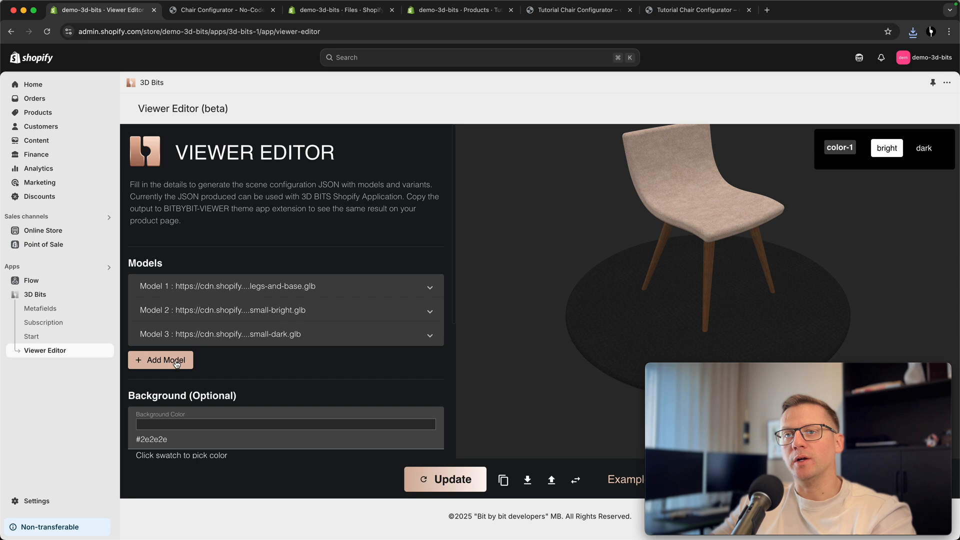
Add a fourth model and give it the large-bright file's link copied from the store's Files page as its URL.
left_click(340, 10)
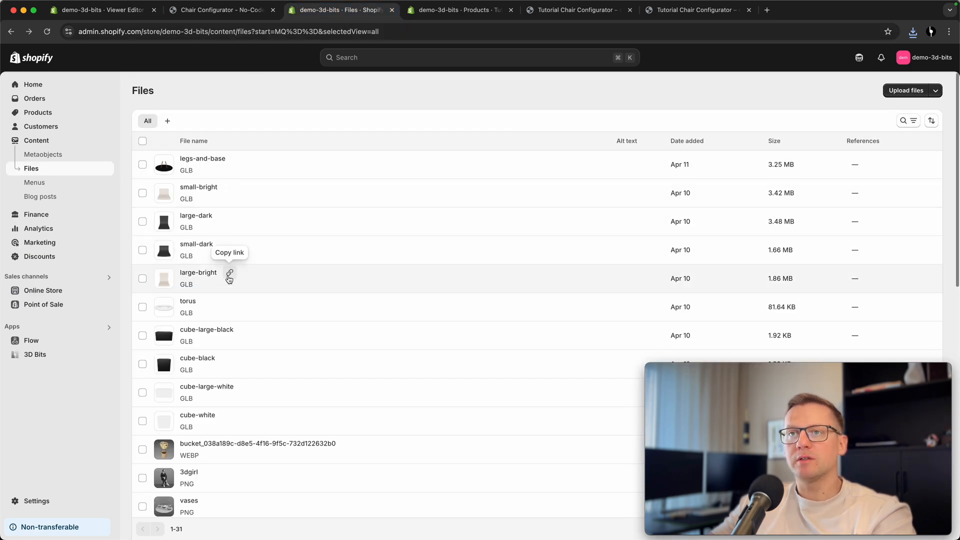
left_click(230, 274)
left_click(97, 10)
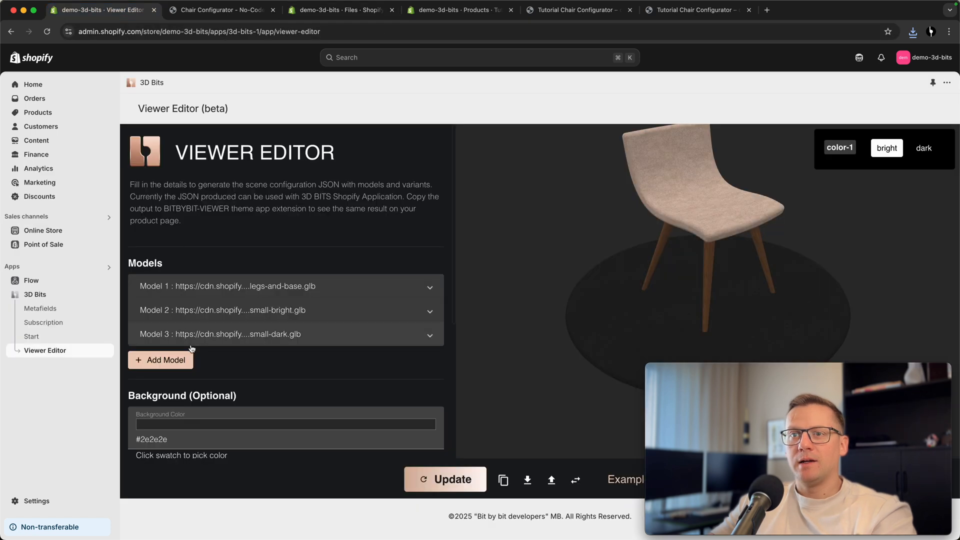
left_click(205, 360)
left_click(214, 398)
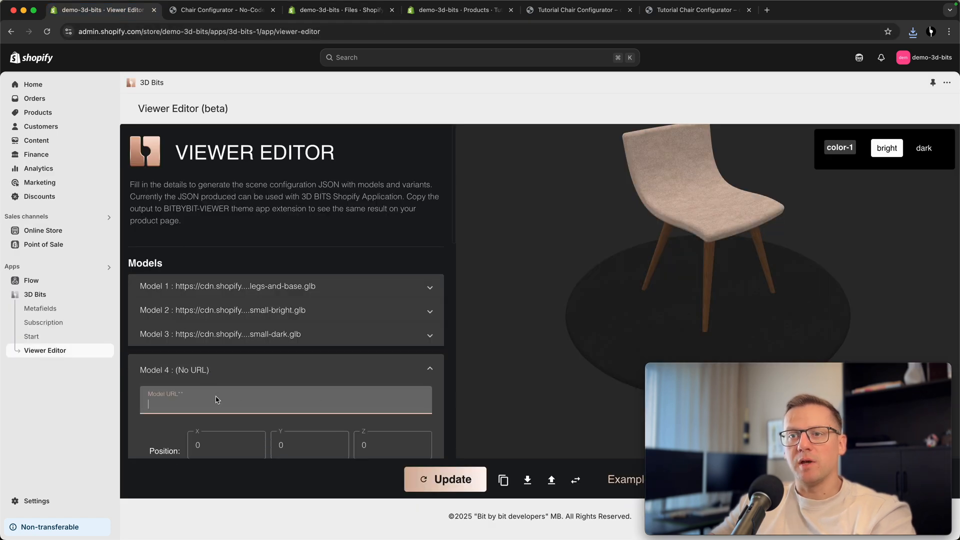
type("https://cdn.shopify.com/3d/models/50d4e63a28209fc4/large-bright.glb")
scroll(211, 366, "down", 2)
left_click(254, 282)
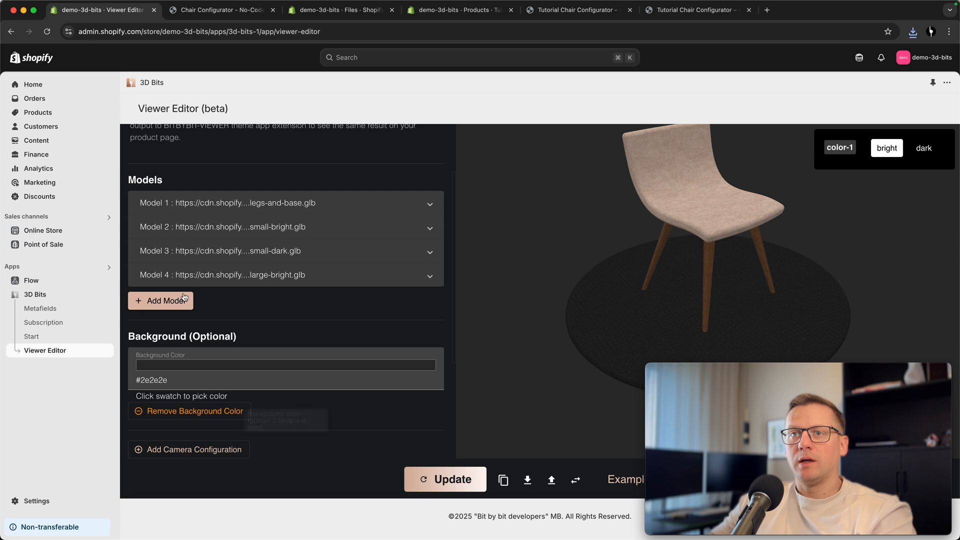
Set the large-bright model's X, Y and Z scaling to 0.1.
left_click(210, 284)
scroll(205, 350, "down", 3)
left_click(204, 357)
key("BackSpace")
type("0.1")
key("Tab")
type("0.1")
key("Tab")
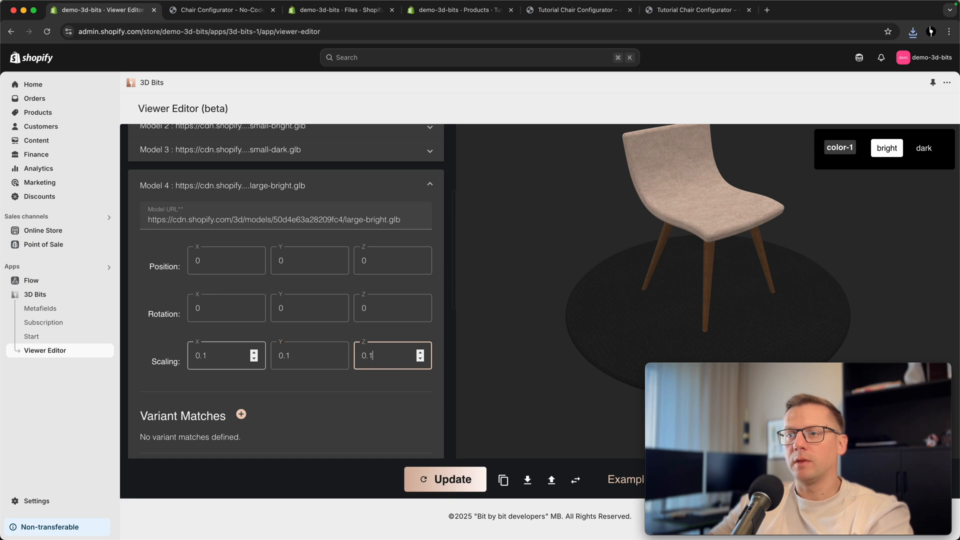
left_click(199, 431)
scroll(213, 402, "down", 2)
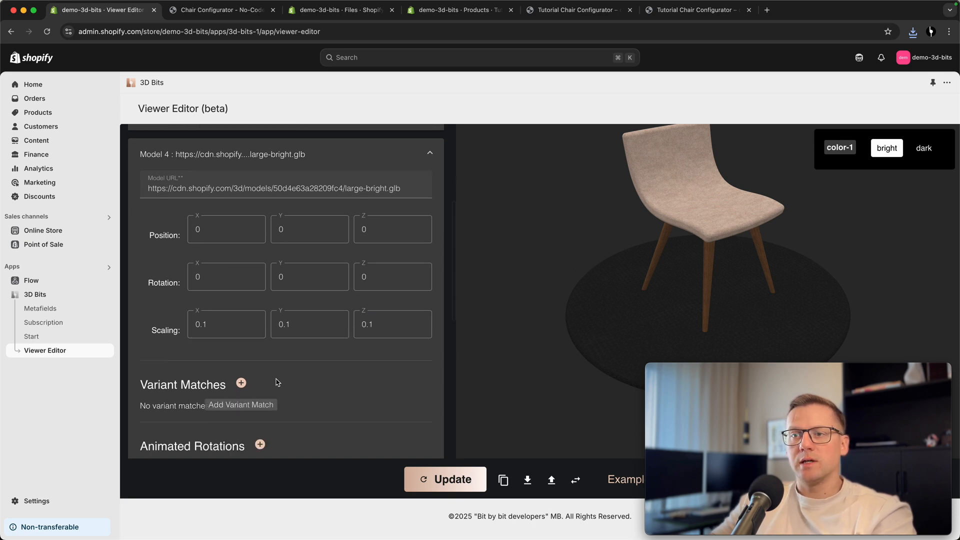
Add a variant match to the large-bright model with name size-2 and value L.
left_click(241, 383)
left_click(194, 416)
type("size-2")
left_click(272, 419)
type("S")
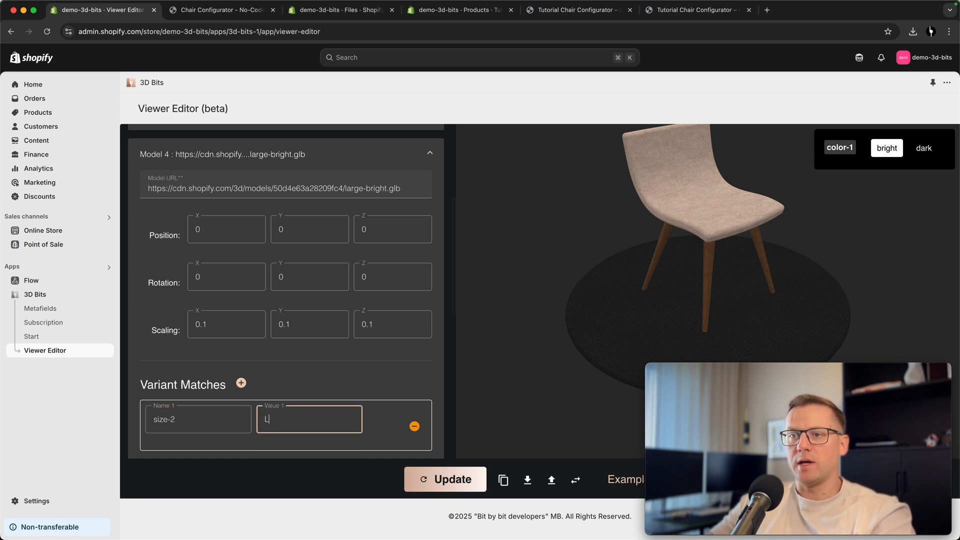
left_click(293, 376)
scroll(297, 370, "down", 1)
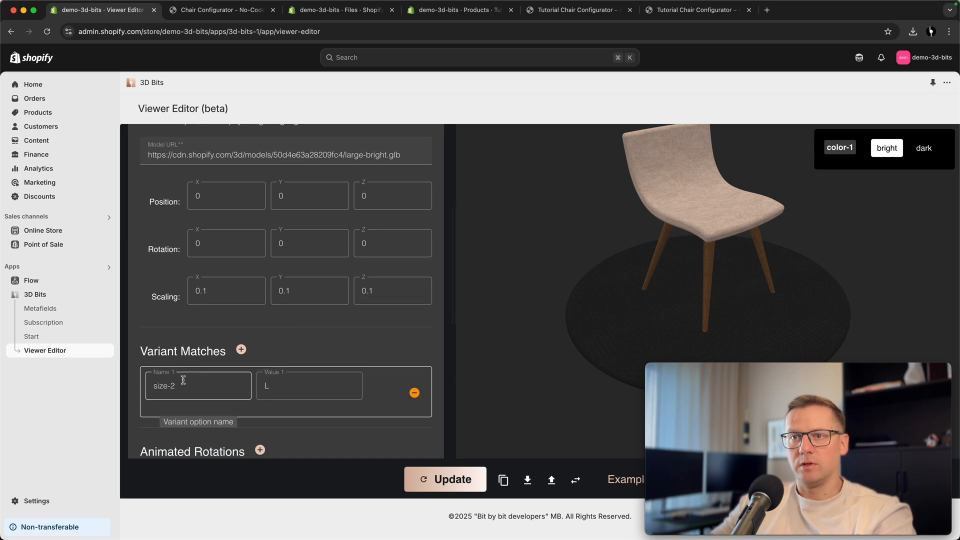
Add a second variant match to the large-bright model with name color-1 and value bright, and update the 3D preview.
left_click(241, 349)
left_click(196, 436)
type("c")
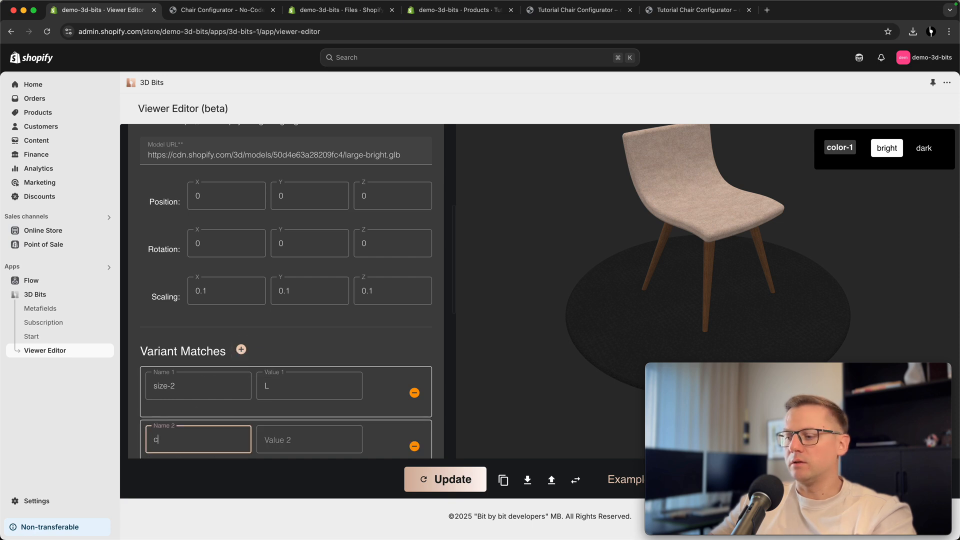
type("olor-1")
scroll(280, 418, "down", 1)
left_click(303, 412)
type("bri")
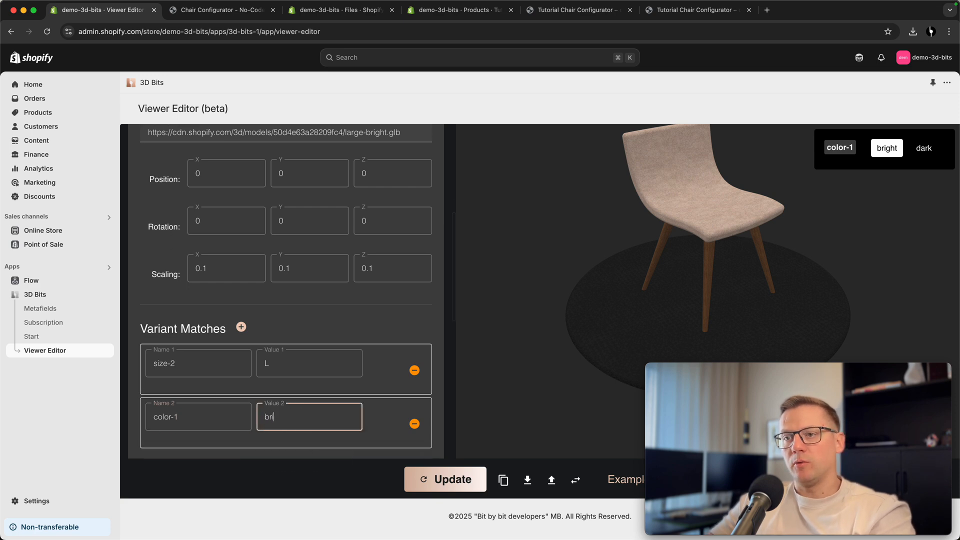
type("fght")
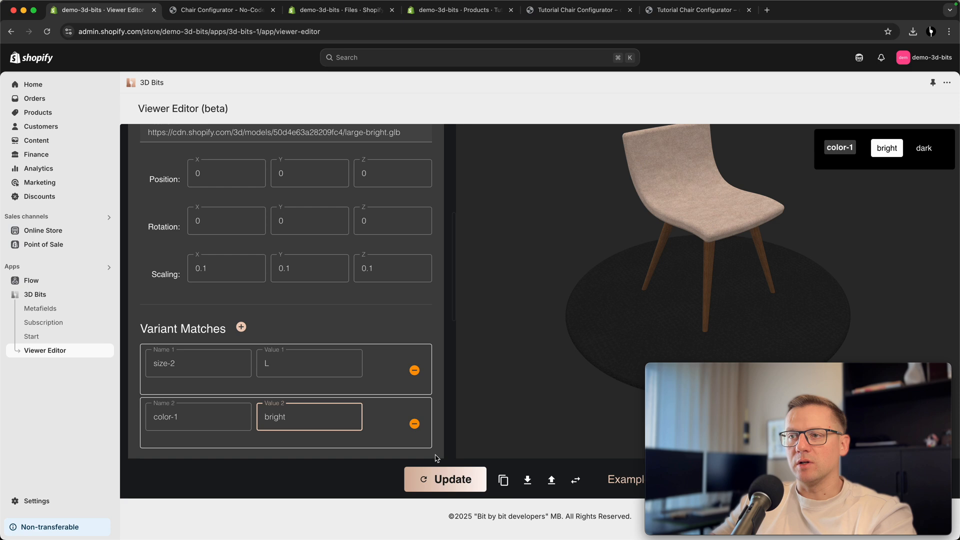
left_click(448, 479)
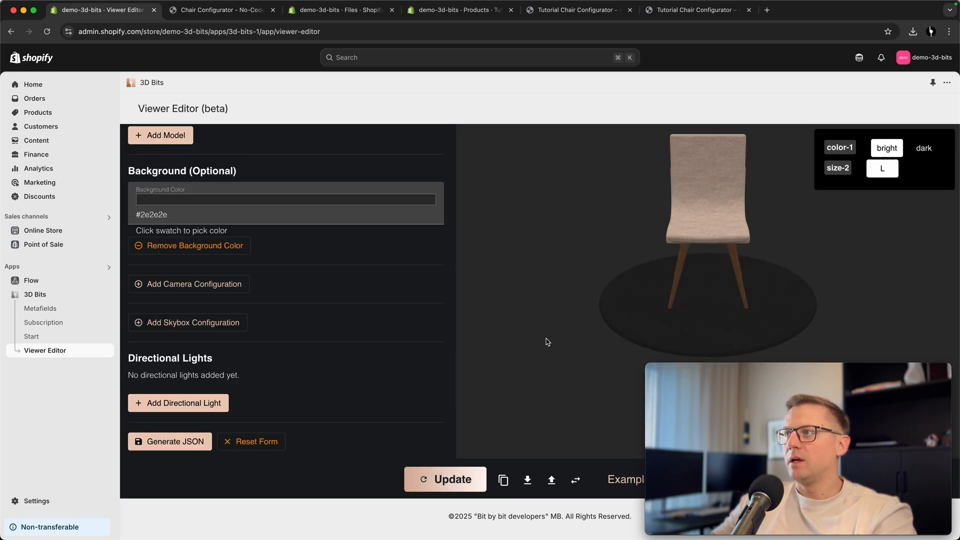
left_click_drag(713, 265, 664, 181)
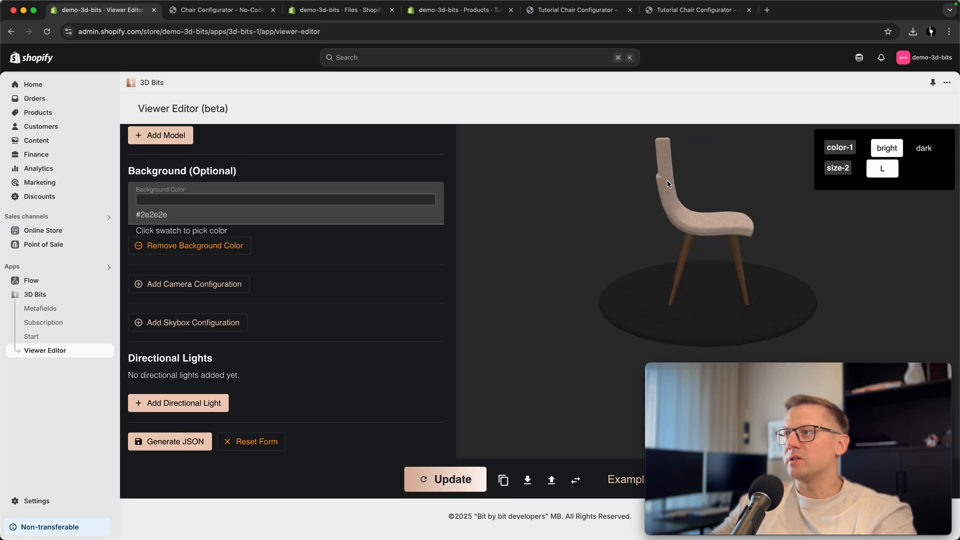
Add a second variant match to the small-bright model with name size-2 and value S.
scroll(393, 283, "up", 5)
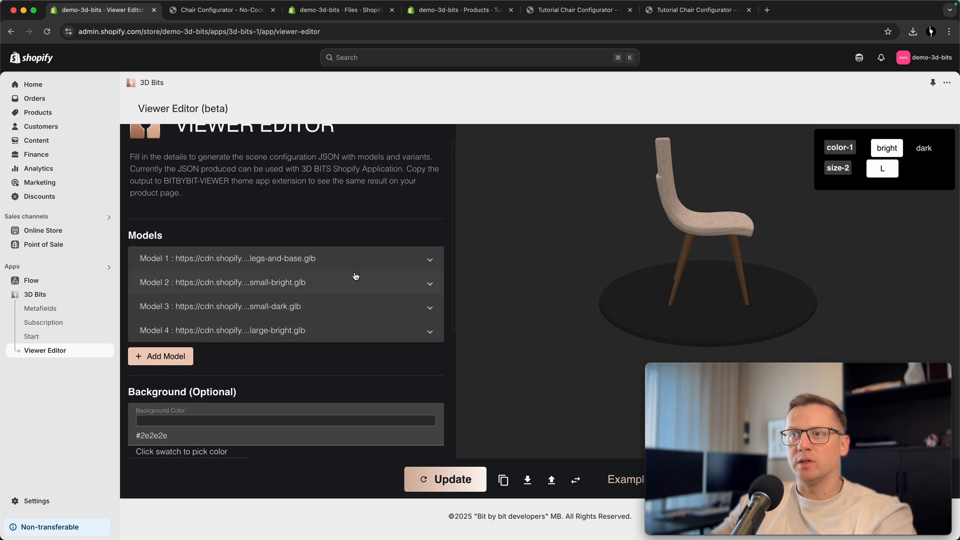
left_click(353, 285)
scroll(156, 355, "down", 2)
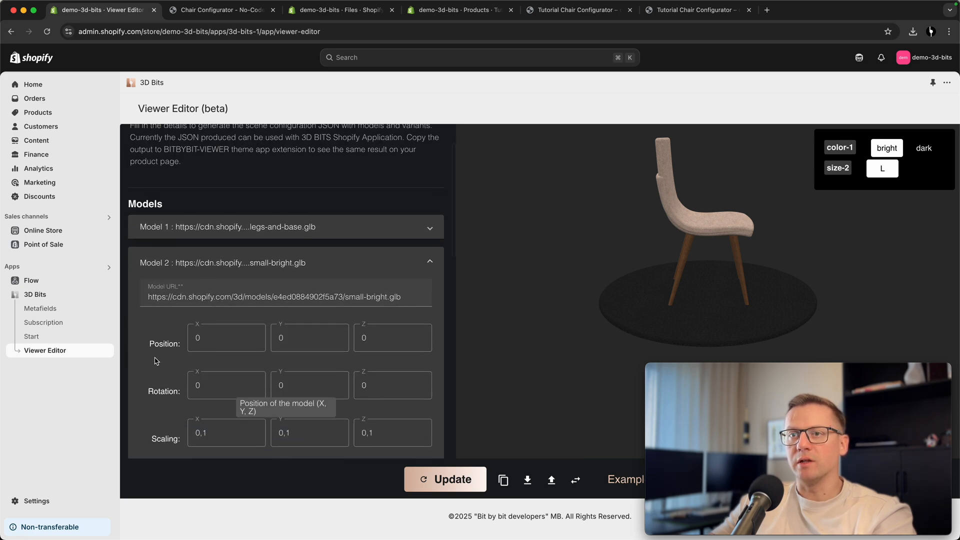
scroll(158, 353, "down", 4)
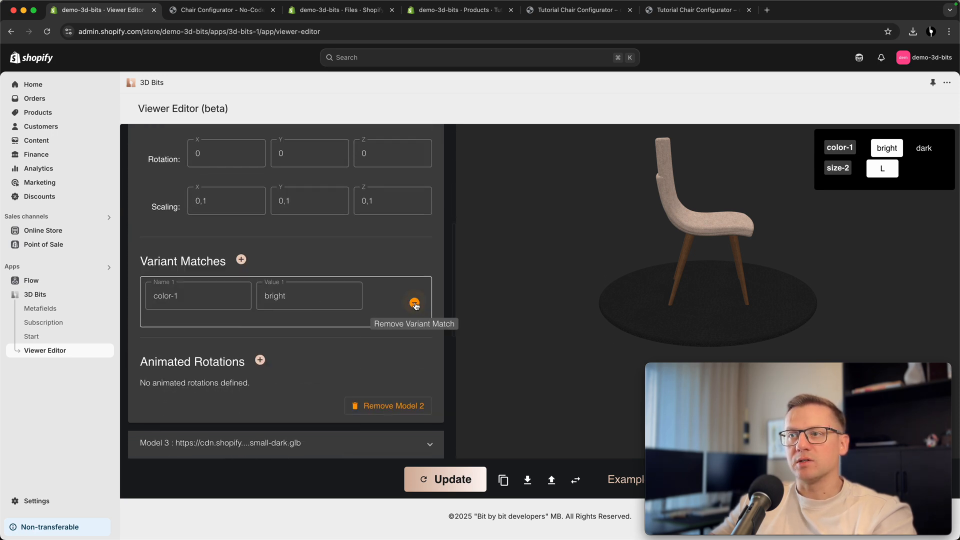
left_click(241, 259)
left_click(193, 347)
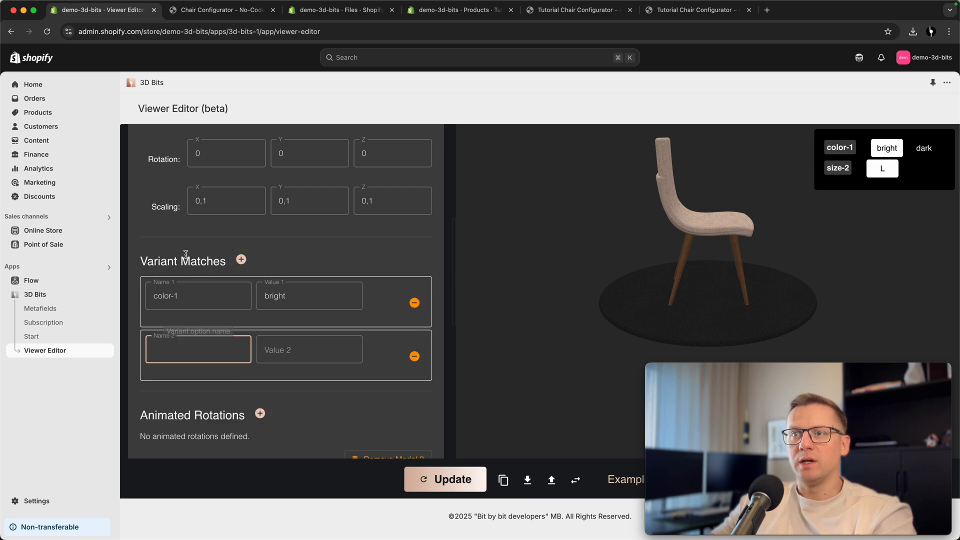
type("size-2")
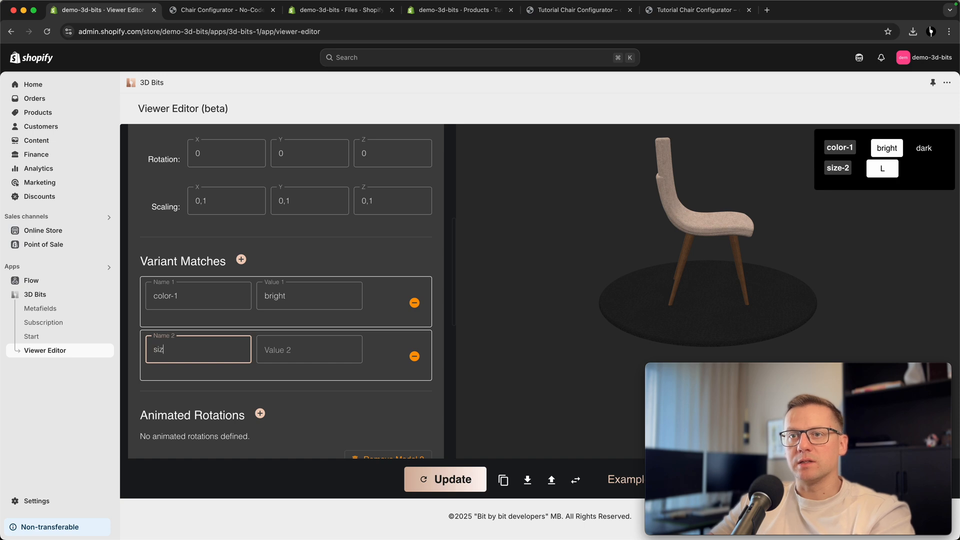
key("Tab")
left_click(161, 250)
Add a second variant match to the small-dark model with name size-2 and value S.
scroll(170, 250, "up", 3)
scroll(180, 245, "up", 2)
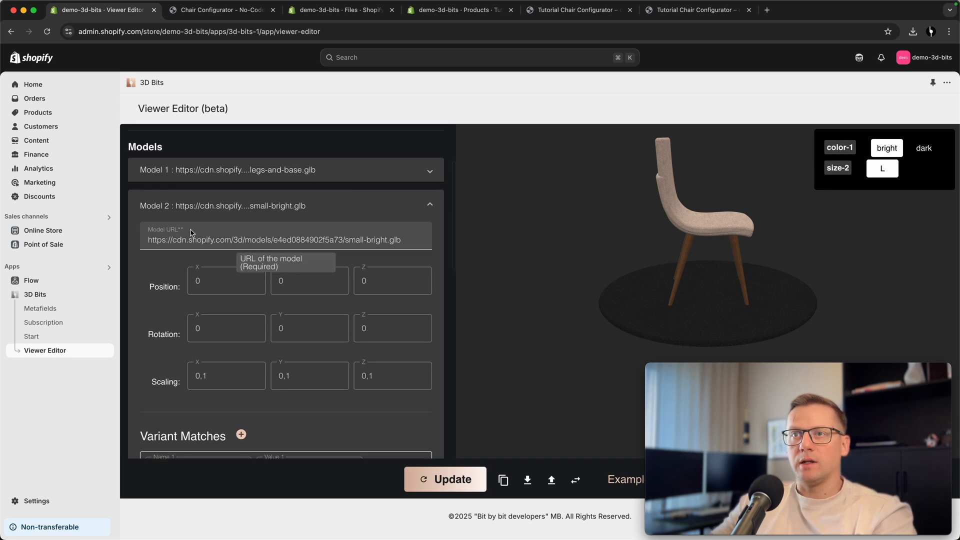
left_click(253, 205)
left_click(295, 219)
scroll(260, 350, "down", 4)
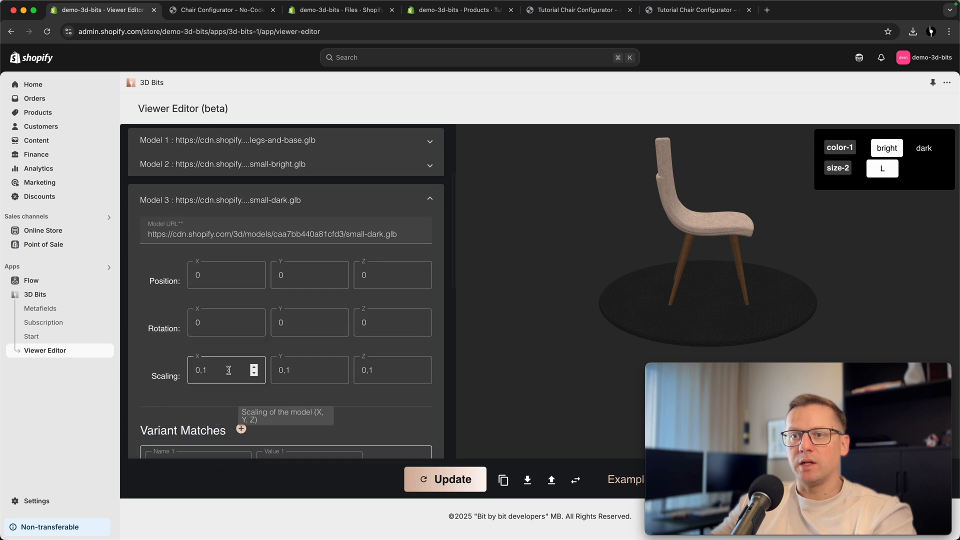
left_click(241, 367)
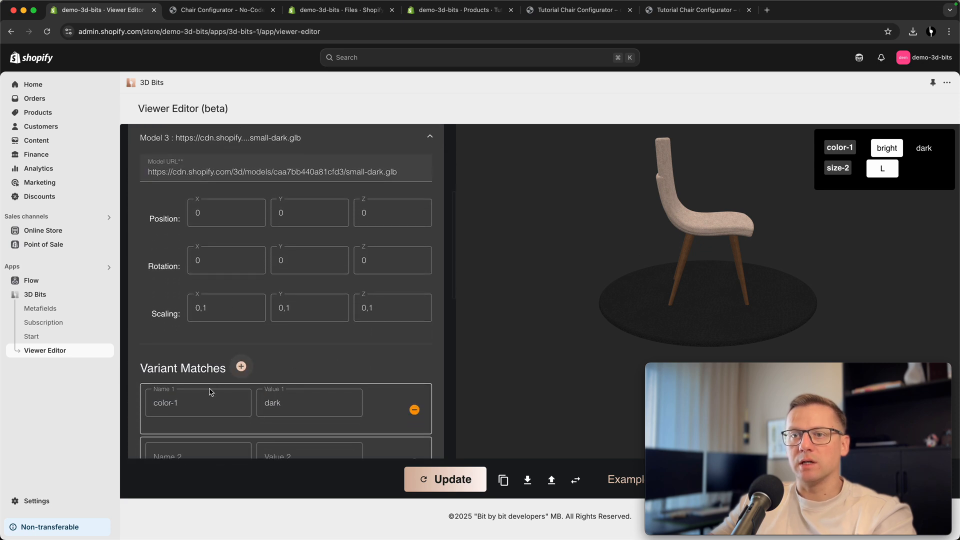
scroll(214, 398, "down", 1)
left_click(190, 433)
type("size-2")
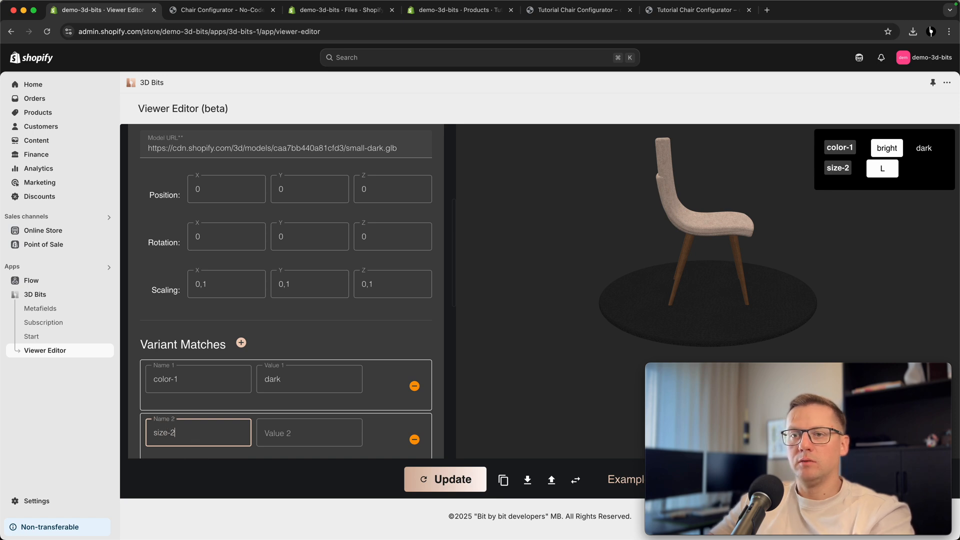
key("Tab")
type("S")
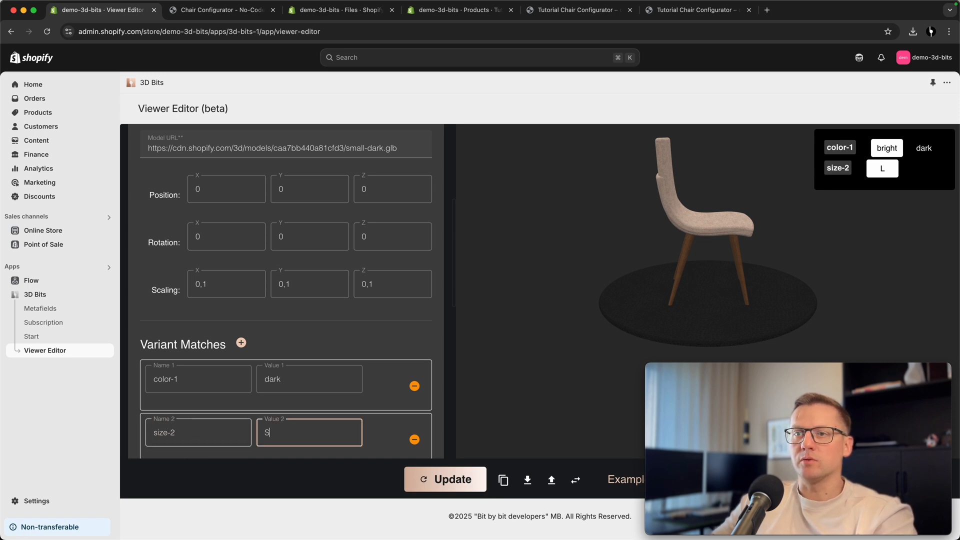
left_click(220, 330)
Update the 3D preview and test the variant combinations bright with L, dark with L, and dark with S.
left_click(440, 479)
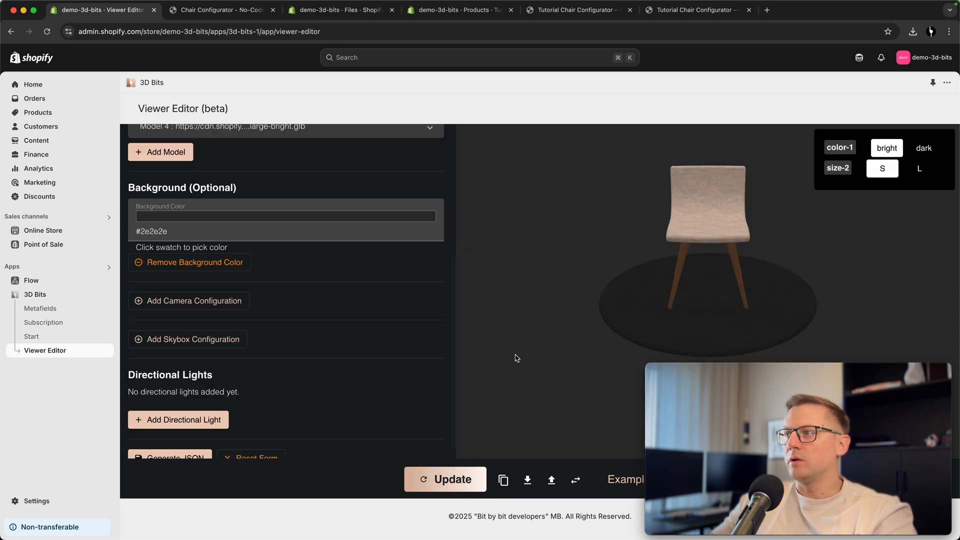
left_click(920, 170)
left_click_drag(797, 231, 651, 159)
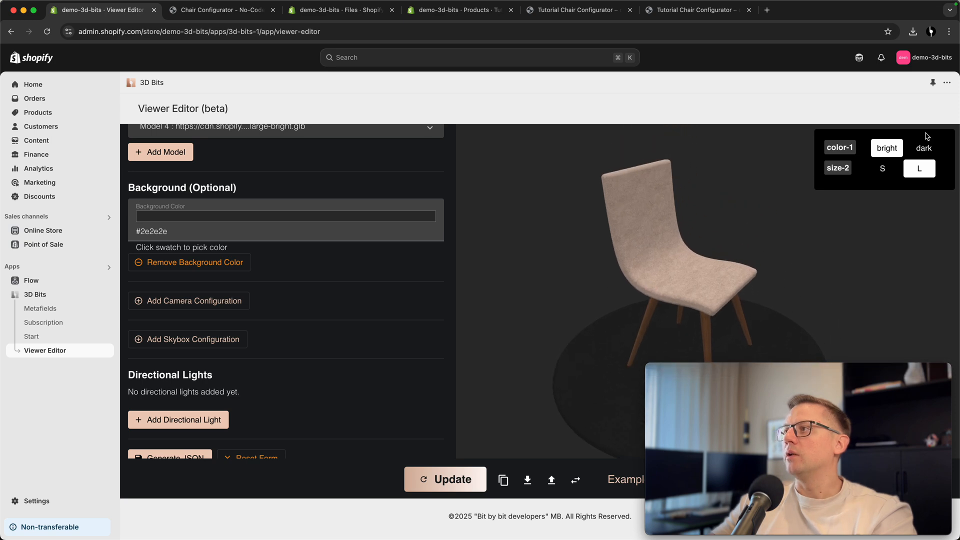
left_click(922, 150)
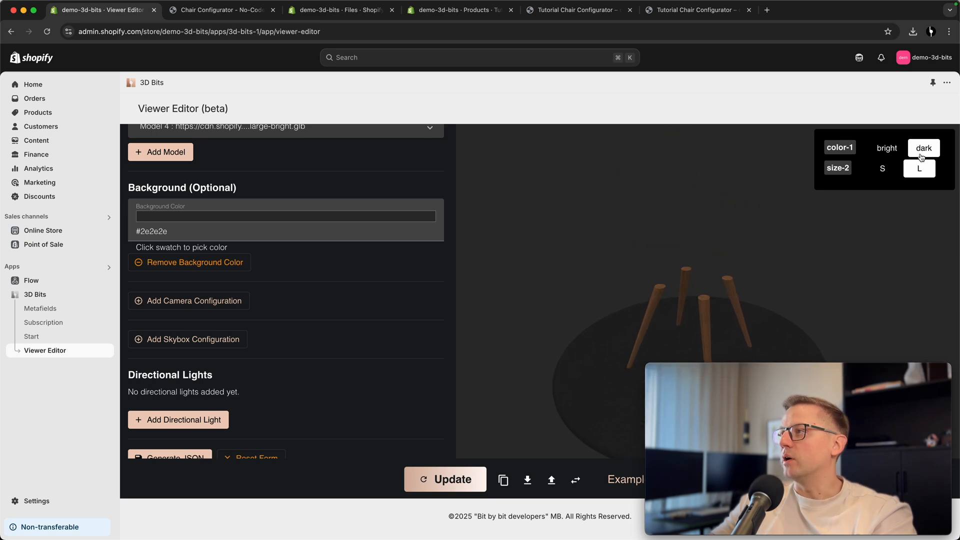
left_click(882, 170)
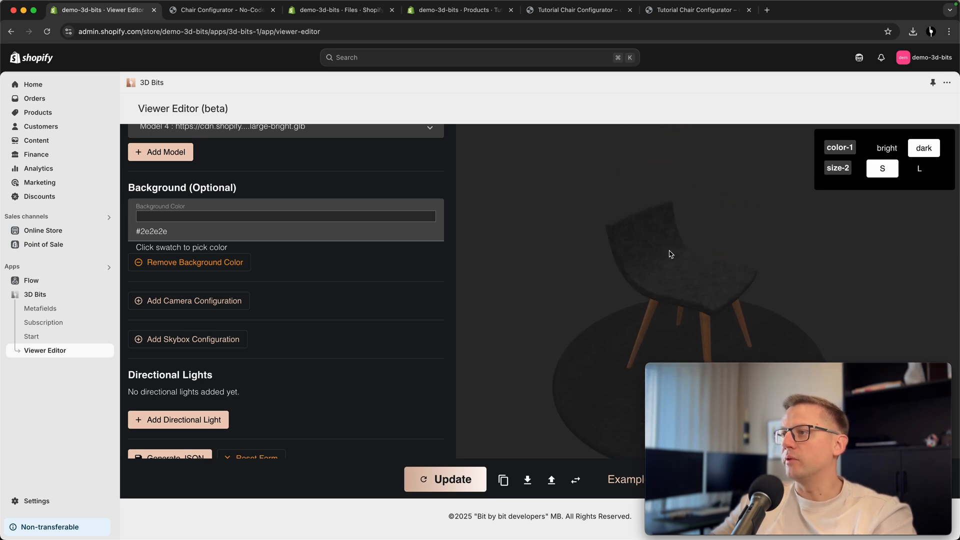
Add a fifth model and give it the large-dark file's link copied from the store's Files page as its URL.
scroll(350, 235, "up", 5)
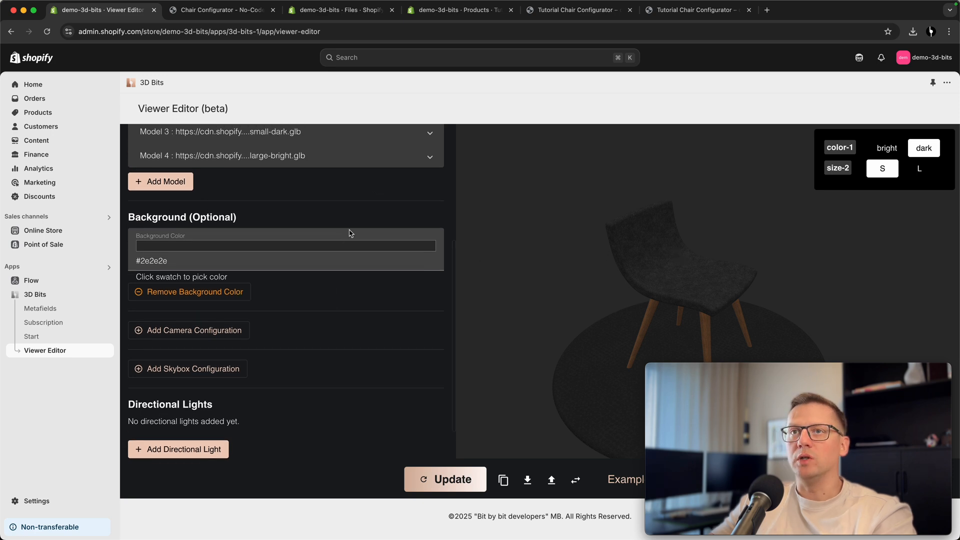
left_click(166, 368)
scroll(235, 360, "down", 1)
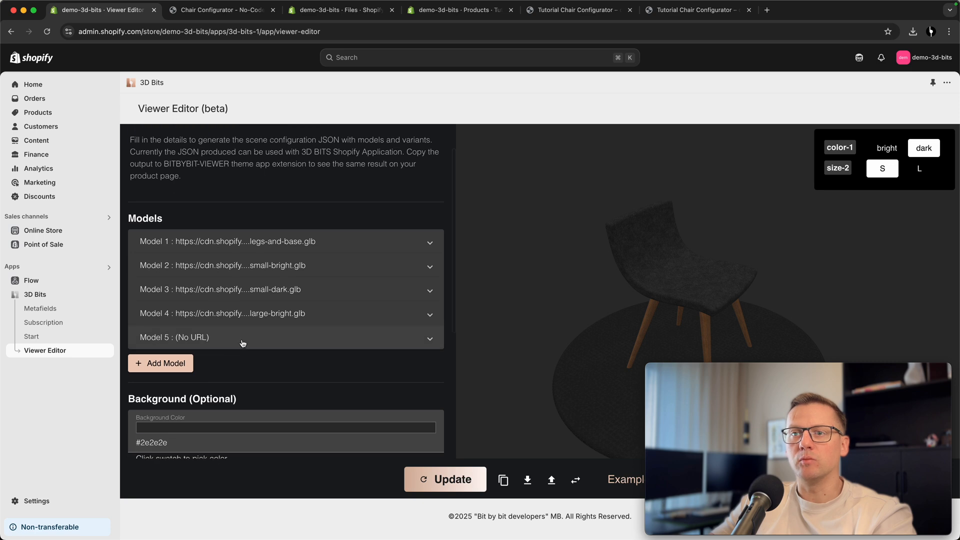
left_click(340, 10)
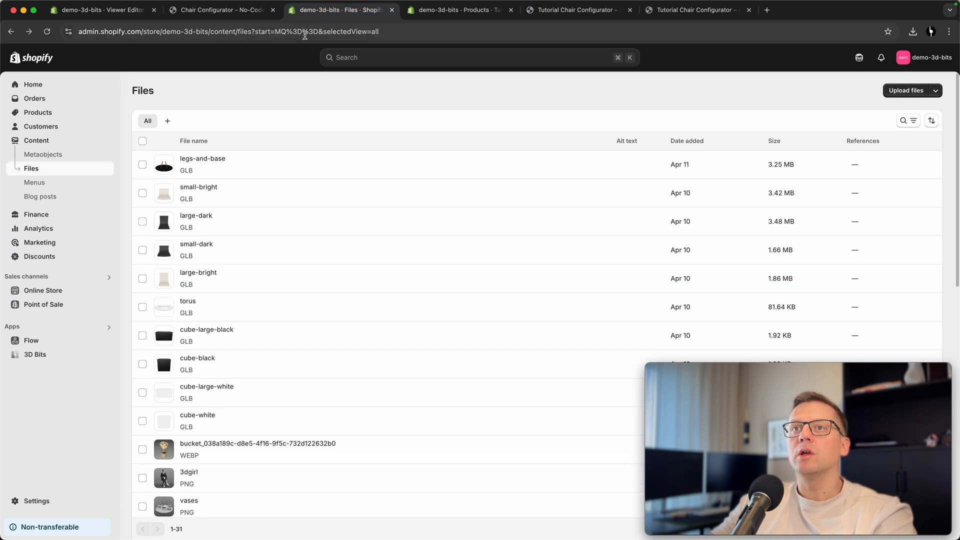
left_click(224, 216)
left_click(124, 14)
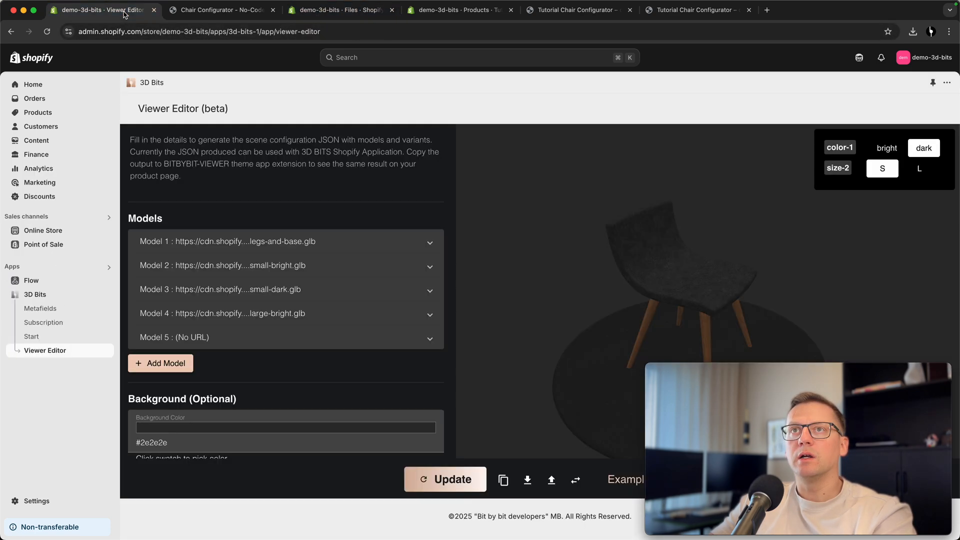
left_click(240, 345)
left_click(229, 376)
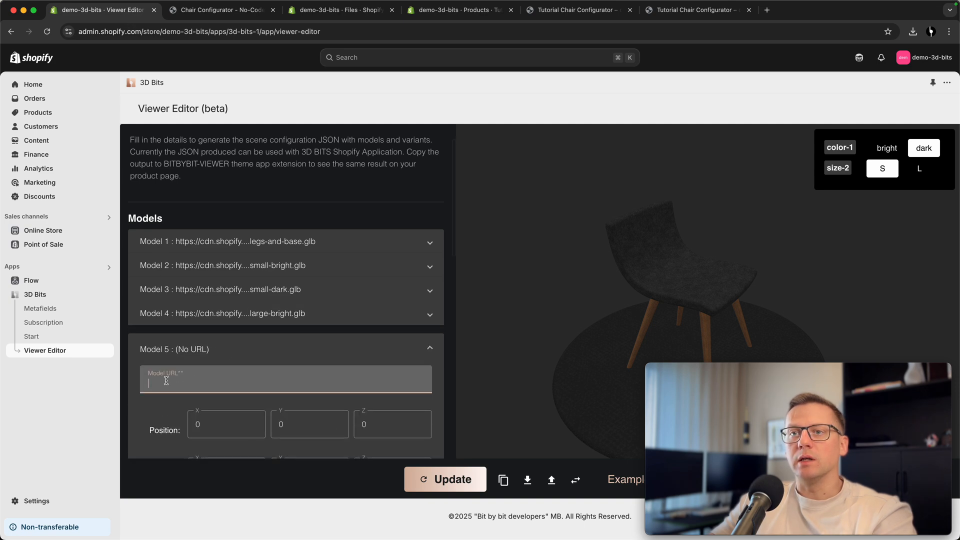
type("https://cdn.shopify.com/3d/models/d6564d66ef2f03aa/large-dark.glb")
Set the large-dark model's X, Y and Z scaling to 0.1.
scroll(195, 337, "down", 3)
left_click(214, 358)
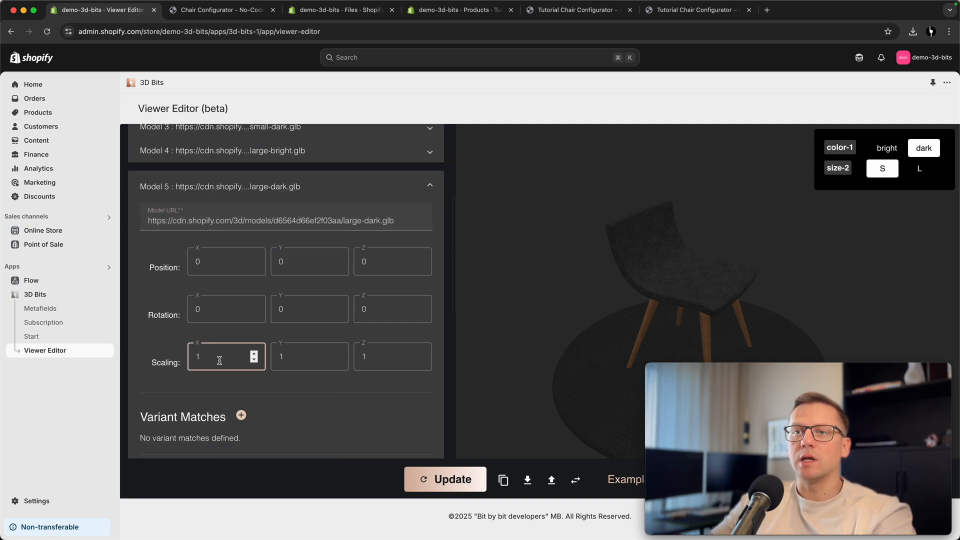
key("BackSpace")
type("0.")
key("Tab")
left_click(216, 355)
type("1")
left_click(295, 357)
key("BackSpace")
type("0")
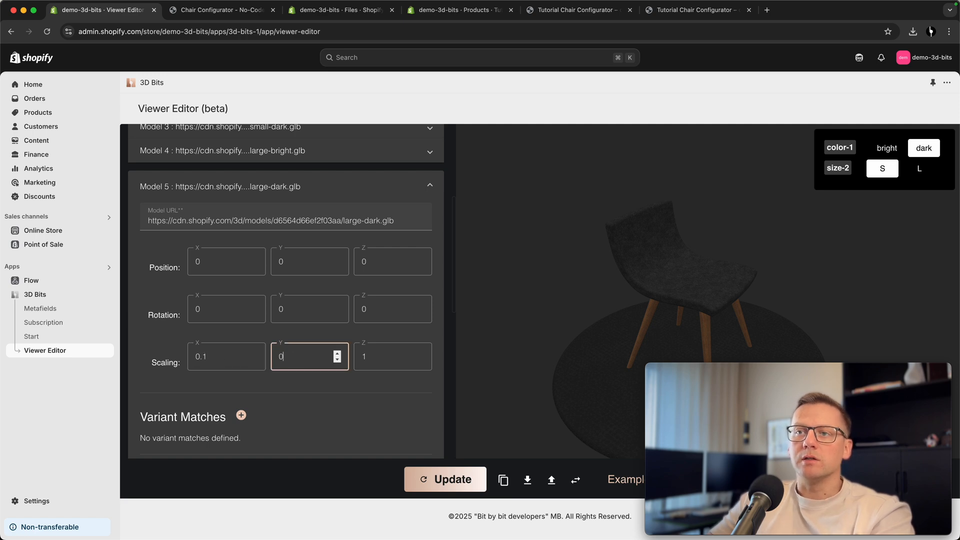
type(".1")
key("Tab")
type("0.1")
left_click(159, 359)
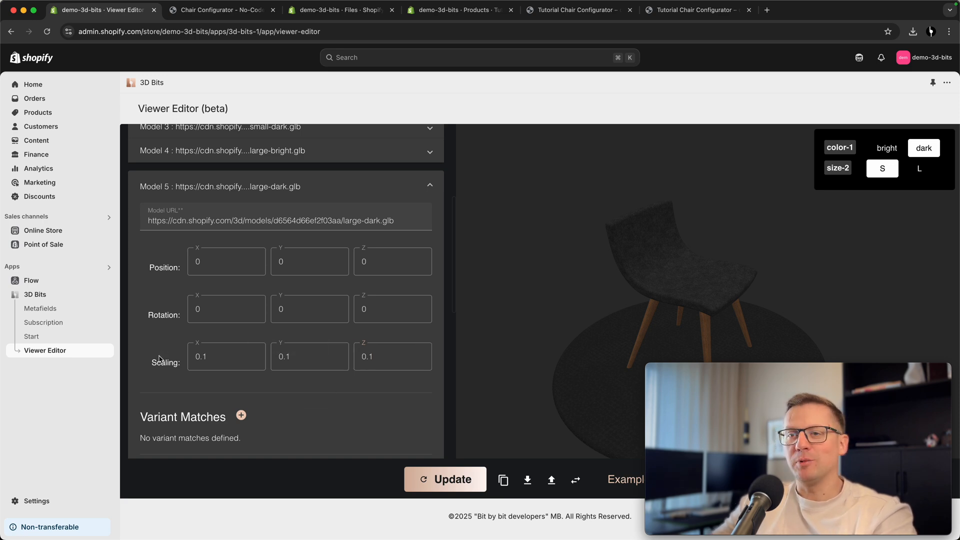
Add a variant match to the large-dark model with name color-1 and value dark.
scroll(161, 360, "down", 1)
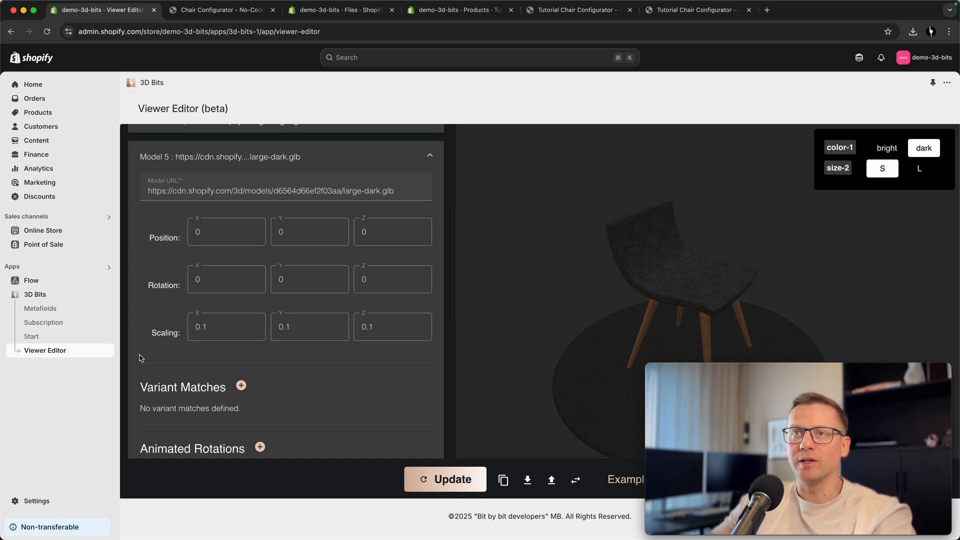
scroll(140, 359, "down", 4)
left_click(240, 262)
left_click(190, 302)
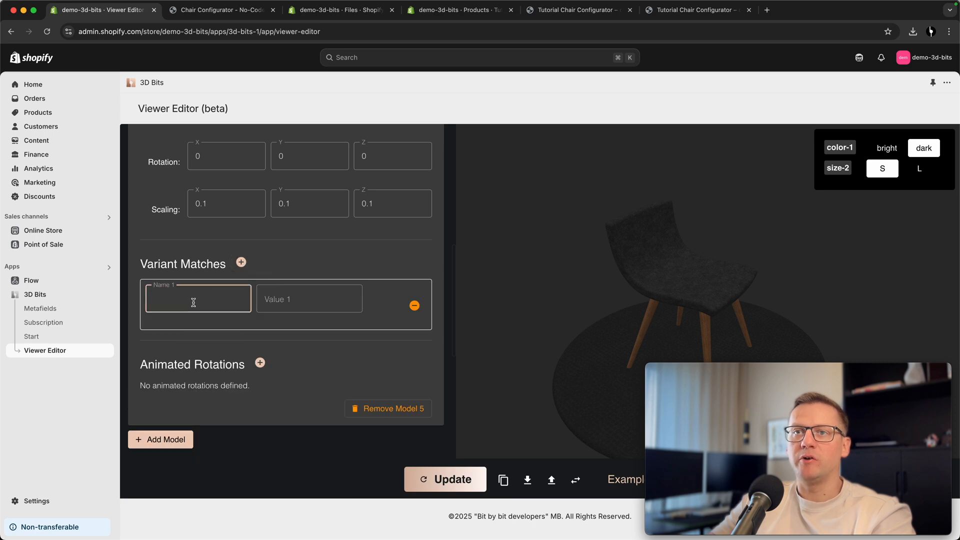
key("Tab")
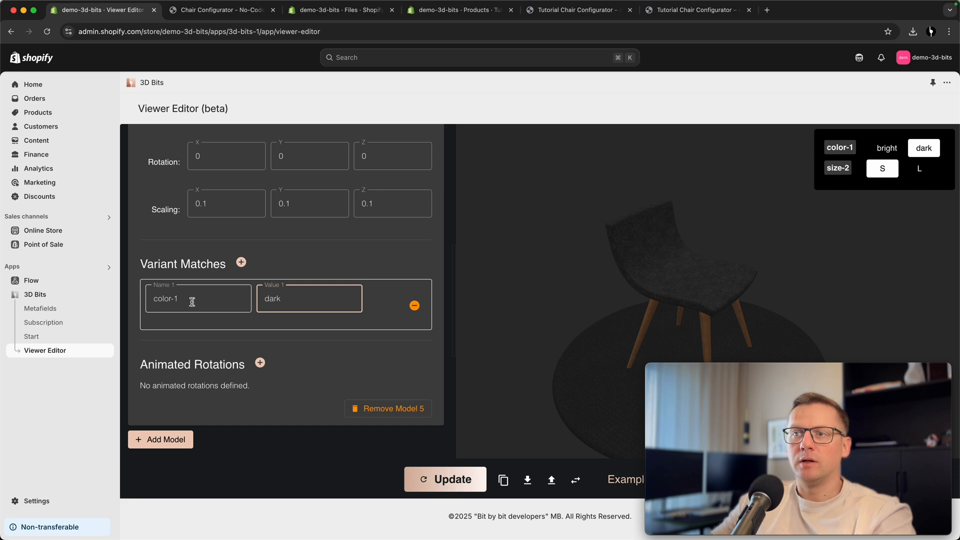
Add a second variant match to the large-dark model for the size-2 option and update the 3D preview.
left_click(241, 262)
left_click(182, 351)
type("size-2")
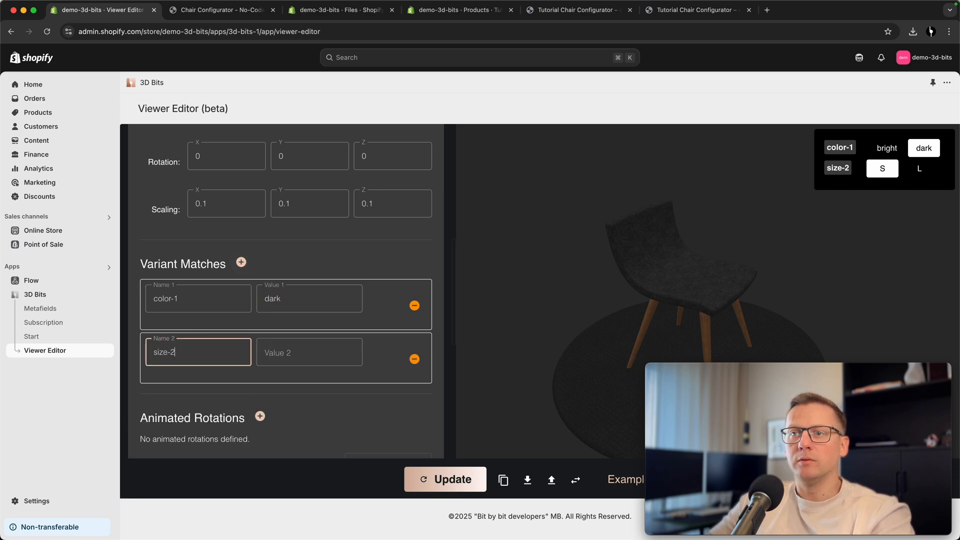
key("Tab")
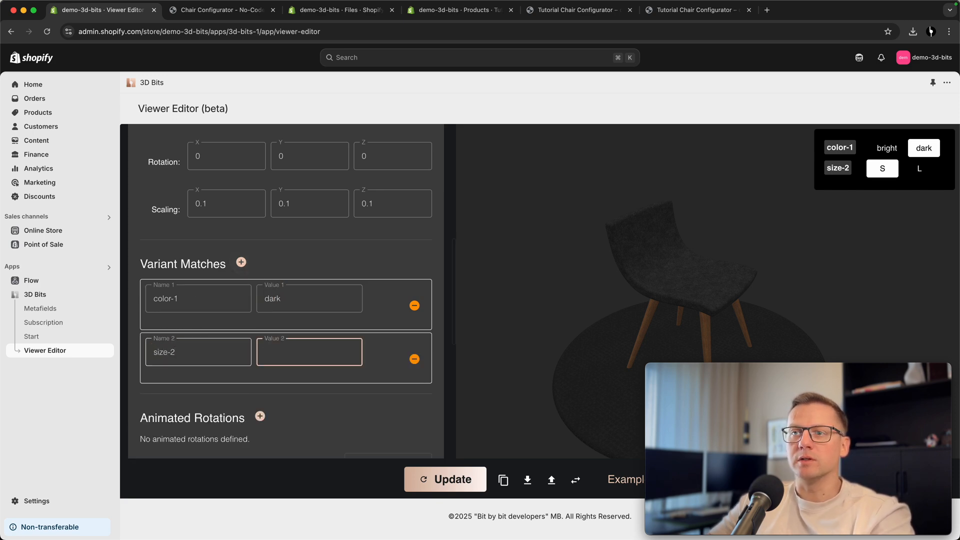
left_click(228, 415)
left_click(433, 479)
left_click_drag(713, 250, 751, 246)
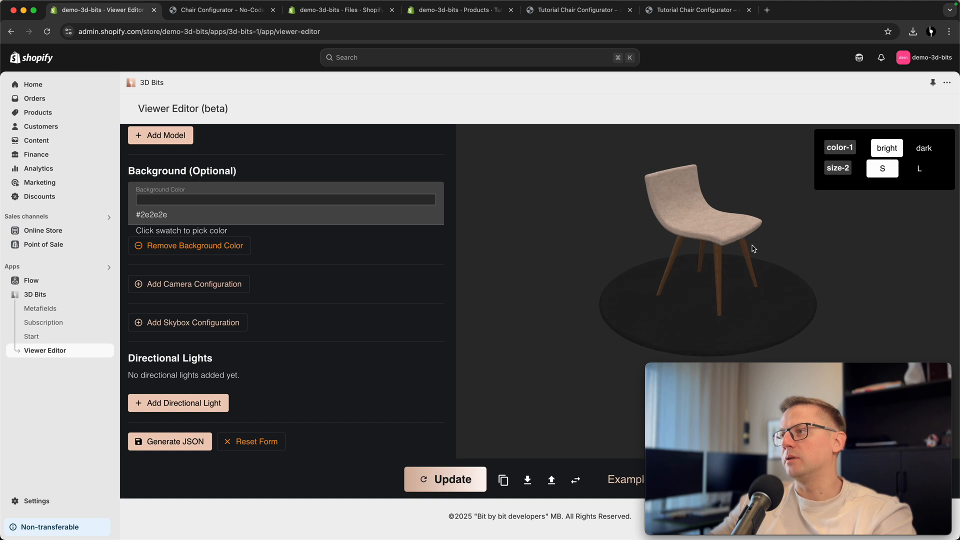
Test the color-1 and size-2 options in the 3D preview, switching between bright and dark and between S and L.
left_click(920, 169)
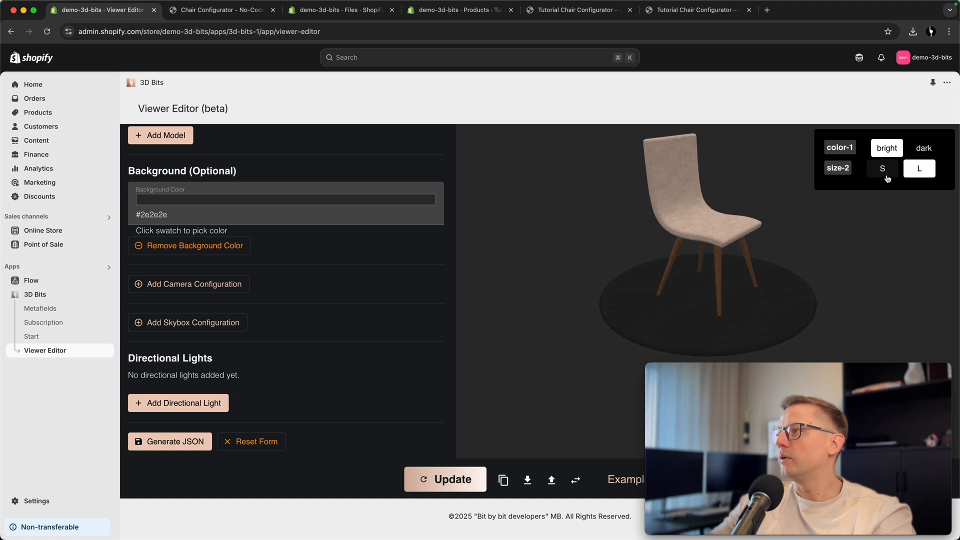
left_click(922, 151)
left_click(882, 169)
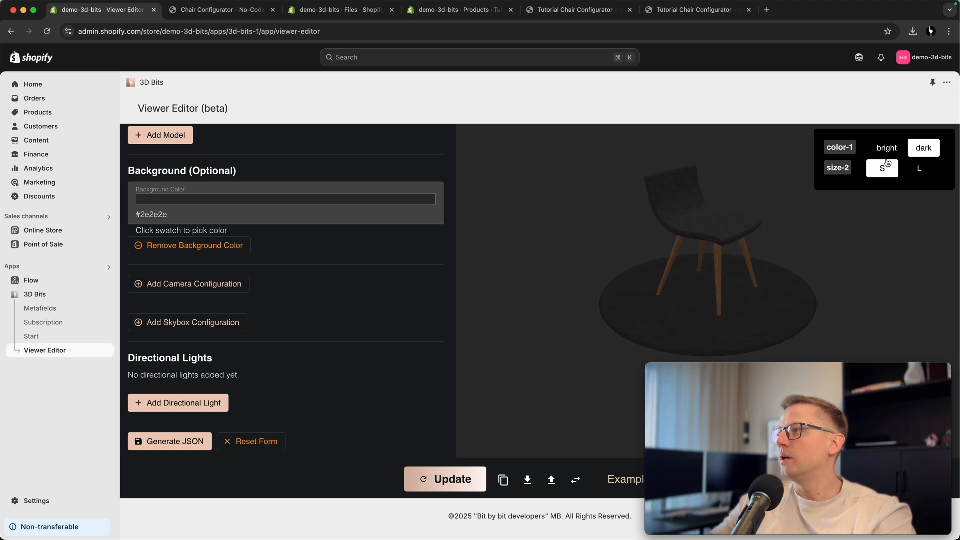
left_click(887, 149)
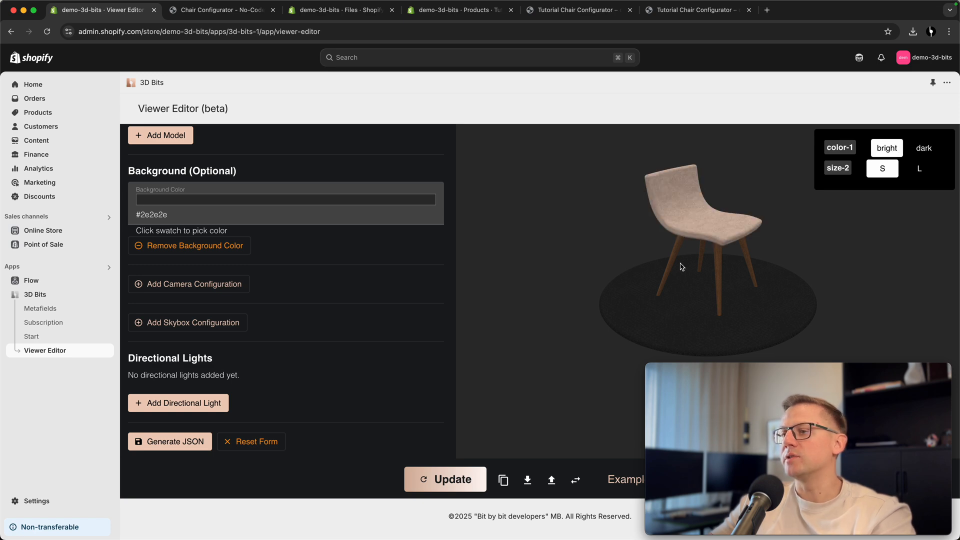
Copy the scene JSON, replace the Tutorial Chair Configurator product's 3D Bits Scene Config metafield with it, and save the product.
left_click(503, 481)
left_click(461, 10)
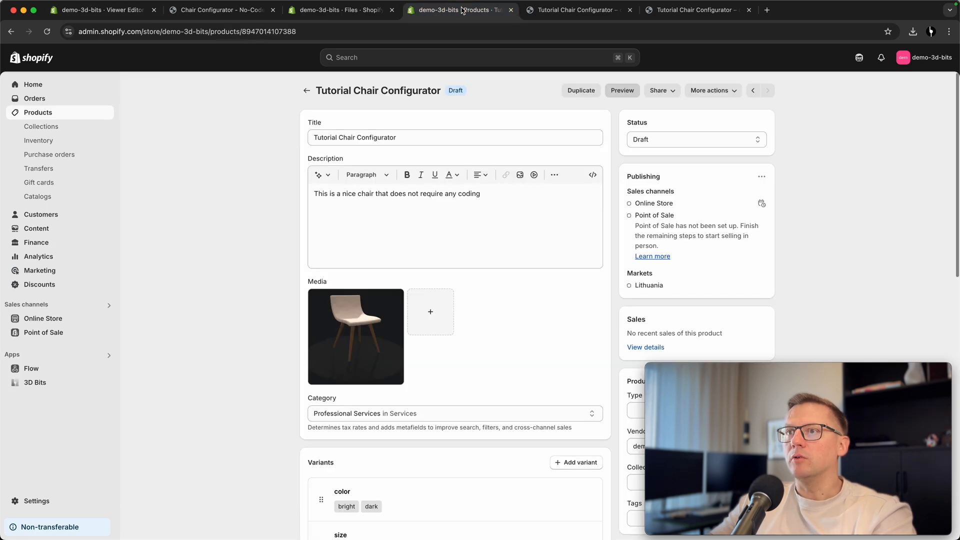
scroll(206, 264, "down", 9)
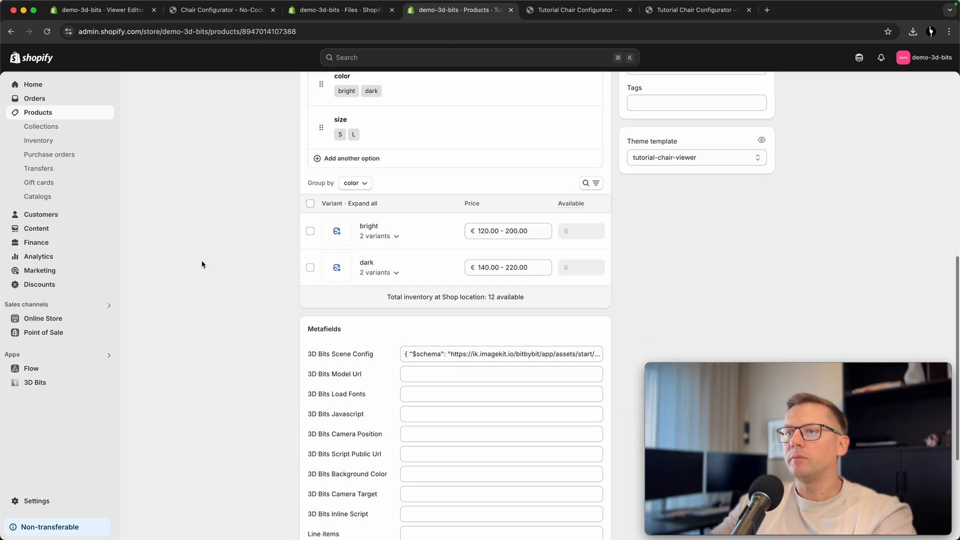
left_click(477, 336)
key("super+a")
key("super+v")
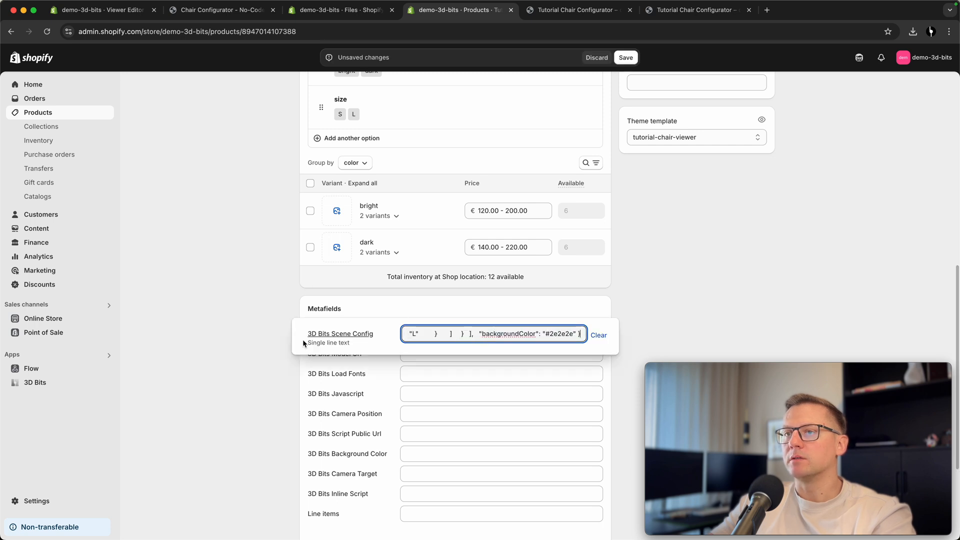
left_click(625, 57)
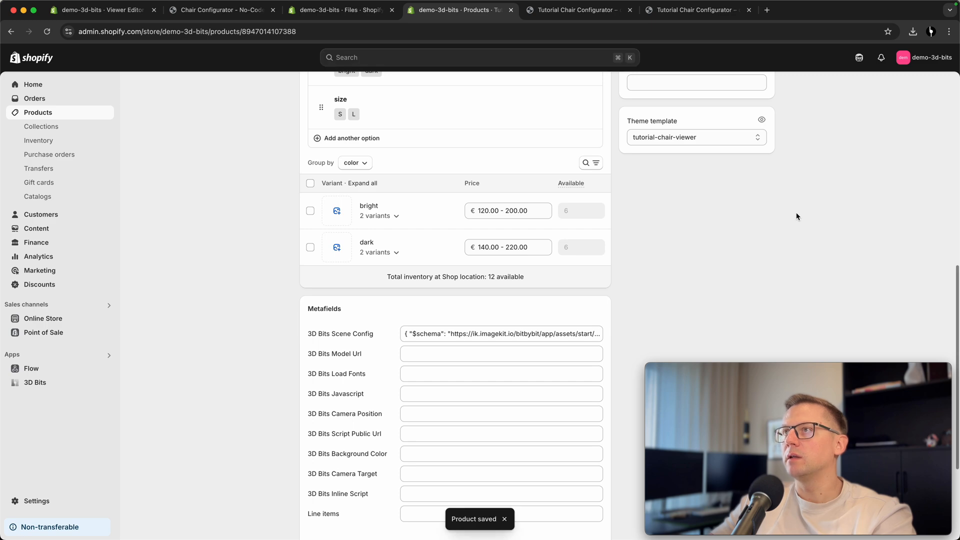
Open the product's storefront preview, reload the page and view the chair from an angle.
scroll(797, 216, "up", 10)
left_click(621, 91)
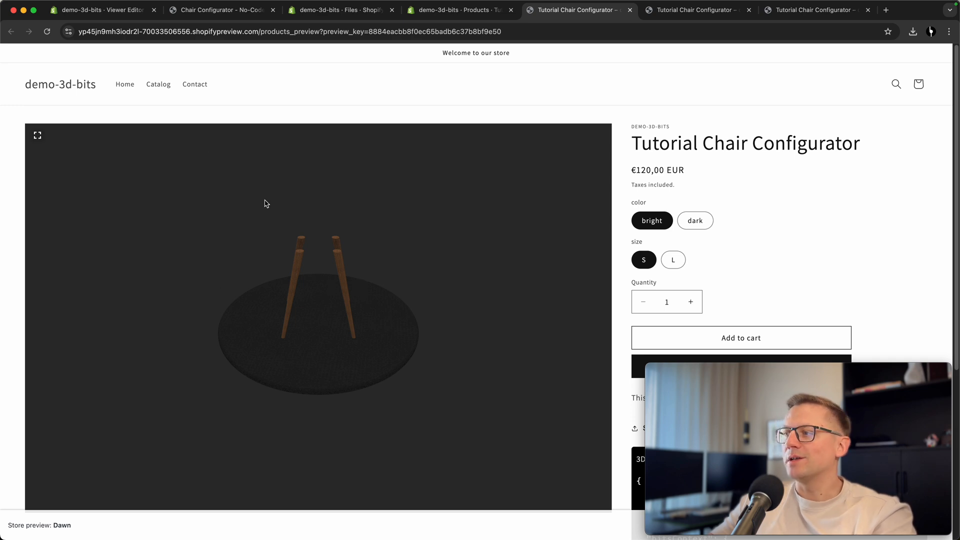
left_click(47, 32)
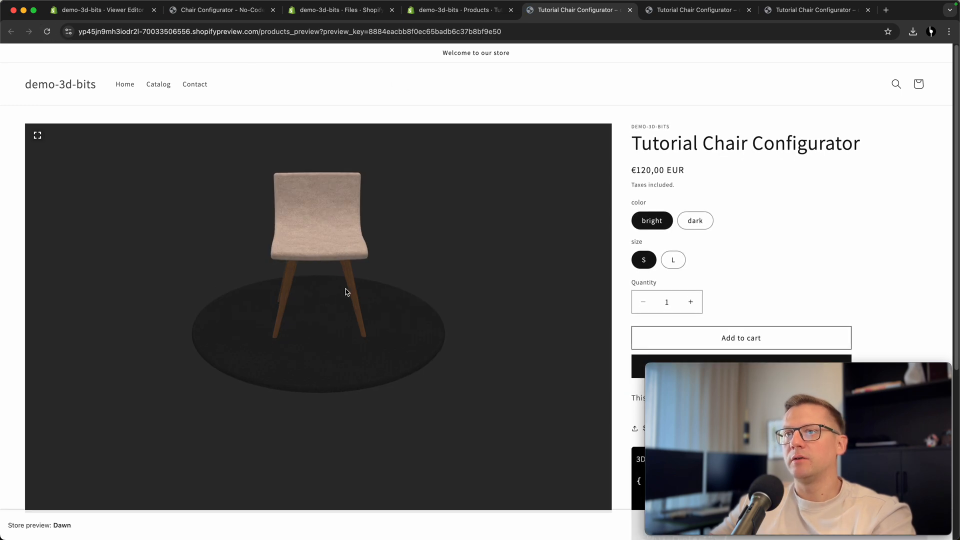
left_click_drag(346, 289, 293, 220)
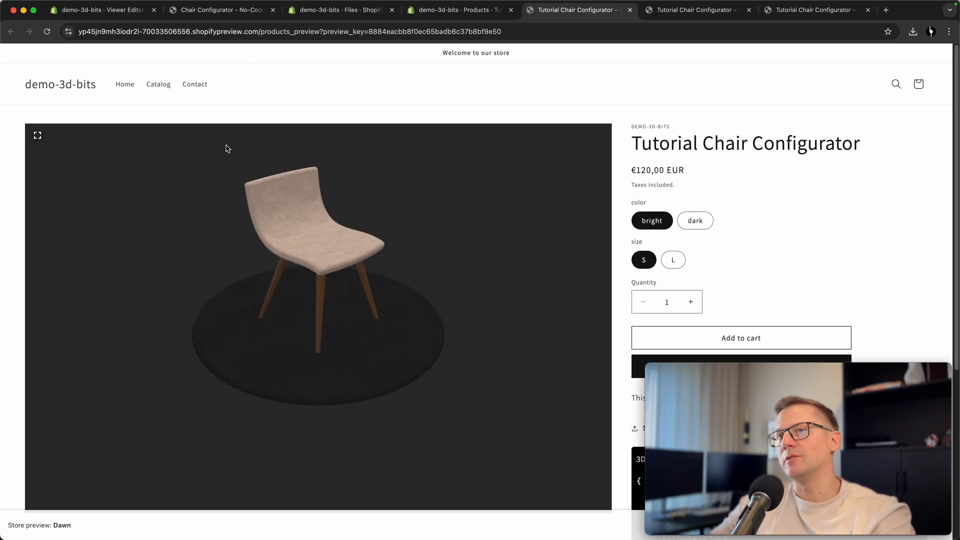
Check the storefront chair model for the dark and bright colors in sizes S and L.
left_click(700, 226)
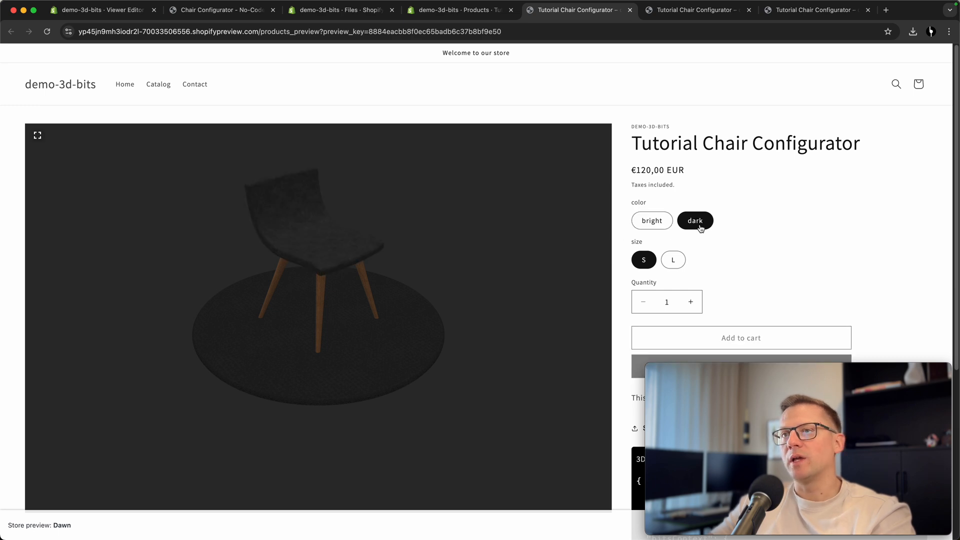
left_click(673, 260)
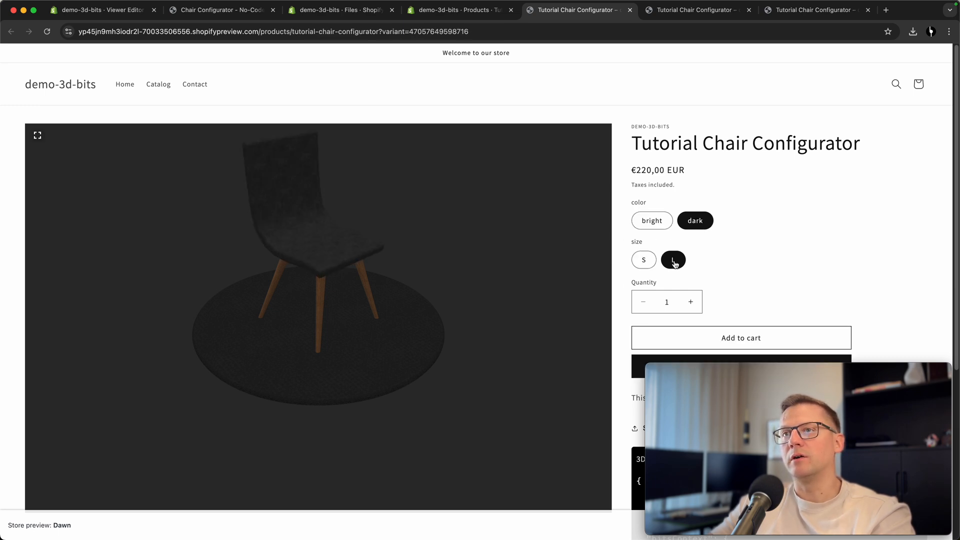
left_click(646, 265)
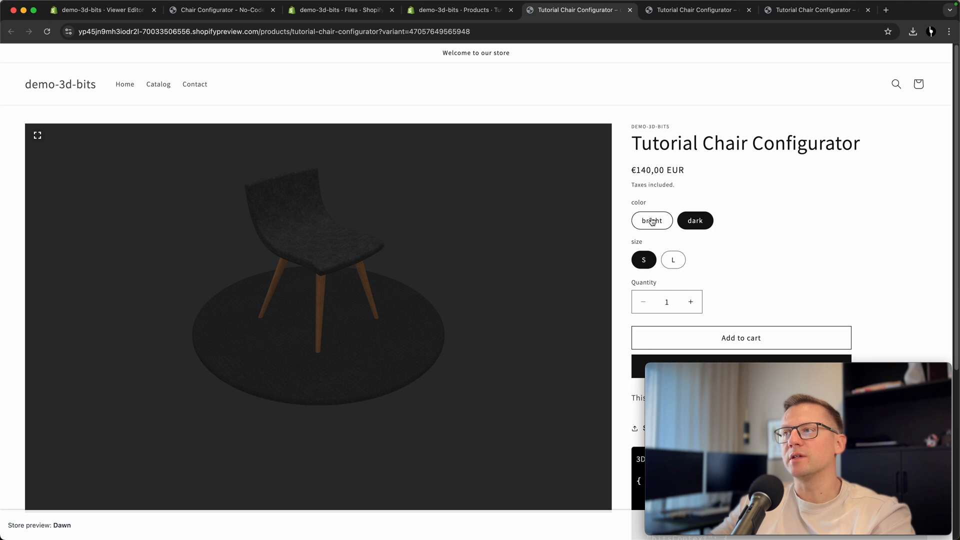
left_click(652, 221)
left_click(673, 260)
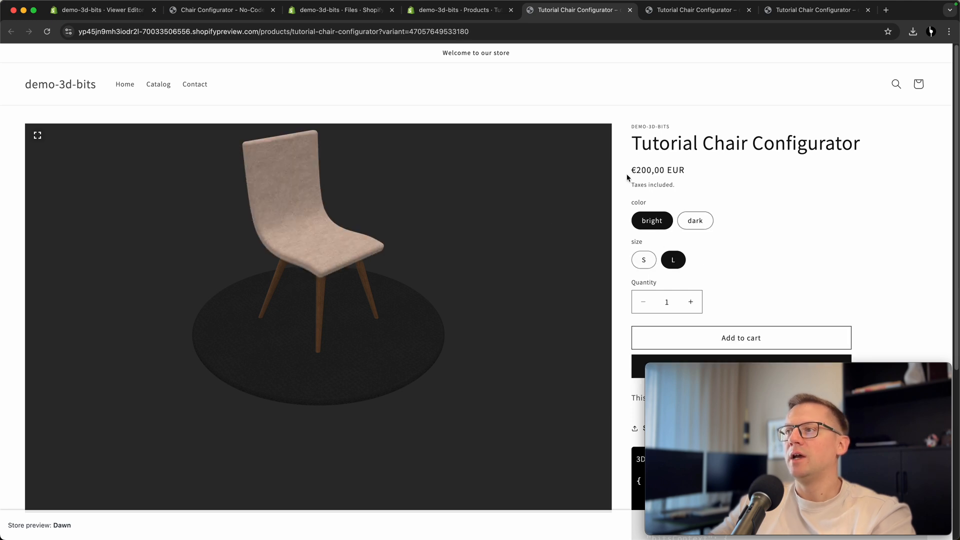
mouse_move(367, 306)
left_mouse_down()
mouse_move(310, 304)
mouse_move(377, 298)
mouse_move(350, 314)
left_mouse_up()
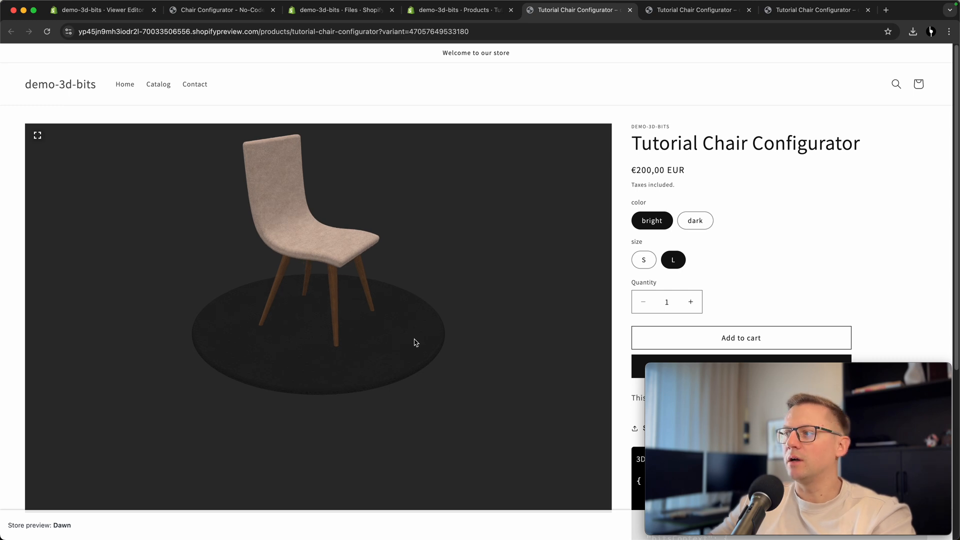
Examine the 3D Bits debug values and the dark chair in size S, and compare with the Chair Configurator - No-Code Variants demo page.
scroll(895, 257, "down", 3)
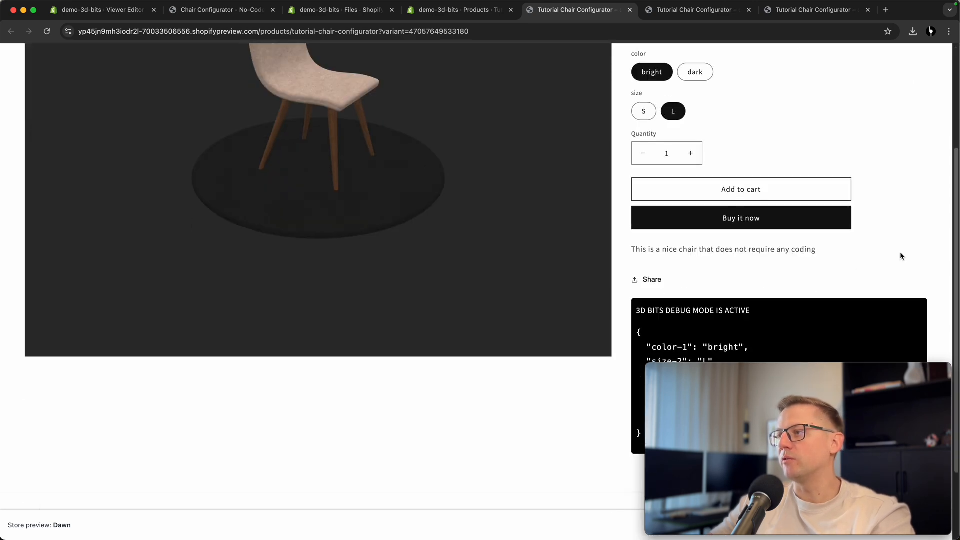
scroll(905, 254, "down", 1)
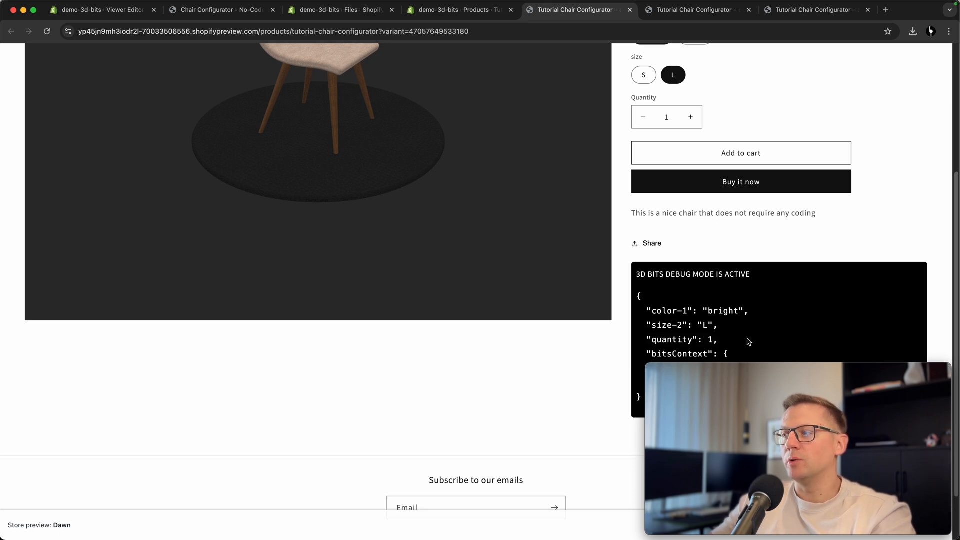
scroll(867, 284, "up", 3)
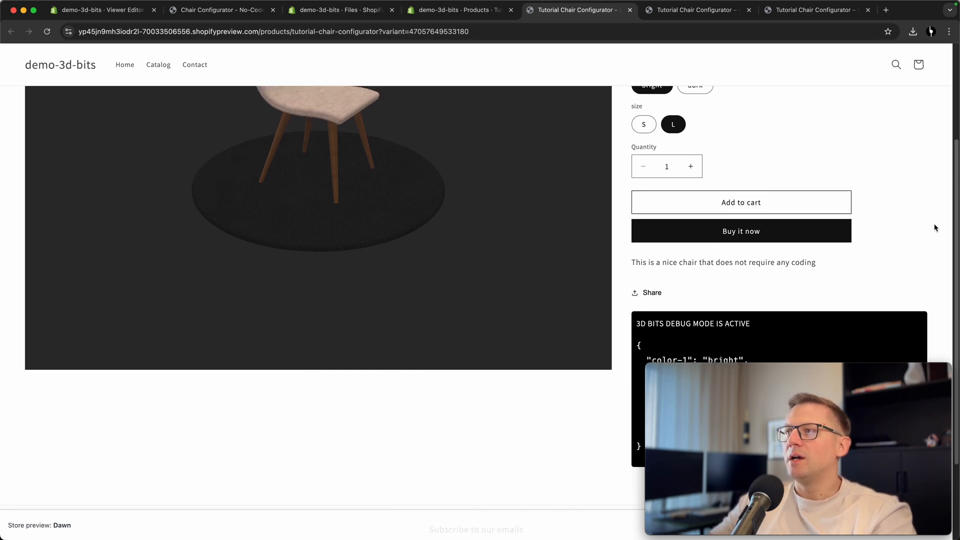
scroll(933, 232, "up", 3)
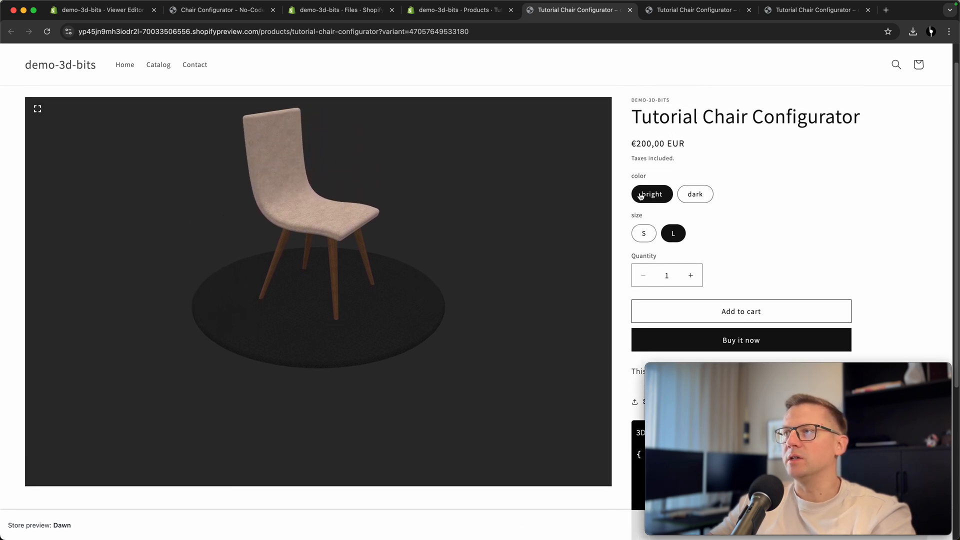
left_click(709, 201)
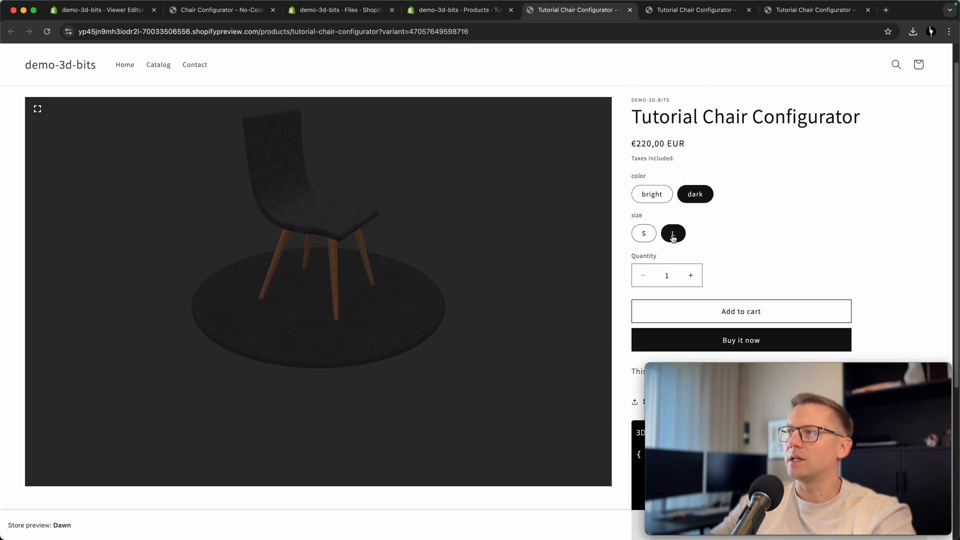
left_click(645, 238)
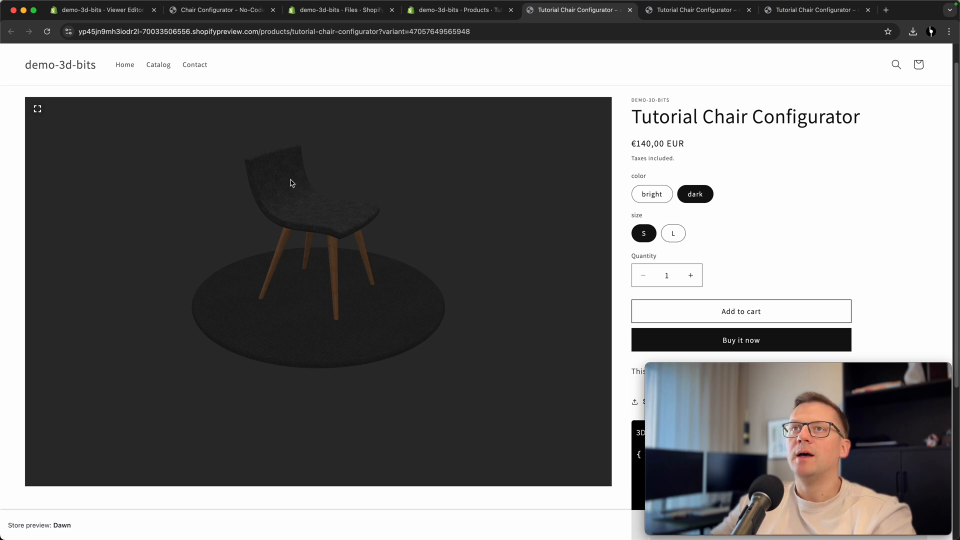
left_click(221, 11)
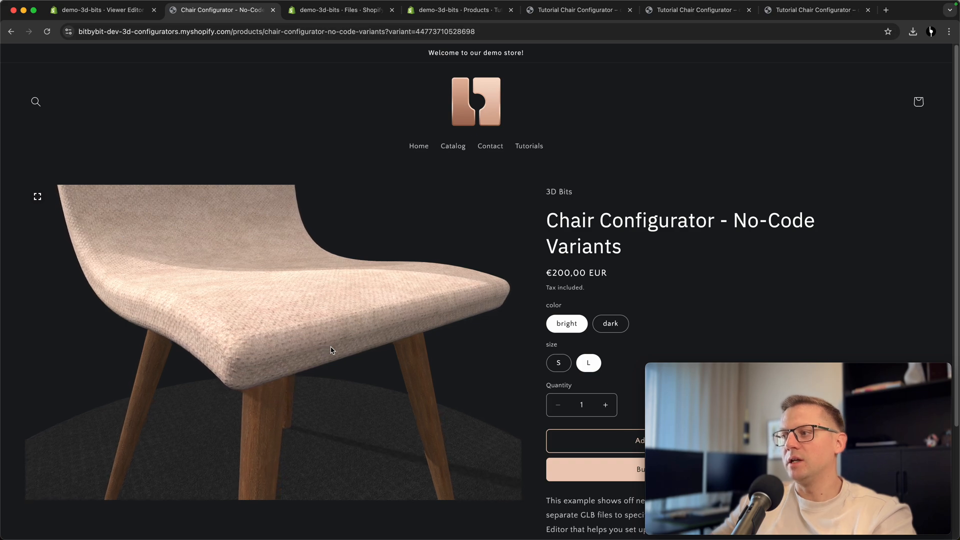
Switch back to the Viewer Editor and give the legs-and-base model an animated rotation about the Y axis with speed 0.03.
left_click(108, 18)
scroll(287, 178, "up", 1)
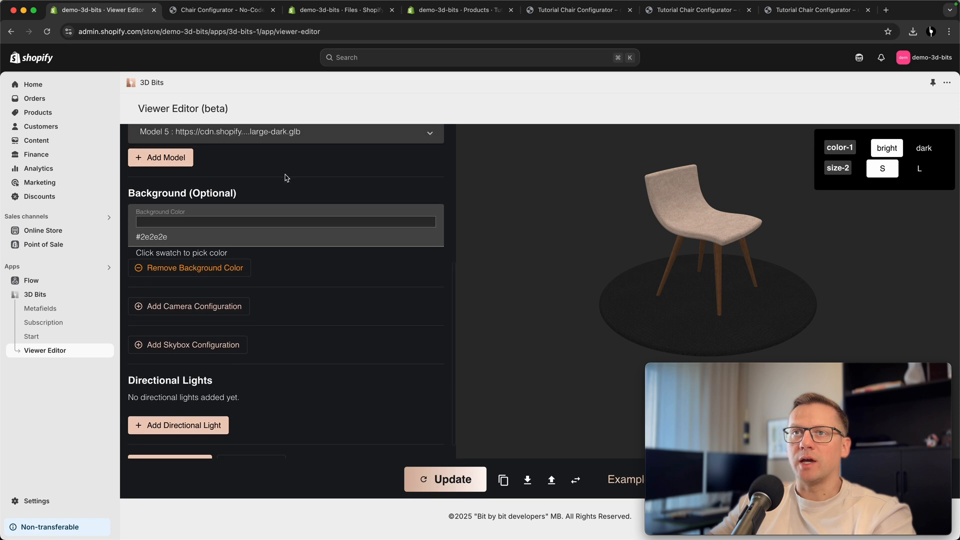
scroll(335, 276, "up", 5)
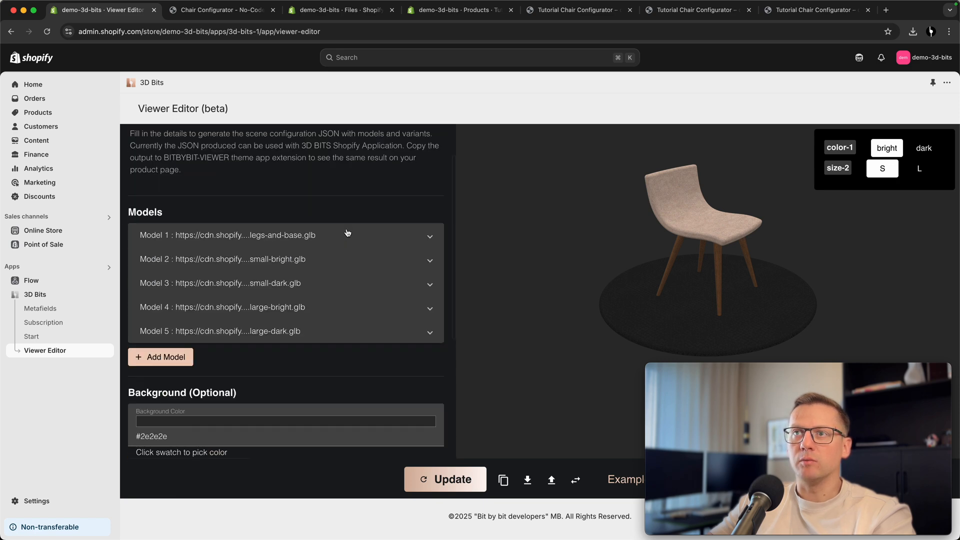
left_click(343, 247)
scroll(240, 410, "down", 4)
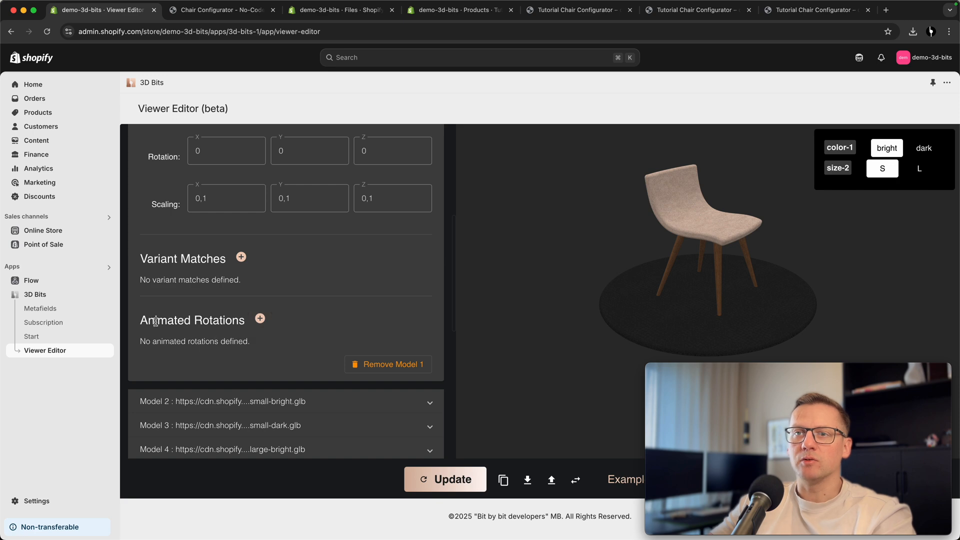
left_click(259, 320)
left_click(210, 356)
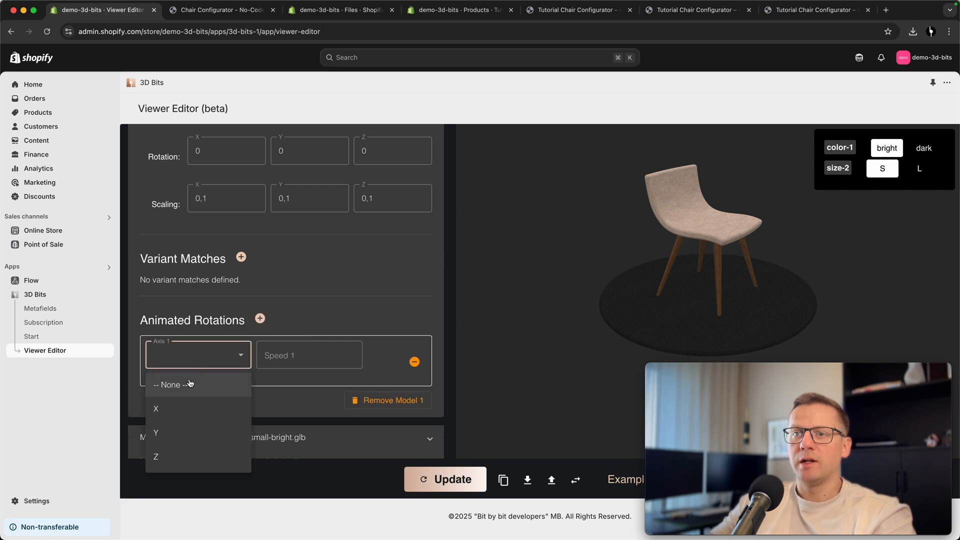
left_click(176, 433)
left_click(308, 357)
type("0.03")
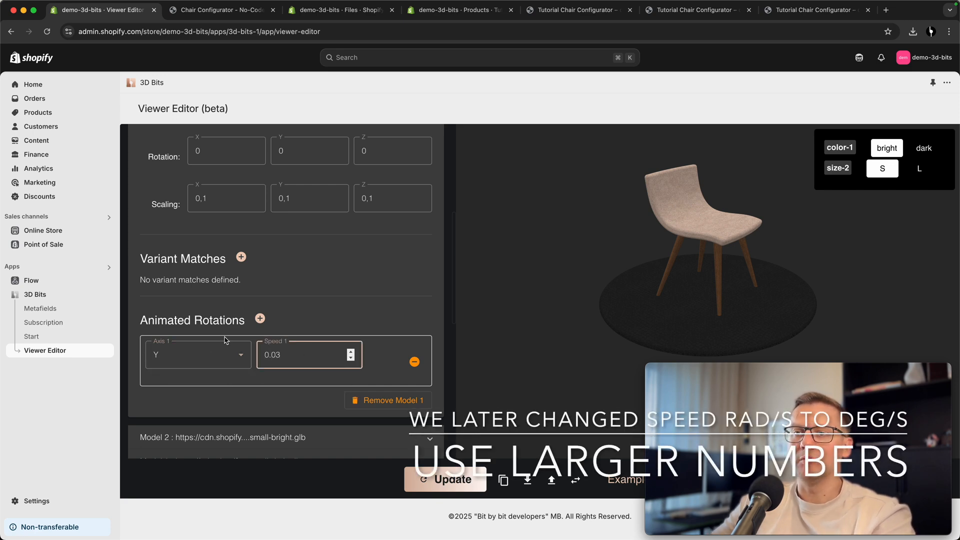
left_click(312, 319)
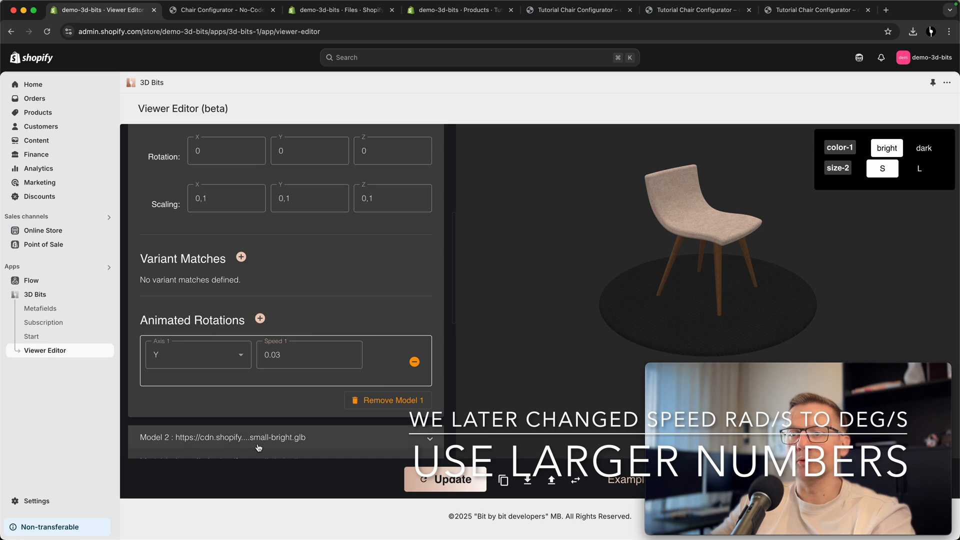
Add an animated rotation to the small-bright model about the Y axis with speed 0.03.
left_click(300, 432)
scroll(242, 386, "down", 5)
scroll(180, 388, "down", 7)
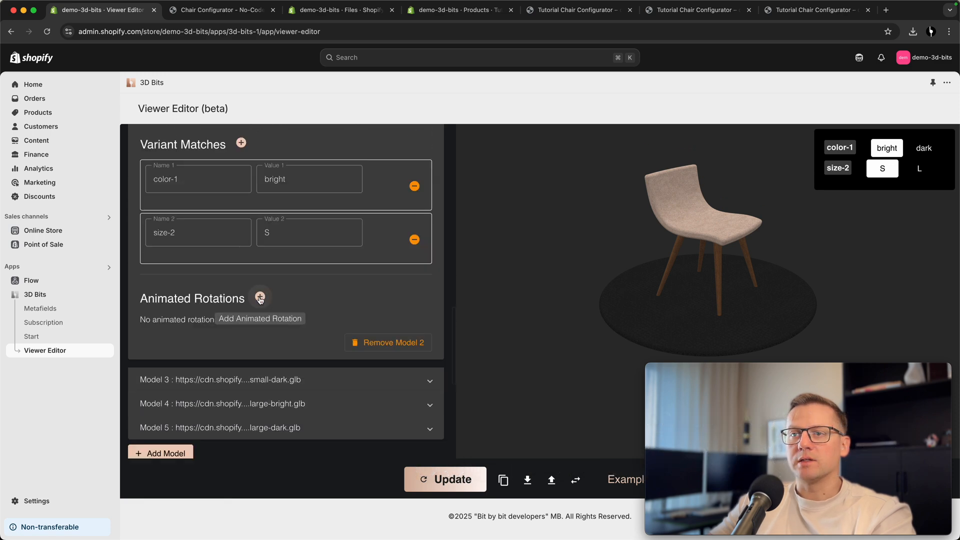
left_click(260, 299)
left_click(179, 339)
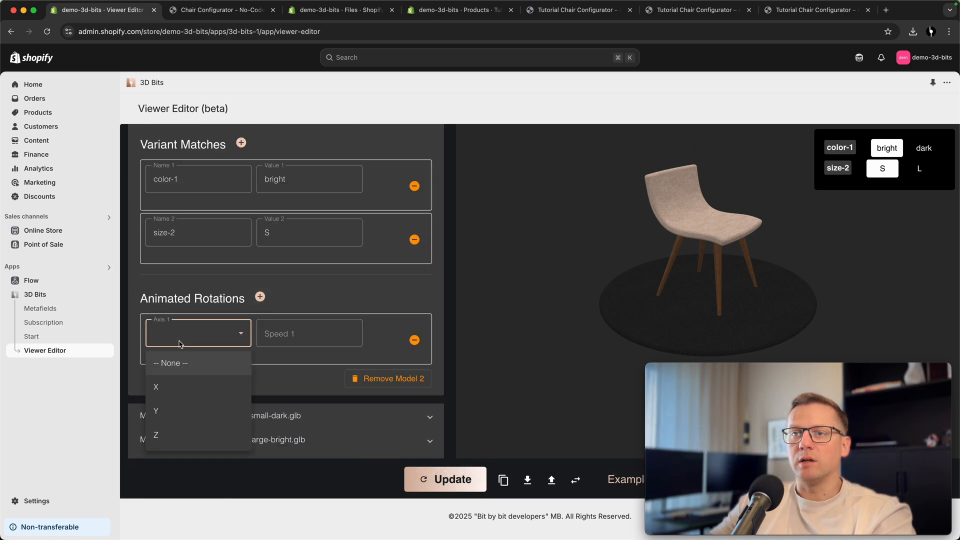
left_click(179, 411)
left_click(304, 333)
type("0.03")
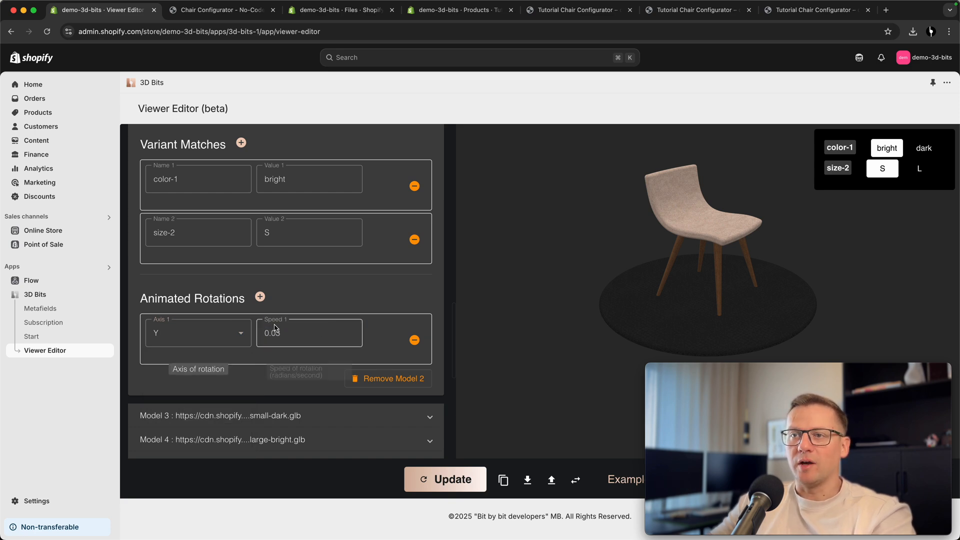
Add an animated rotation to the small-dark model about the Y axis with speed 0.03.
left_click(250, 416)
scroll(265, 386, "down", 1)
scroll(265, 385, "down", 5)
scroll(165, 383, "down", 5)
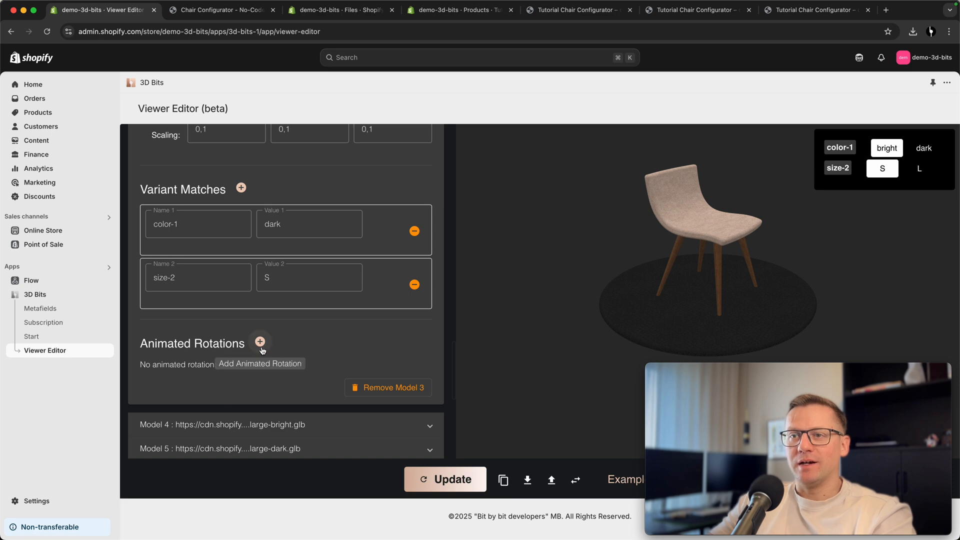
left_click(260, 342)
left_click(204, 378)
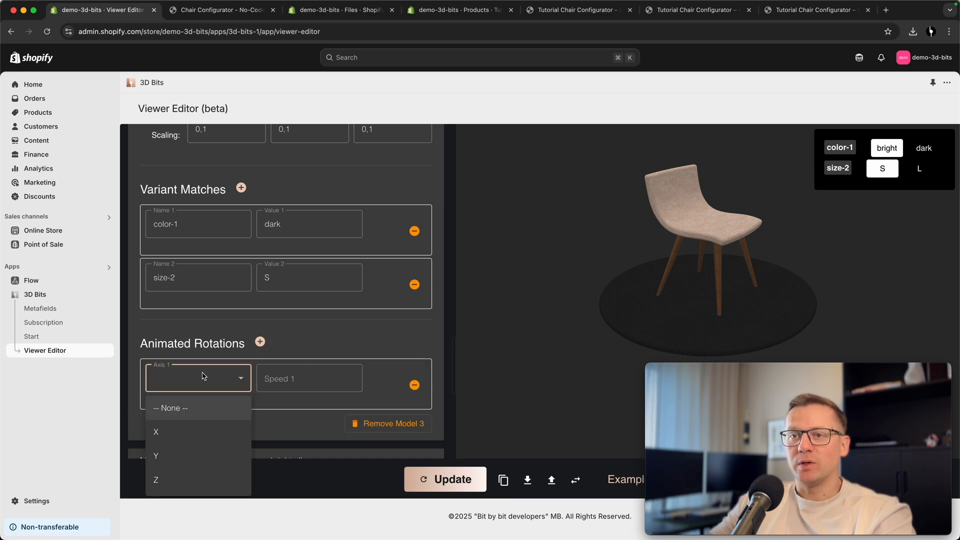
left_click(186, 454)
left_click(279, 381)
type("0.03")
left_click(285, 408)
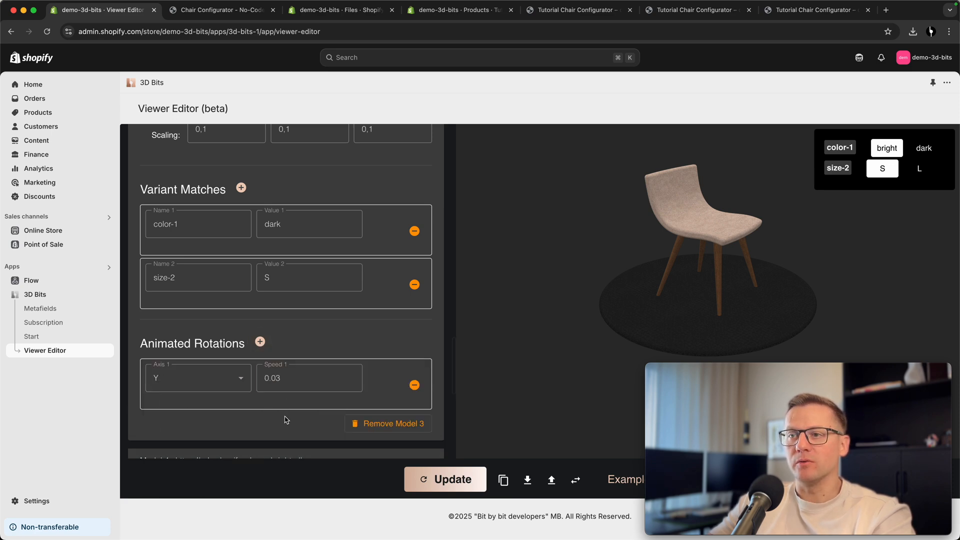
Add an animated rotation about the Y axis to the large-bright model and fill in its speed.
scroll(285, 420, "down", 3)
left_click(253, 307)
scroll(312, 387, "down", 6)
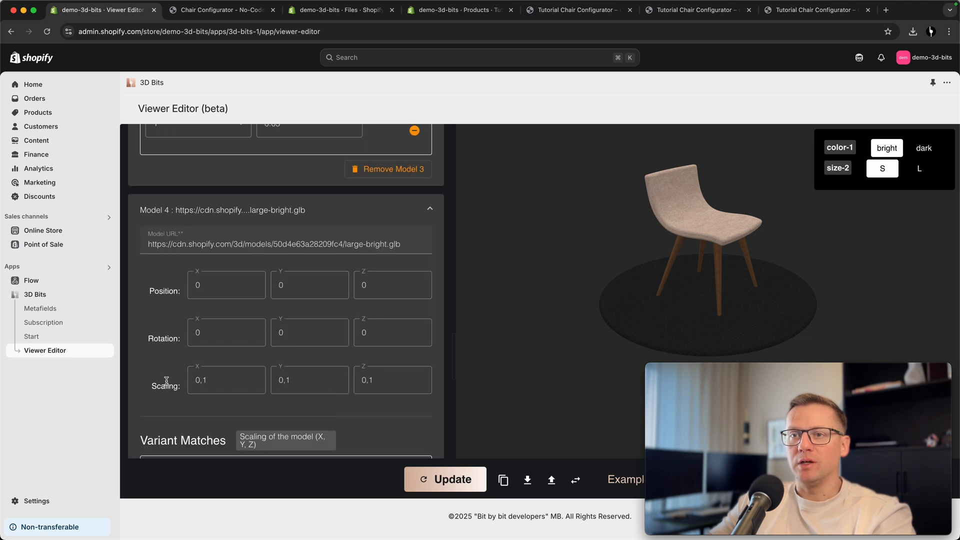
scroll(198, 394, "down", 2)
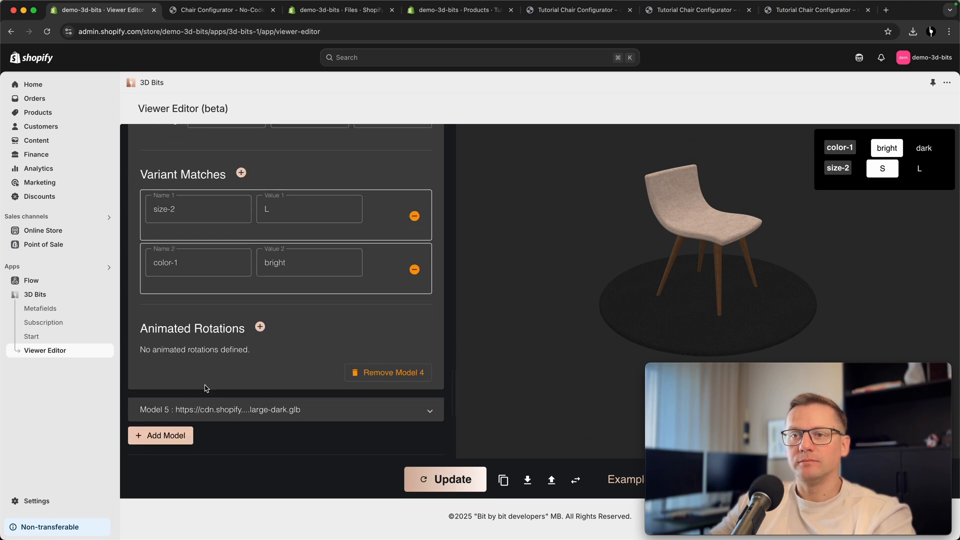
left_click(259, 324)
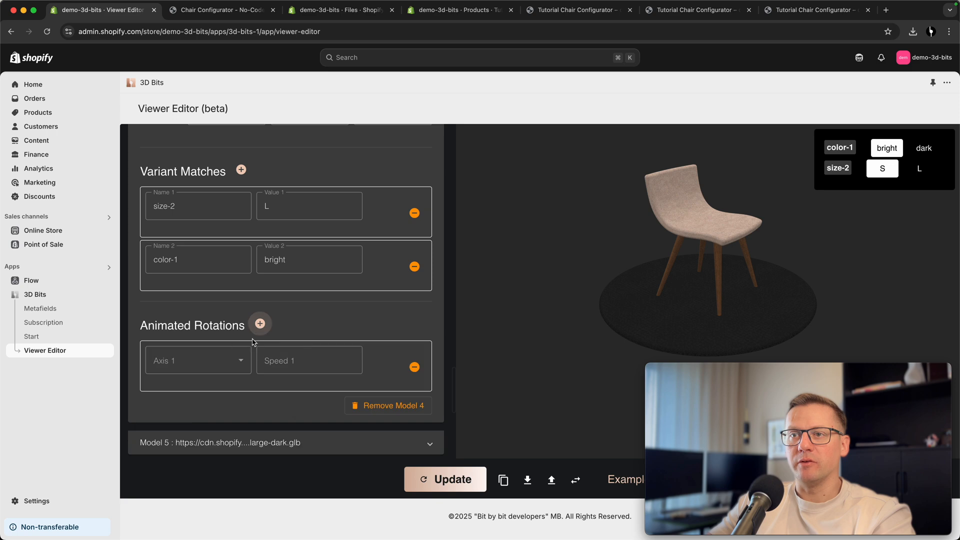
left_click(217, 362)
left_click(185, 435)
left_click(315, 358)
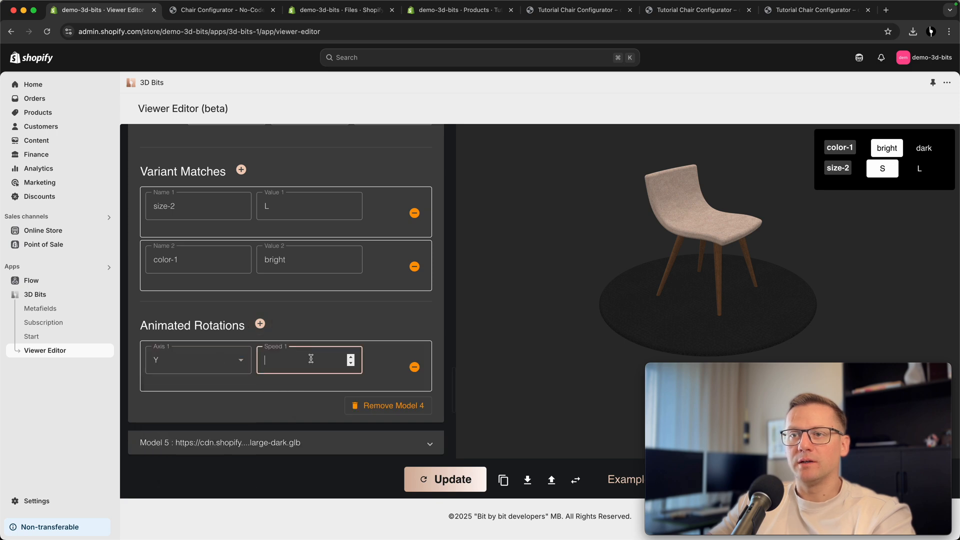
left_click(321, 320)
Add an animated rotation about the Y axis with speed 0.03 to the large-dark model and update the scene preview.
scroll(225, 415, "down", 1)
left_click(228, 413)
scroll(228, 400, "down", 10)
left_click(260, 365)
scroll(225, 390, "down", 1)
left_click(200, 372)
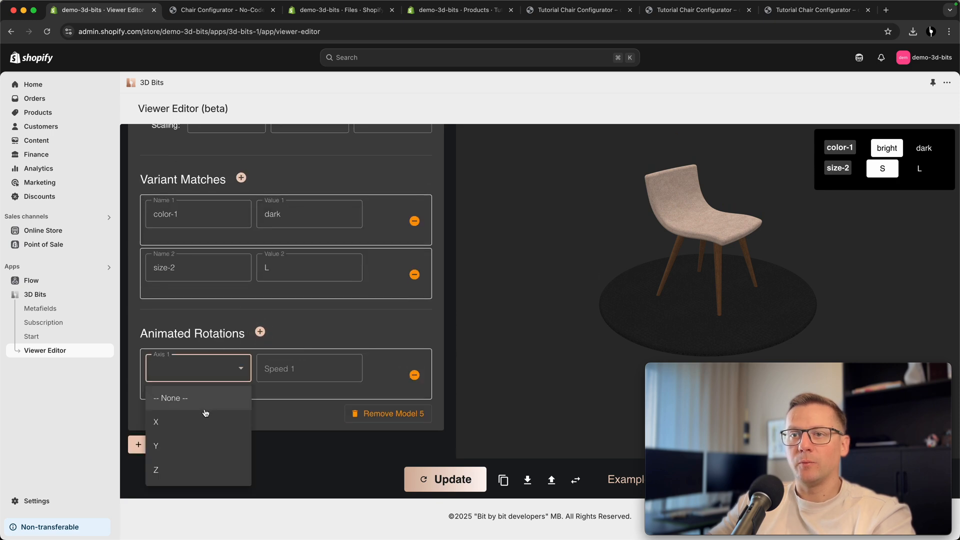
left_click(197, 445)
left_click(296, 370)
left_click(278, 409)
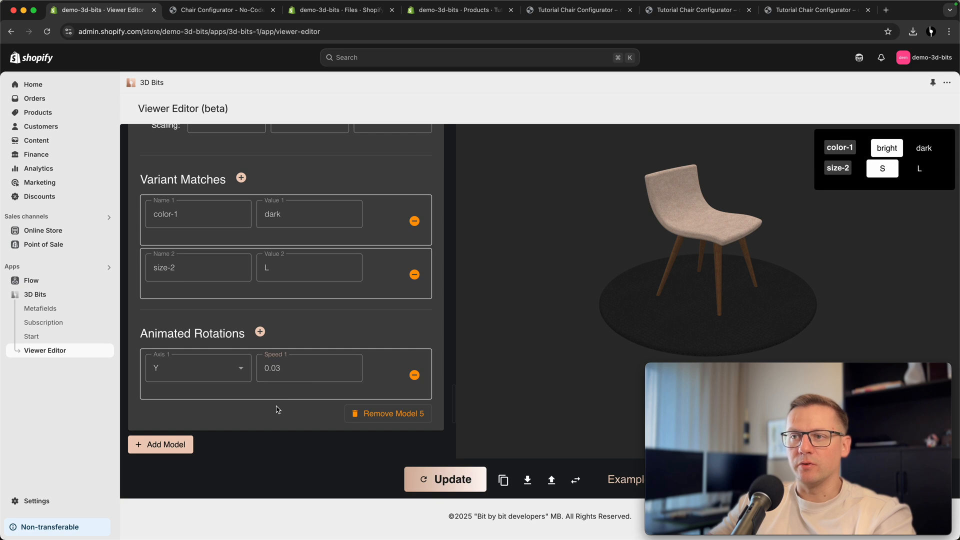
left_click(438, 480)
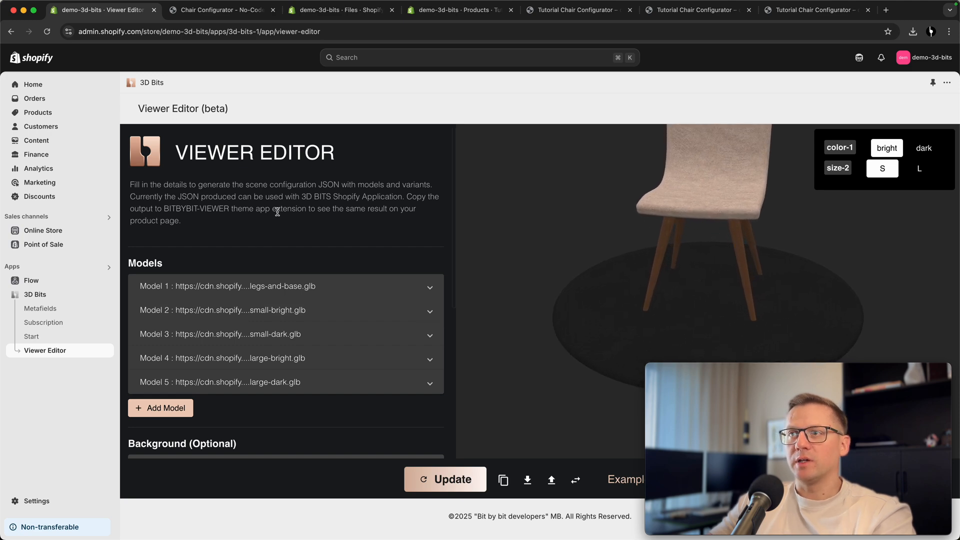
Add a camera configuration to the scene with the camera target's Y set to 3, update, and orbit around the chair.
scroll(242, 422, "down", 1)
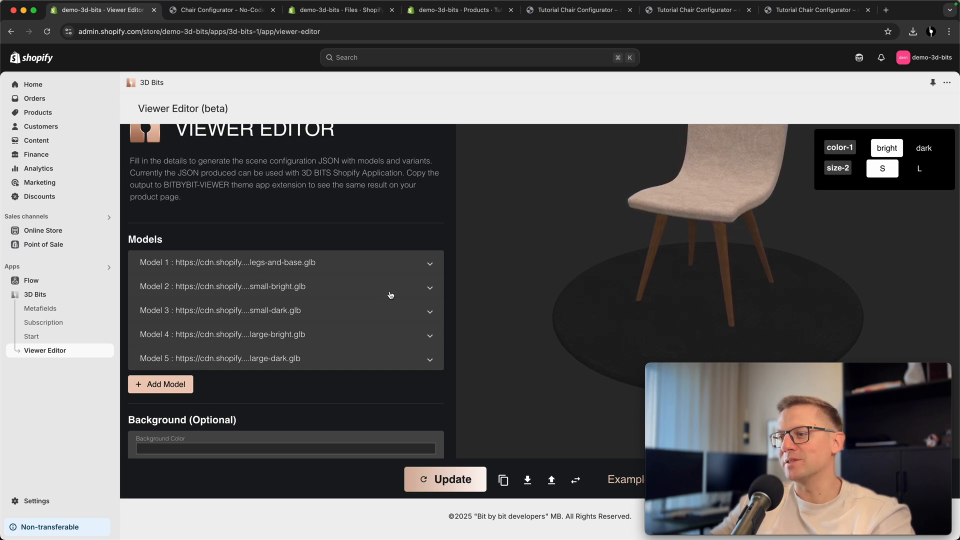
scroll(278, 395, "down", 4)
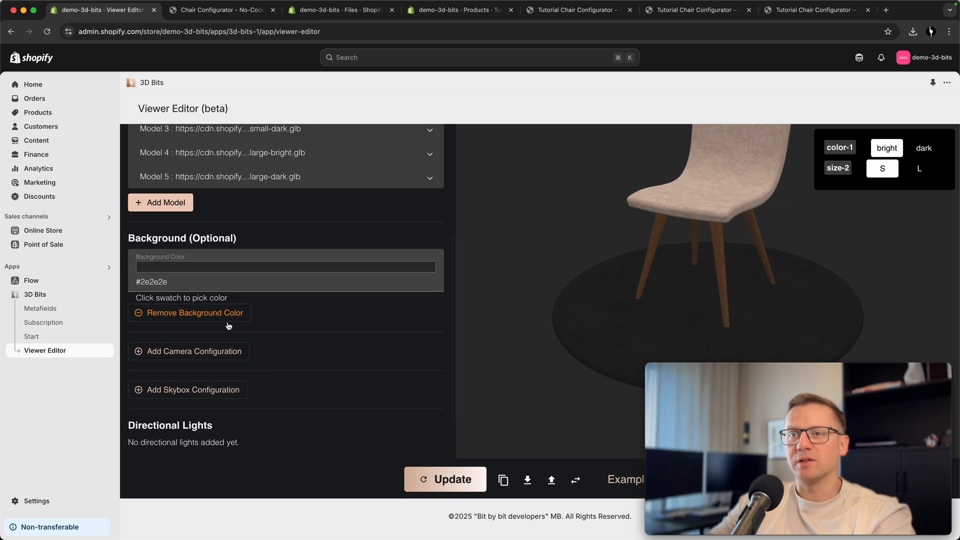
left_click(220, 355)
scroll(332, 353, "down", 1)
left_click(298, 407)
double_click(298, 407)
type("3")
left_click(310, 317)
left_click(452, 480)
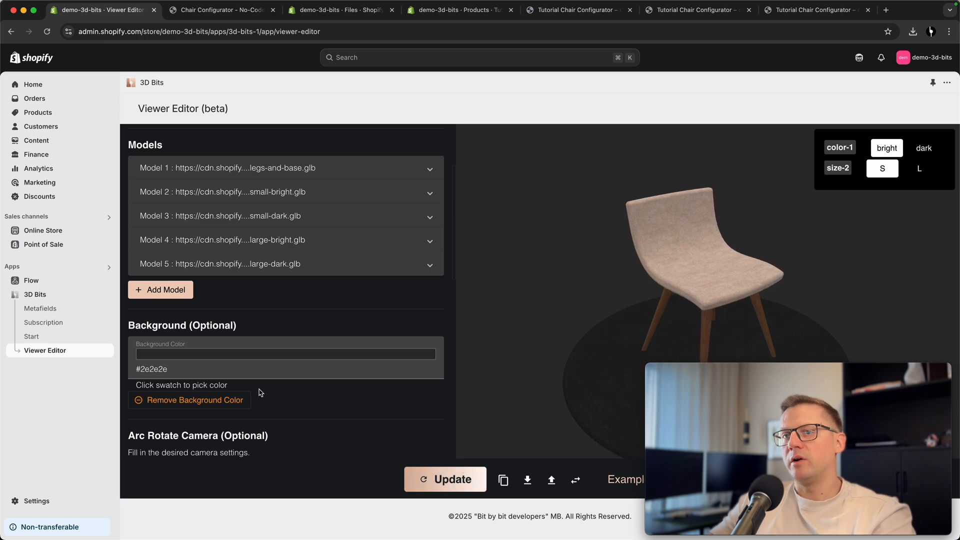
left_click_drag(659, 258, 502, 283)
left_click_drag(531, 229, 750, 270)
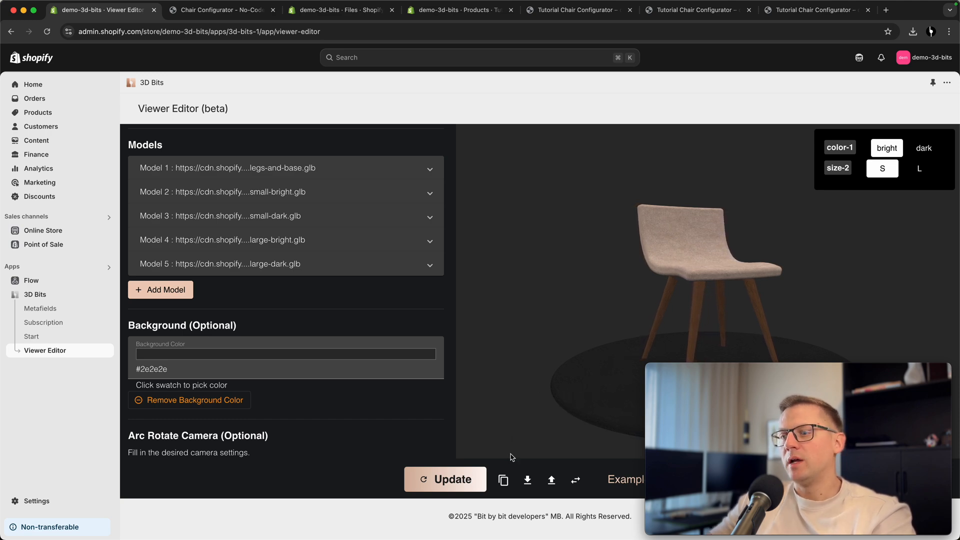
Switch to the product page, replace the 3D Bits Scene Config metafield with the updated scene JSON, and save the product.
left_click(443, 15)
scroll(247, 269, "down", 10)
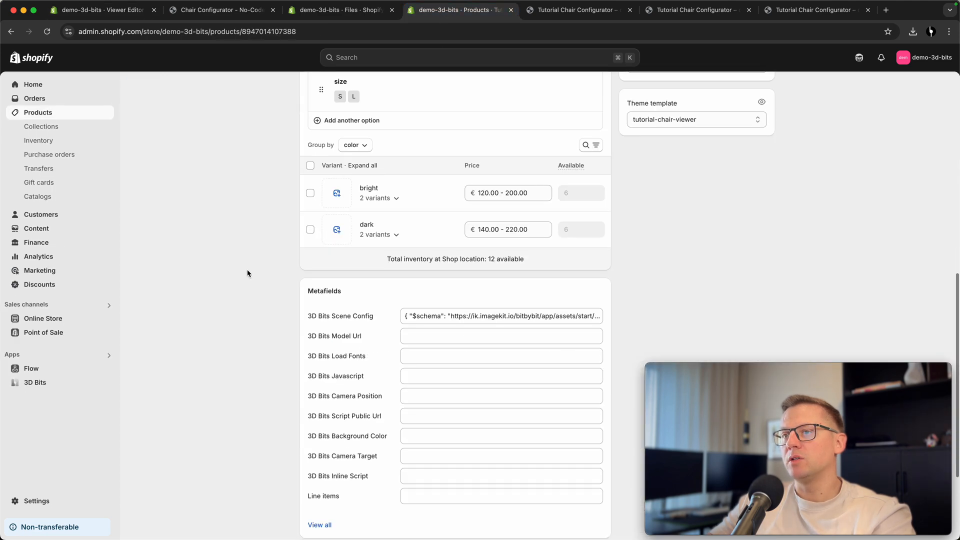
left_click(456, 316)
key("super+a")
key("super+v")
left_click(767, 223)
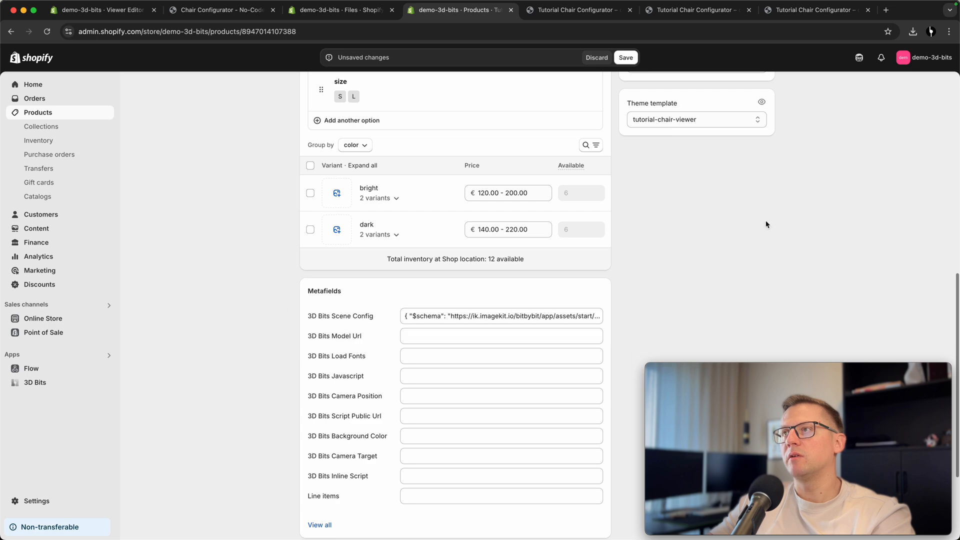
left_click(626, 58)
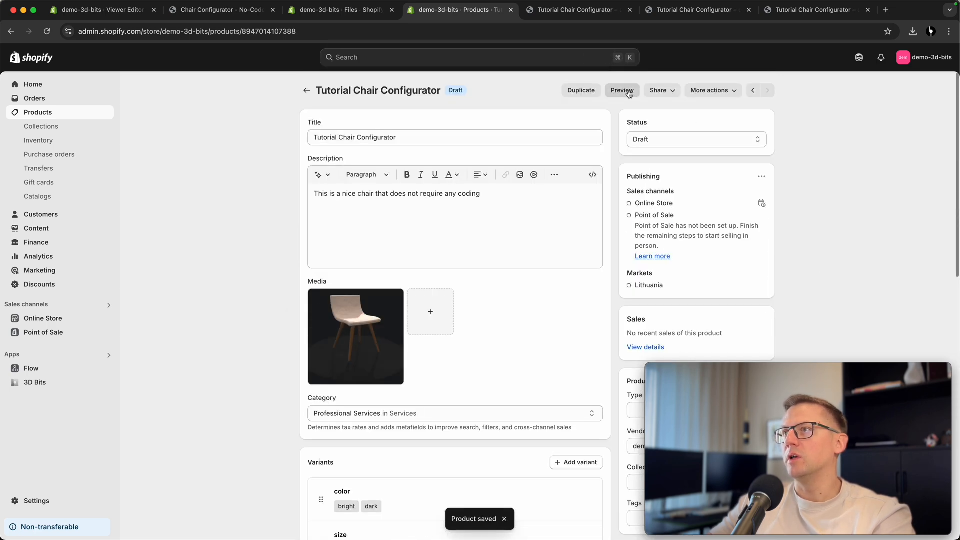
Preview the product and check the rotating chair in the bright L, dark L and dark S variants.
left_click(623, 90)
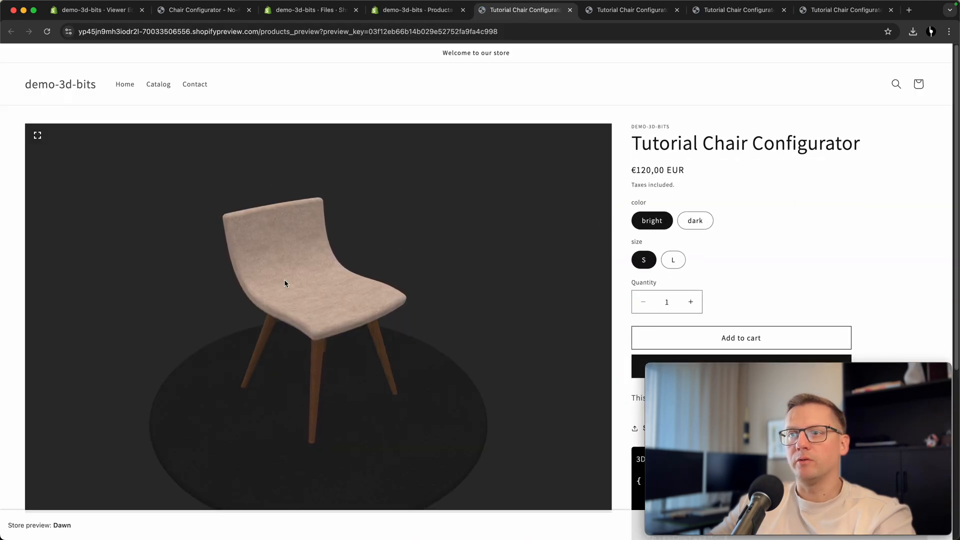
left_click(673, 260)
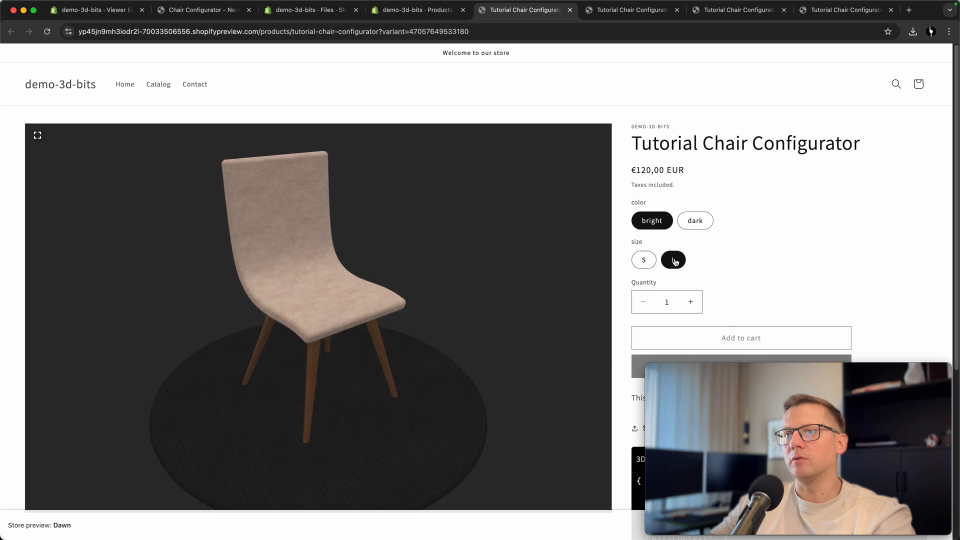
left_click(696, 222)
left_click(649, 261)
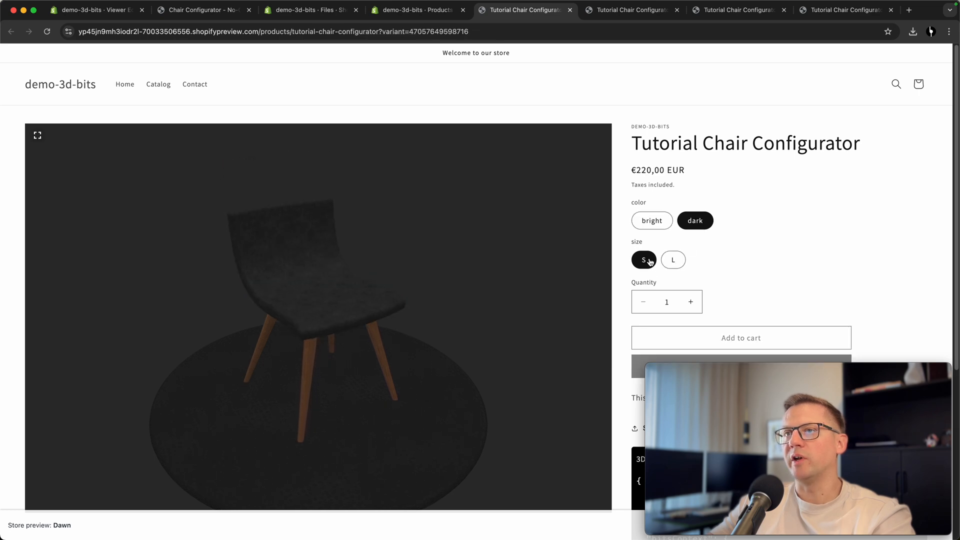
left_click_drag(374, 312, 403, 272)
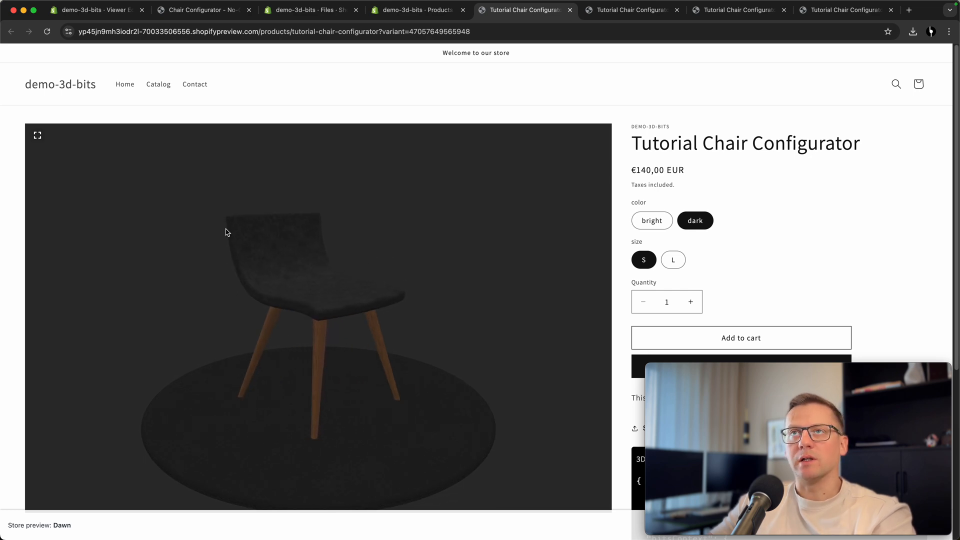
Switch back to the Viewer Editor, add a directional light with default settings, and update the scene to inspect the lit chair.
left_click(95, 11)
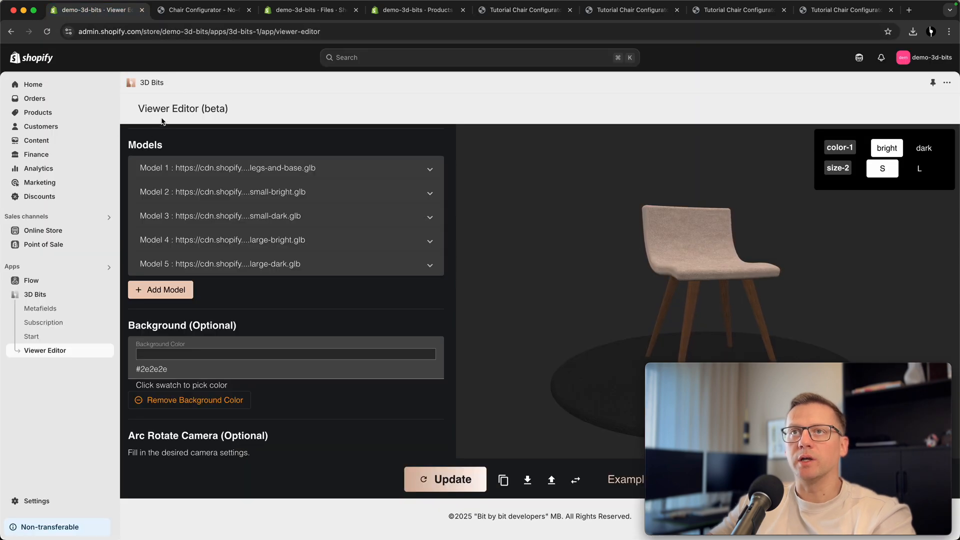
scroll(273, 421, "down", 10)
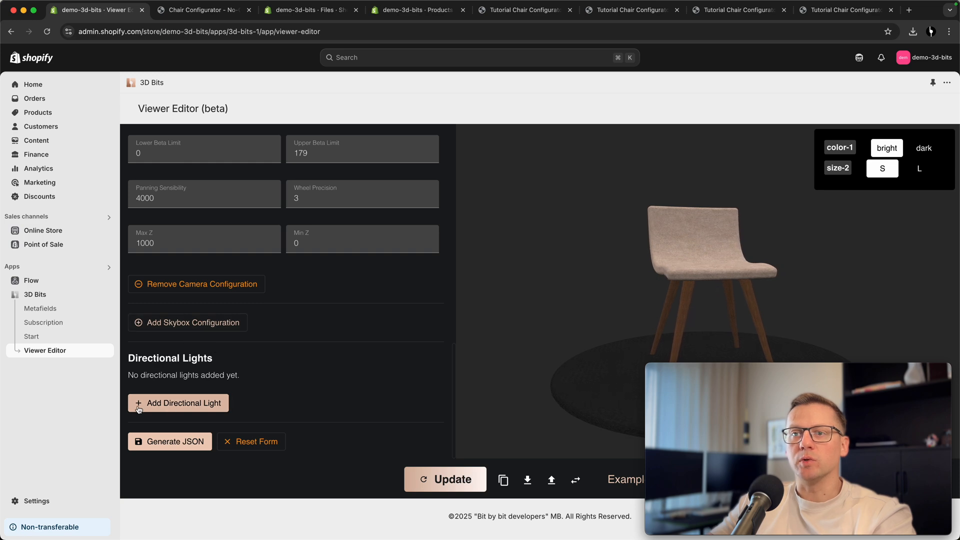
left_click(169, 406)
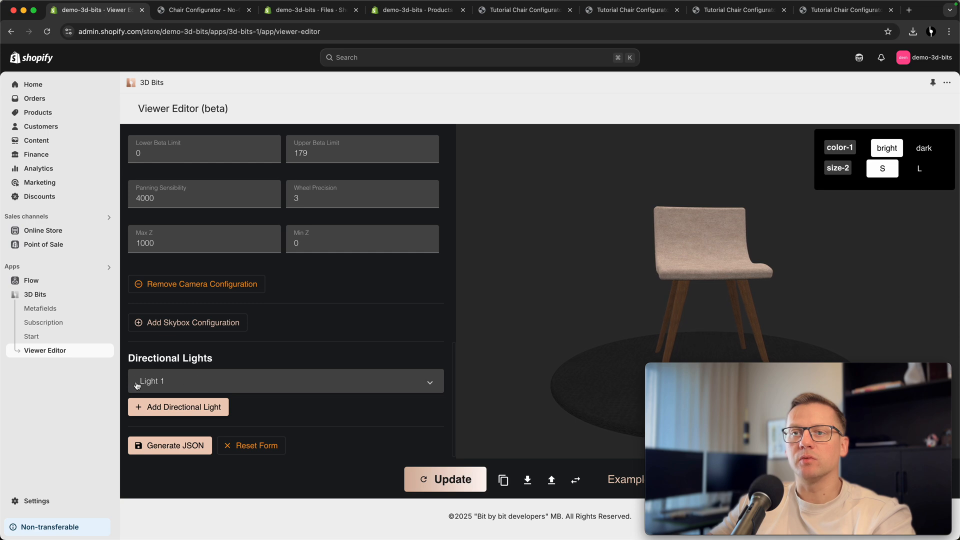
left_click(224, 382)
scroll(287, 358, "down", 4)
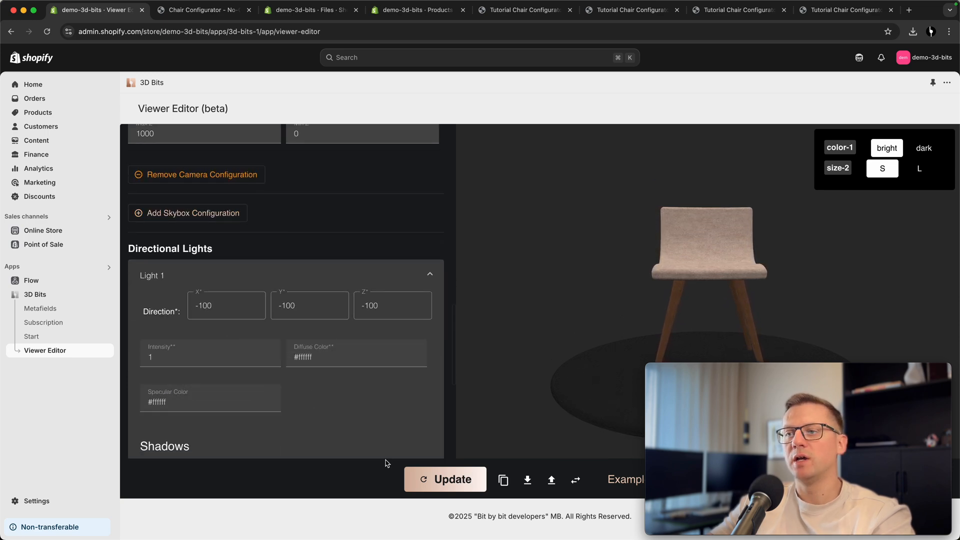
left_click(421, 477)
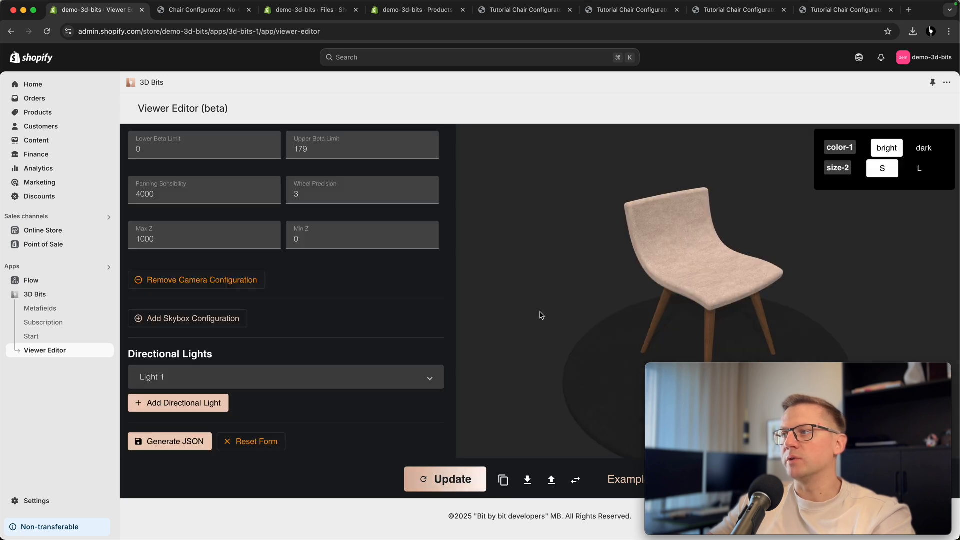
left_click_drag(767, 308, 731, 230)
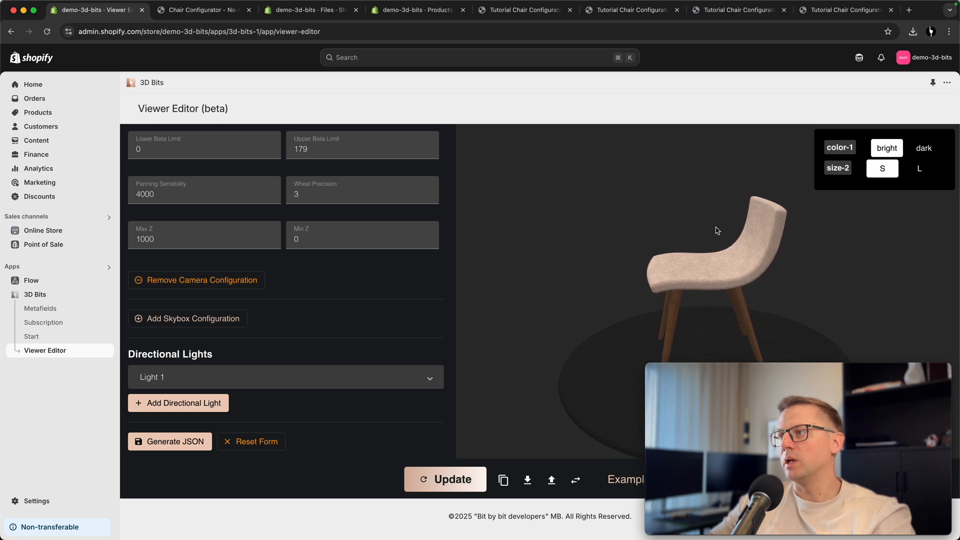
left_click_drag(686, 278, 772, 271)
scroll(772, 272, "up", 5)
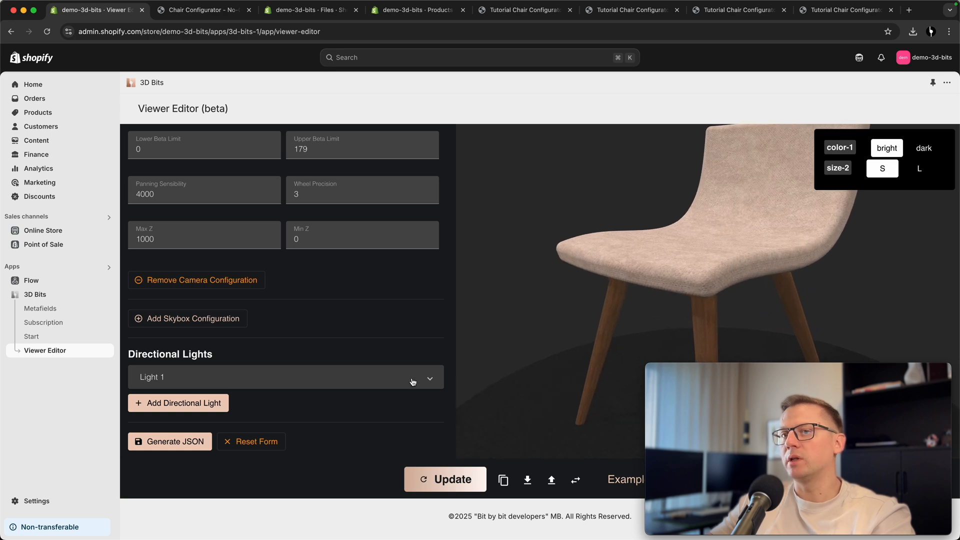
Set the direction of Light 1 to X 100, Y -50, Z 100 and update the scene preview.
left_click(283, 379)
left_click(203, 411)
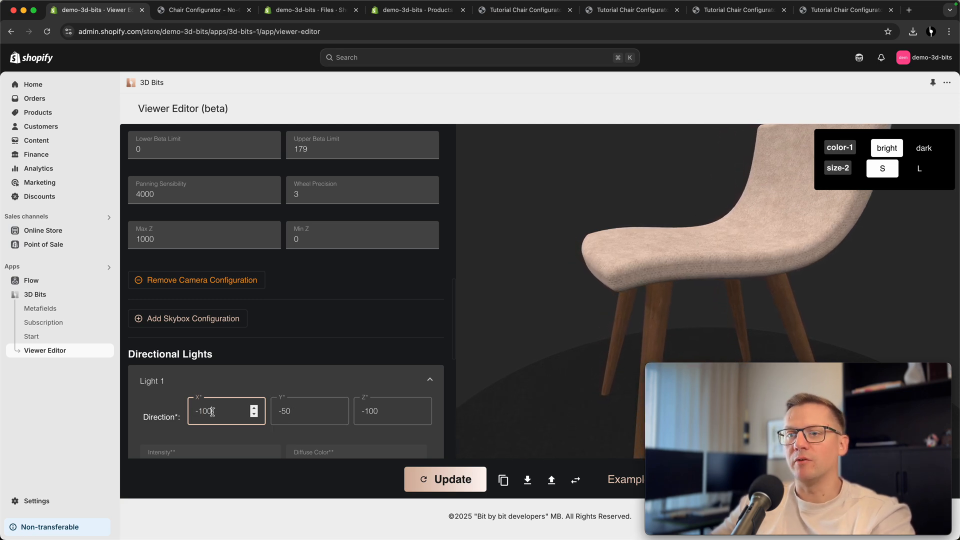
key("BackSpace")
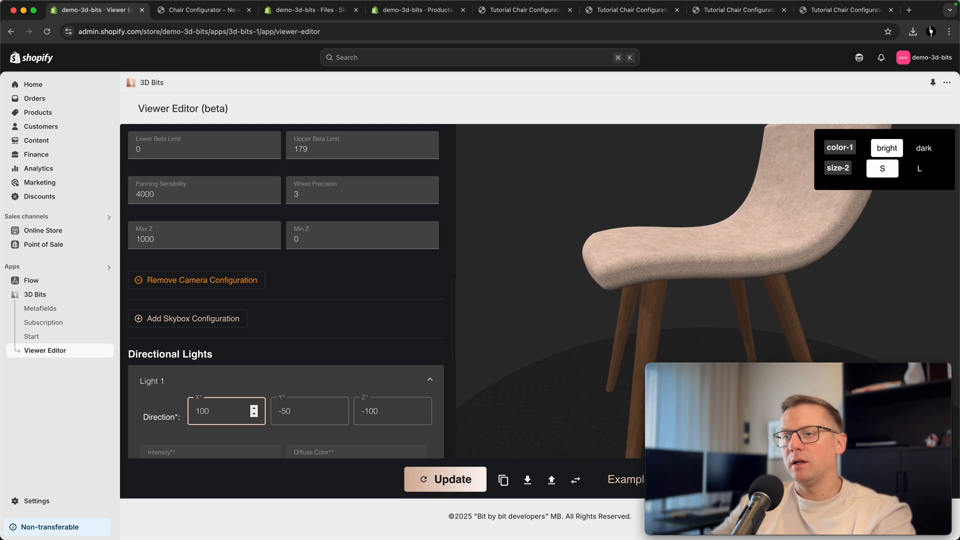
left_click(370, 411)
key("BackSpace")
left_click(201, 369)
left_click(213, 378)
left_click(449, 479)
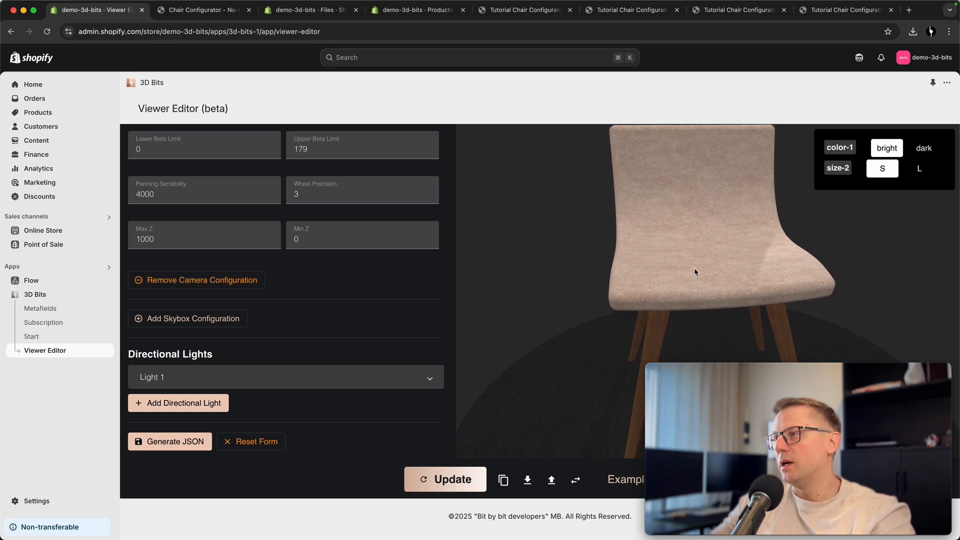
Raise the intensity of Light 1 to 3 and update the scene preview.
left_click(300, 376)
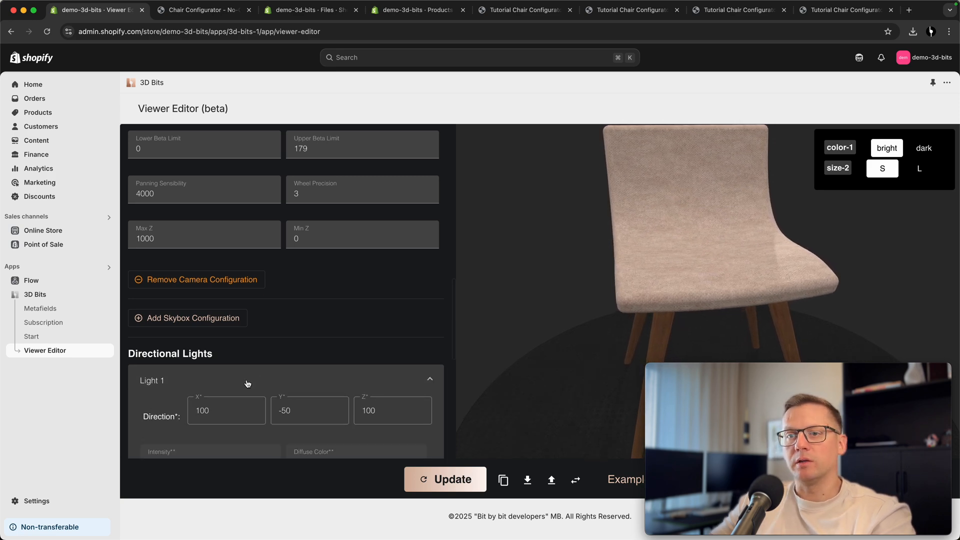
scroll(210, 394, "down", 1)
double_click(189, 398)
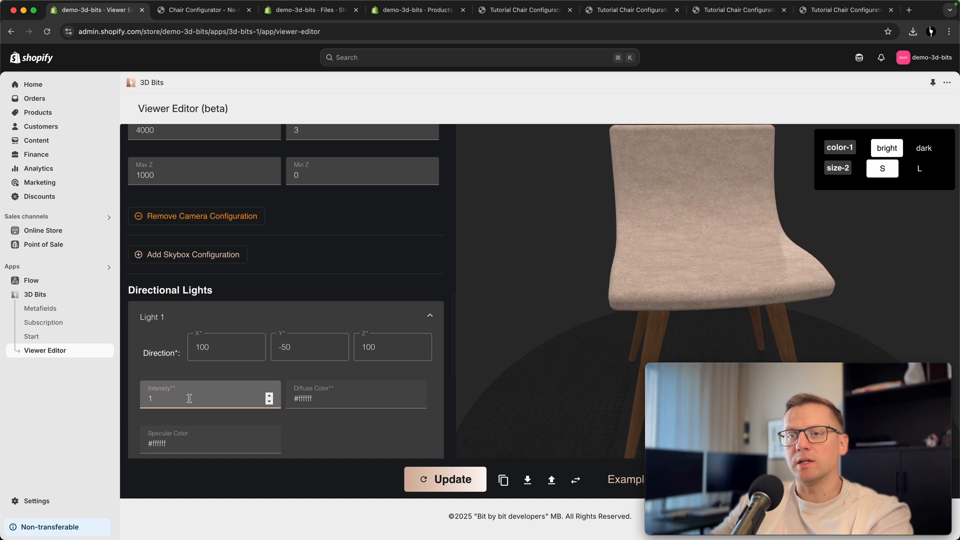
left_click(453, 481)
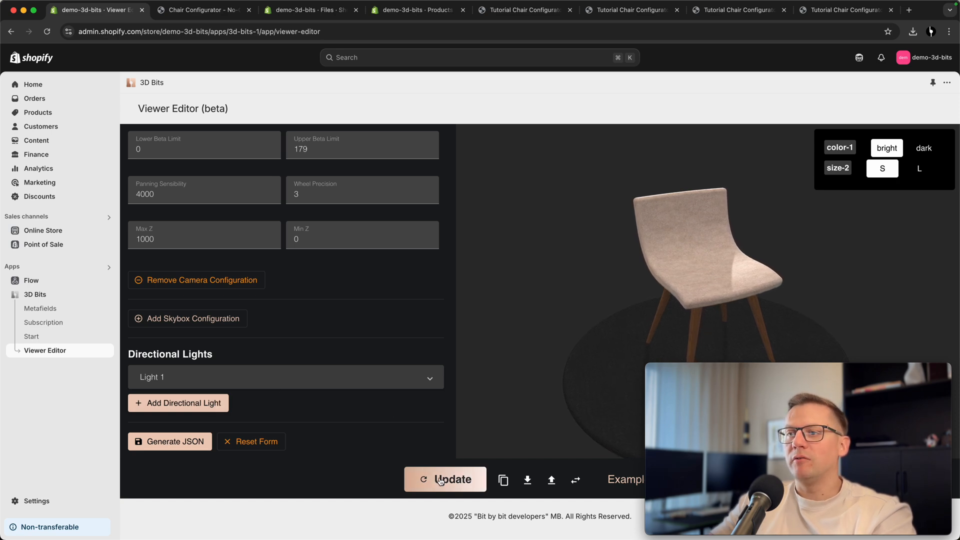
Replace the product's 3D Bits Scene Config with the directional-light JSON, save, and check the chair in the storefront preview.
left_click(417, 10)
scroll(210, 337, "down", 10)
scroll(210, 338, "down", 2)
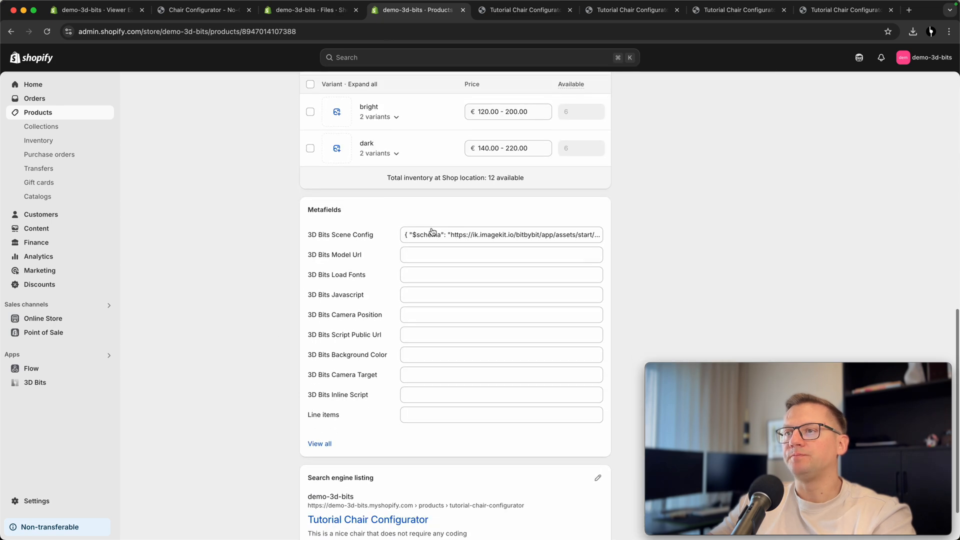
left_click(435, 234)
key("super+a")
key("super+v")
left_click(626, 57)
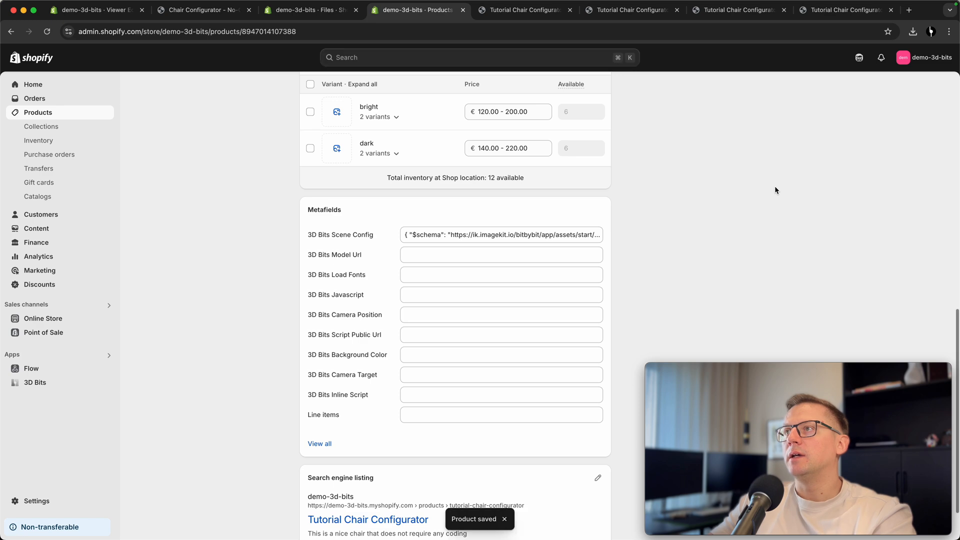
left_click(504, 10)
key("super+r")
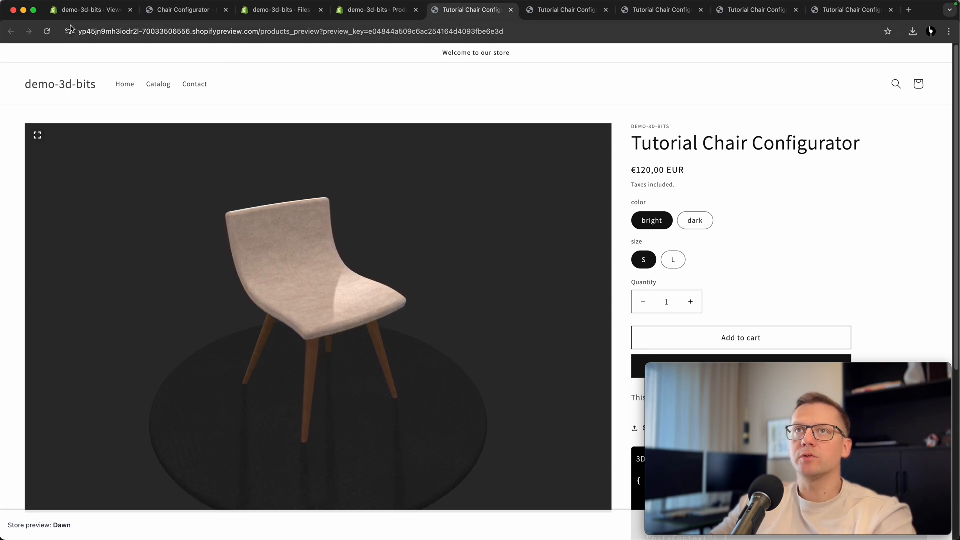
Return to the Viewer Editor, review the shadow settings of Light 1 and the camera settings, and download the scene config JSON.
left_click(89, 10)
scroll(325, 317, "down", 3)
scroll(326, 318, "down", 4)
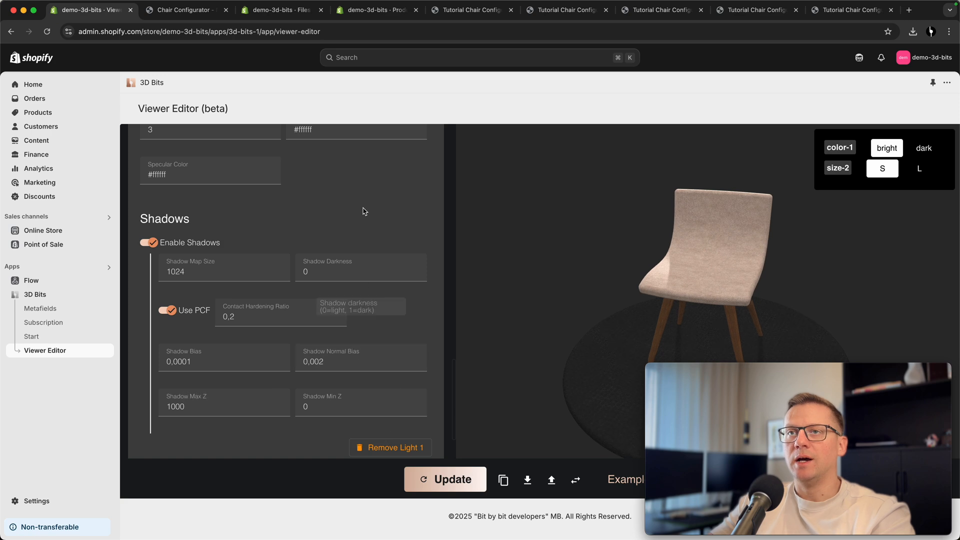
scroll(363, 242, "up", 5)
scroll(362, 242, "up", 5)
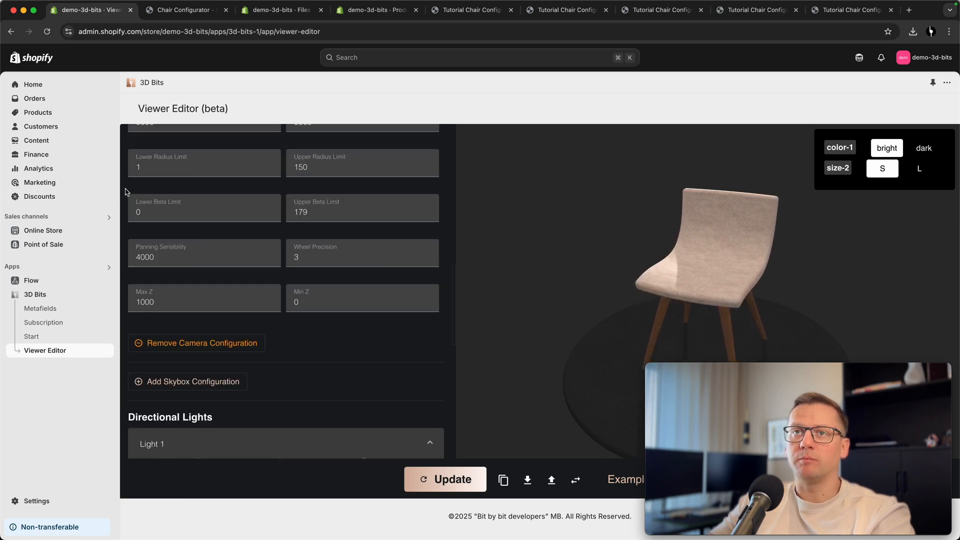
scroll(183, 197, "up", 2)
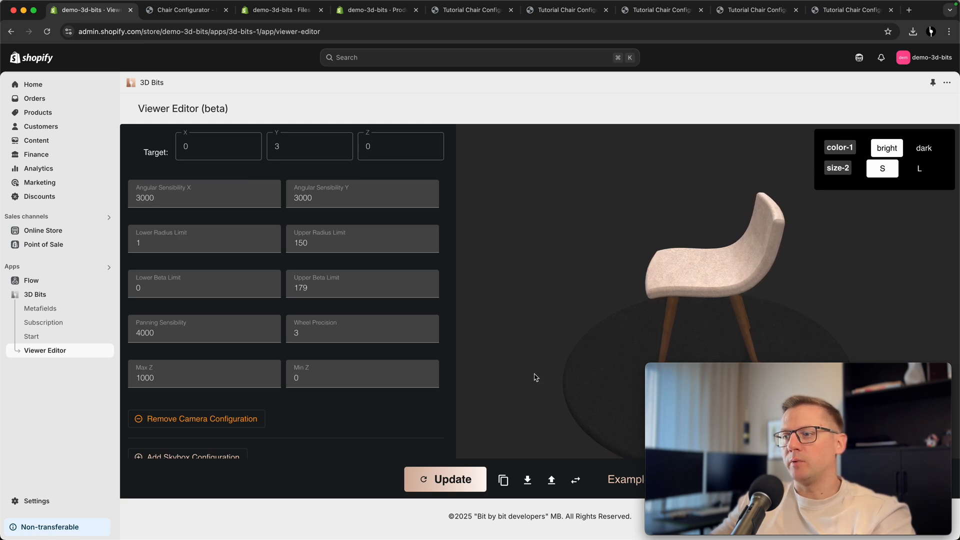
left_click(527, 479)
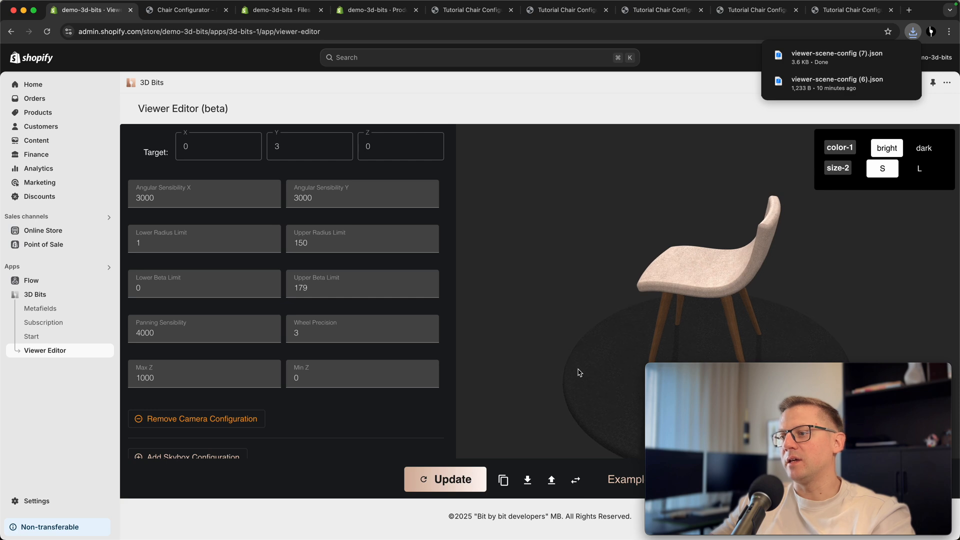
Load the Empty scene example, and restore the chair scene by uploading the downloaded scene config.
left_click(620, 479)
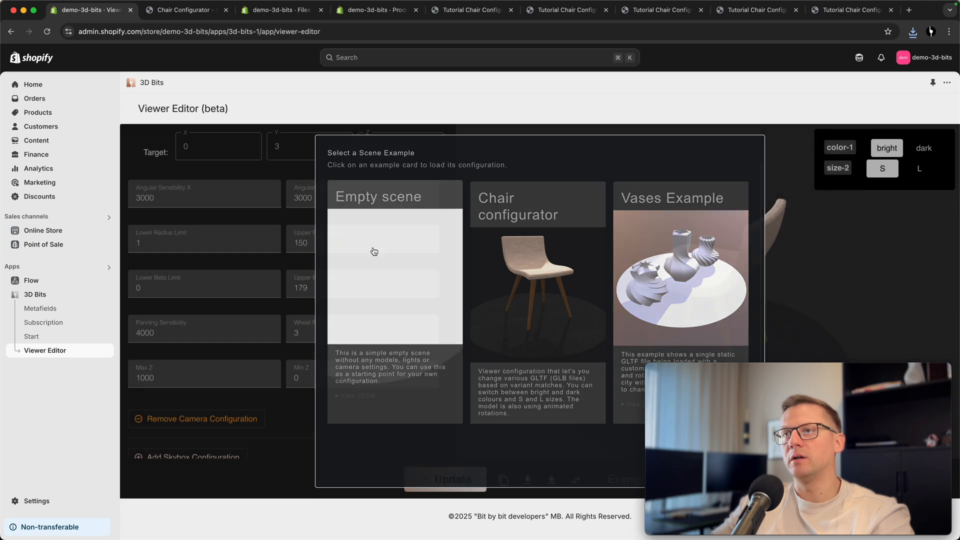
left_click(373, 253)
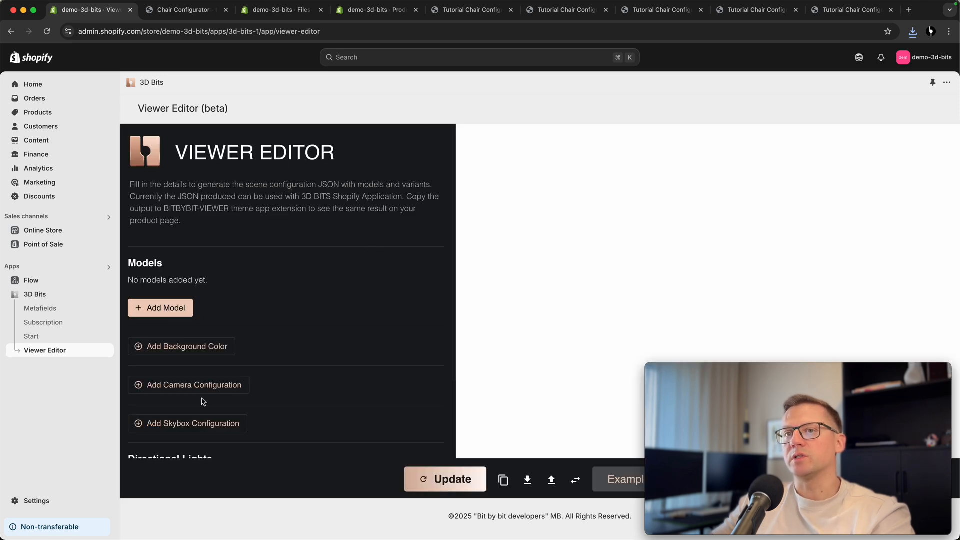
scroll(308, 272, "down", 1)
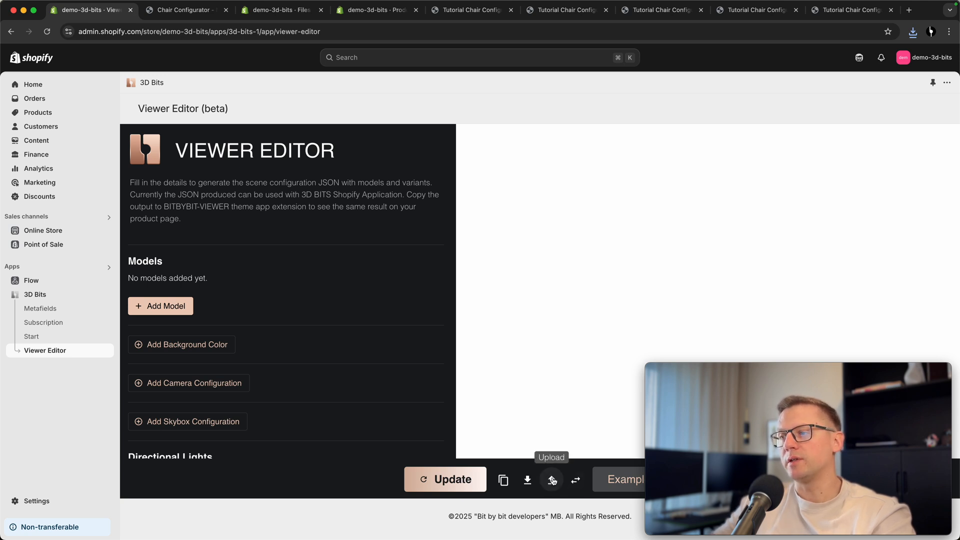
left_click(552, 480)
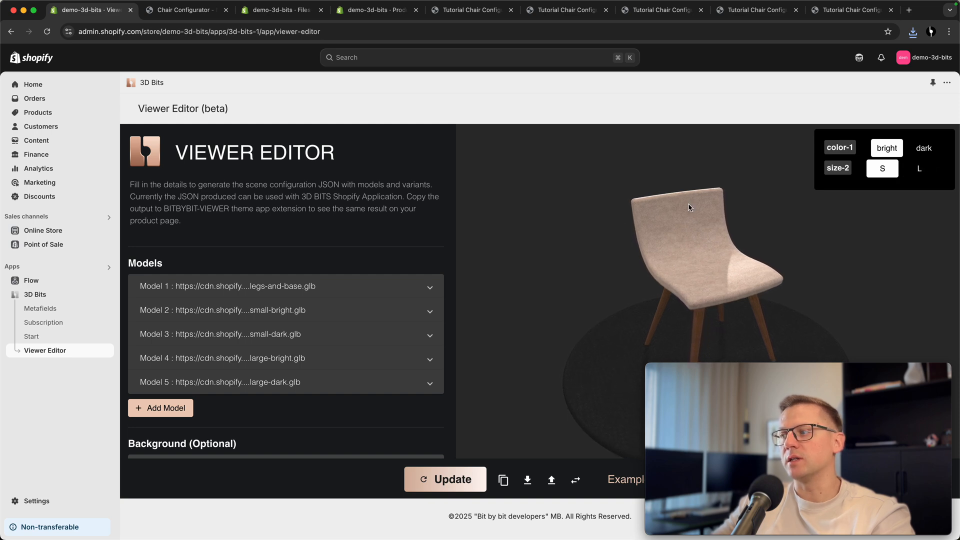
Show the scene as JSON and examine its schema reference, model entries, variant matches, camera and directional light settings.
left_click(575, 478)
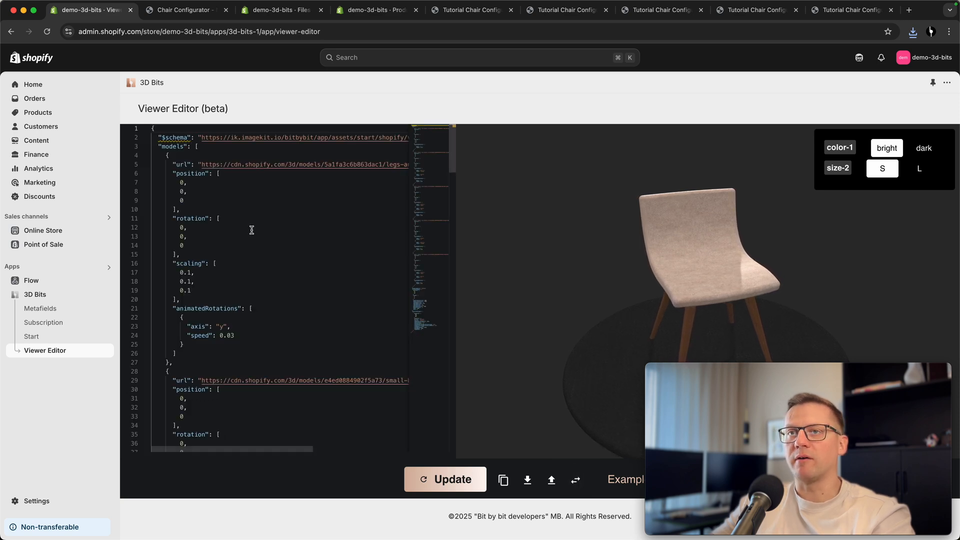
scroll(179, 165, "down", 15)
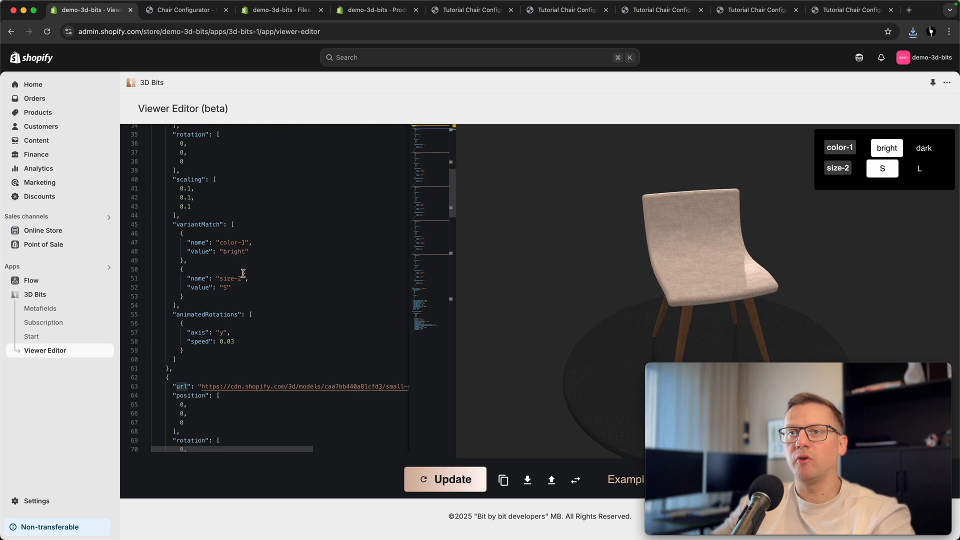
scroll(249, 274, "down", 20)
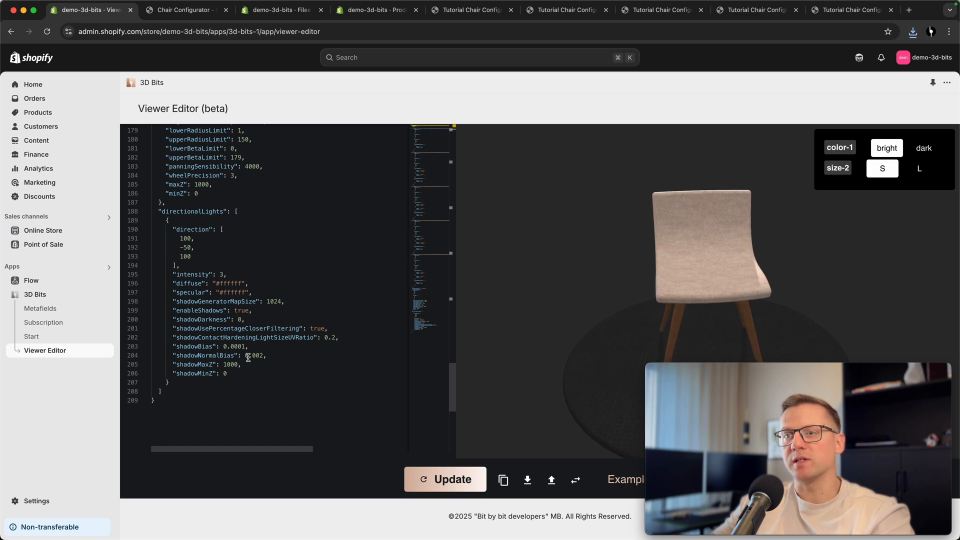
scroll(275, 300, "up", 15)
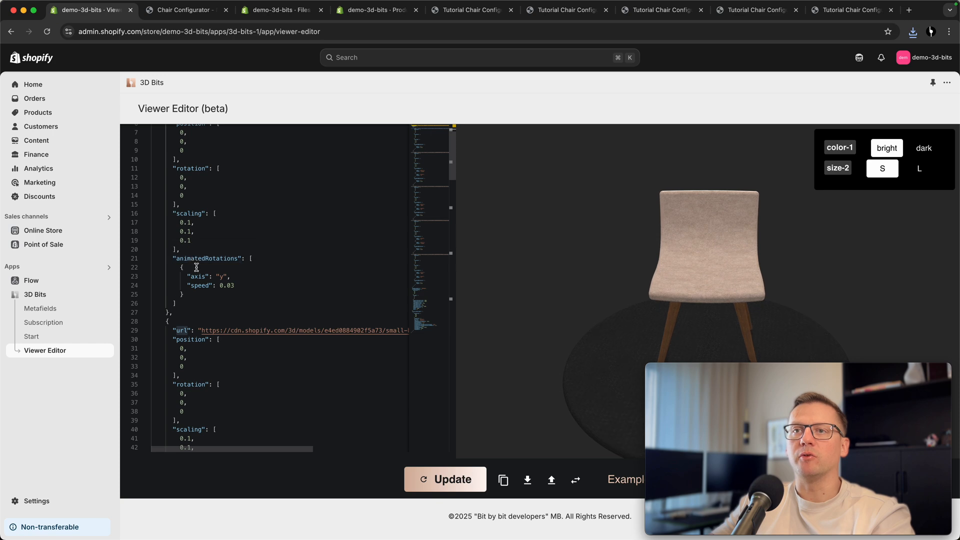
scroll(200, 295, "up", 2)
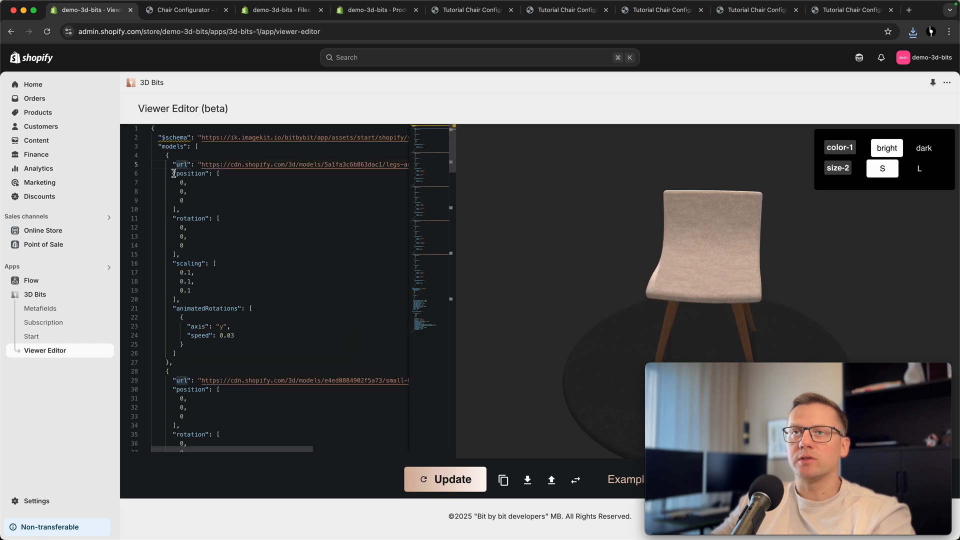
left_click(270, 138)
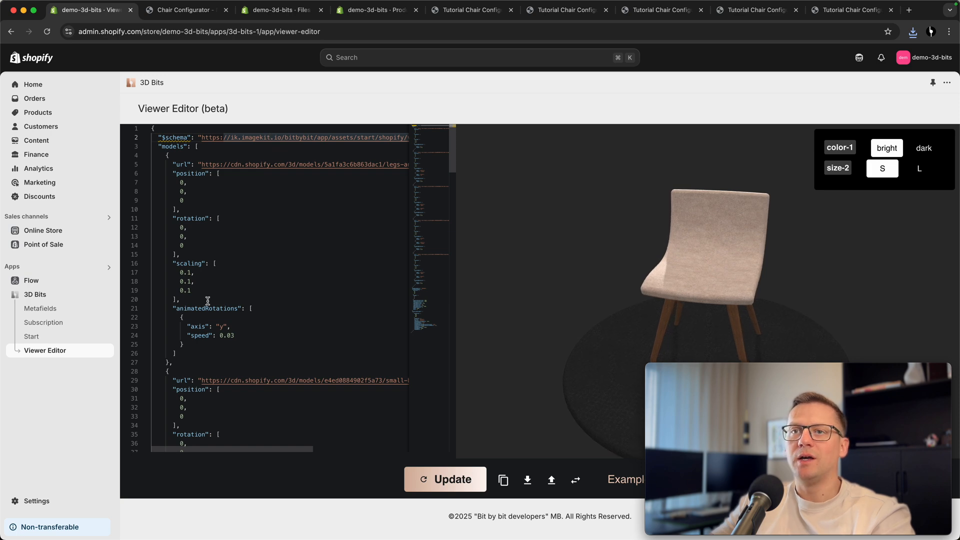
Test the schema validation by setting shadowMinZ to "dada", inspect the error, and set the value back to 0.
scroll(208, 301, "down", 20)
scroll(210, 327, "down", 6)
double_click(224, 398)
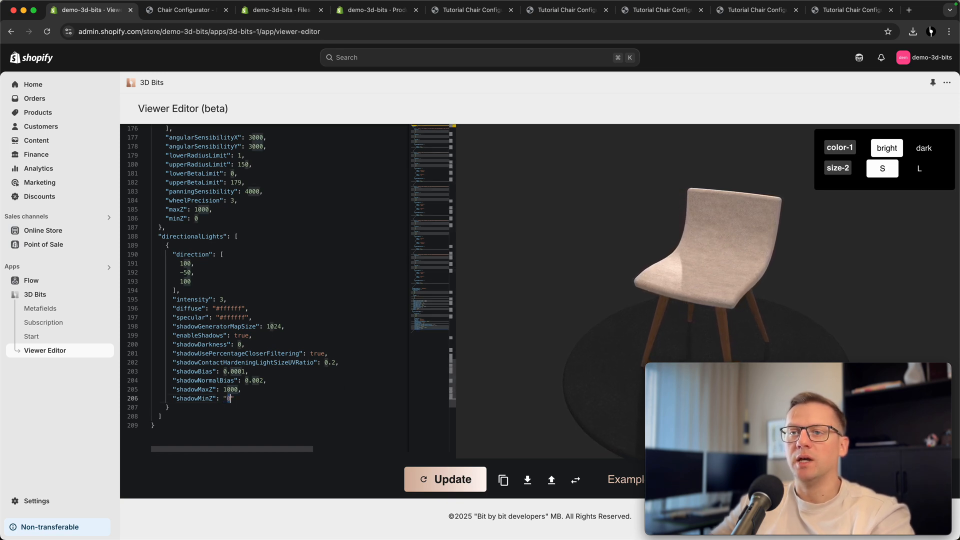
type("dada")
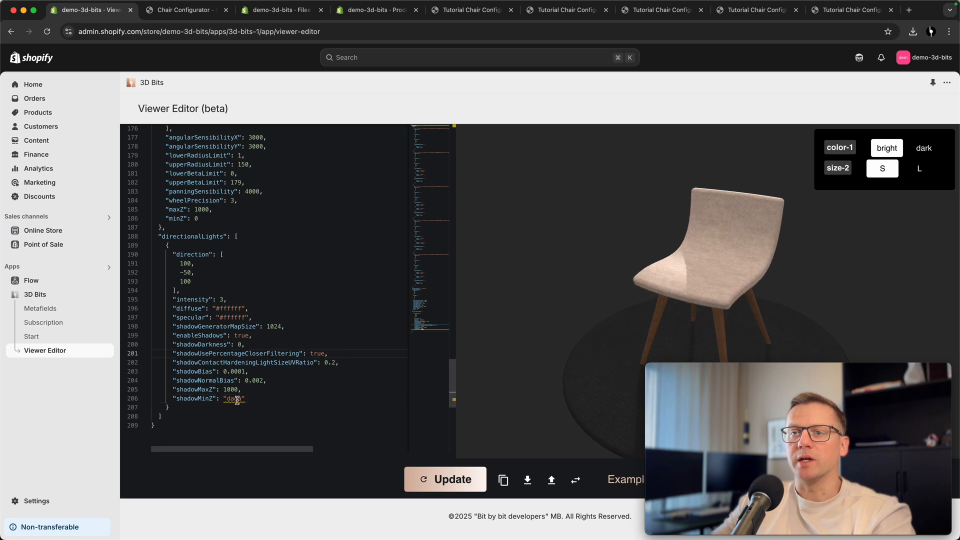
mouse_move(234, 399)
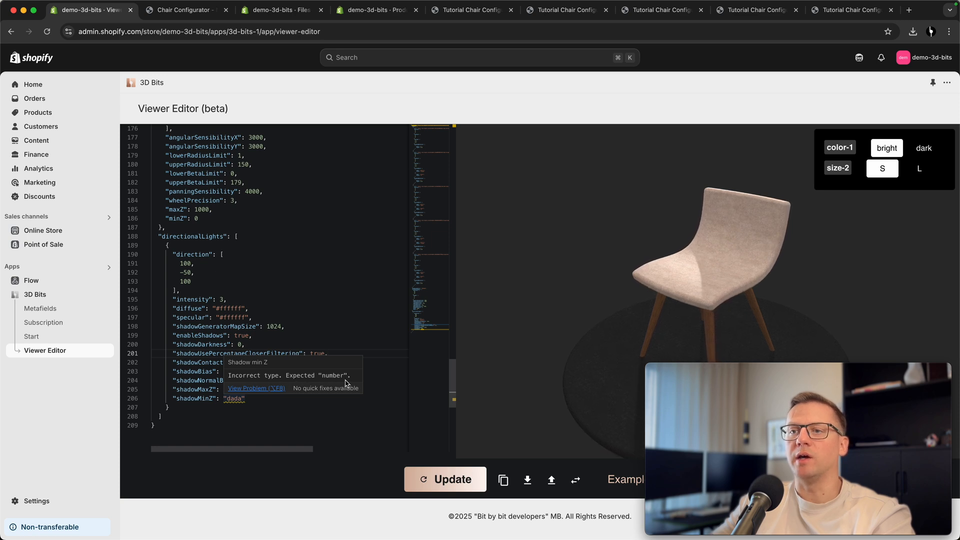
double_click(233, 399)
type("0")
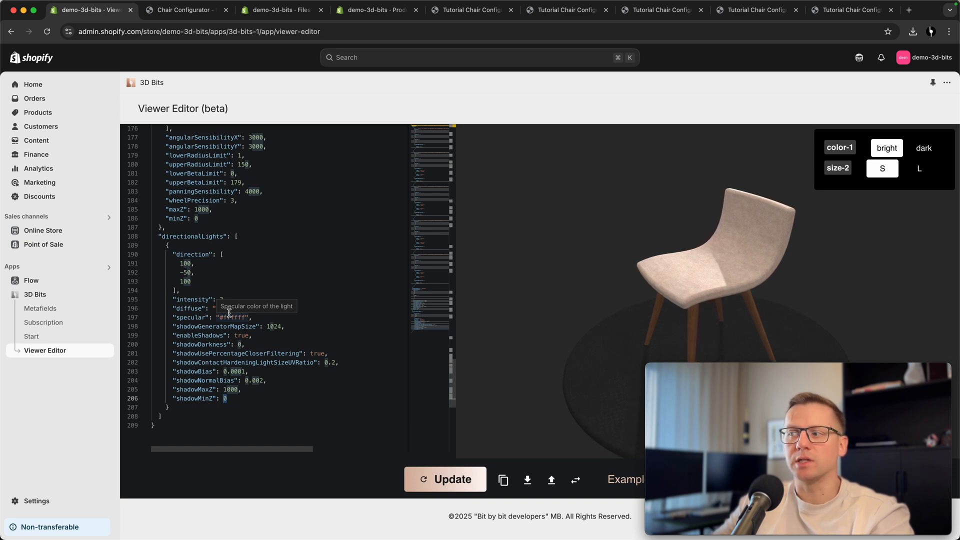
Select the whole scene JSON and locate the 3D Bits Scene Config metafield on the product page.
left_click(223, 263)
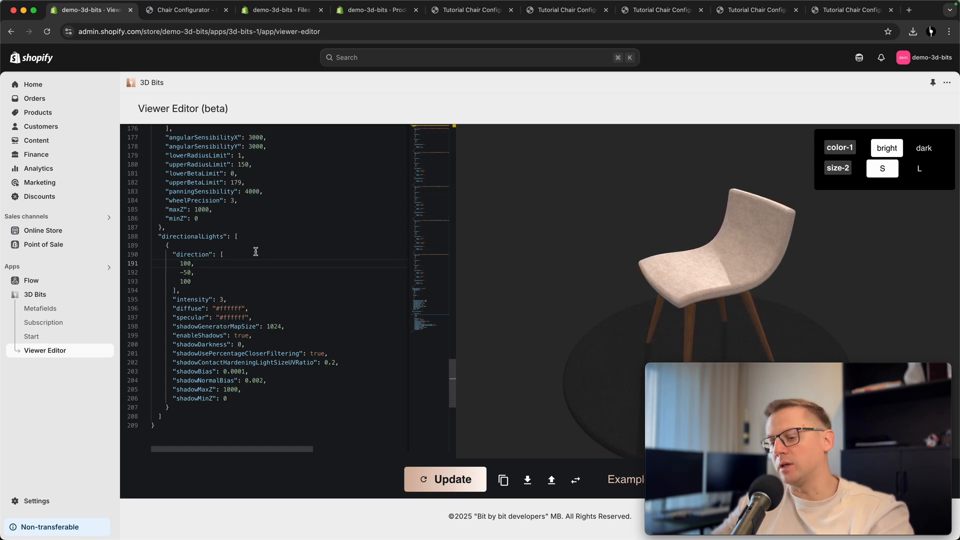
key("super+a")
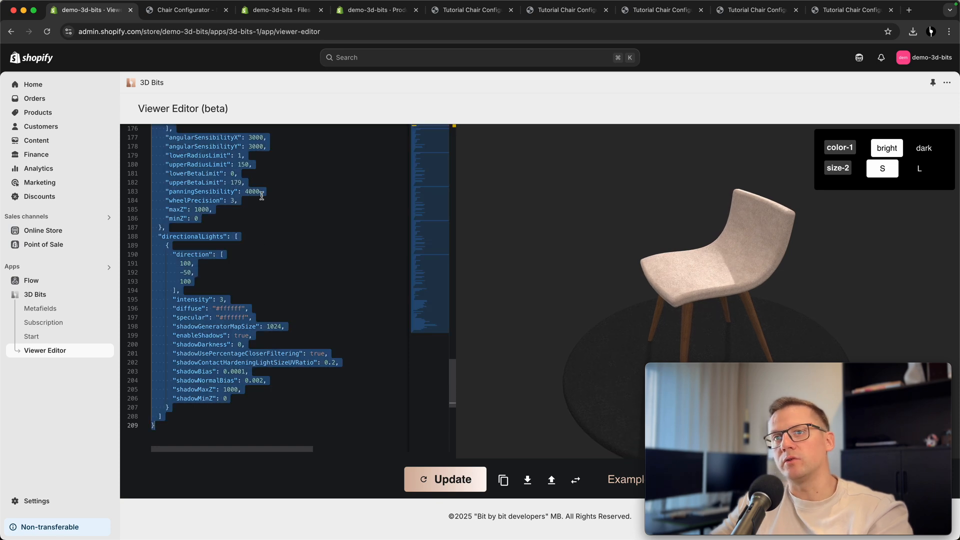
left_click(268, 231)
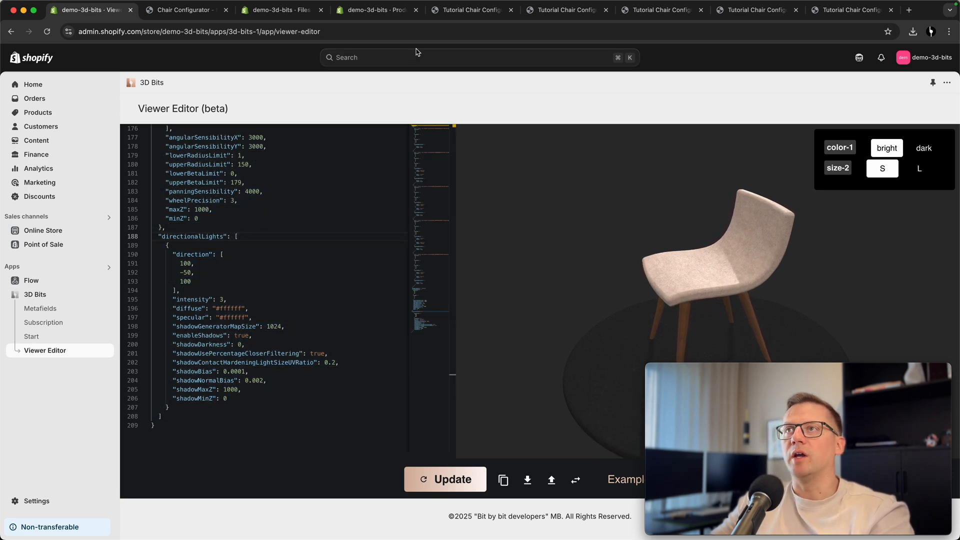
left_click(383, 15)
scroll(236, 302, "down", 10)
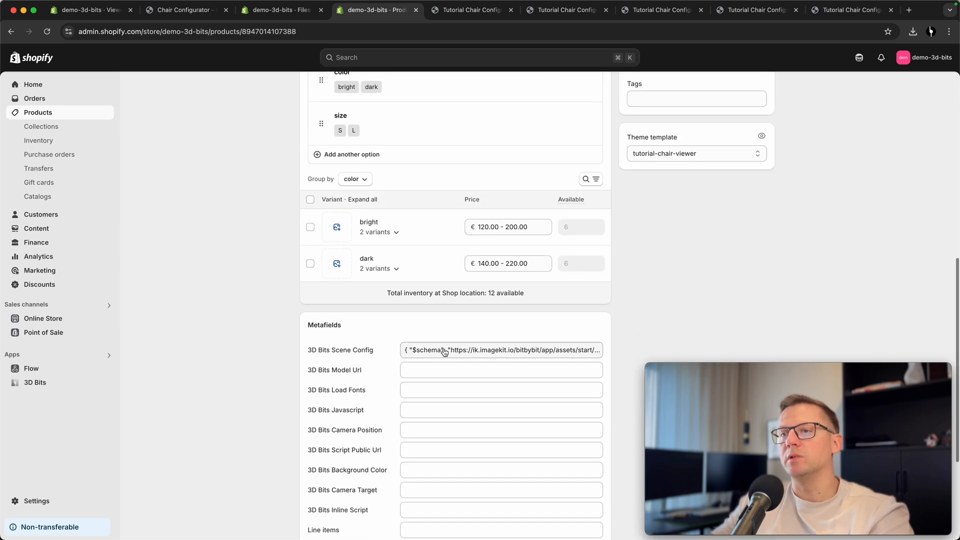
Return to the Viewer Editor form and remove the scene's background color.
key("super+1")
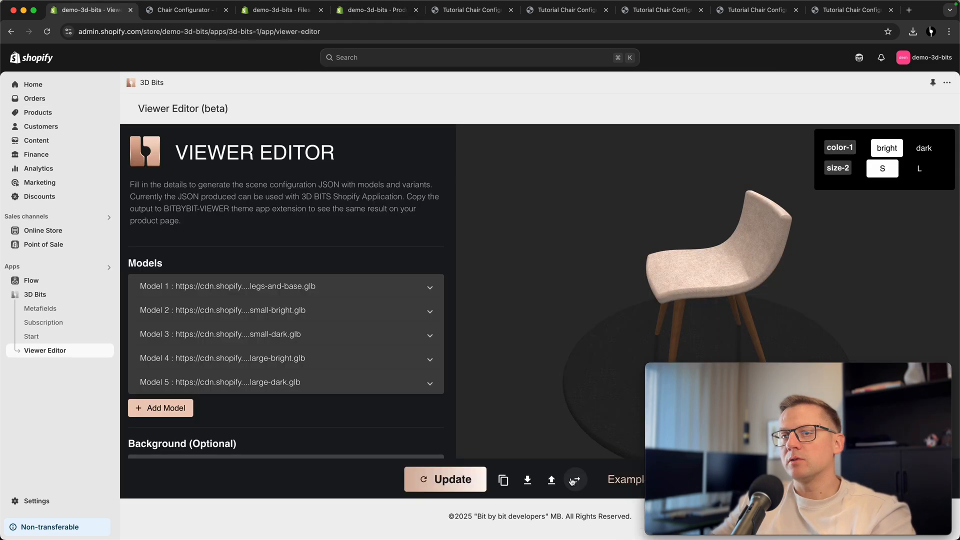
scroll(300, 195, "down", 5)
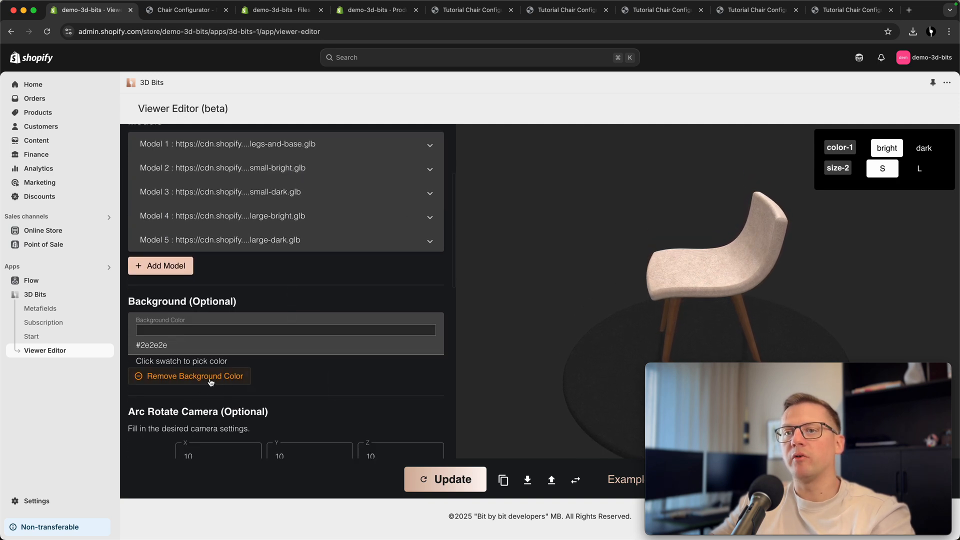
left_click(211, 381)
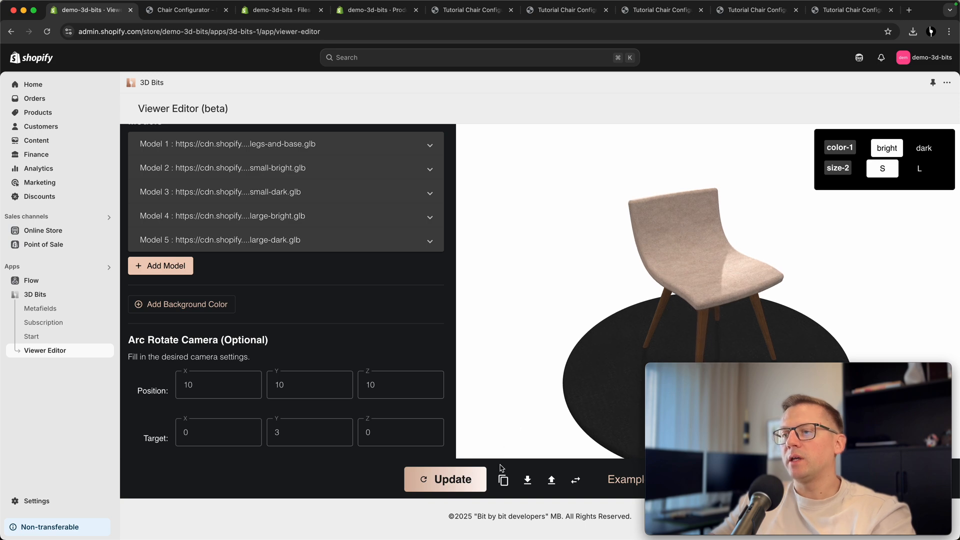
Copy the scene JSON without a background color into the product's 3D Bits Scene Config metafield and save the product.
left_click(503, 480)
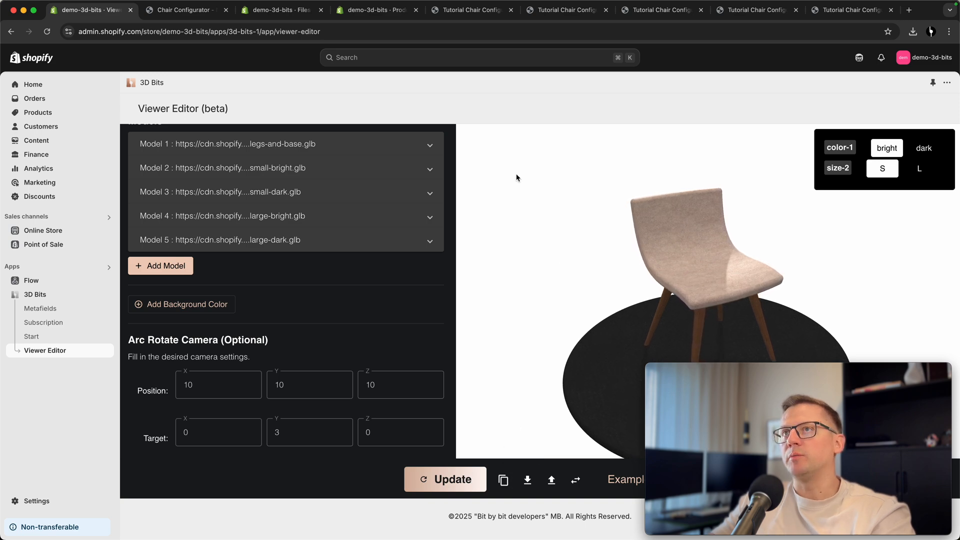
left_click(377, 9)
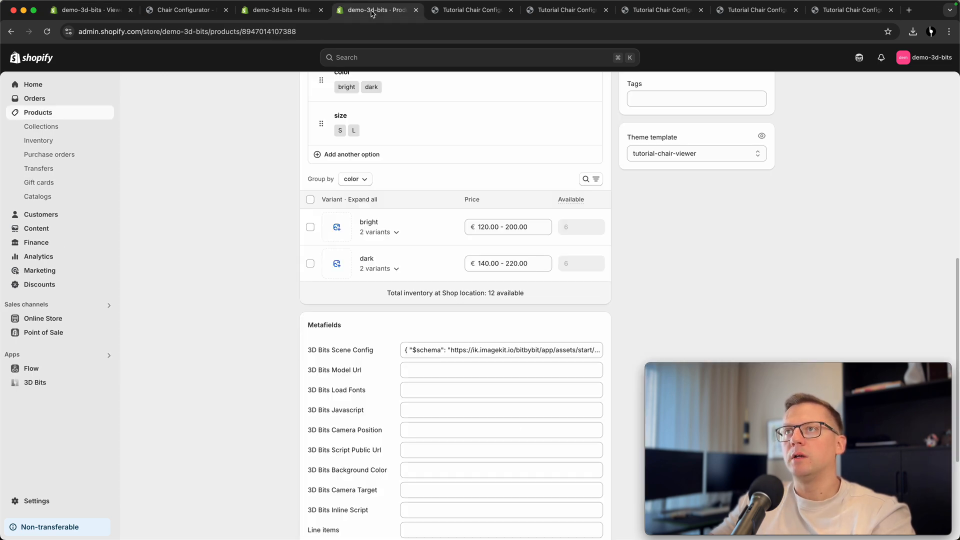
left_click(441, 360)
key("super+a")
key("super+v")
left_click(614, 78)
left_click(625, 57)
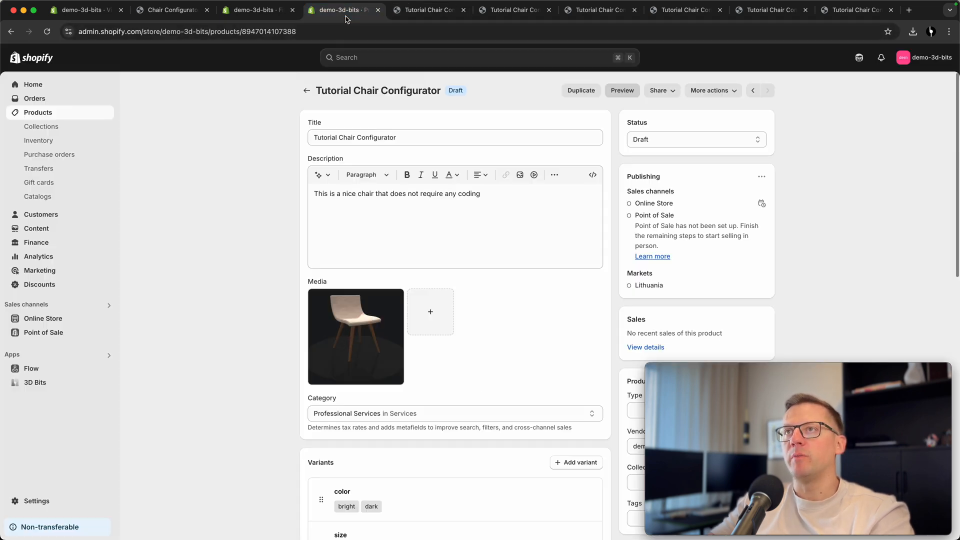
Set the product's 3D Bits Background Color metafield to the red #FF3131 and save the product.
left_click(345, 19)
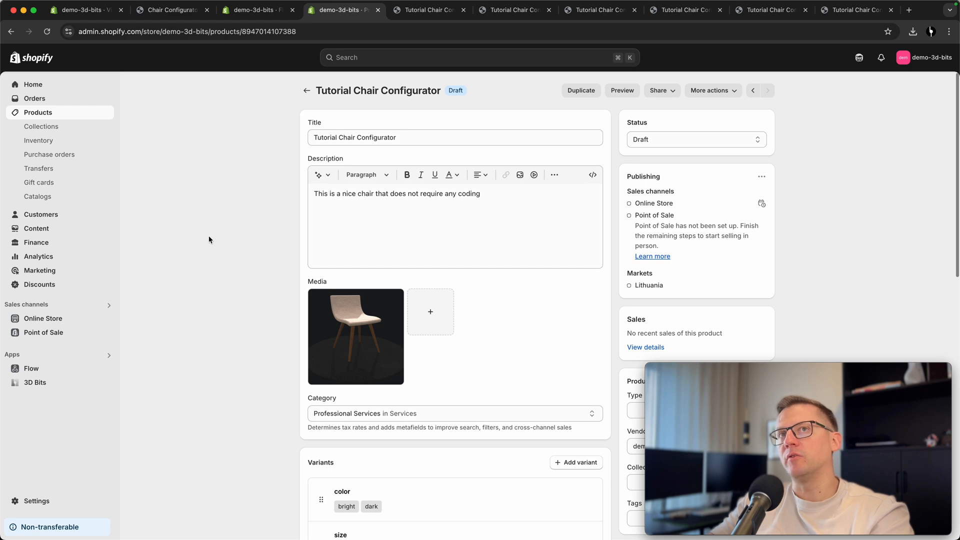
scroll(210, 241, "down", 10)
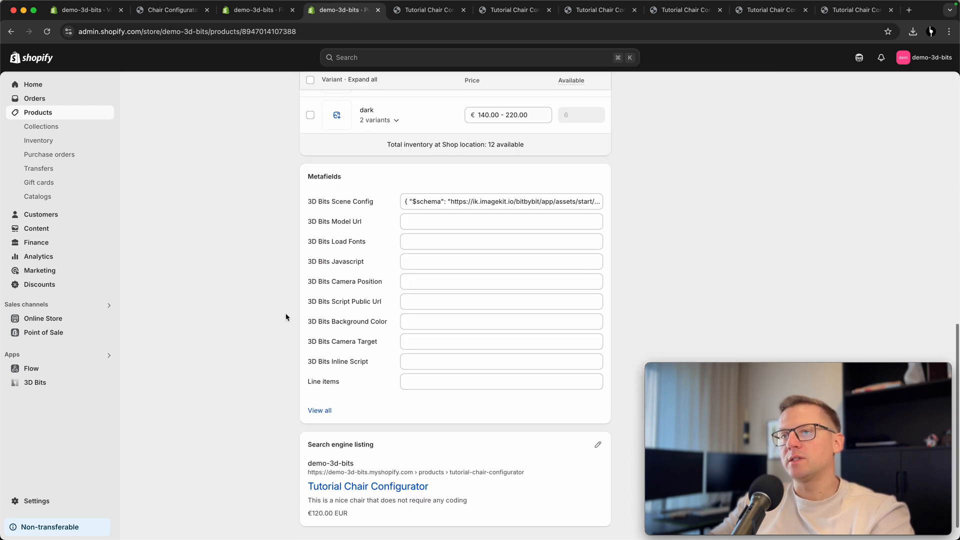
left_click(445, 322)
left_click(453, 352)
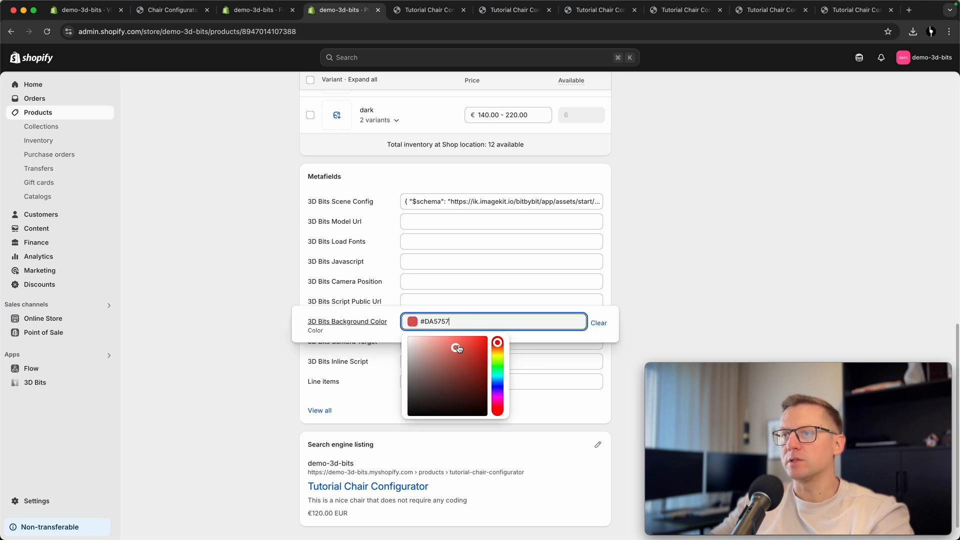
left_click(703, 138)
left_click(626, 57)
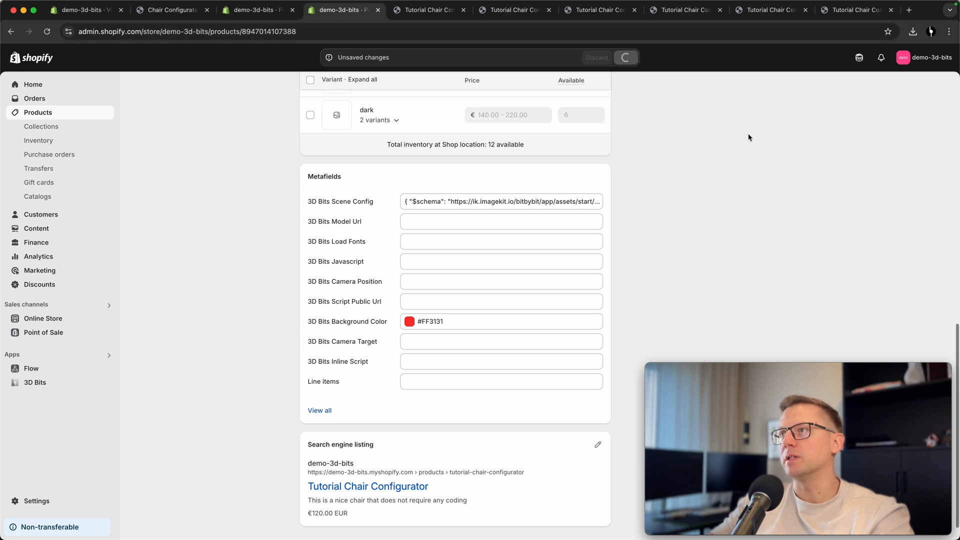
Preview the Tutorial Chair Configurator on the storefront to check its background color, and return to the product page.
scroll(736, 141, "up", 15)
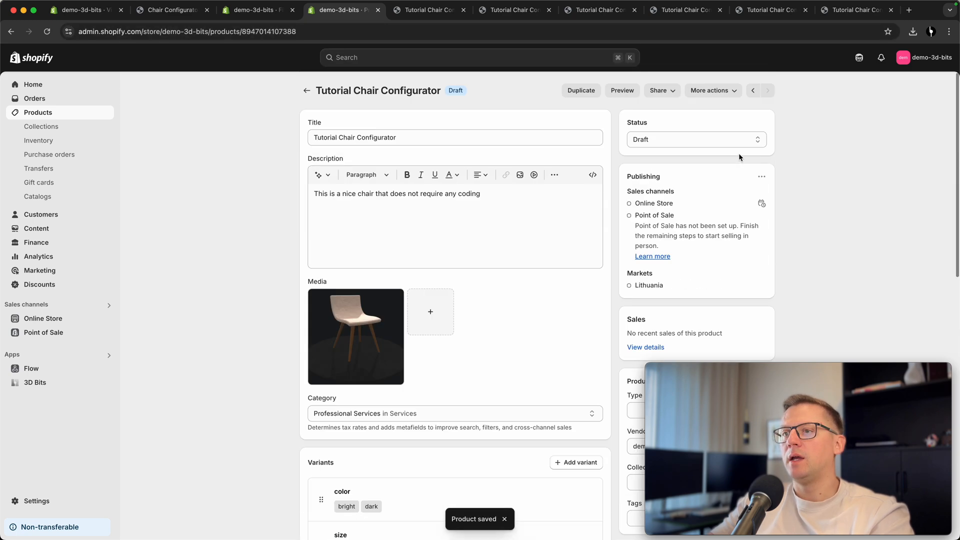
left_click(622, 91)
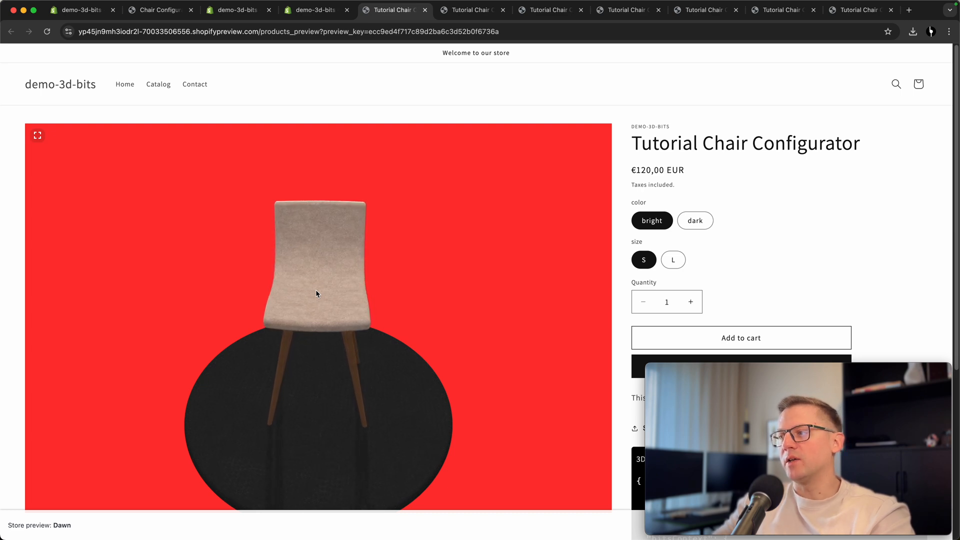
left_click(316, 10)
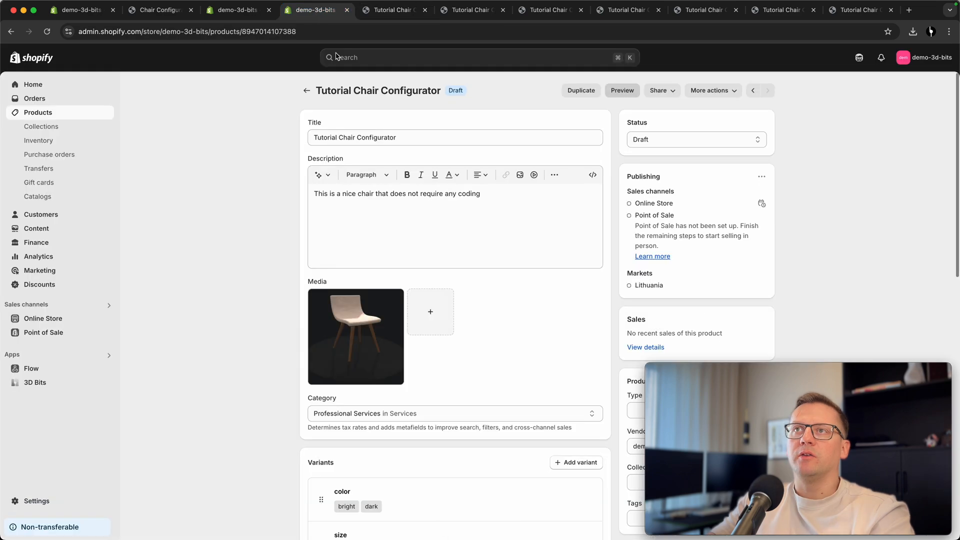
Set the product's 3D Bits Background Color metafield to the grey #555555 and save the product.
left_click(240, 10)
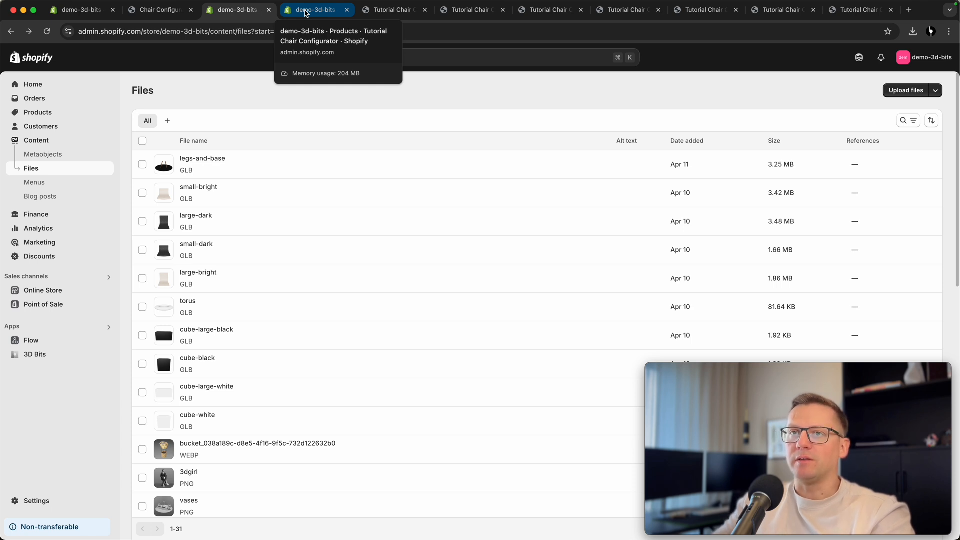
left_click(306, 11)
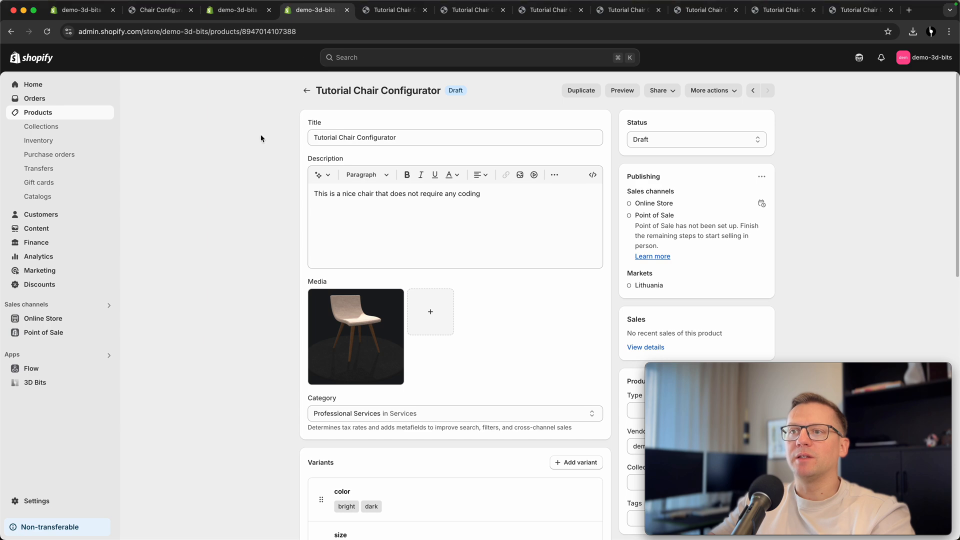
scroll(242, 260, "down", 15)
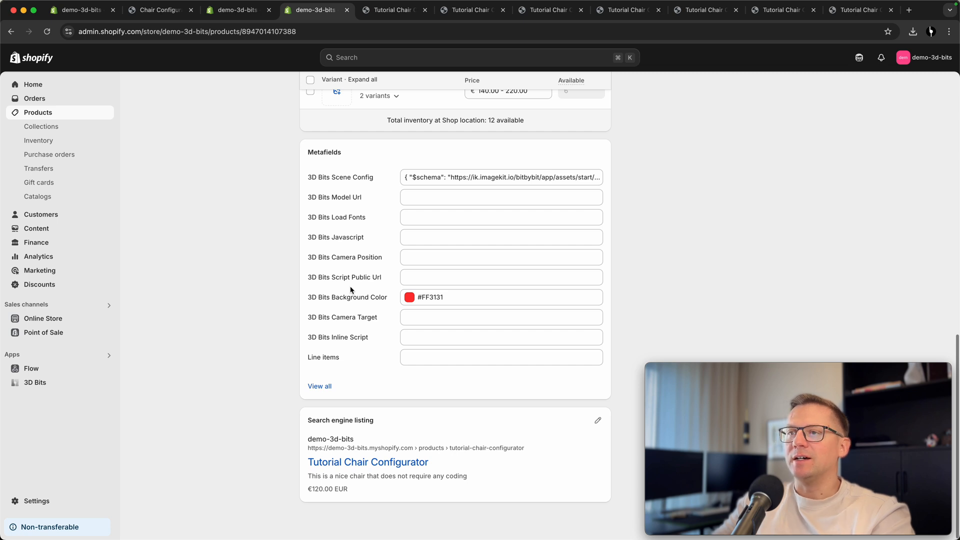
left_click(477, 298)
type("#555555")
left_click(371, 366)
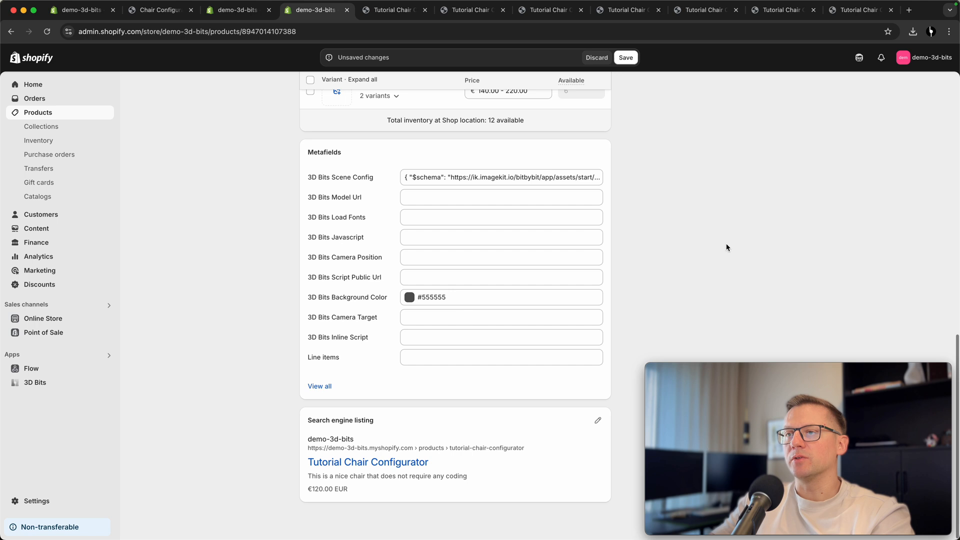
left_click(625, 58)
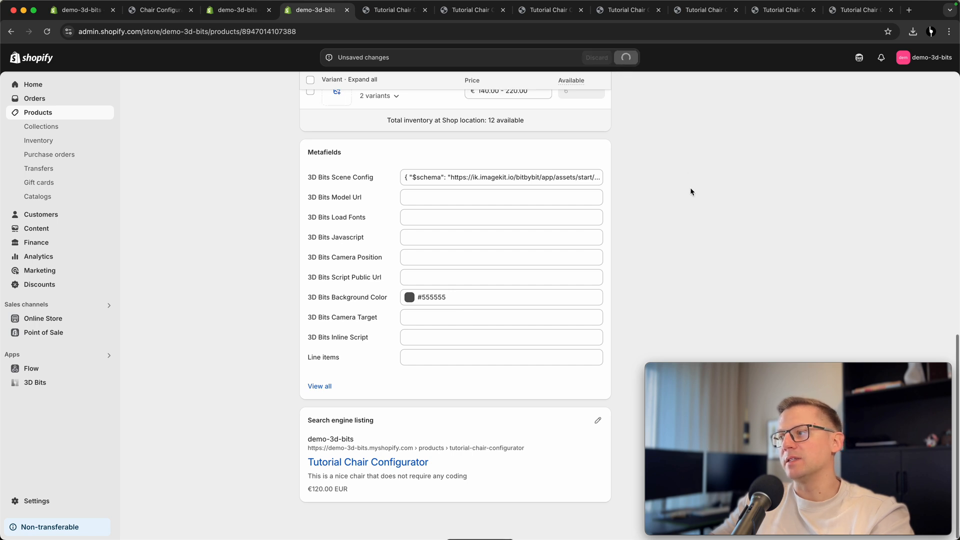
Add a skybox configuration of type city to the scene in the Viewer Editor and update the 3D preview.
left_click(87, 14)
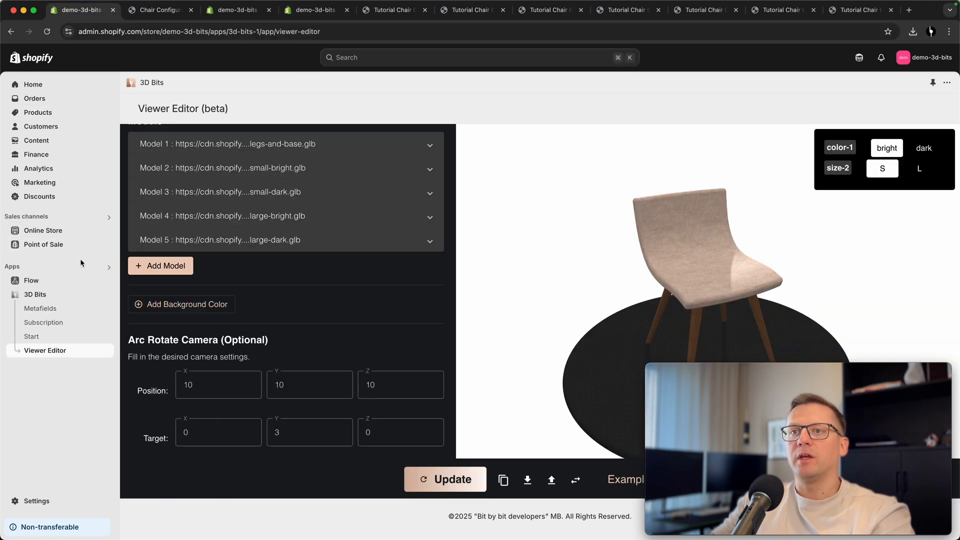
scroll(294, 281, "down", 5)
scroll(294, 281, "down", 5)
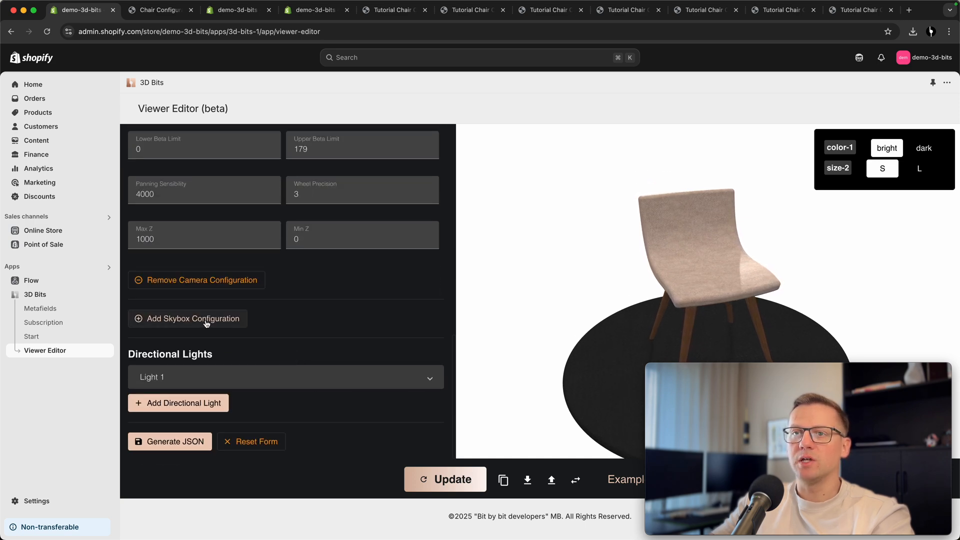
left_click(188, 321)
scroll(170, 295, "down", 2)
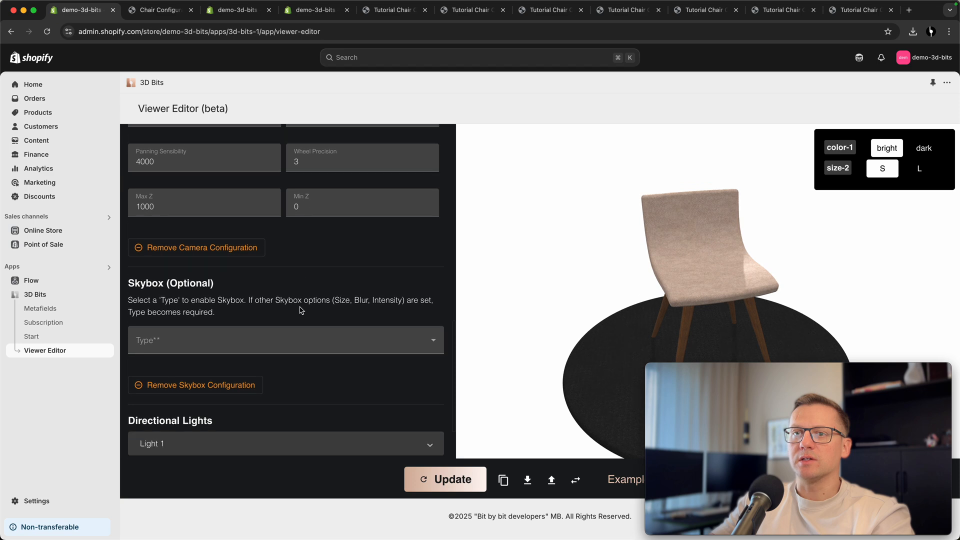
left_click(235, 277)
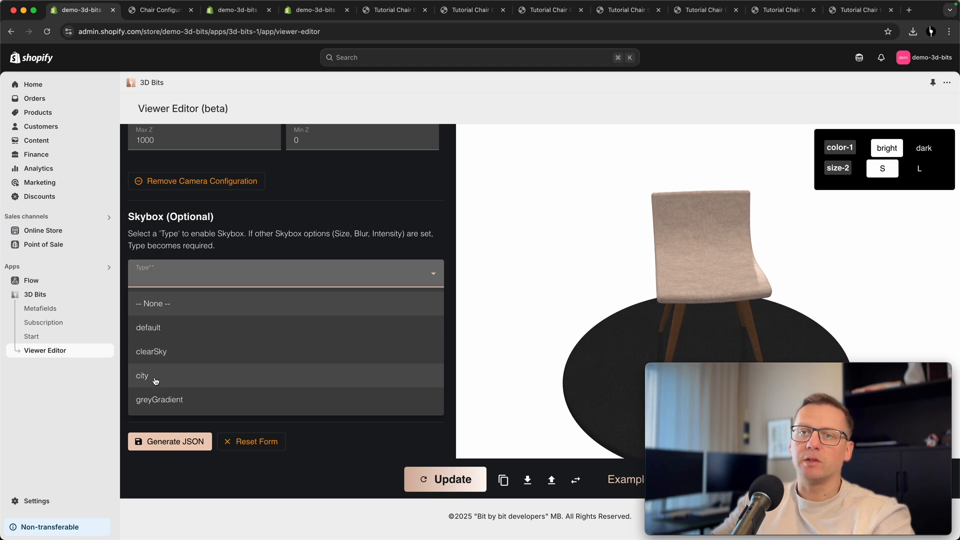
left_click(155, 381)
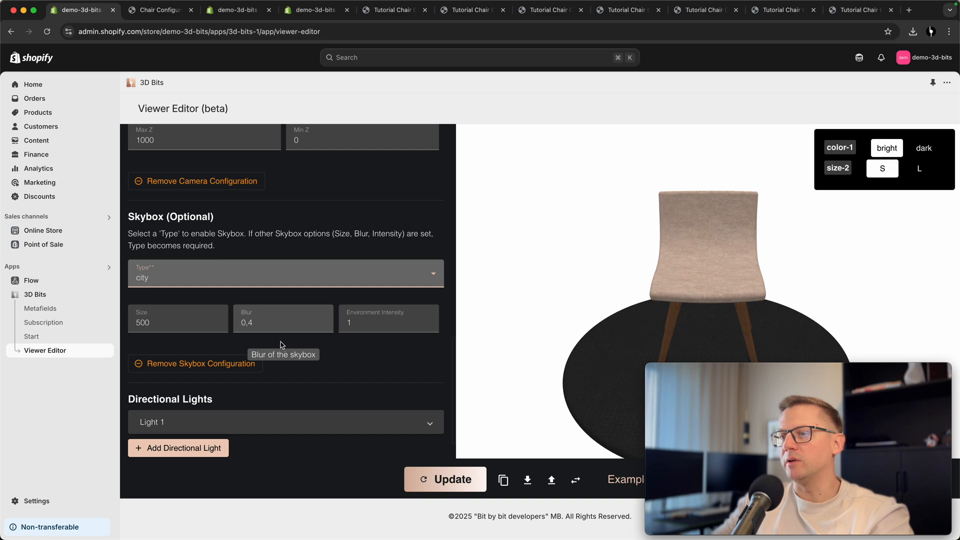
left_click(446, 481)
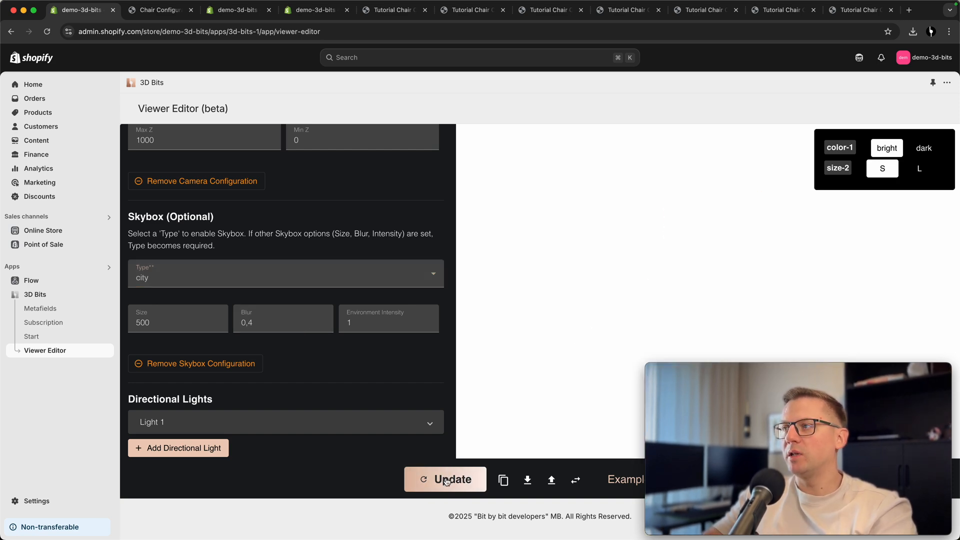
left_click_drag(666, 329, 547, 295)
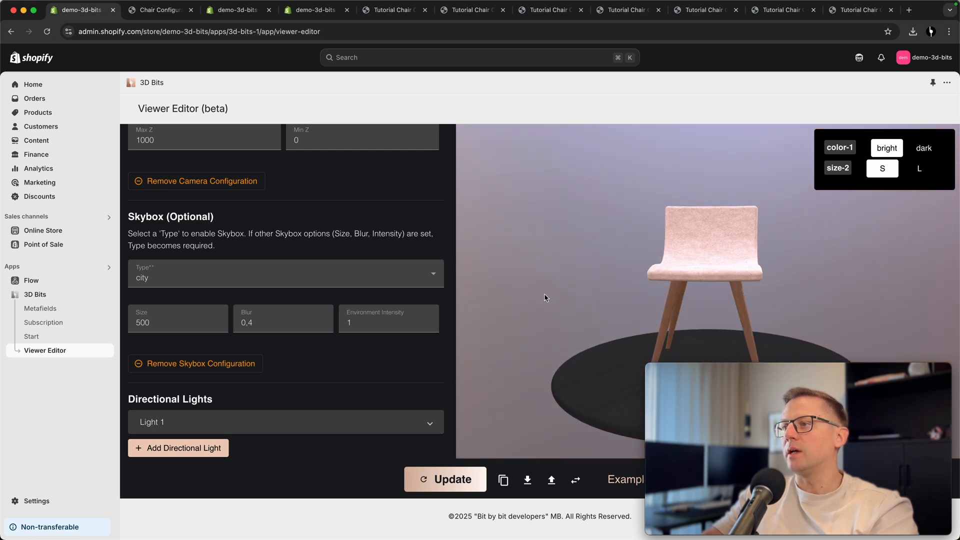
Change the skybox type to clearSky, update the scene and inspect the chair from several angles.
left_click(252, 279)
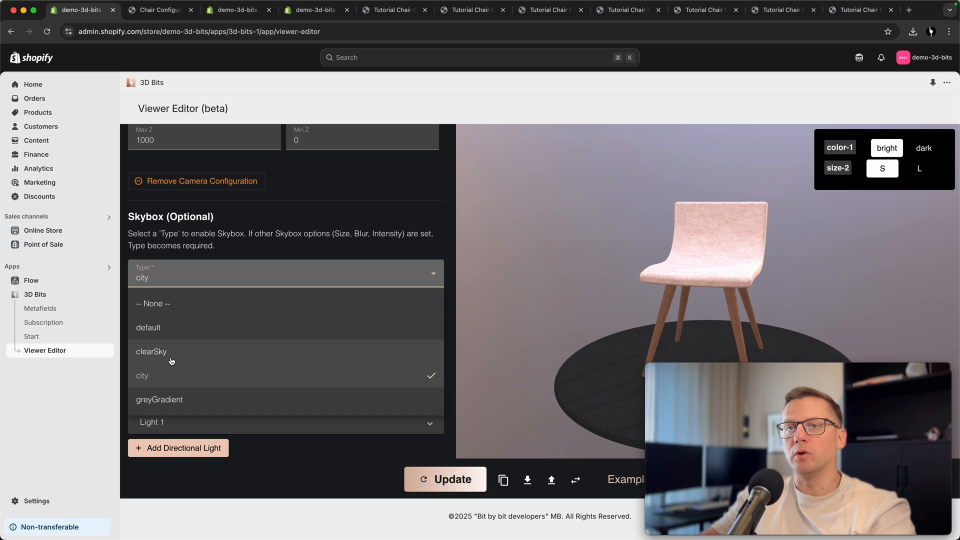
left_click(161, 353)
left_click(450, 479)
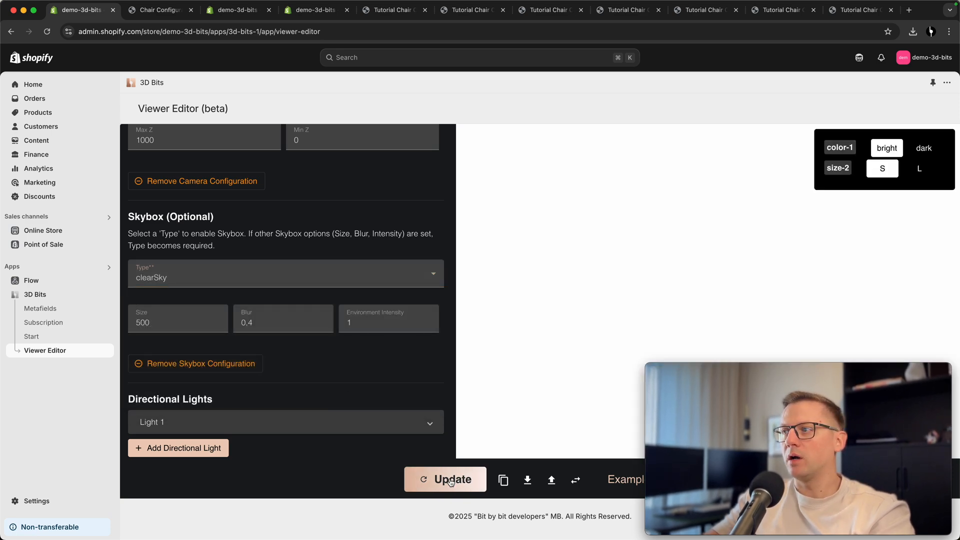
left_click_drag(662, 304, 926, 259)
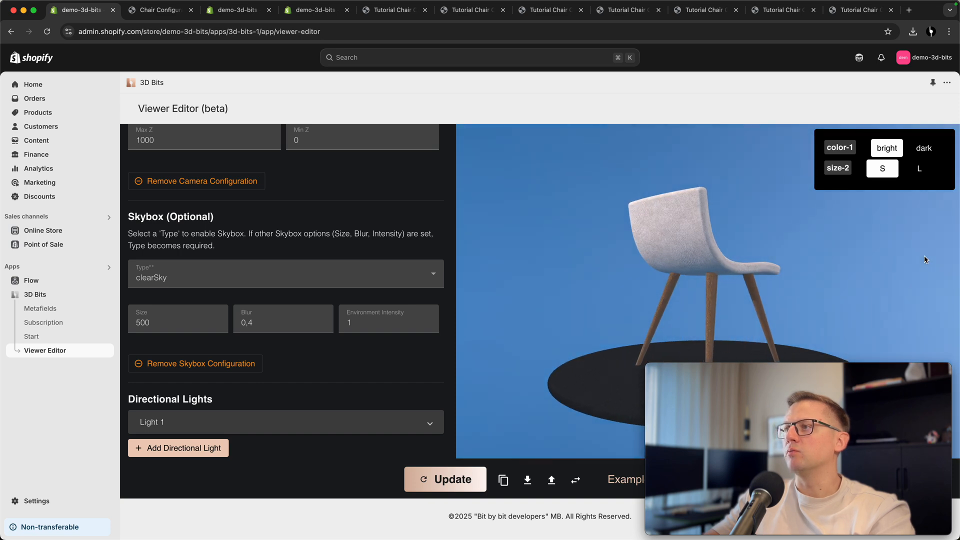
left_click_drag(640, 278, 797, 287)
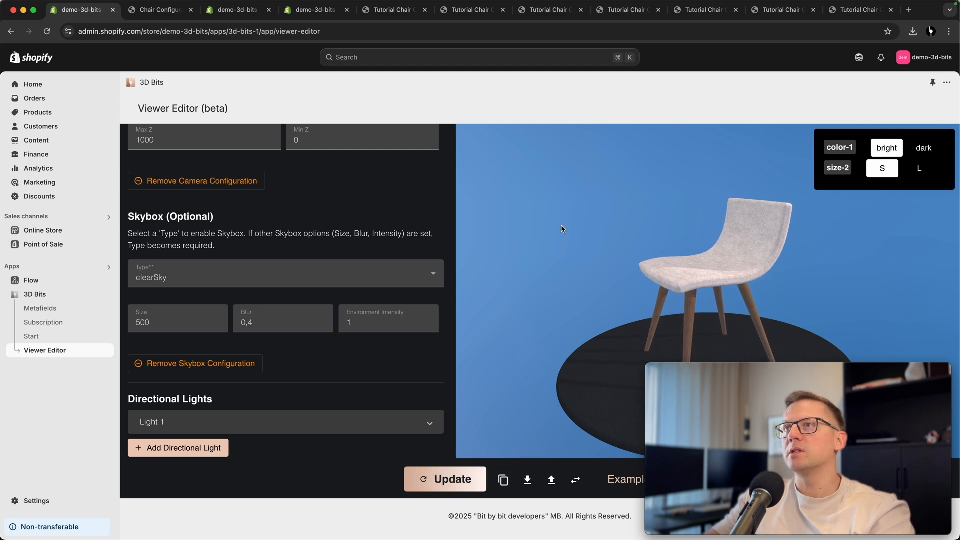
Replace the product's 3D Bits Scene Config metafield with the clearSky scene JSON and save the product.
left_click(320, 10)
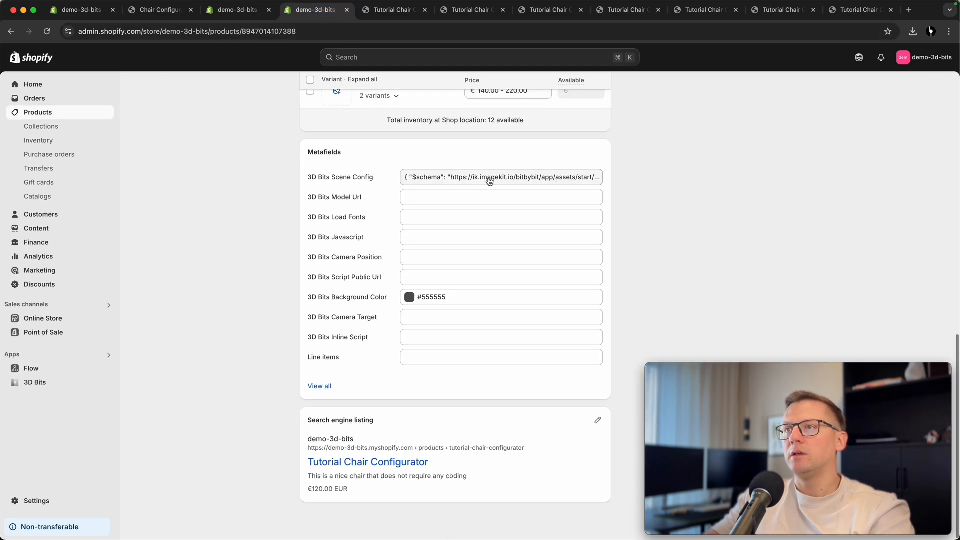
left_click_drag(488, 180, 604, 205)
key("super+v")
left_click(714, 203)
left_click(628, 61)
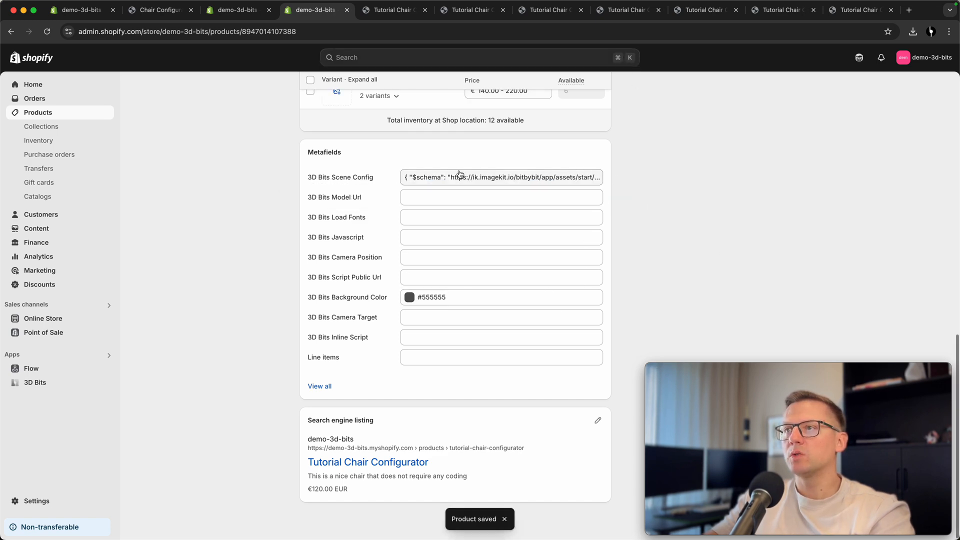
Preview the product on the storefront and inspect the chair and skybox in the full-screen 3D view.
scroll(658, 301, "up", 10)
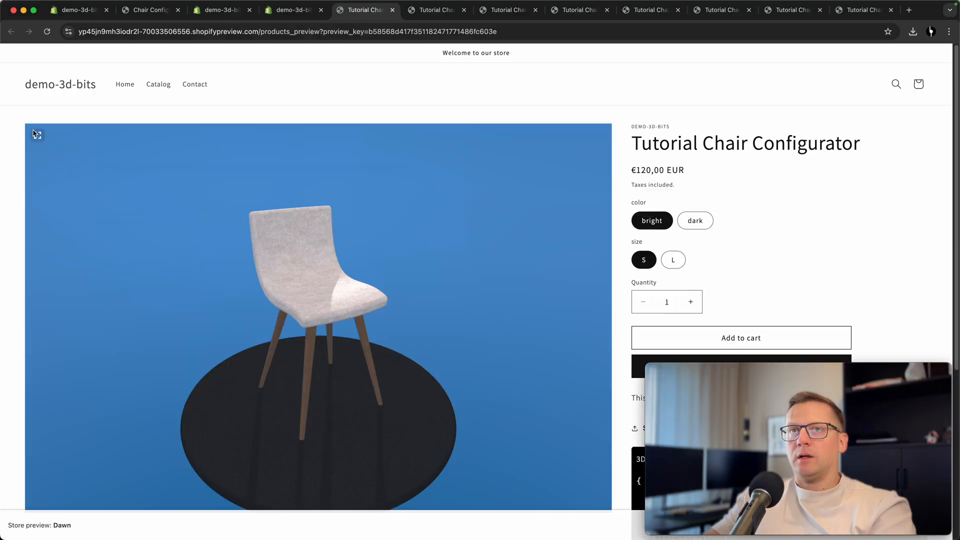
left_click(35, 133)
left_click_drag(350, 265, 473, 273)
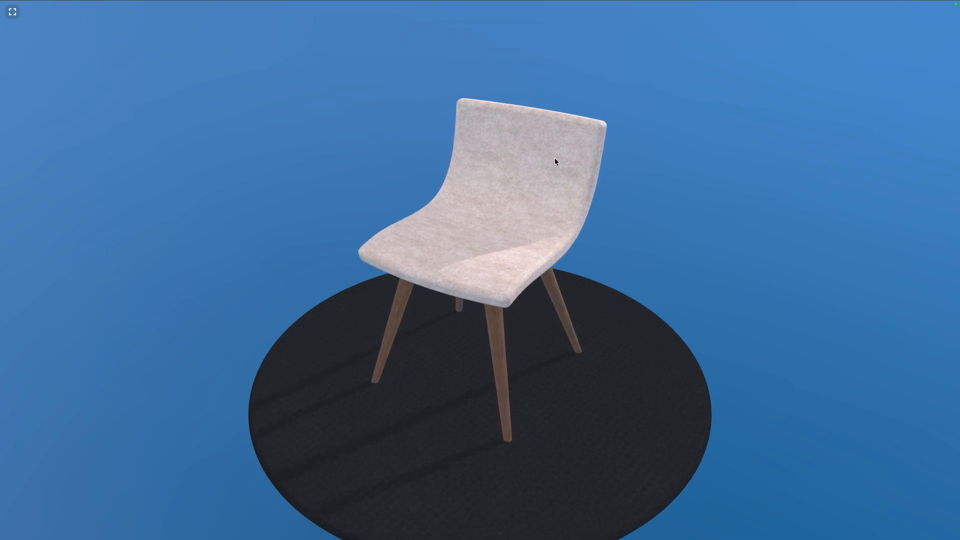
left_click_drag(422, 279, 660, 197)
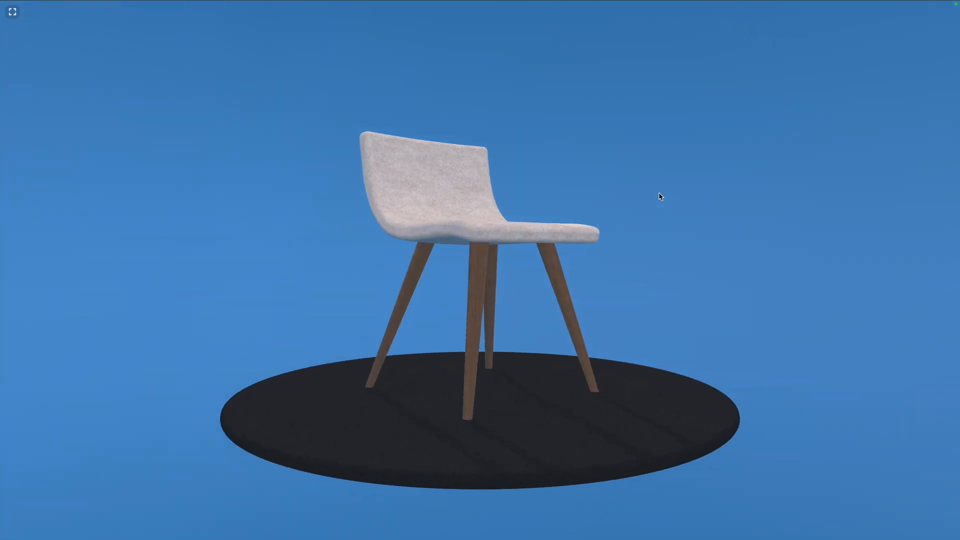
scroll(585, 224, "up", 6)
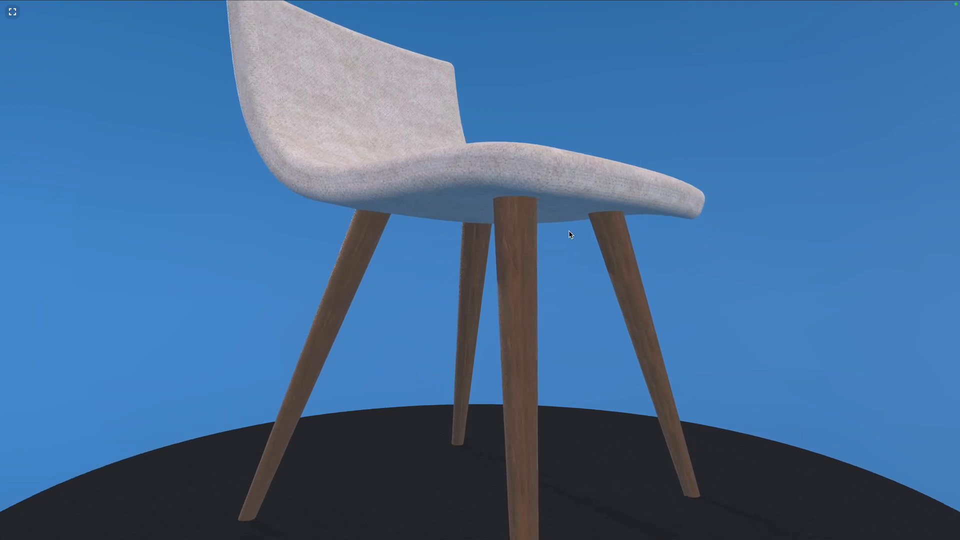
left_click_drag(590, 216, 545, 214)
scroll(448, 257, "down", 5)
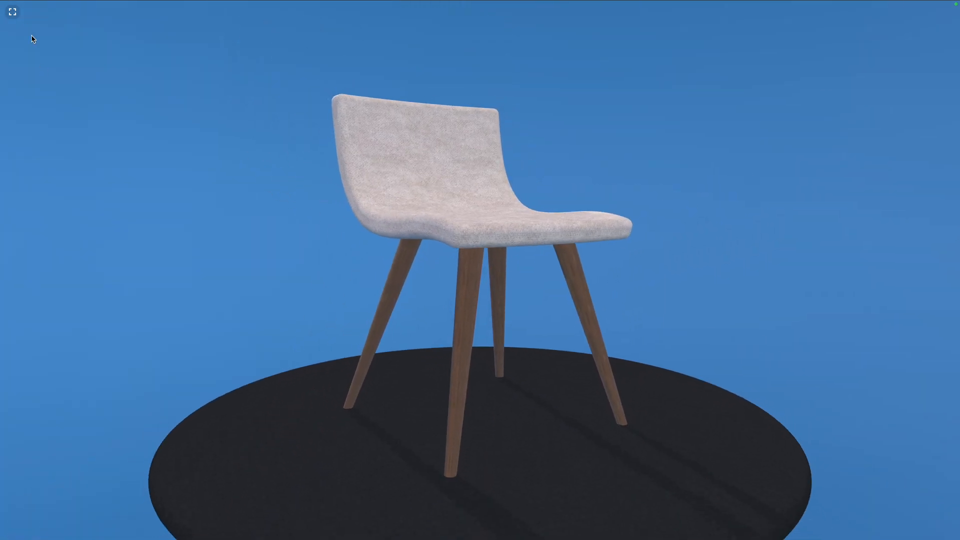
left_click(12, 11)
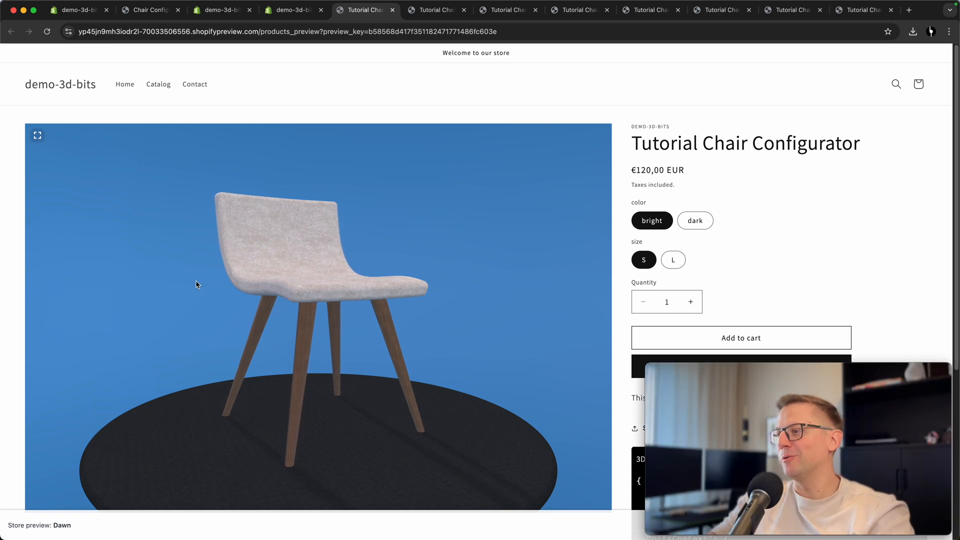
Test the storefront variants by switching the chair to dark in size L and back to bright in size S.
left_click(692, 225)
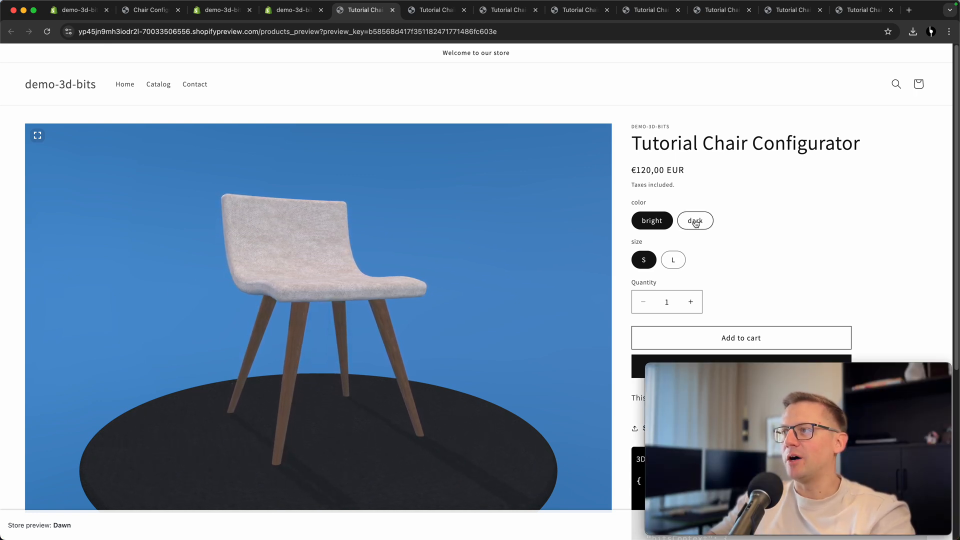
left_click(669, 264)
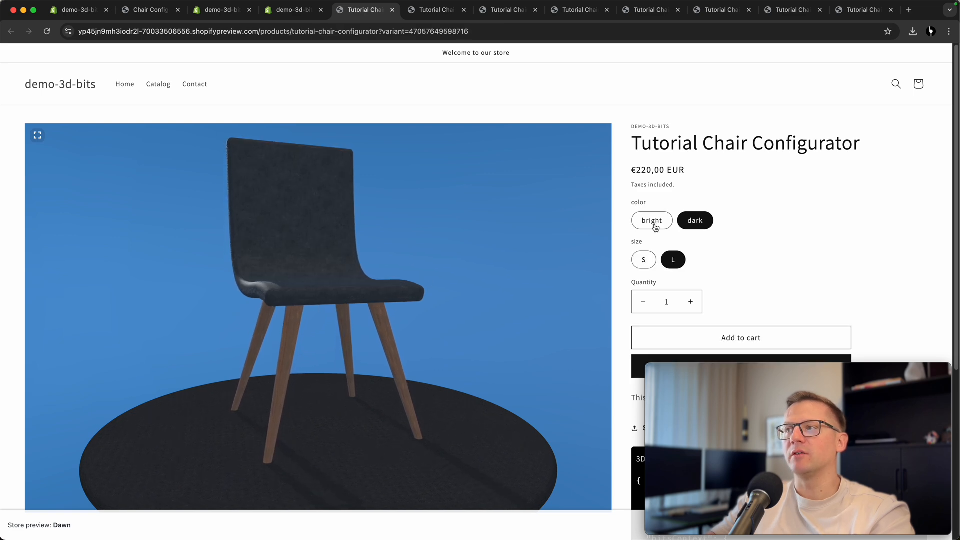
left_click(653, 224)
left_click(638, 267)
Review the model list in the Viewer Editor and the 3D Bits debug output on the storefront preview.
left_click(75, 10)
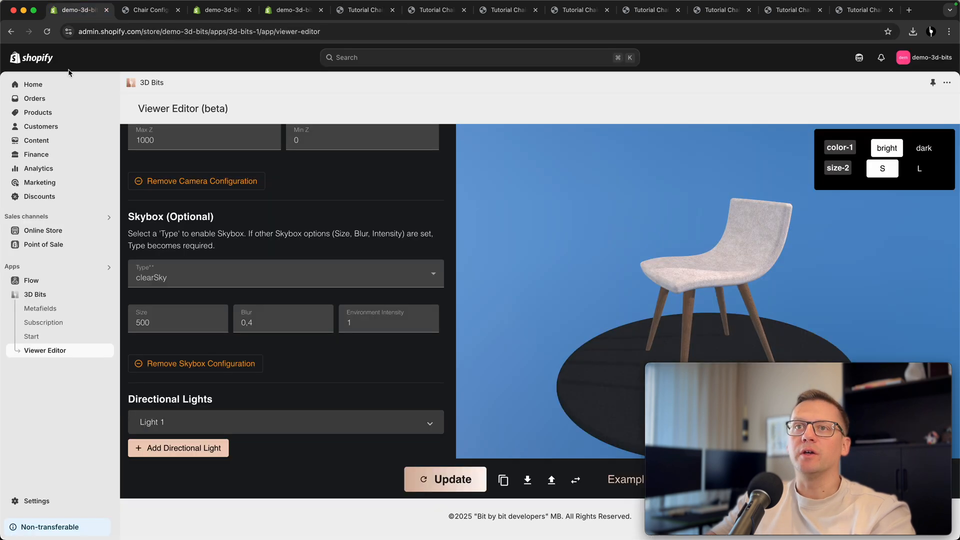
scroll(210, 162, "up", 5)
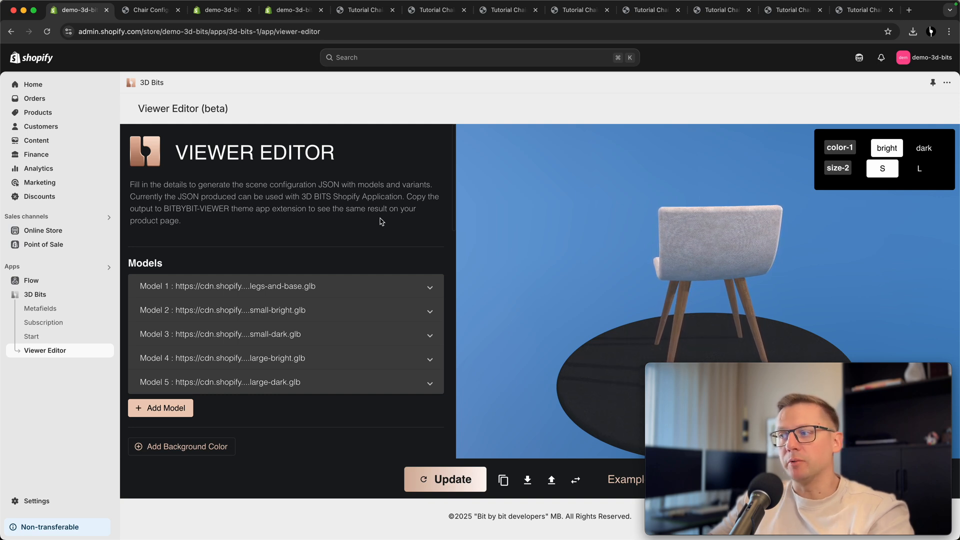
left_click(294, 10)
left_click(353, 12)
scroll(840, 234, "down", 5)
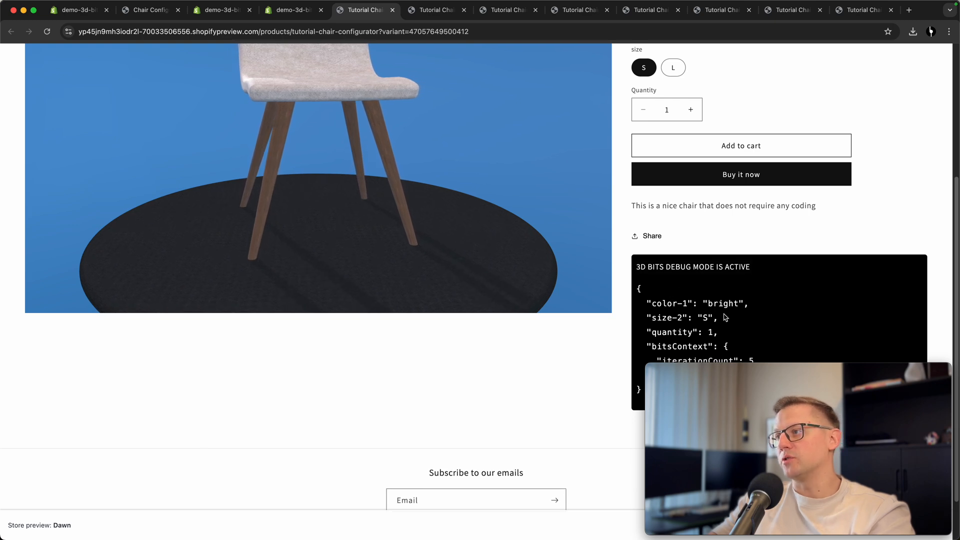
Open the tutorial-chair-viewer product template in the theme editor and select its BITBYBIT VIEWER block.
left_click(294, 10)
left_click(762, 122)
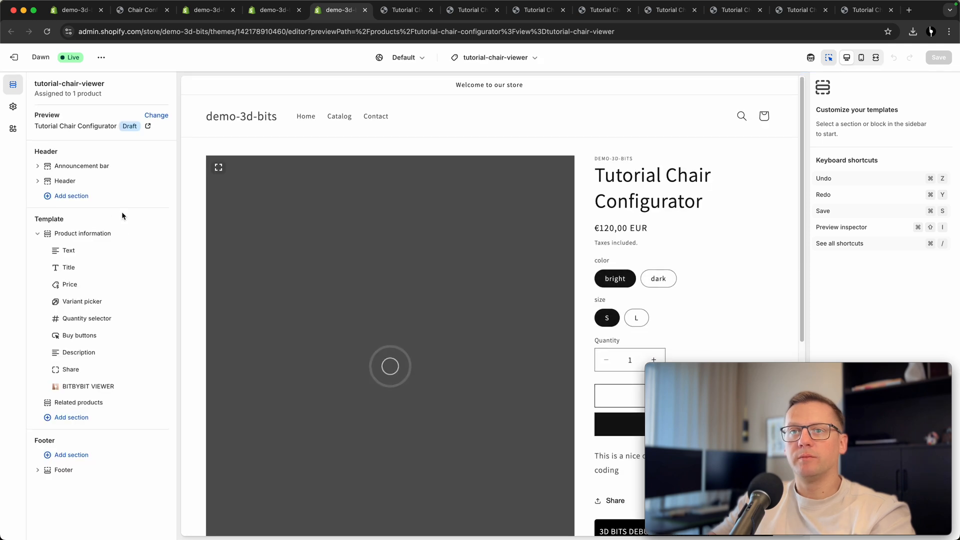
left_click(83, 388)
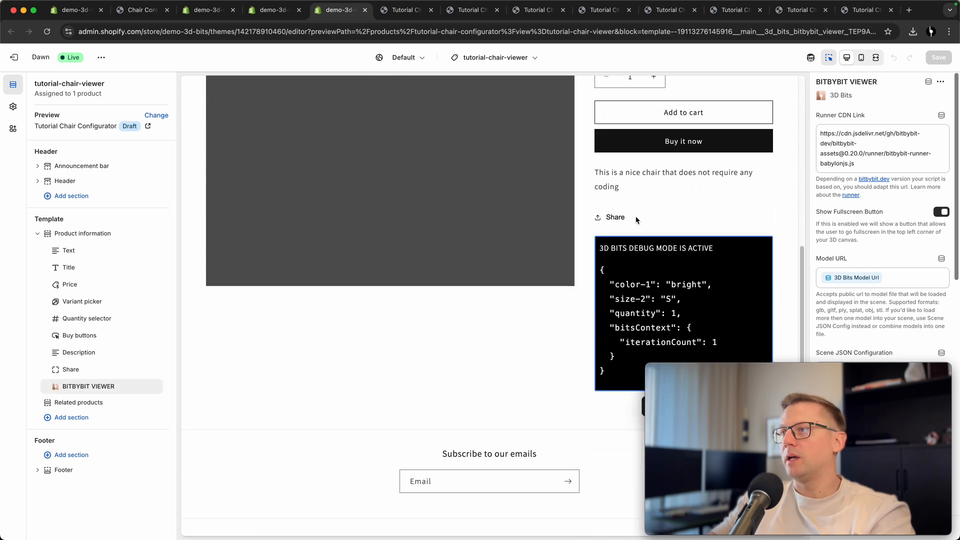
Turn off Enable Debug Mode for the BITBYBIT VIEWER block and save the template.
scroll(882, 220, "down", 5)
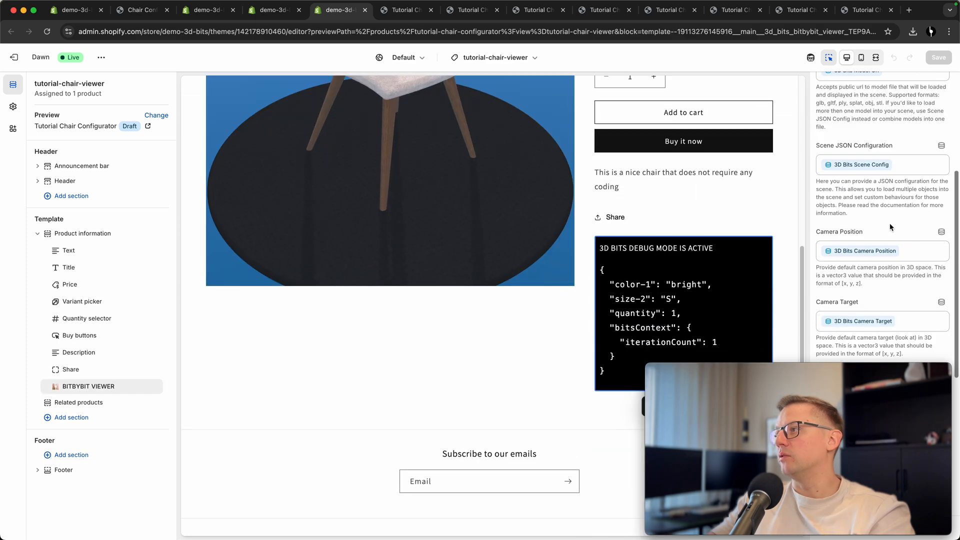
scroll(888, 209, "down", 6)
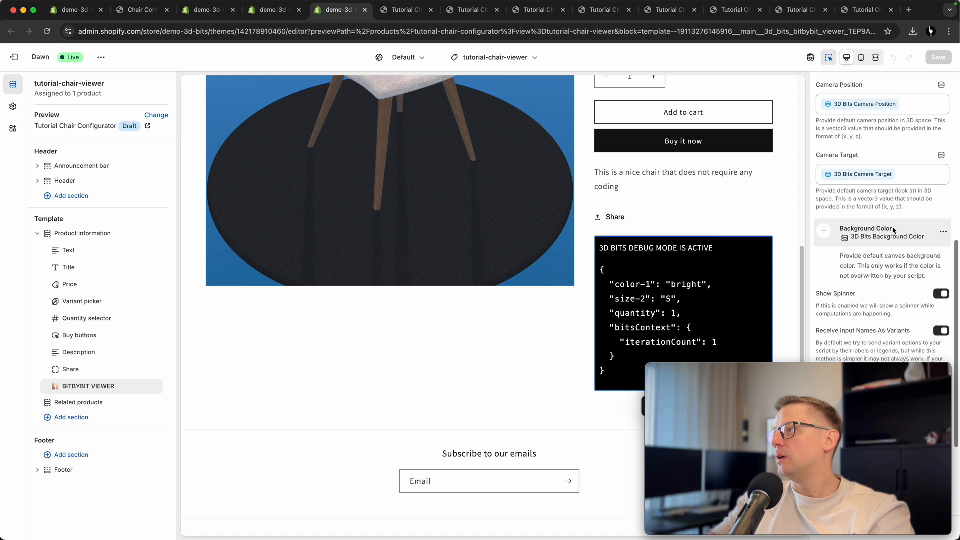
scroll(890, 223, "up", 8)
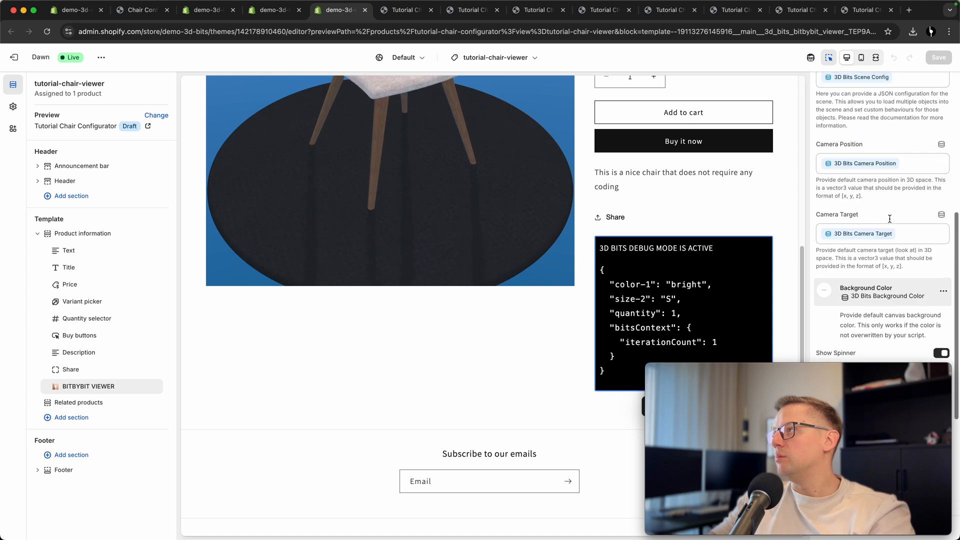
scroll(862, 161, "down", 10)
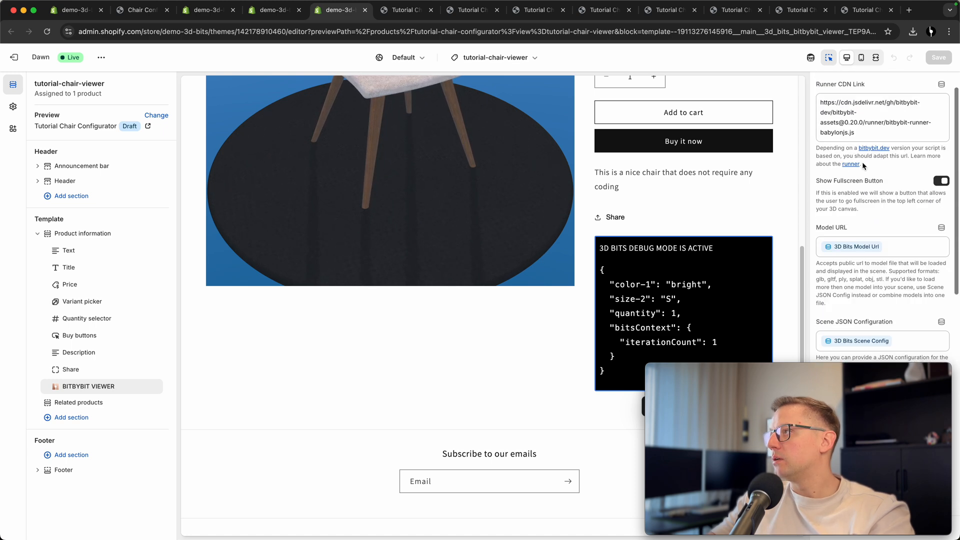
scroll(846, 208, "down", 2)
left_click(941, 269)
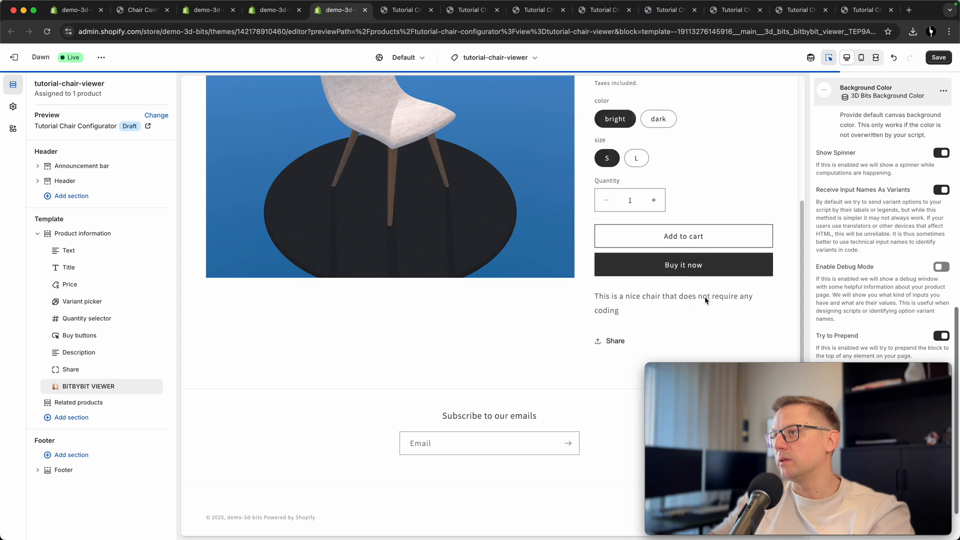
left_click(940, 58)
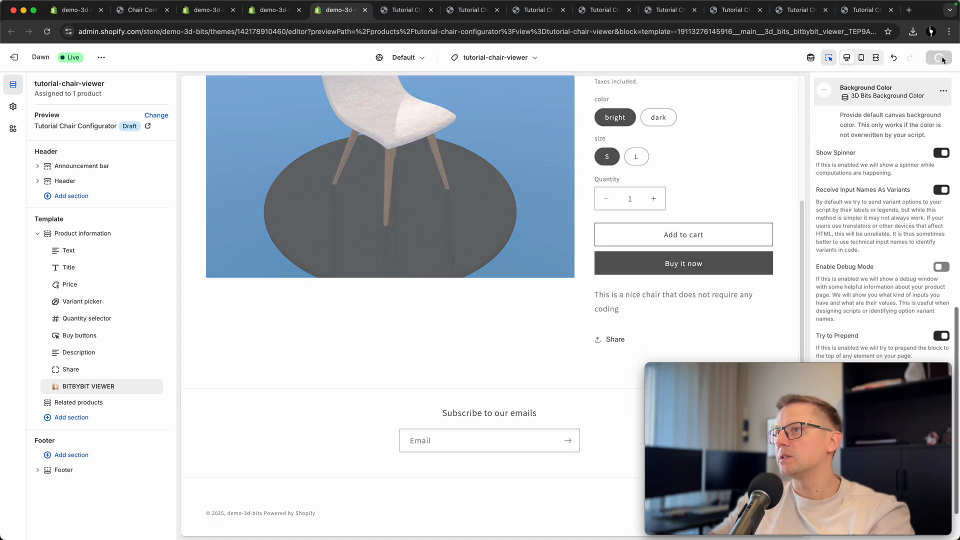
scroll(866, 243, "up", 10)
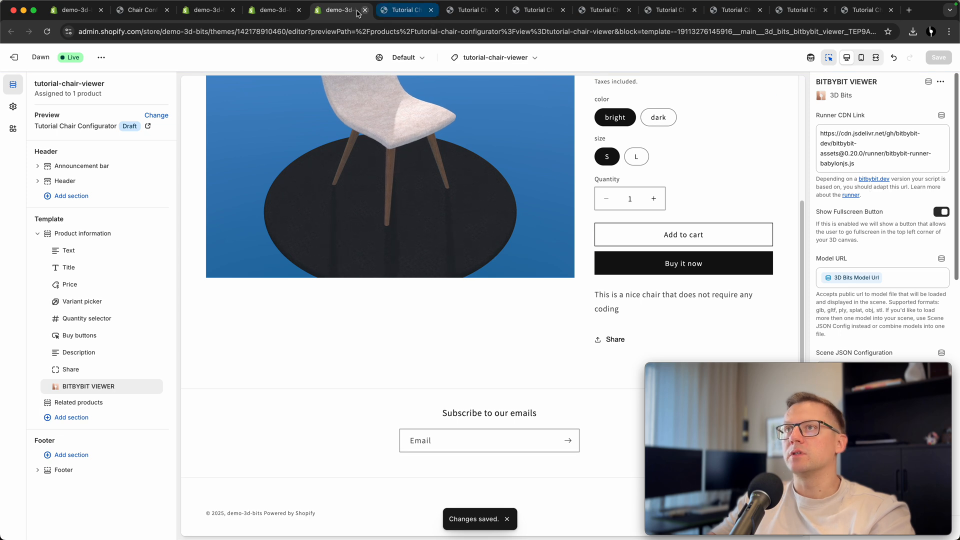
Preview the Tutorial Chair Configurator product on the storefront and check the page layout below the product description.
left_click(274, 10)
scroll(823, 207, "up", 10)
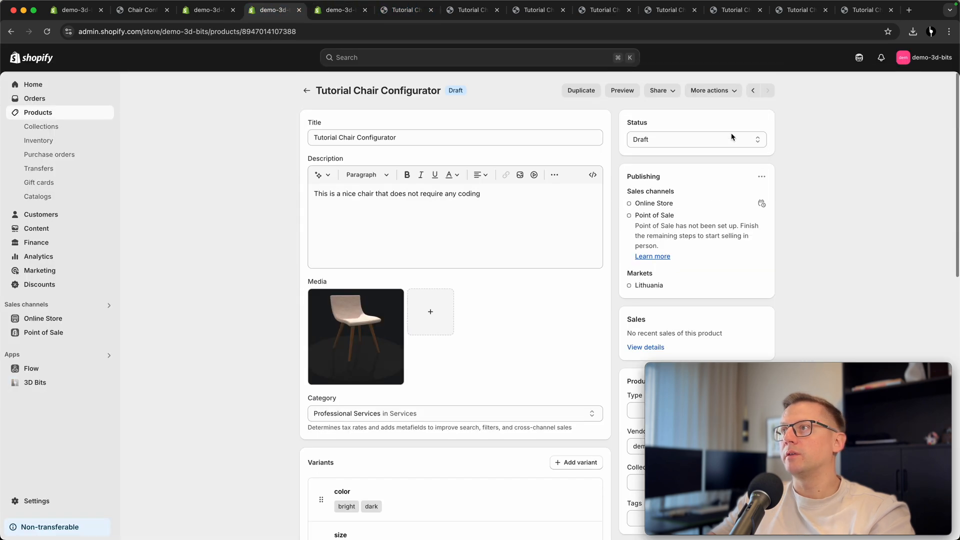
left_click(622, 90)
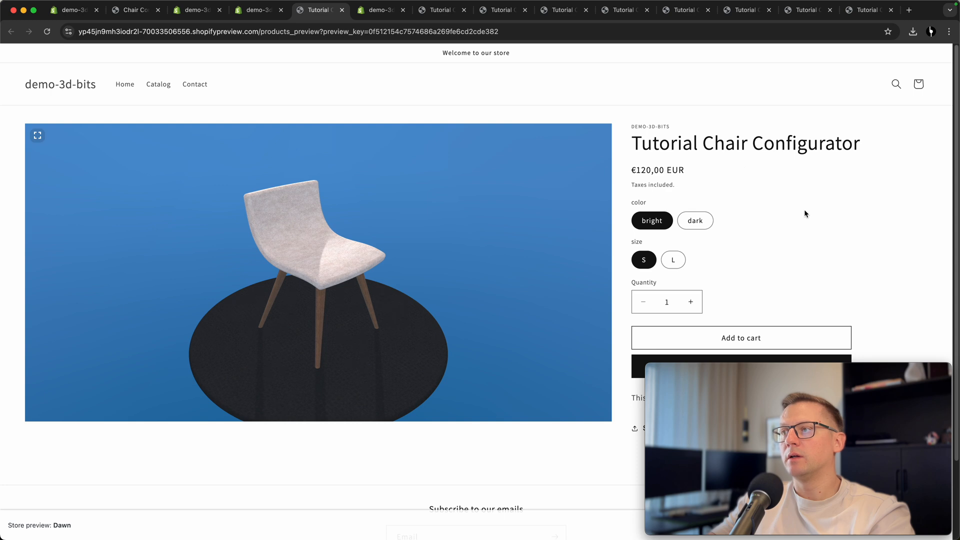
scroll(807, 208, "down", 2)
scroll(811, 163, "up", 2)
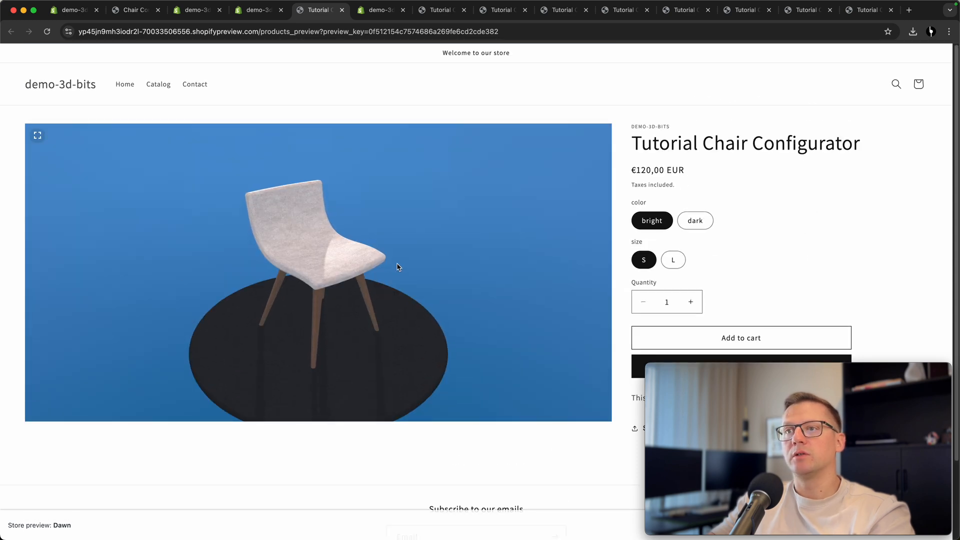
Test the product variants by switching the chair to dark, then to size L, and back to bright.
left_click(694, 221)
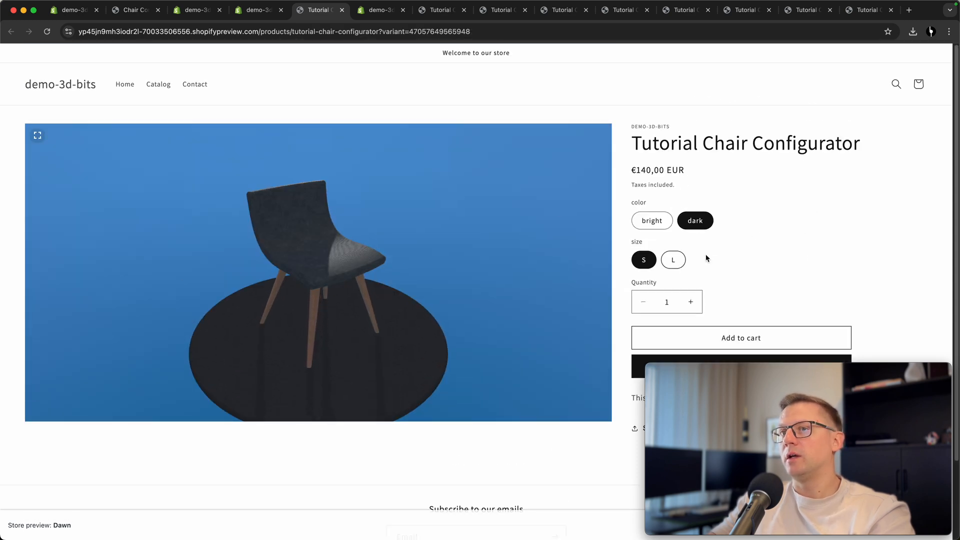
left_click(673, 259)
scroll(810, 264, "down", 2)
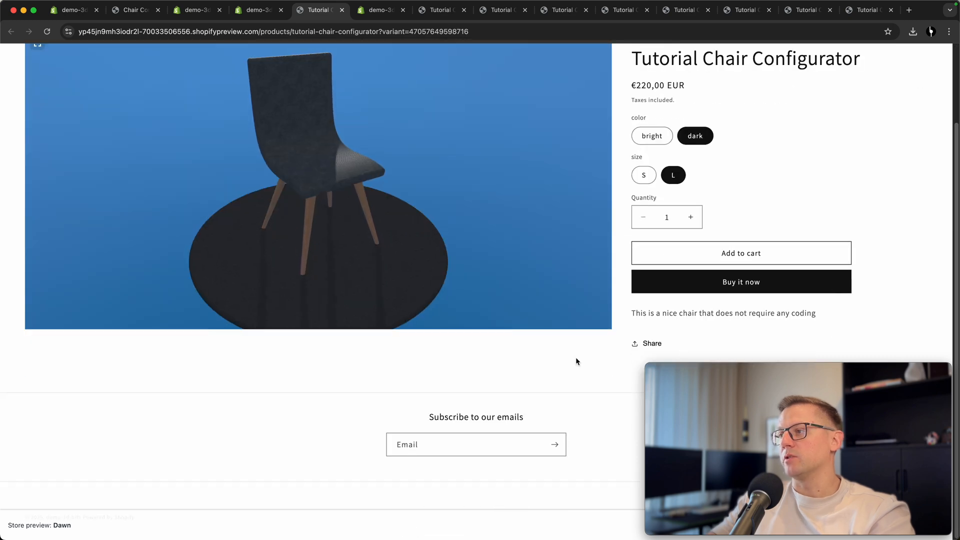
left_click(654, 136)
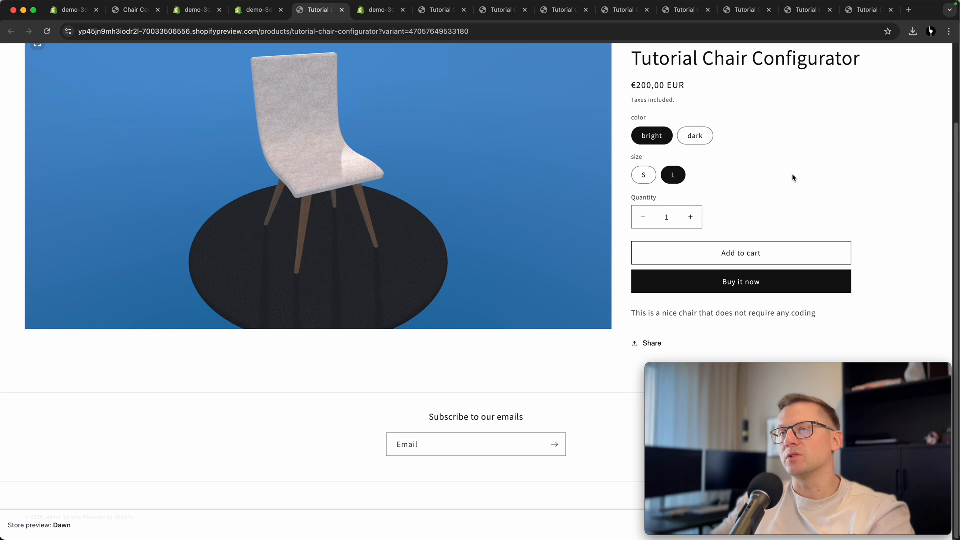
Return to the 3D Bits Viewer Editor with the chair scene.
left_click(195, 10)
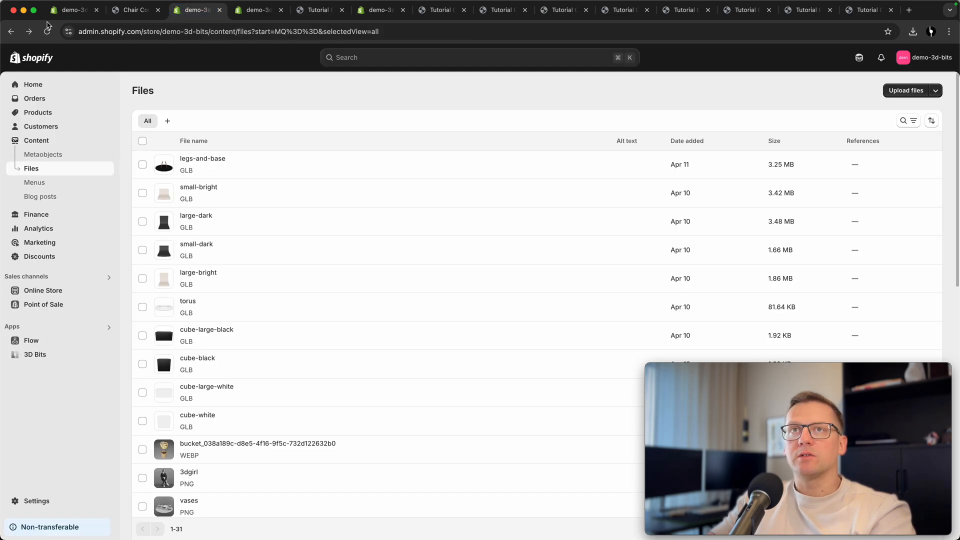
left_click(75, 9)
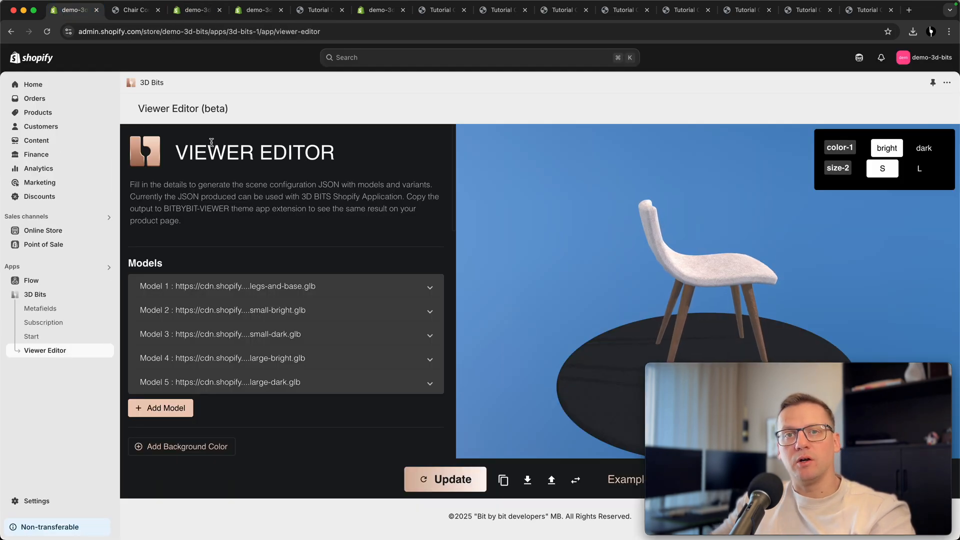